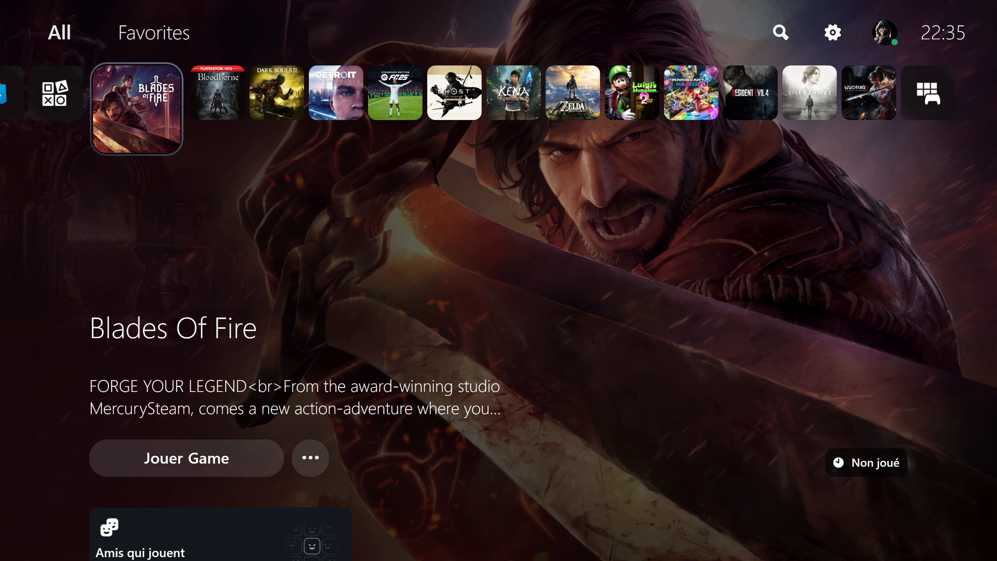
- Browse the home row of games from Blades Of Fire to The Legend of Zelda, then return to Ghost of Tsushima
key("Right")
key("Right")
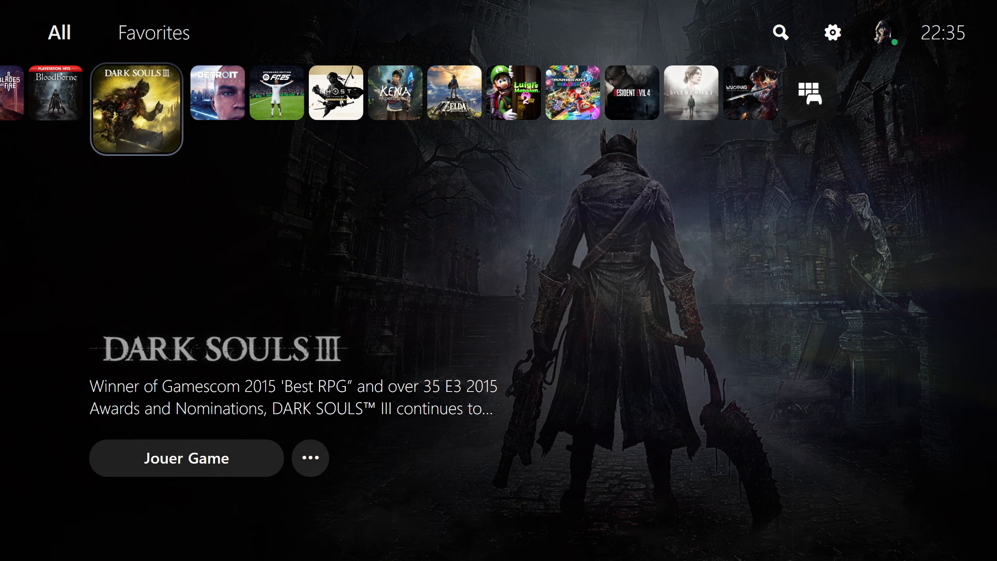
key("Right")
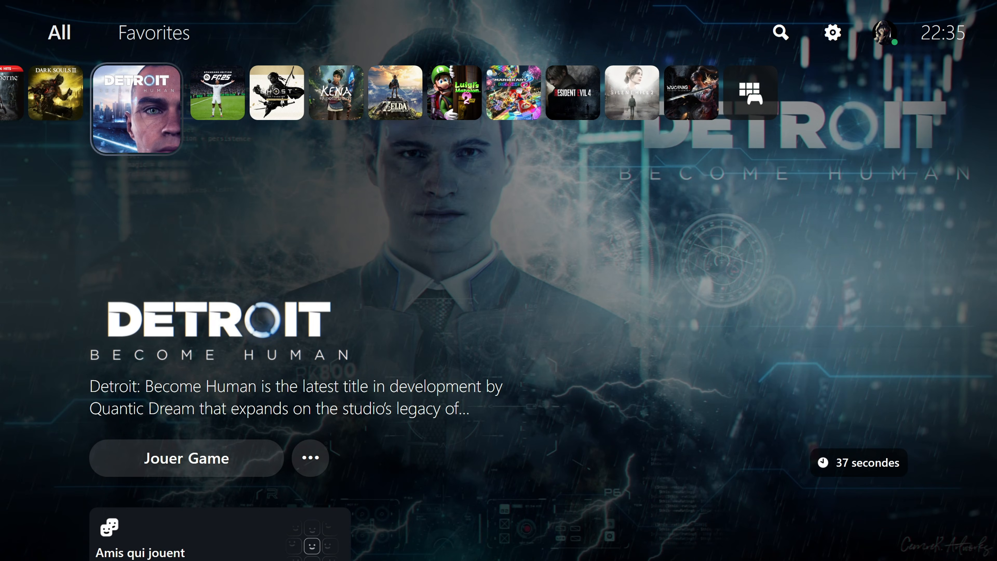
key("Right")
key("Right")
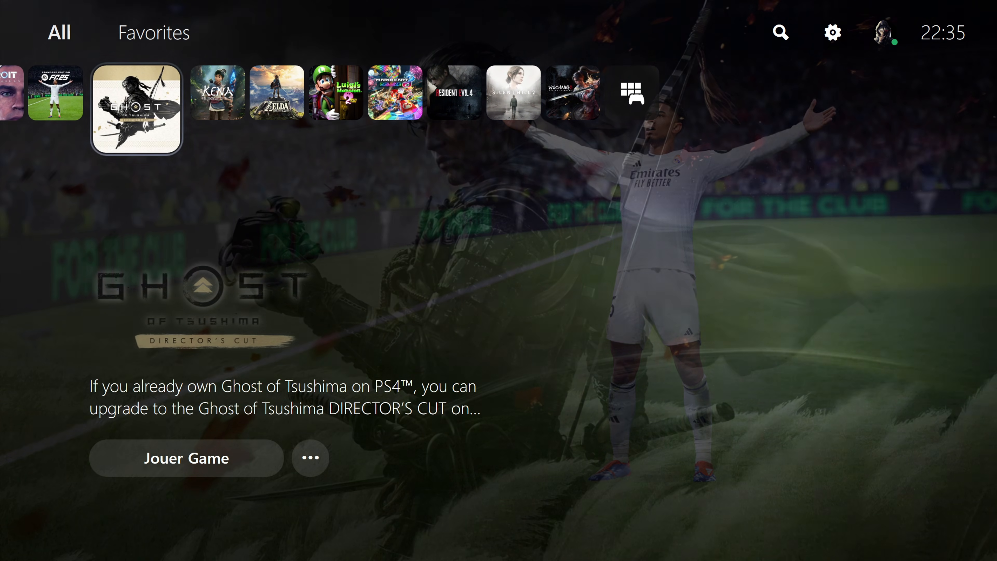
key("Right")
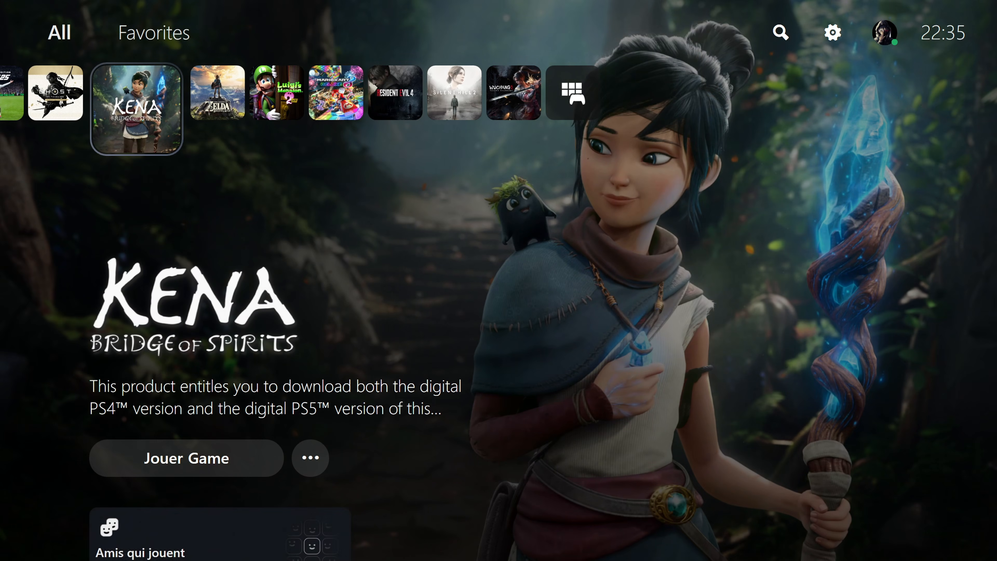
key("Right")
key("Left")
key("Left")
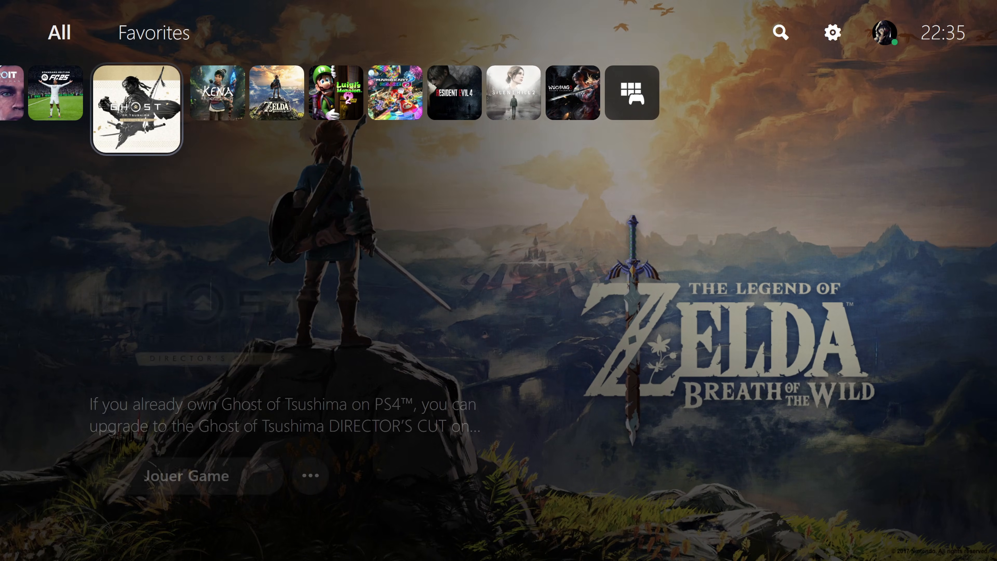
- View the Ghost of Tsushima trailer and details page, then return to the home row
key("Down")
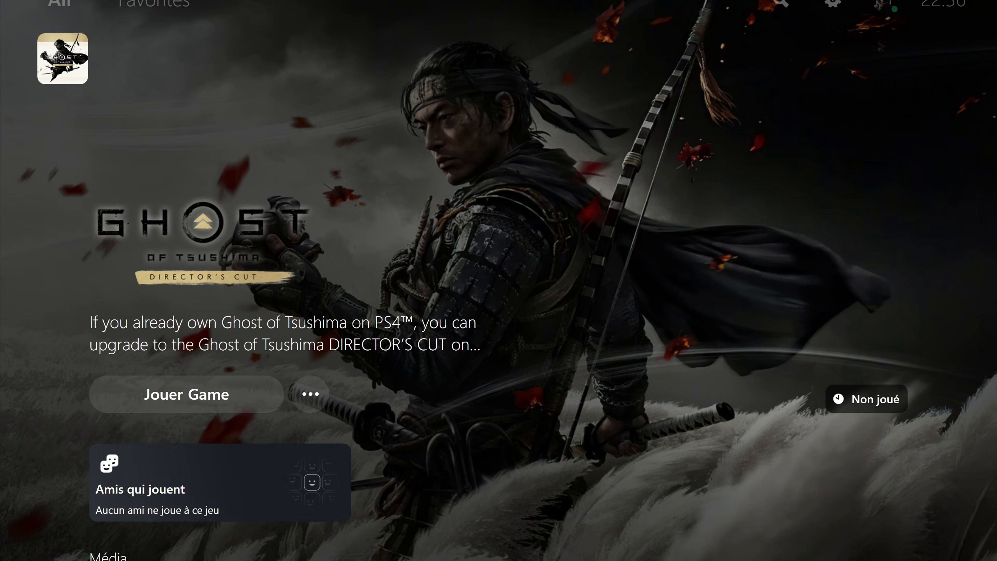
key("Down")
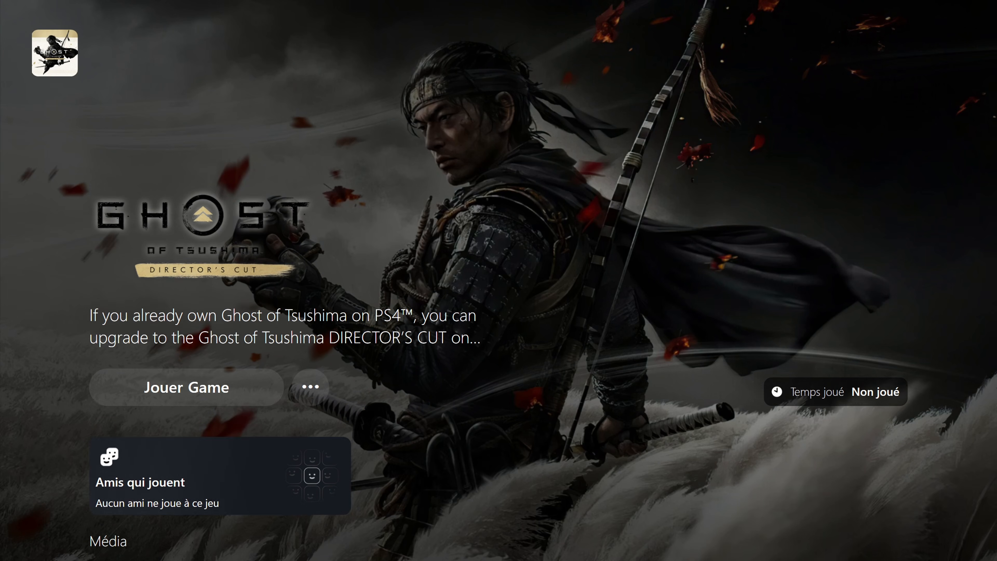
key("Up")
key("Right")
key("Down")
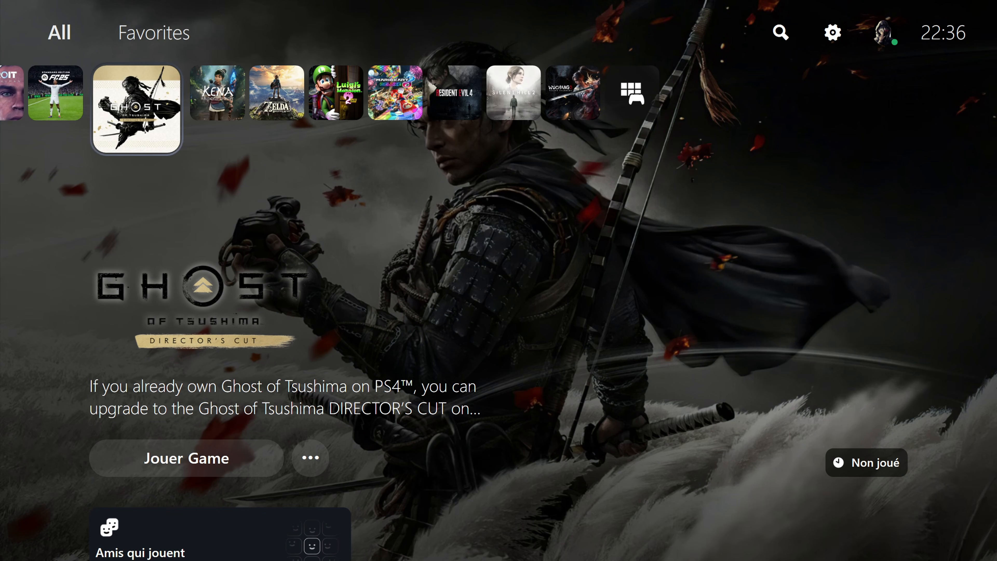
- Browse the remaining games in the home row, from Kena: Bridge of Spirits to Wuchang: Fallen Feathers
key("Right")
key("Right")
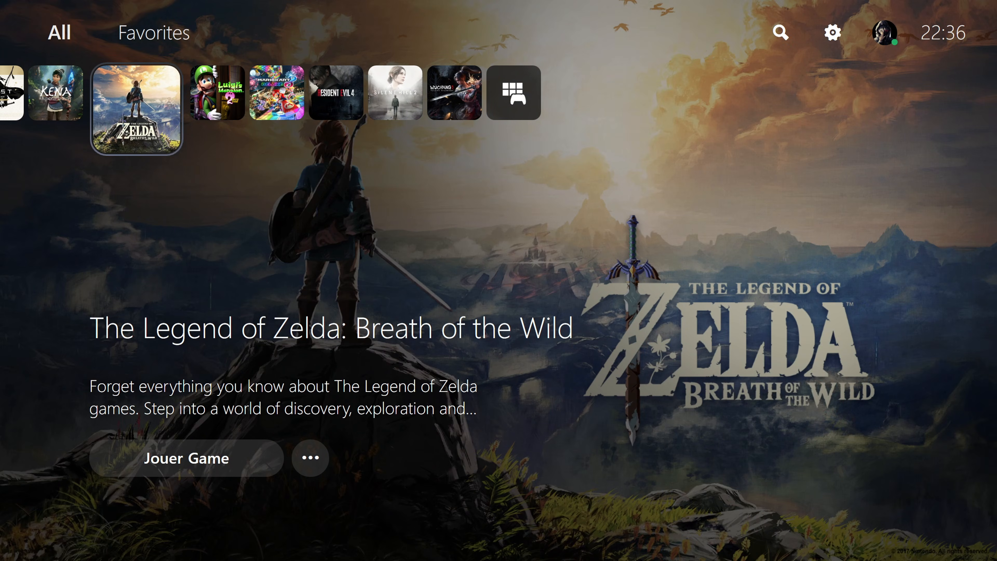
key("Right")
key("Right")
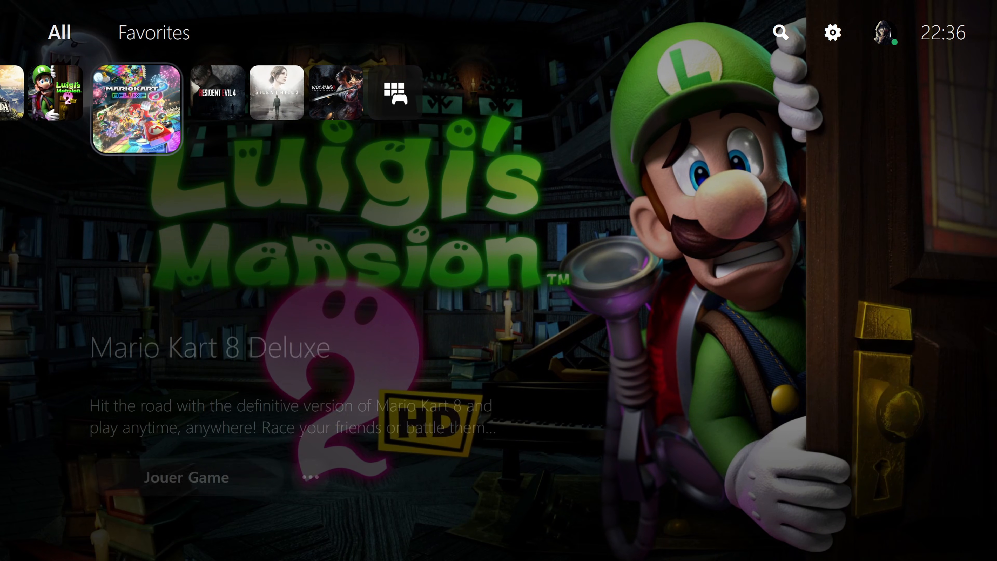
key("Right")
key("Right")
key("Right")
key("Right")
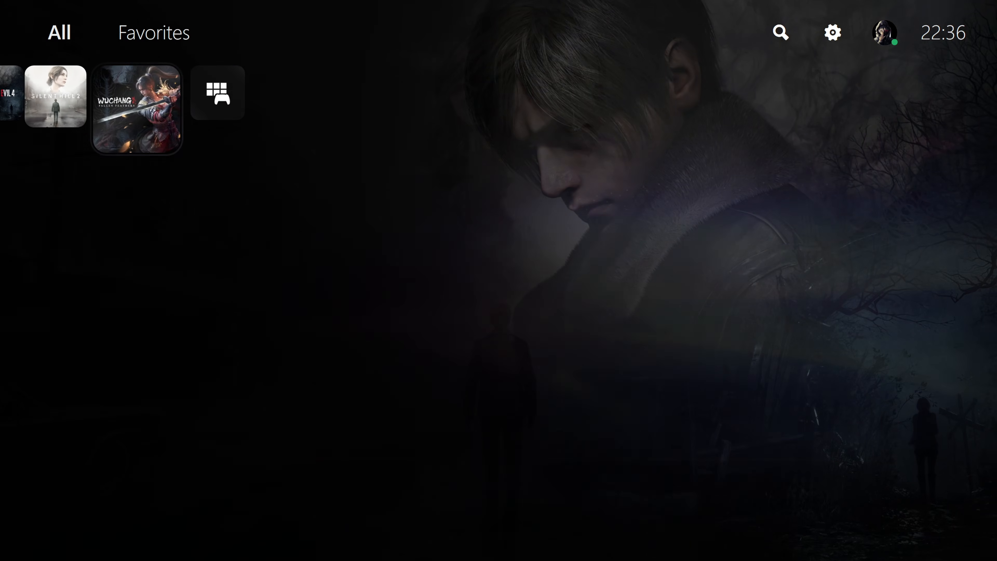
- Open the game library, look through the grid of all games, and return to the home row
key("Return")
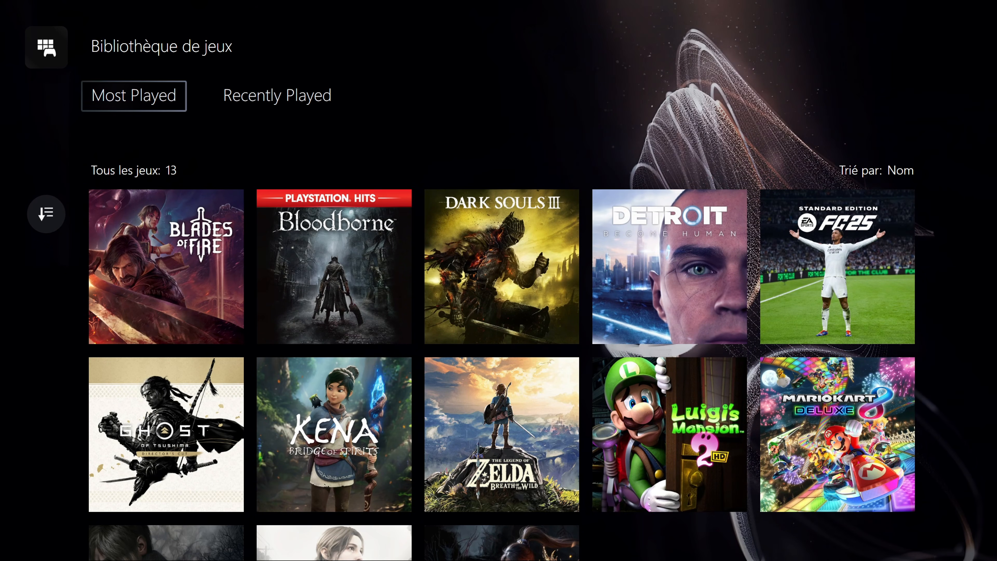
key("Right")
key("Down")
key("Left")
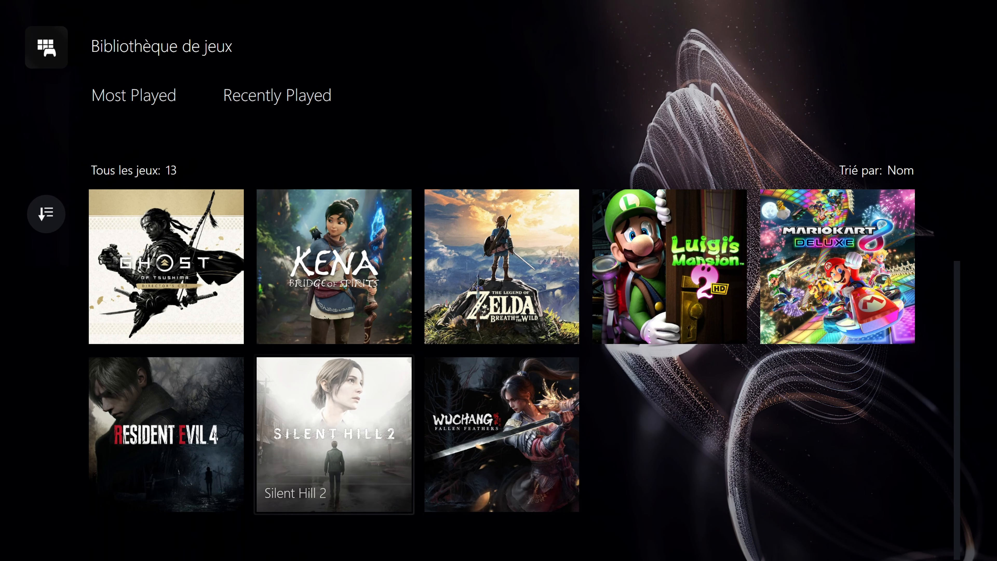
key("Left")
key("Up")
key("Up")
key("Escape")
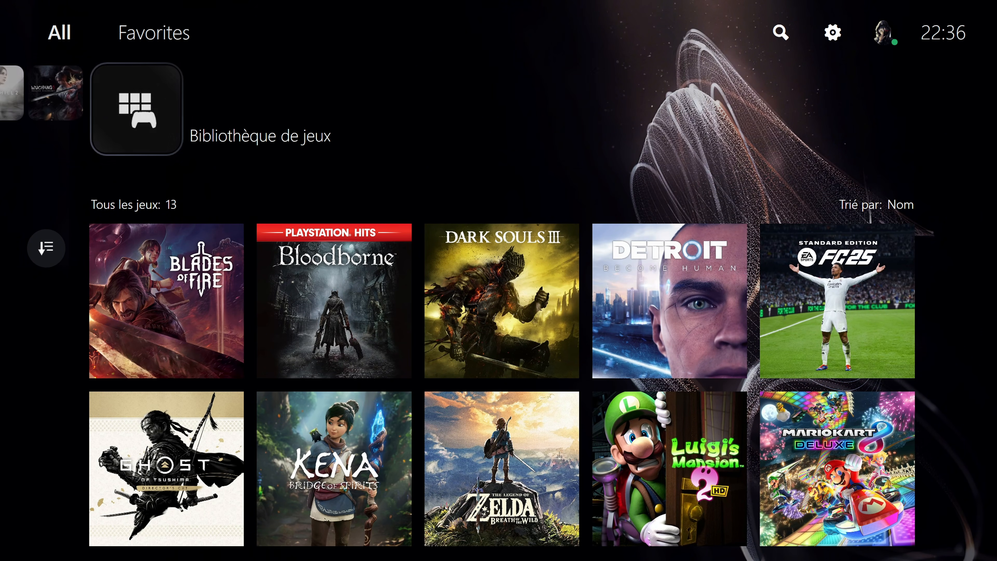
key("Left")
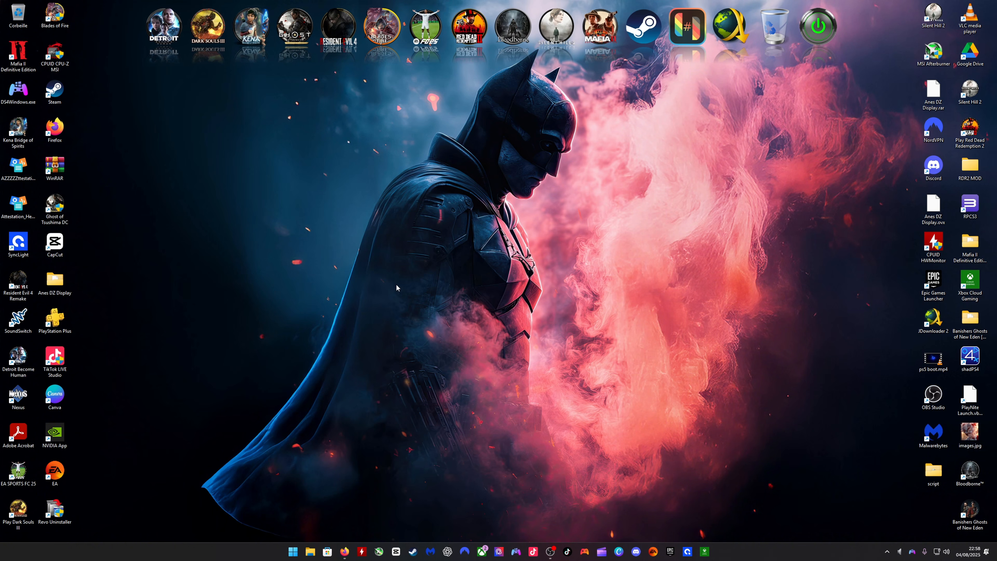
- Switch to Firefox, download the Playnite installer from playnite.link, and run PlayniteInstaller.exe from the Downloads folder
left_click(344, 552)
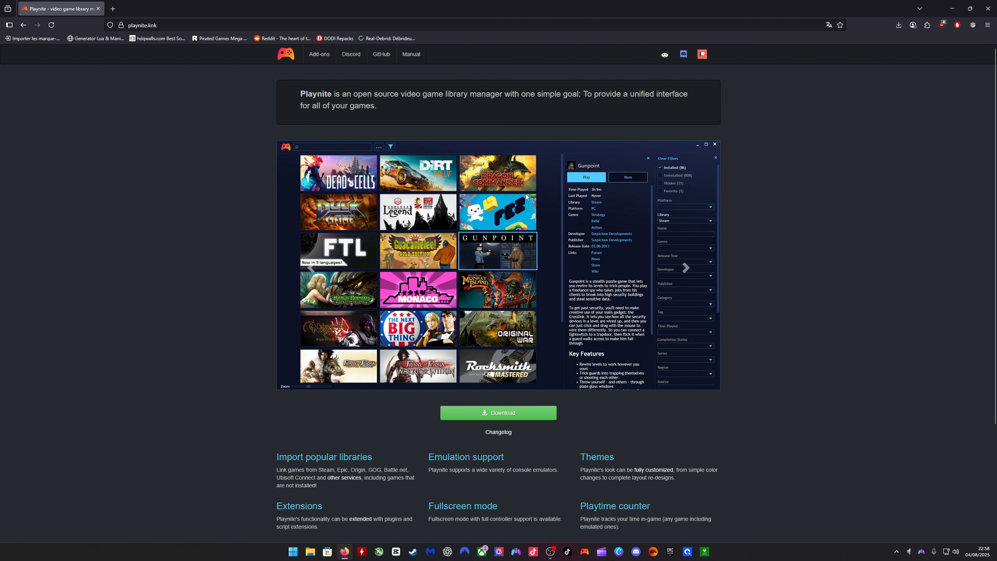
left_click(496, 412)
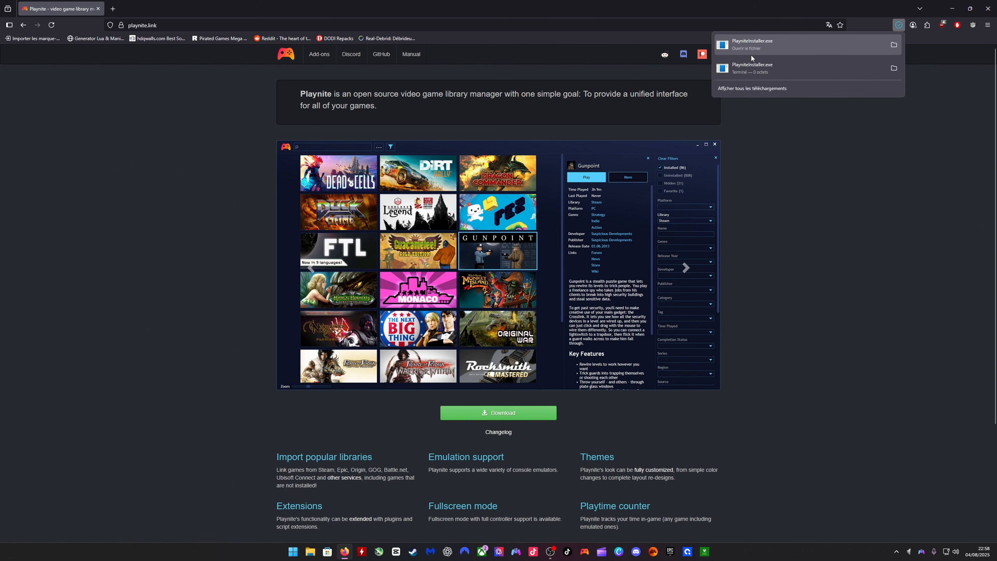
left_click(893, 46)
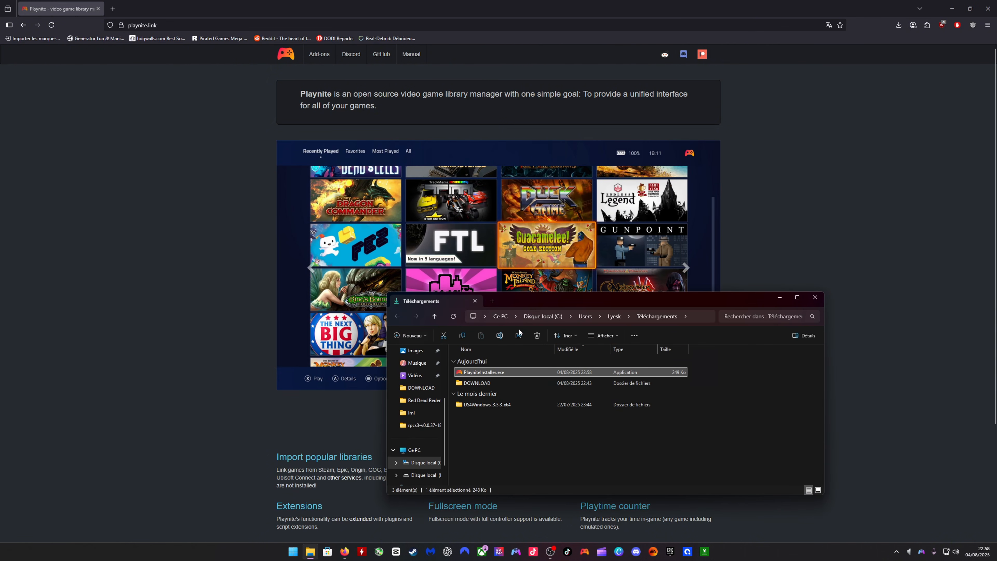
left_click(951, 7)
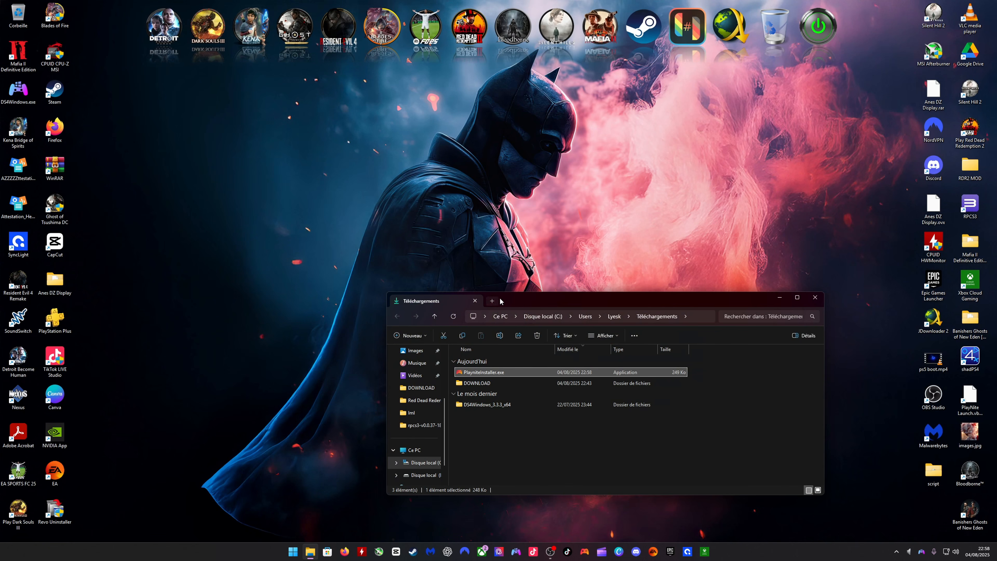
left_click_drag(514, 300, 424, 208)
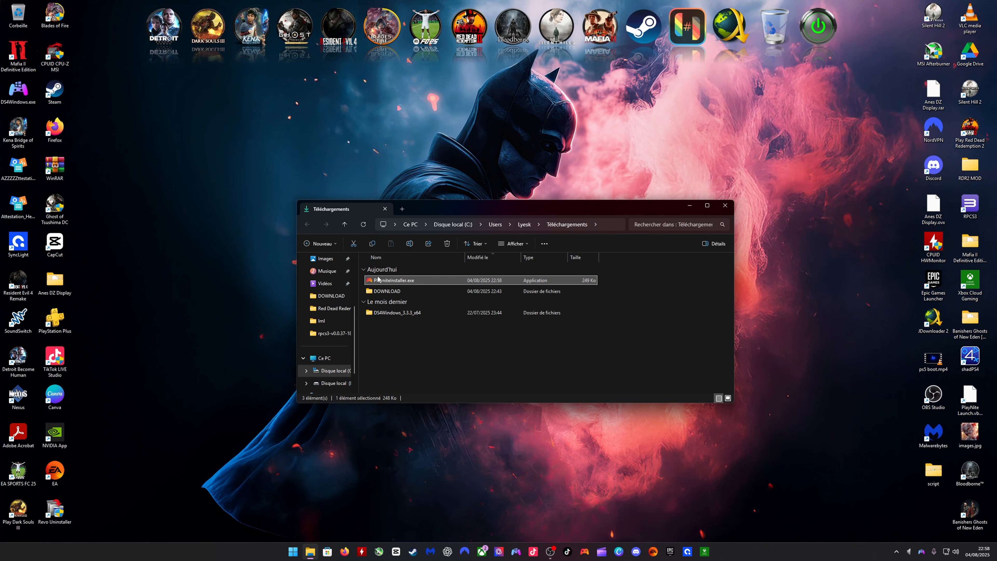
double_click(404, 281)
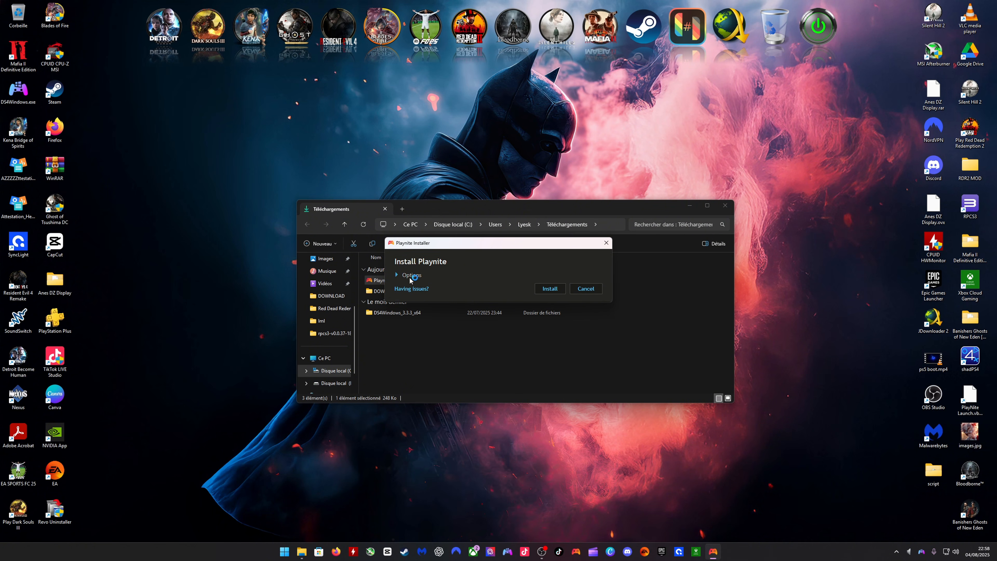
- Set the installation's destination folder to D:\Playnite in the installer options
left_click(408, 274)
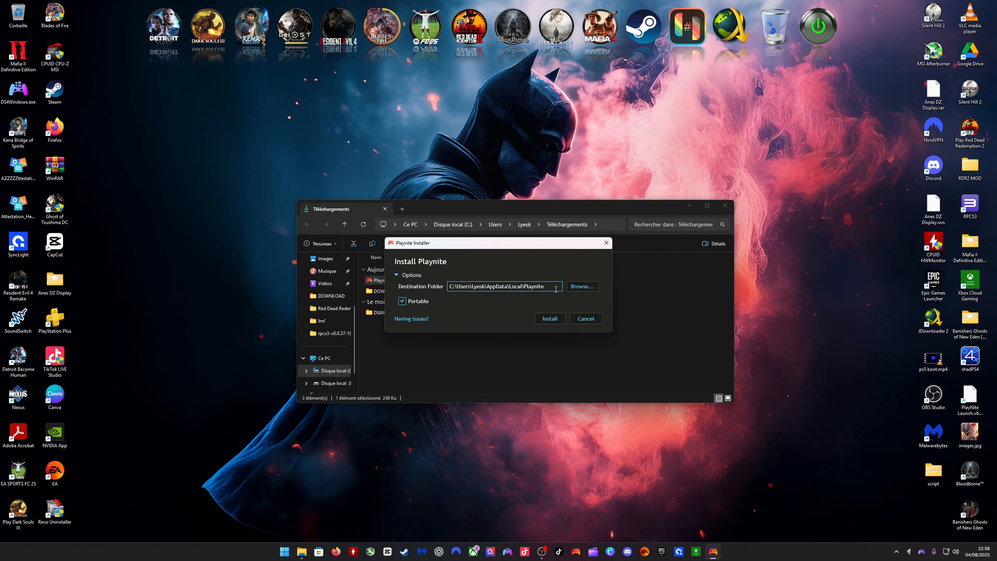
left_click(575, 288)
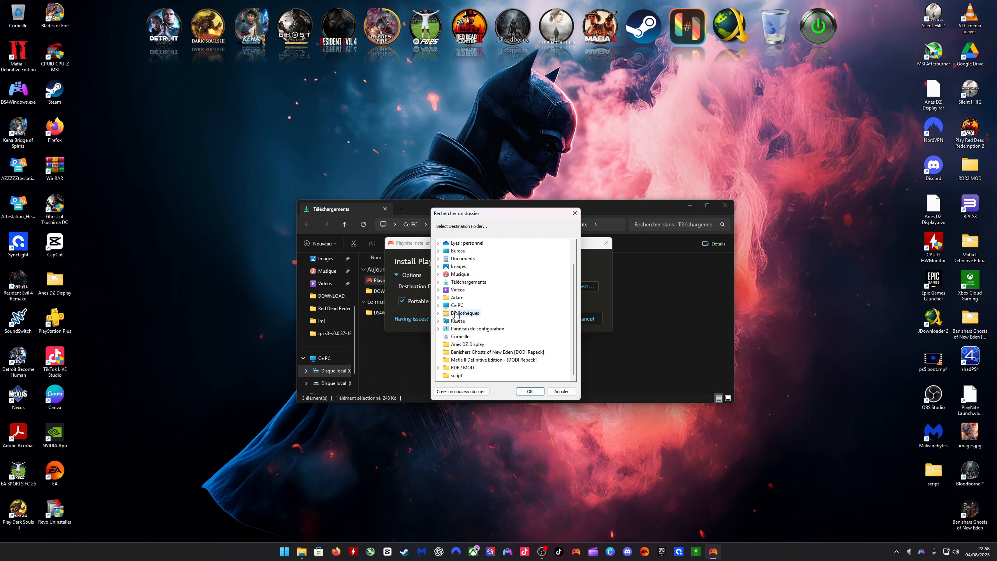
left_click(438, 328)
scroll(440, 331, "down", 2)
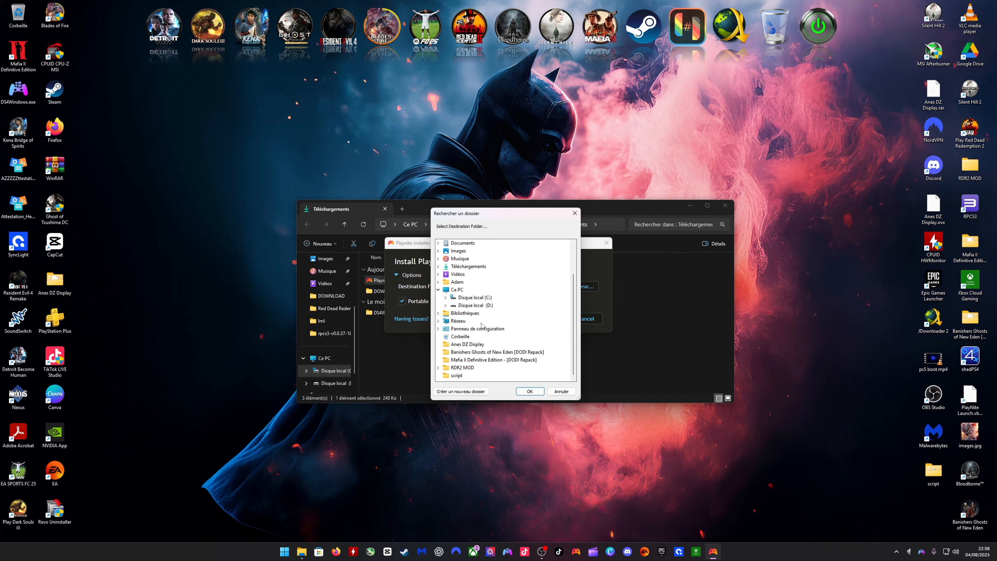
left_click(476, 306)
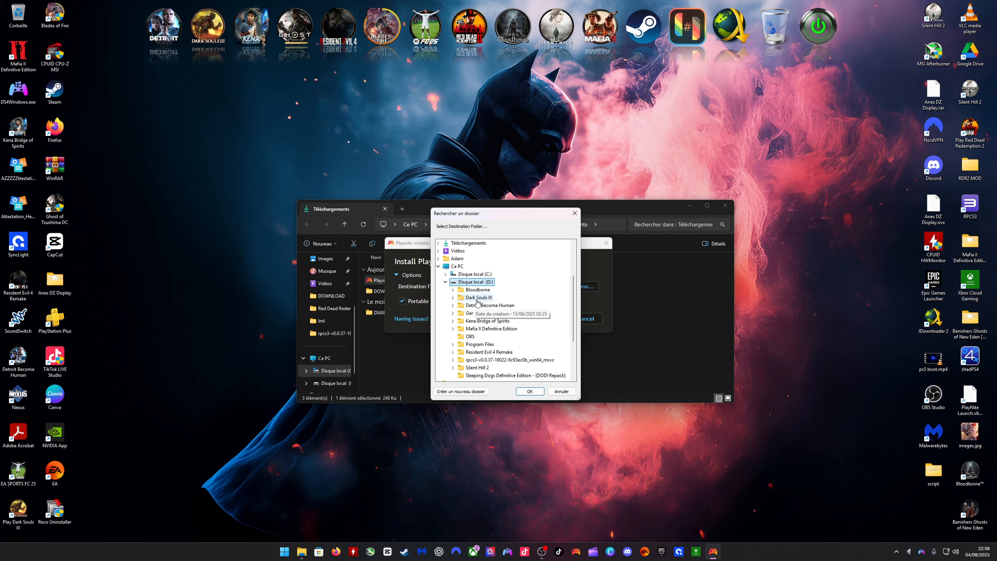
left_click(530, 391)
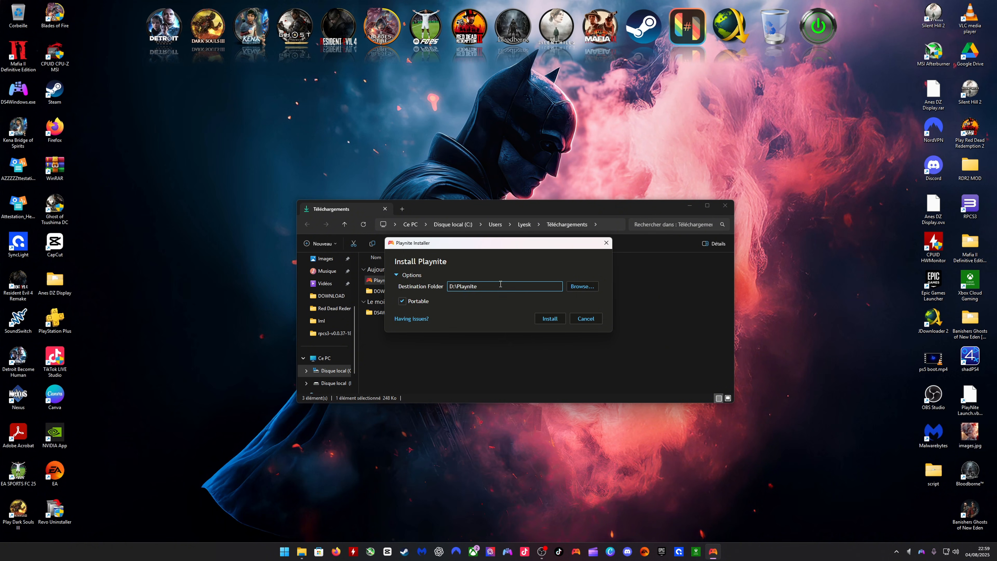
- Install Playnite and complete the configuration wizard without selecting any game service to import
left_click(544, 318)
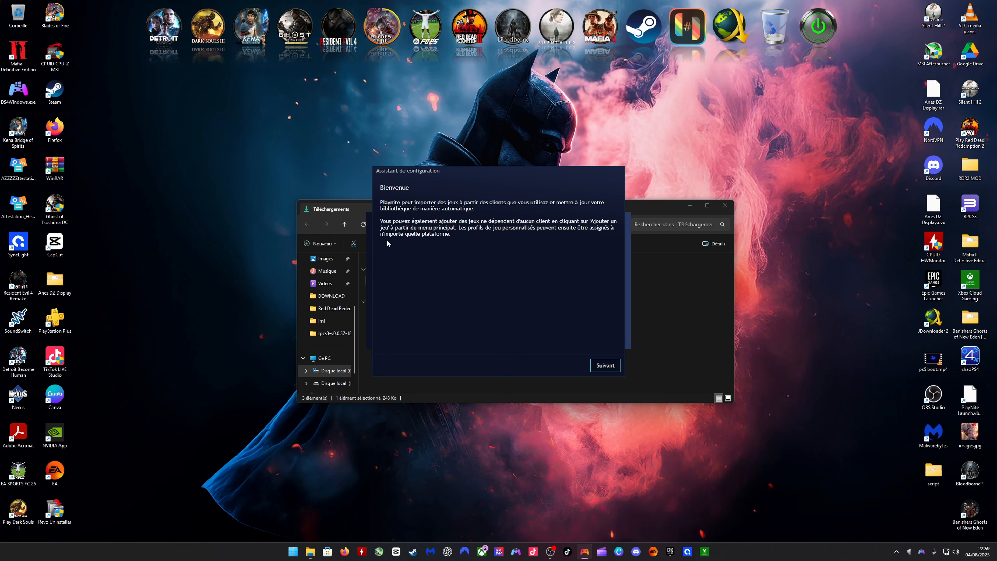
left_click(614, 364)
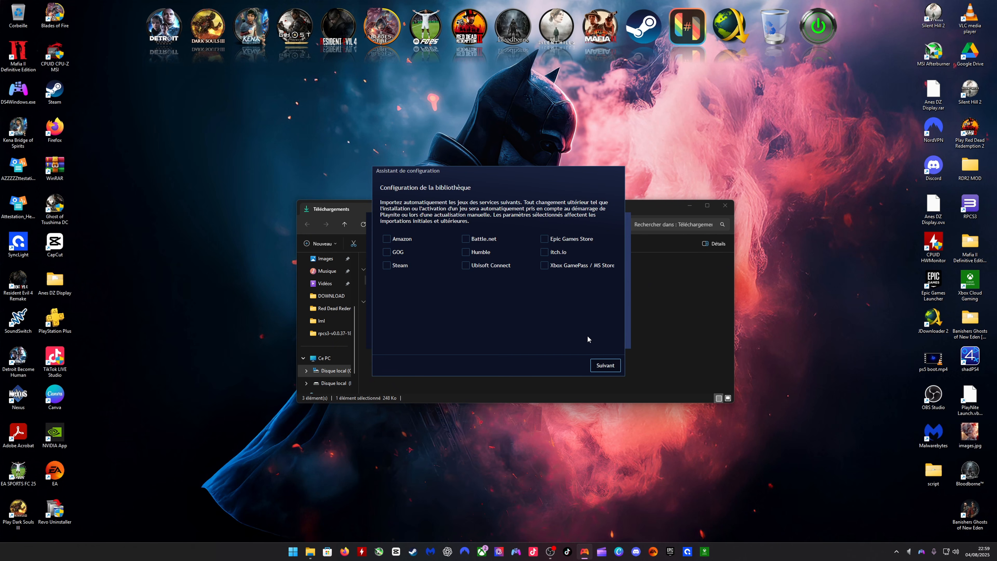
left_click(598, 364)
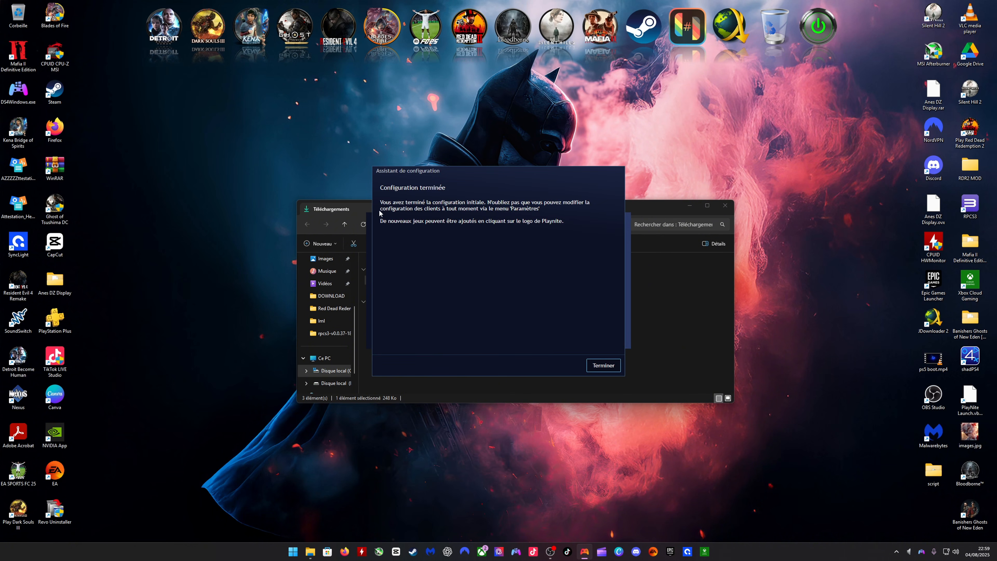
left_click(594, 368)
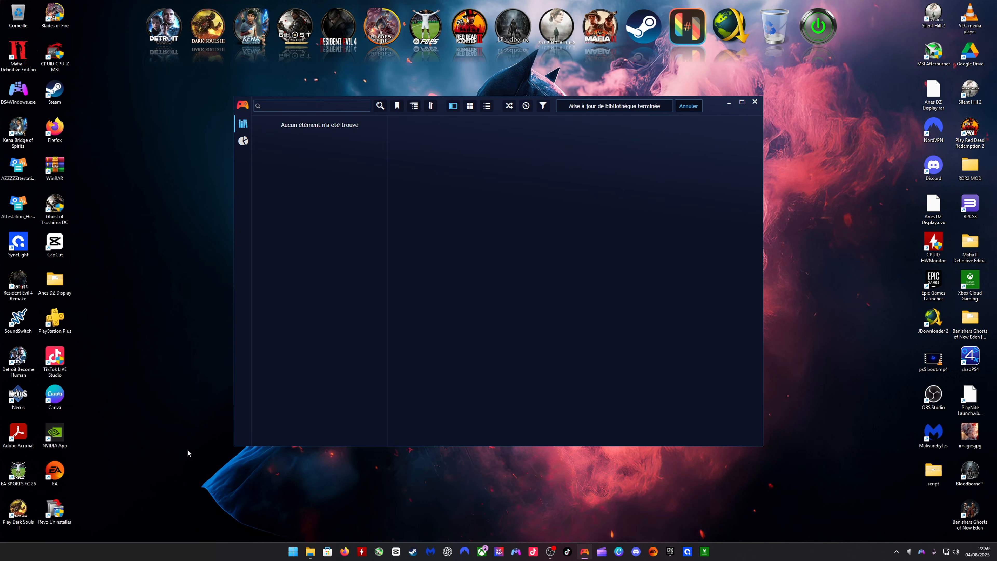
- Move the Playnite window aside, close the Downloads folder window, and maximise Playnite
left_click_drag(689, 112, 618, 157)
left_click(726, 206)
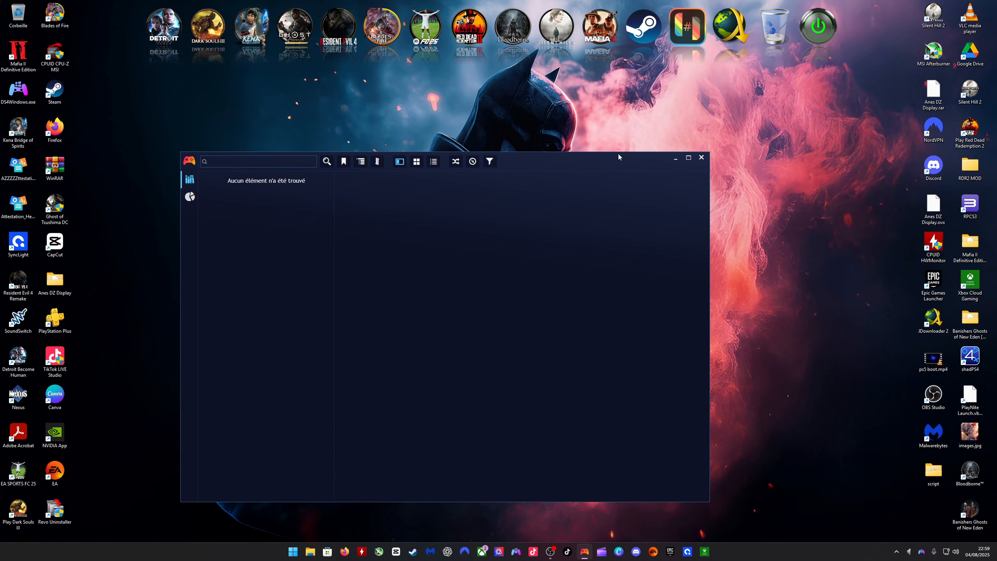
left_click(687, 157)
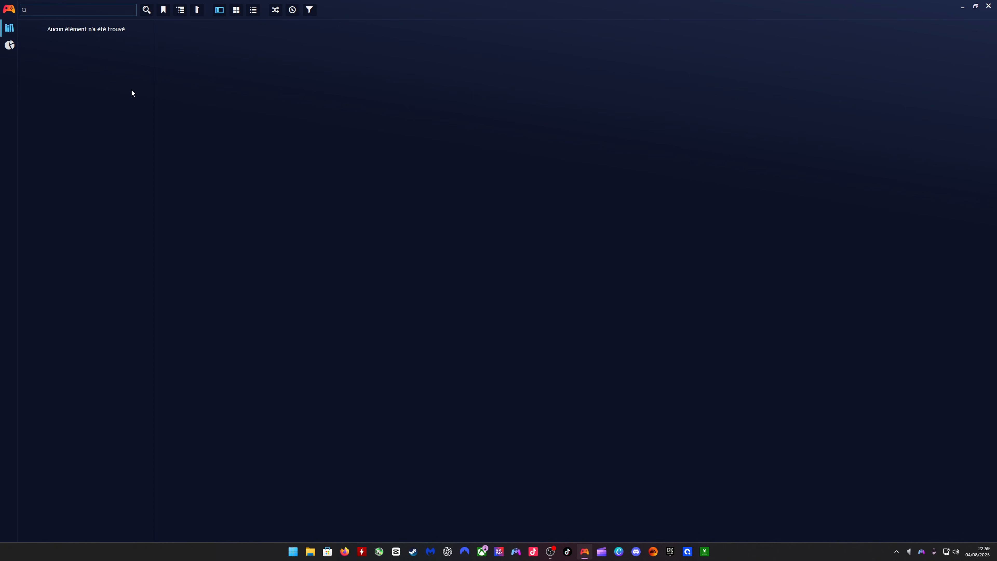
- Install the Universal PSN Metadata extension from the extension manager's browsable metadata sources, searching for "psn"
left_click(7, 9)
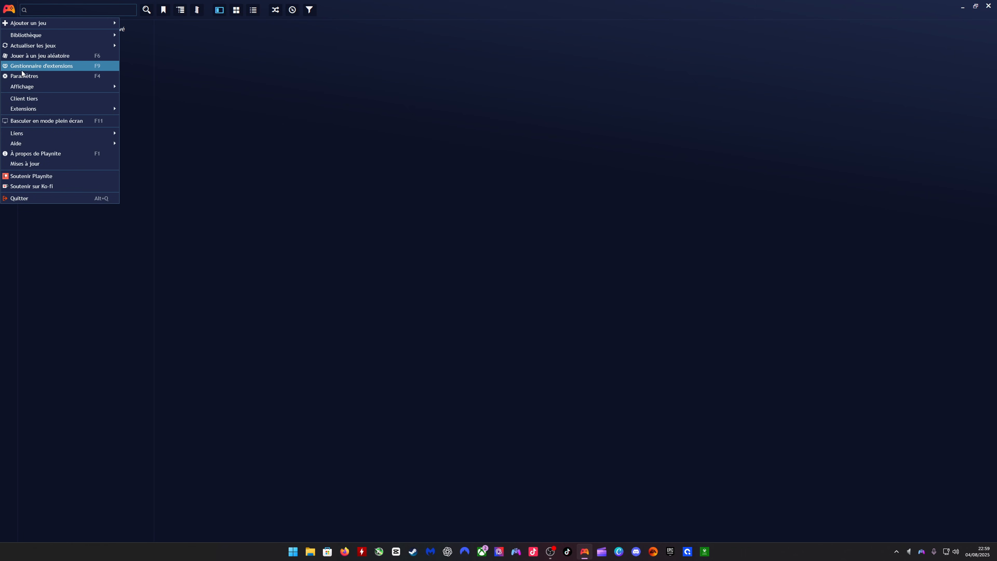
left_click(39, 67)
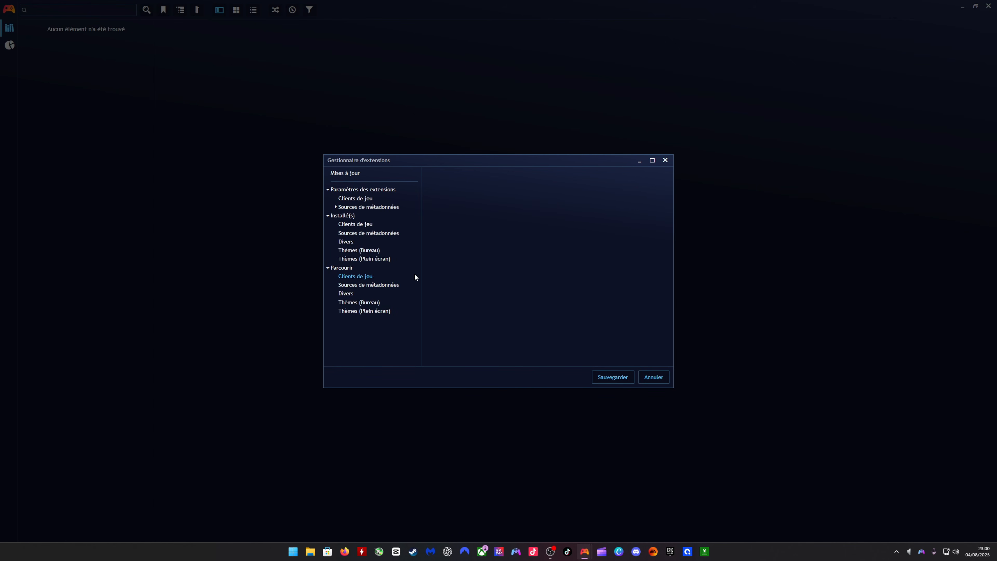
left_click(348, 284)
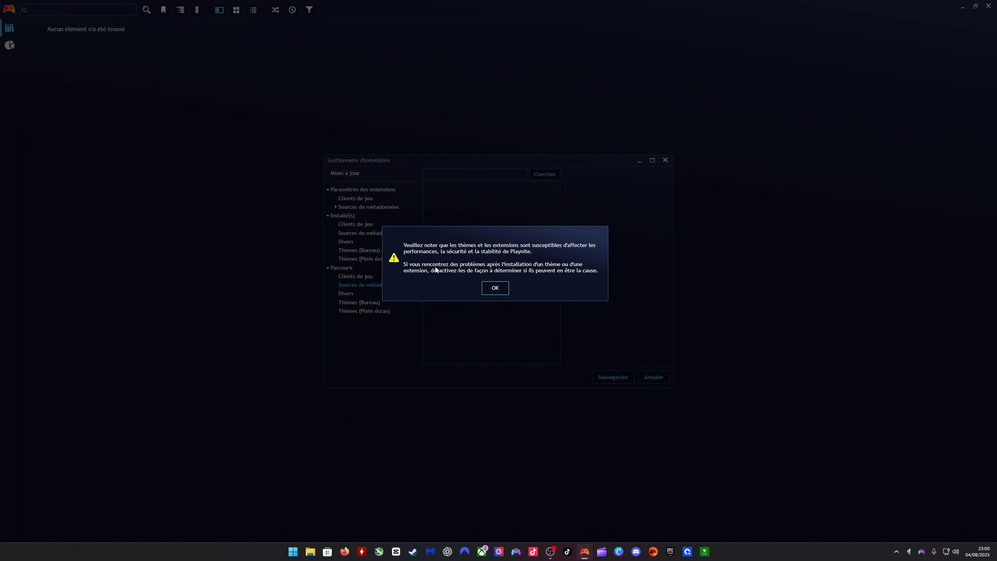
left_click(483, 291)
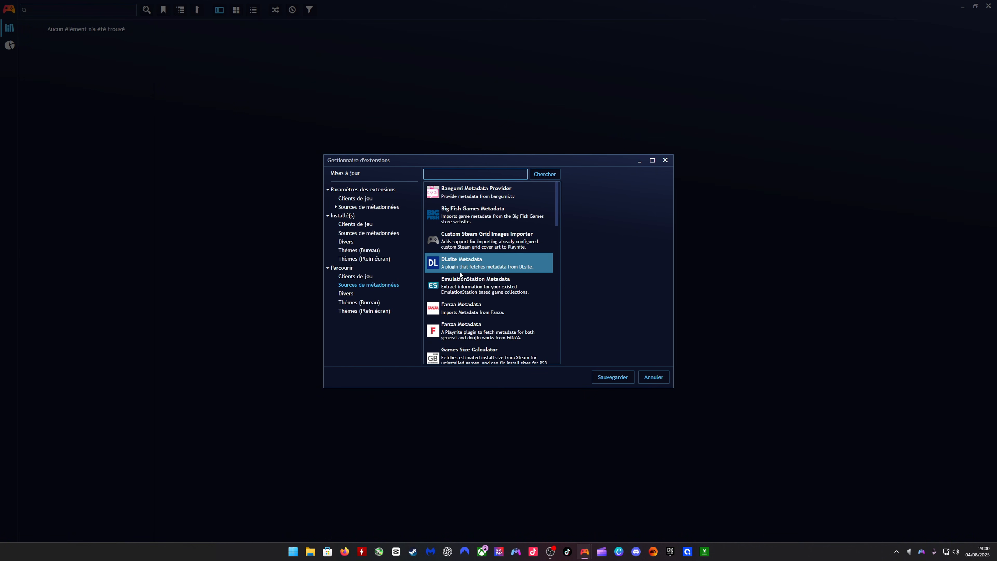
type("psn")
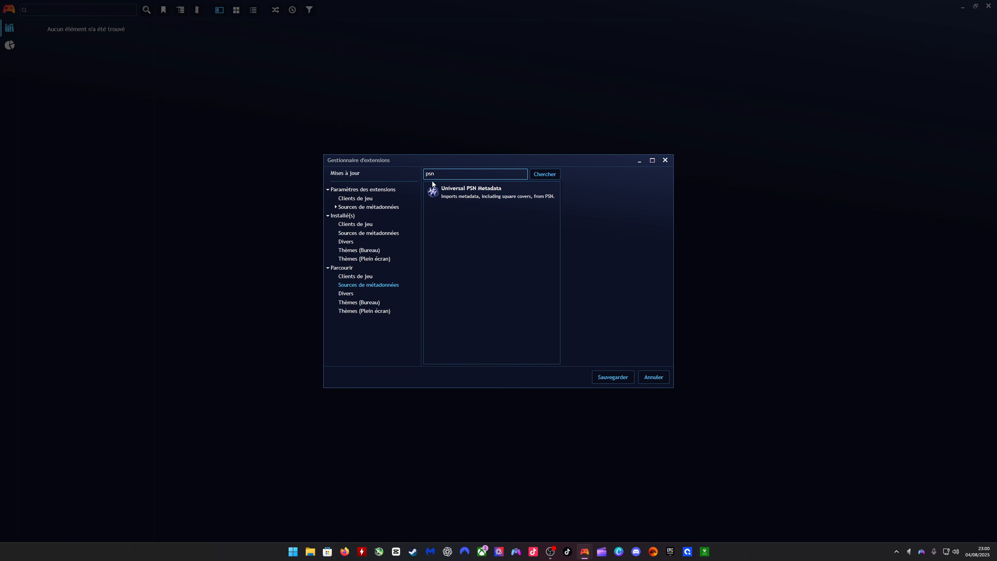
left_click(469, 187)
left_click(469, 193)
left_click(581, 235)
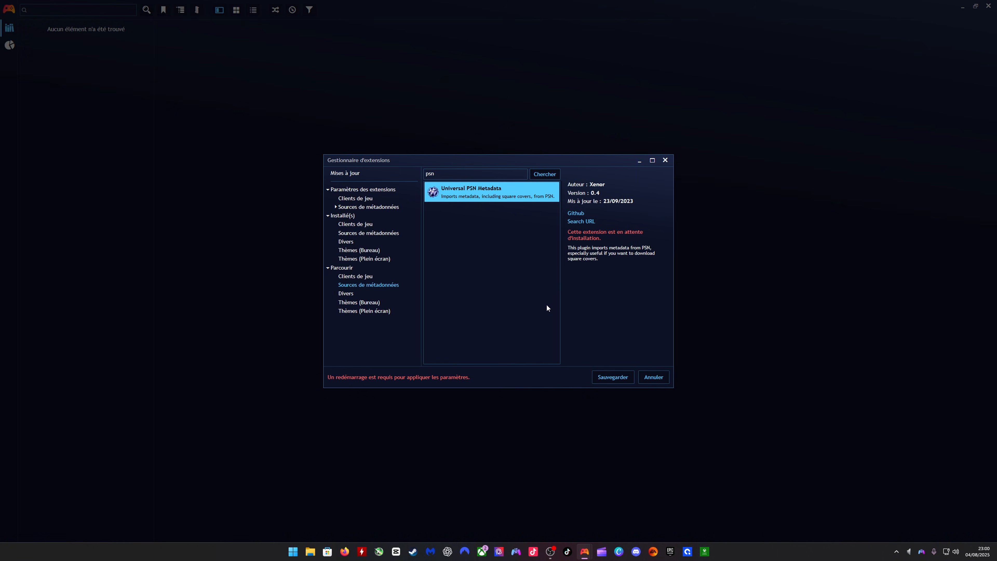
- Find the IGN Metadata extension by searching the metadata sources for "ign" and install it
left_click_drag(437, 175, 389, 176)
type("ign")
key("Return")
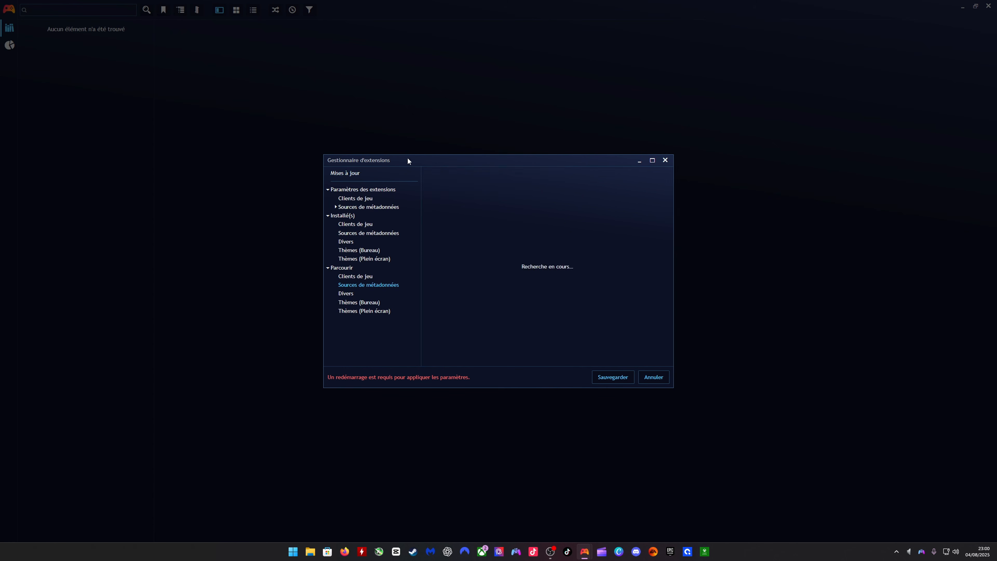
left_click(450, 196)
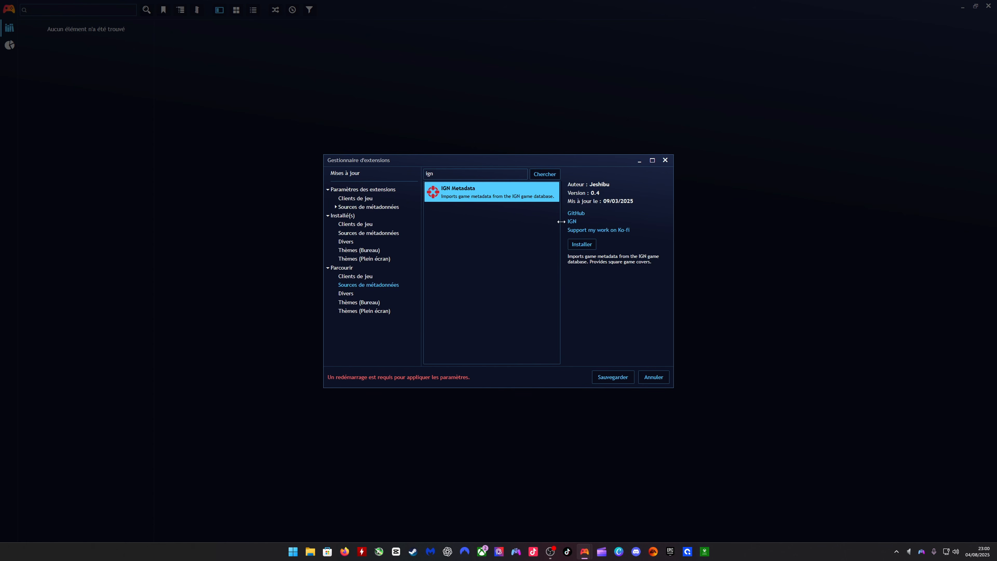
left_click(575, 243)
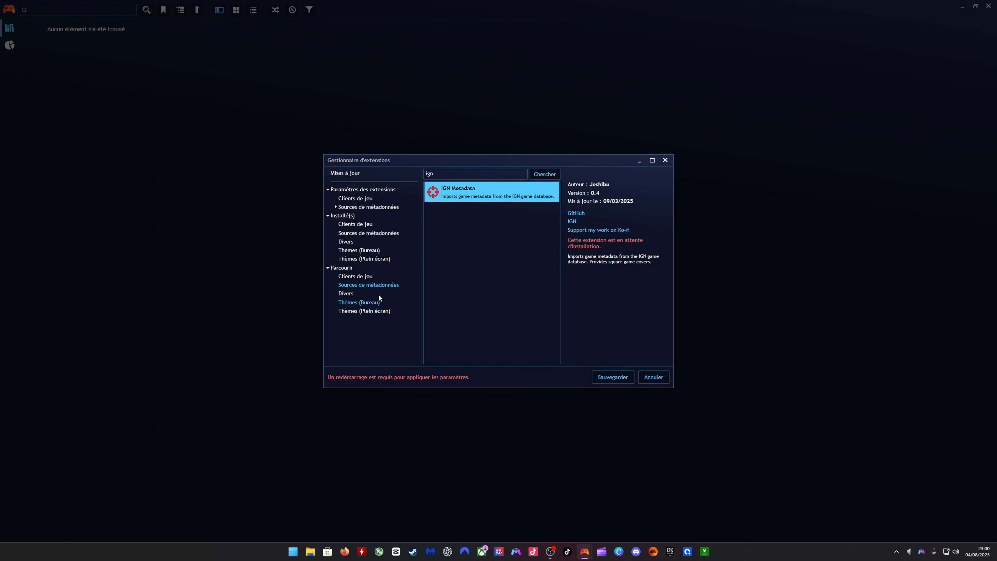
- Install the DKG Theme Modifier extension from the miscellaneous (Divers) add-ons, searching for "dk"
left_click(345, 293)
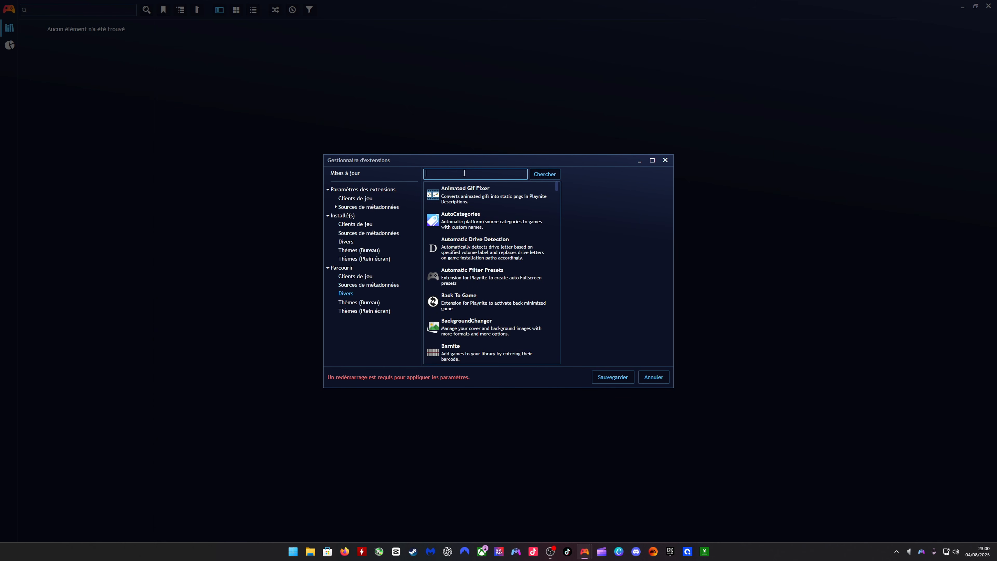
type("dk")
key("Return")
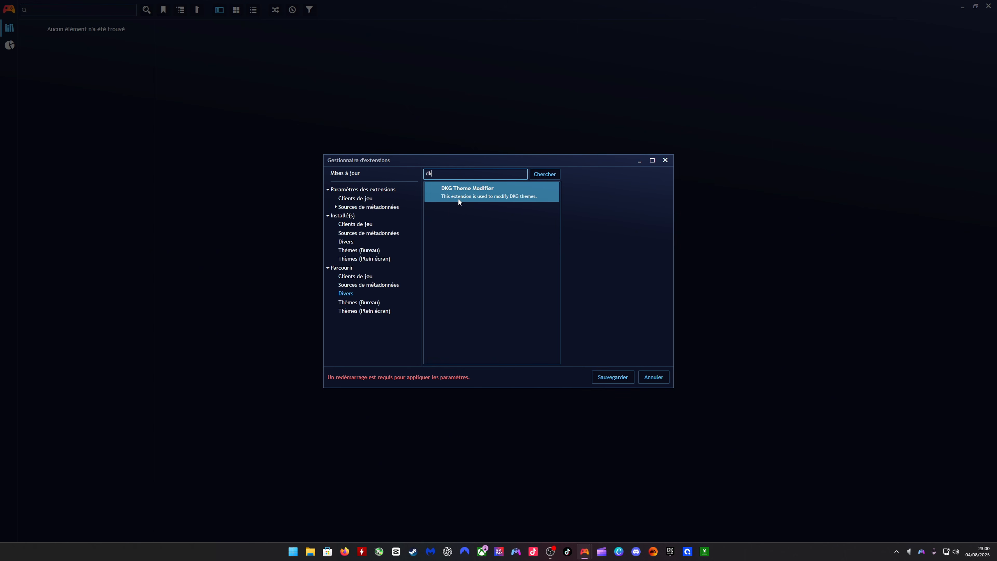
left_click(459, 197)
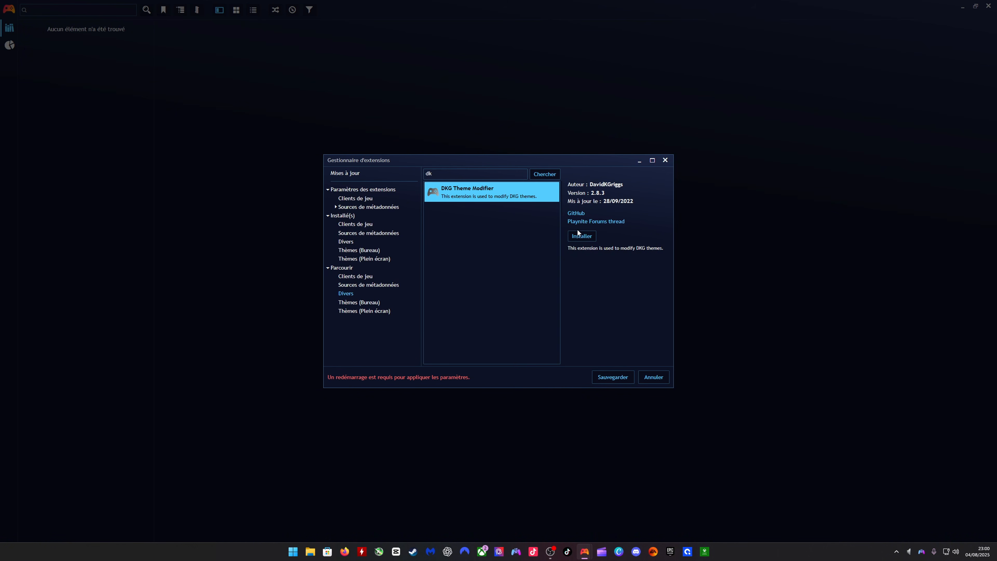
left_click(576, 238)
- Search the miscellaneous add-ons for "extra" and install Extra Metadata Fullscreen Mode Helper and Extra Metadata Loader
left_click_drag(461, 174, 350, 175)
type("ext")
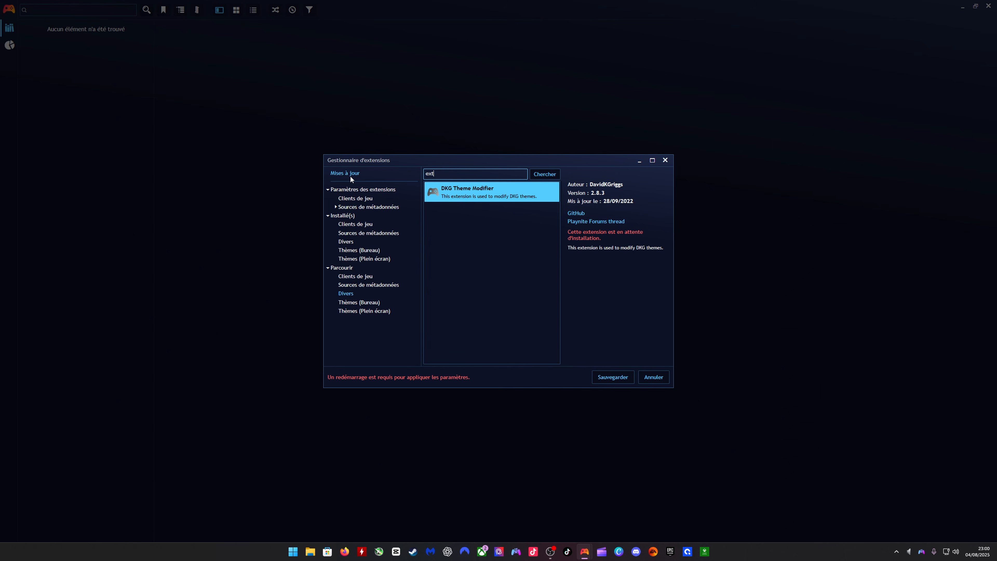
type("ra")
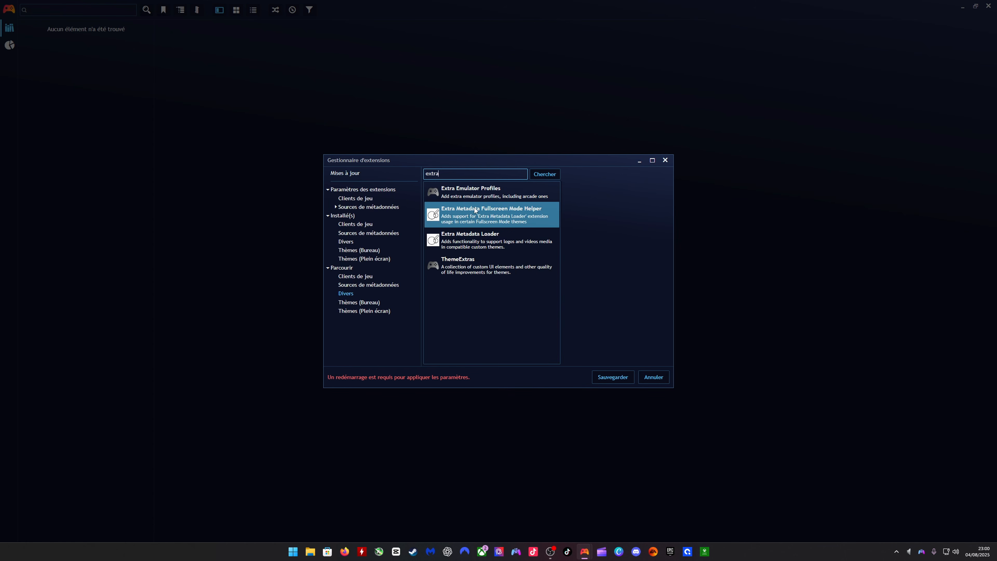
left_click(473, 220)
left_click(585, 240)
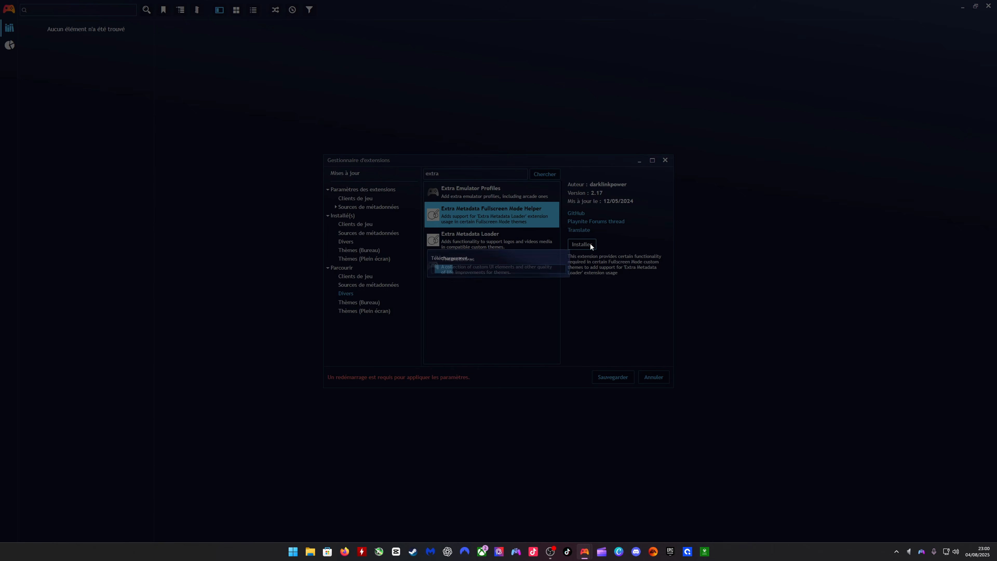
left_click(478, 244)
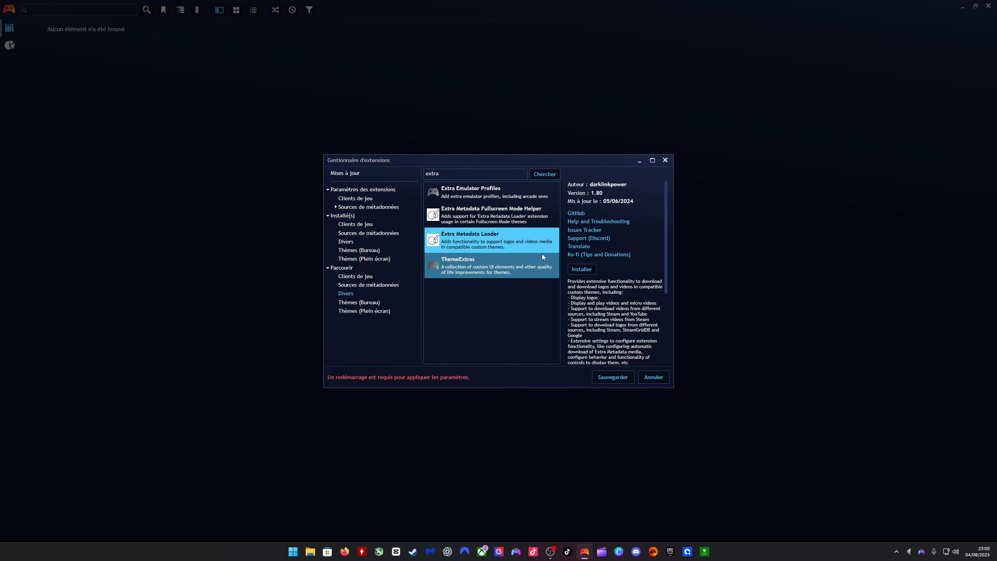
left_click(581, 269)
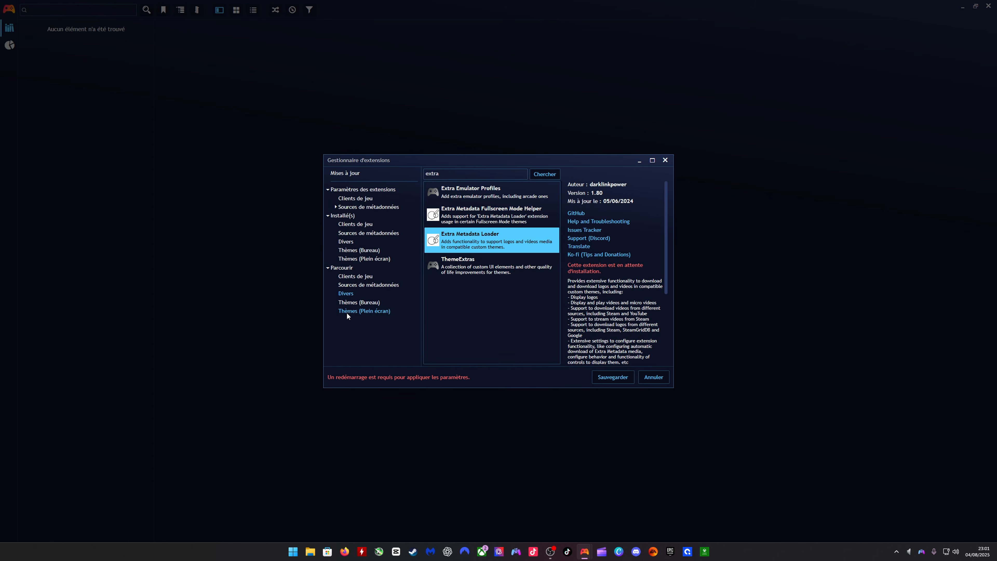
- Install the PS5reborn - 2024 fullscreen theme, searching for "PS5", then save the add-on changes and restart Playnite
left_click(376, 310)
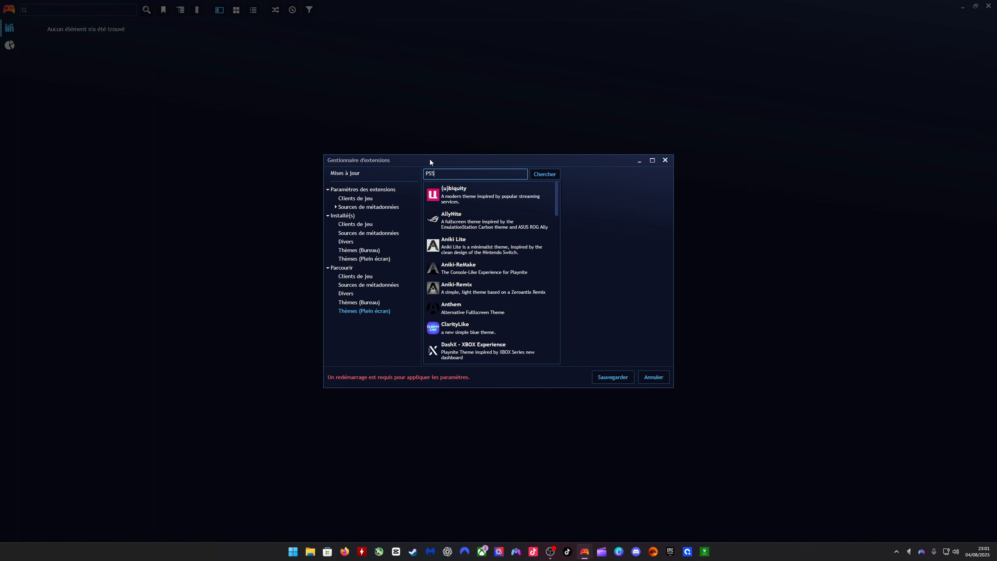
key("Return")
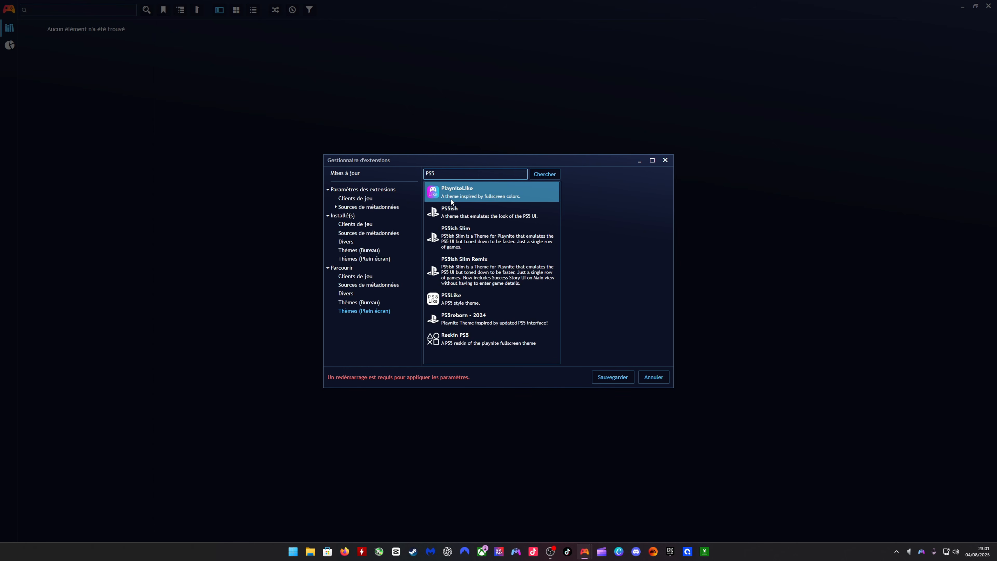
left_click(459, 317)
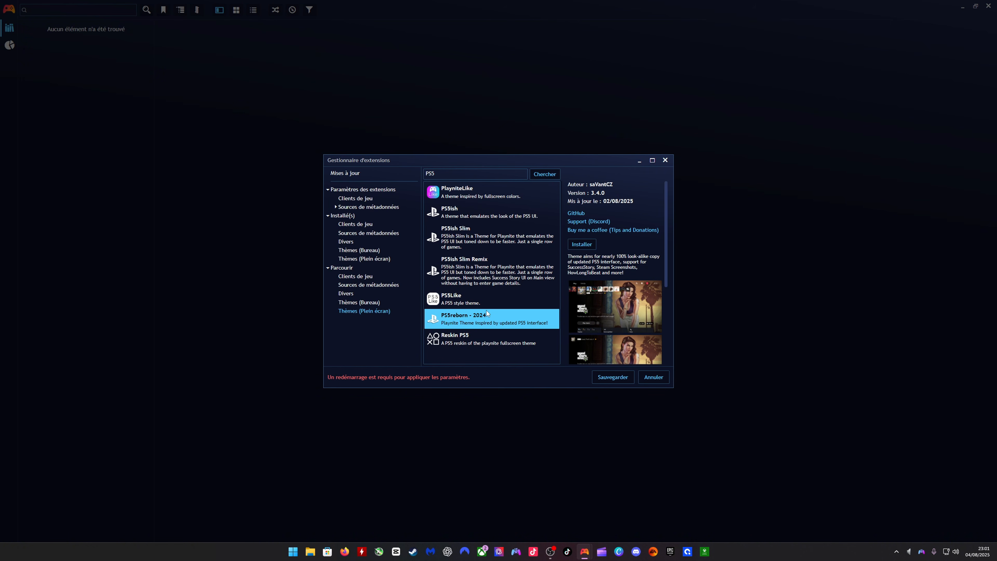
left_click(582, 244)
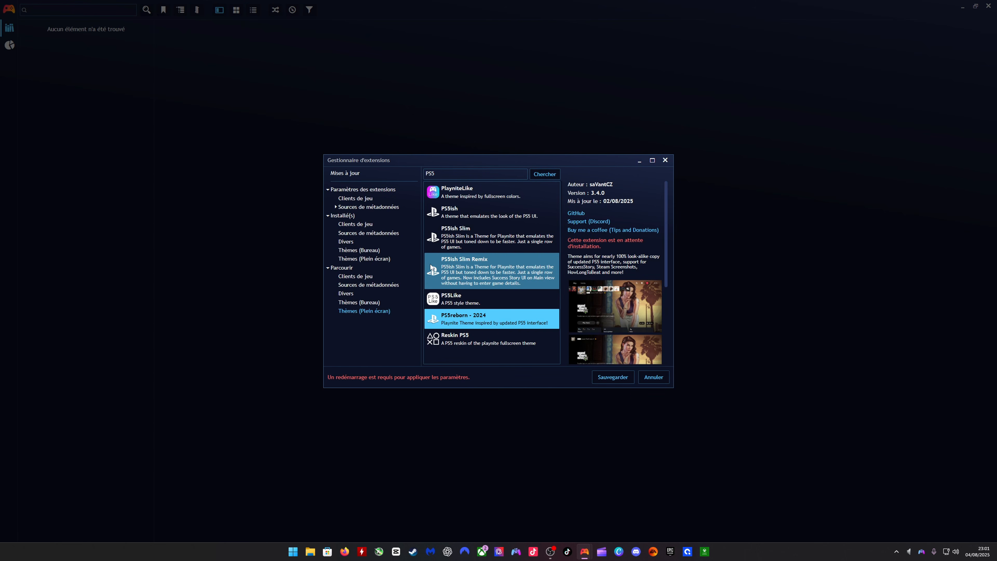
left_click(610, 377)
left_click(563, 281)
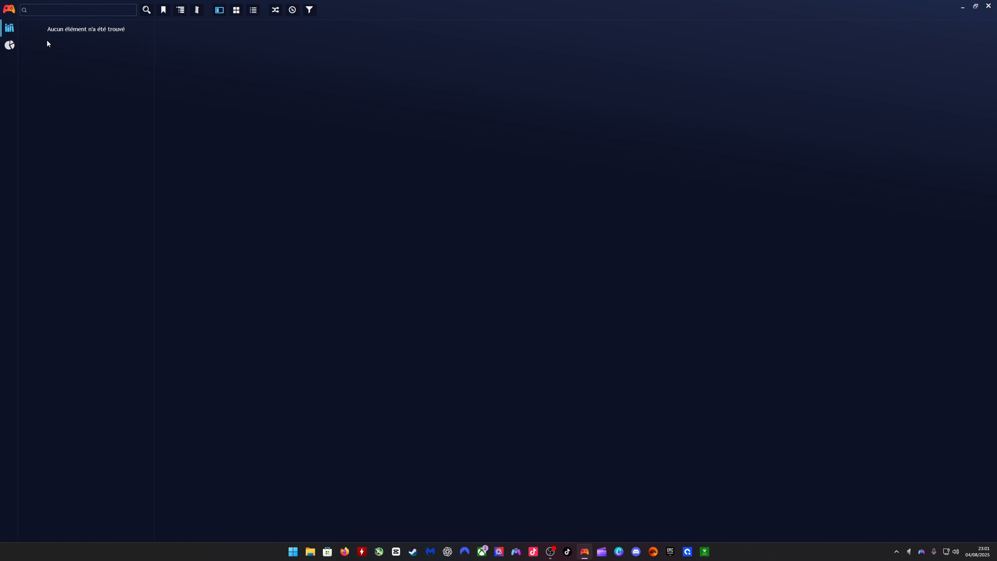
- Open the Extra Metadata Loader extension's video settings and start downloading the ffmpeg package
left_click(8, 9)
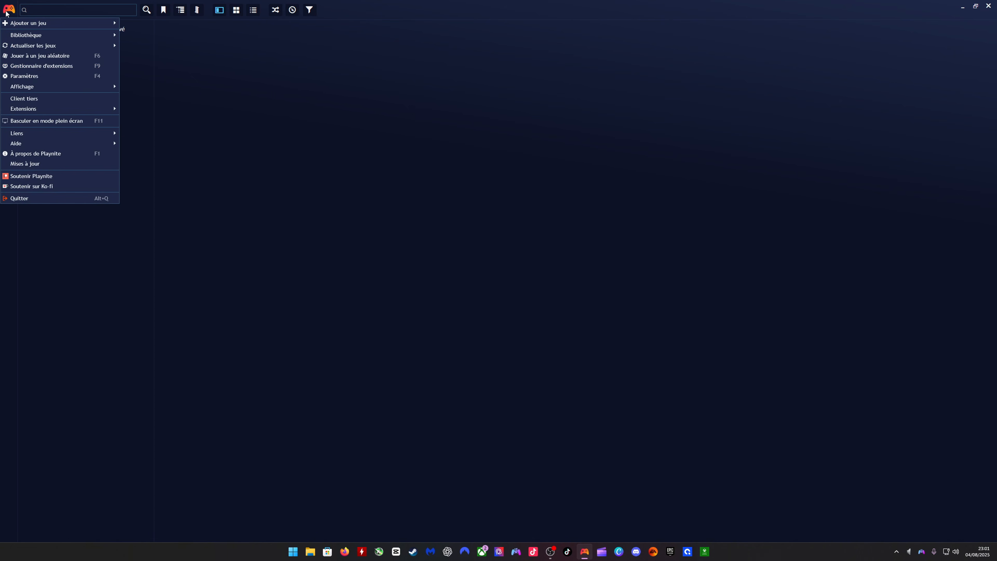
left_click(23, 66)
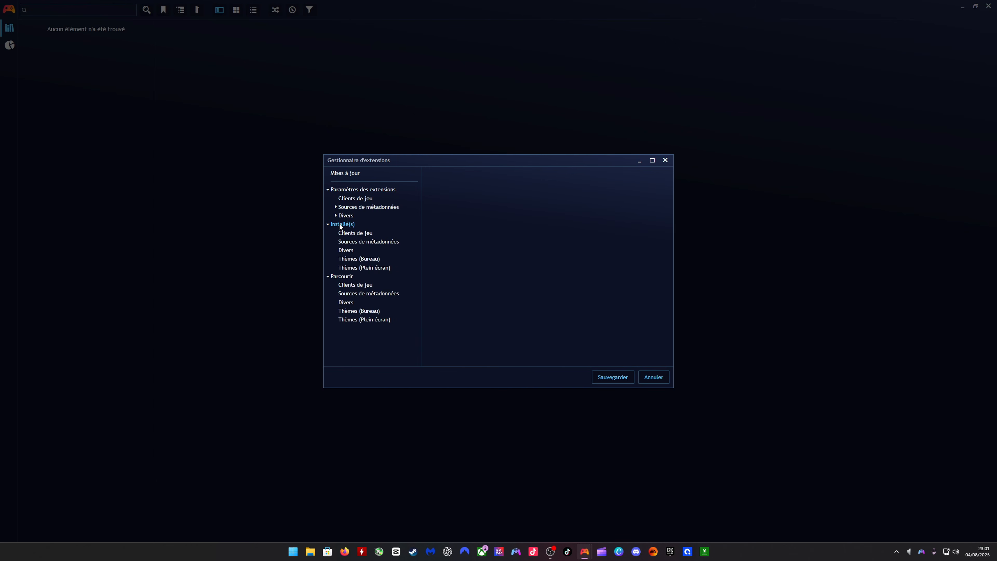
left_click(336, 216)
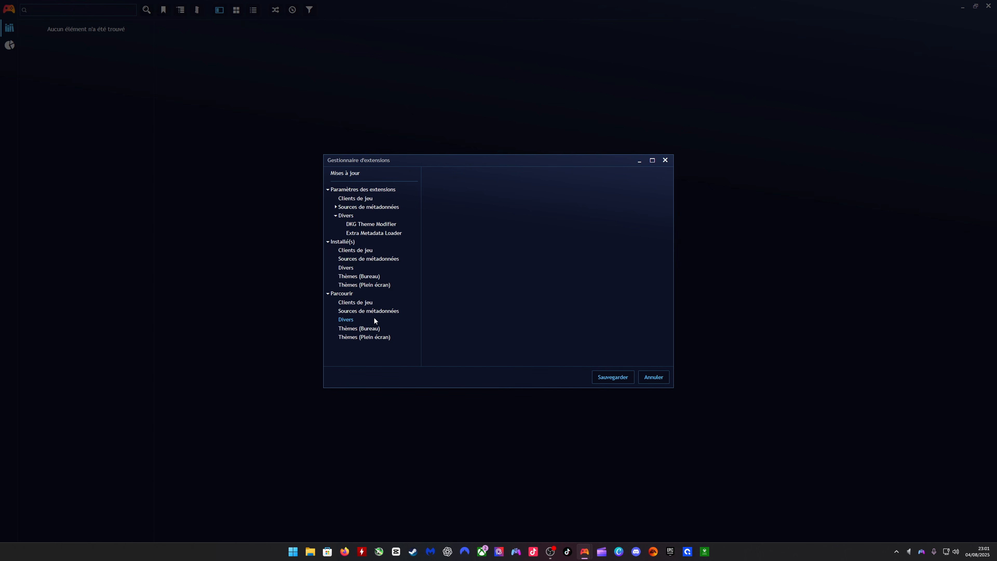
left_click(363, 233)
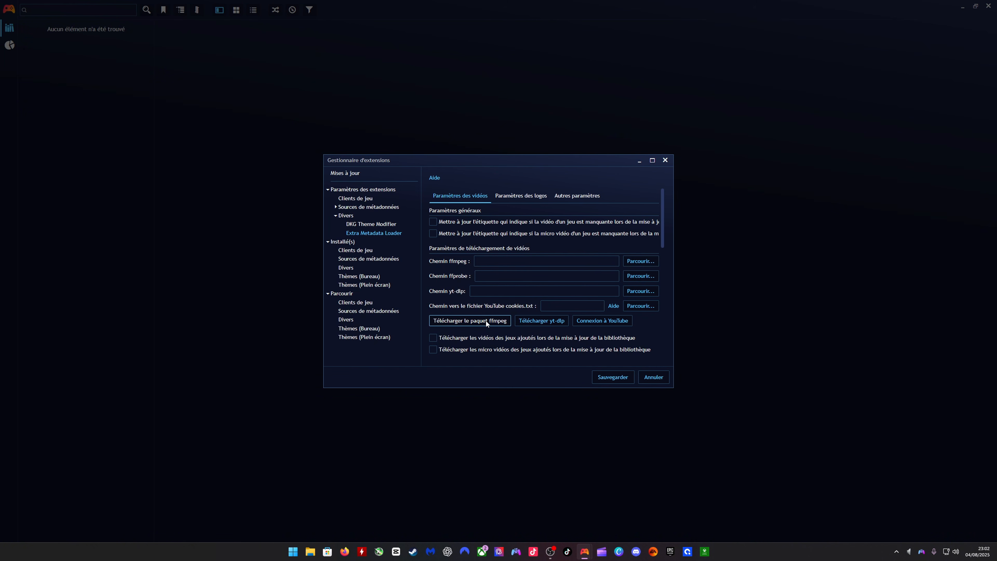
left_click(494, 321)
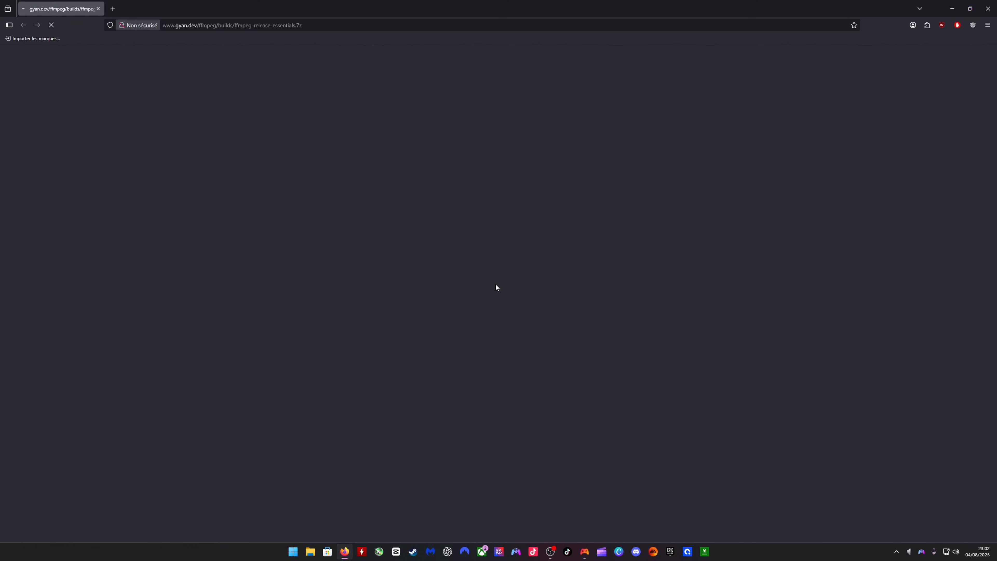
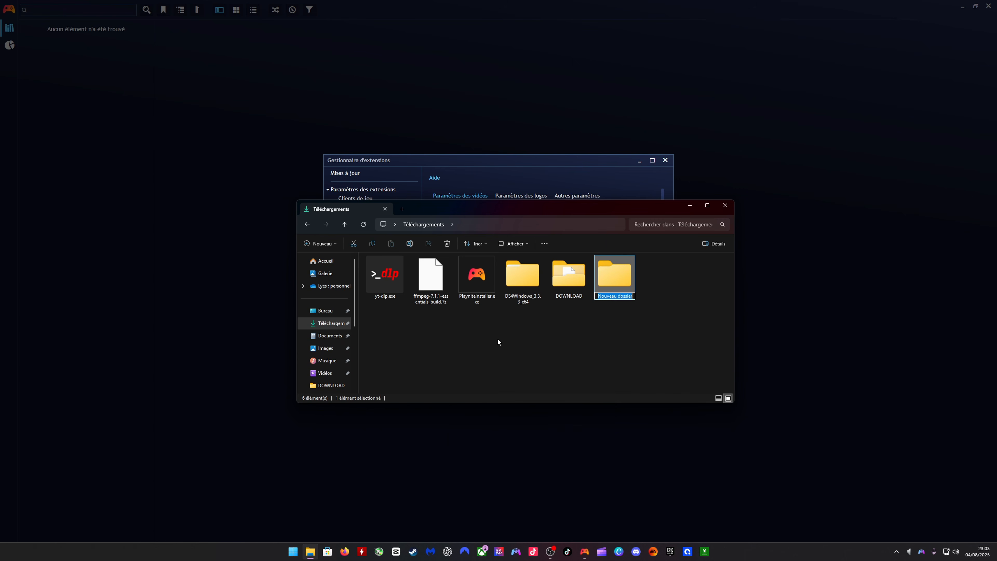
- Name the new Downloads folder "Playnite zxt" and move yt-dlp.exe and the ffmpeg-7.1.1-essentials_build.7z archive into it
type("Playnite zxt")
key("Return")
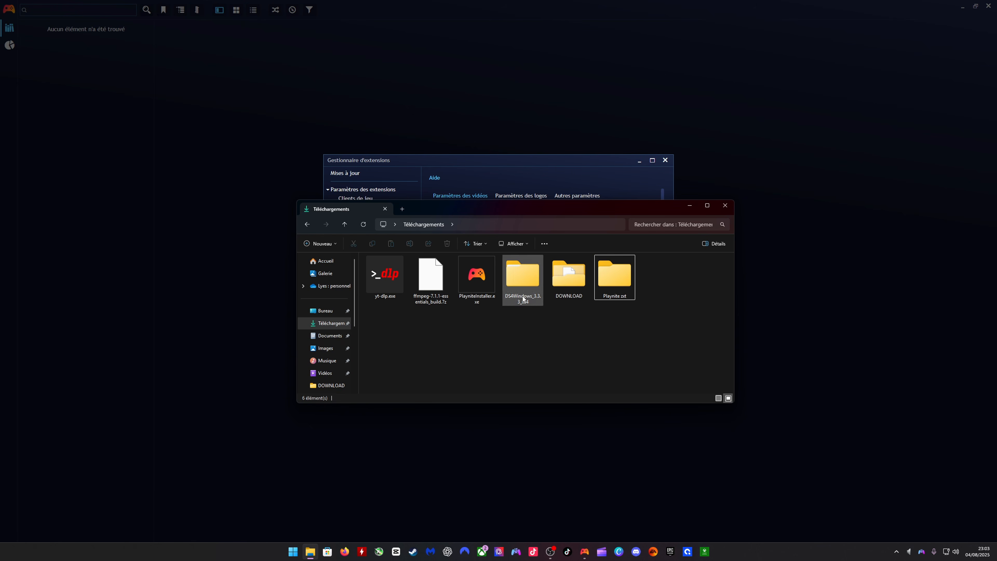
left_click(377, 297)
left_click(430, 276, "ctrl")
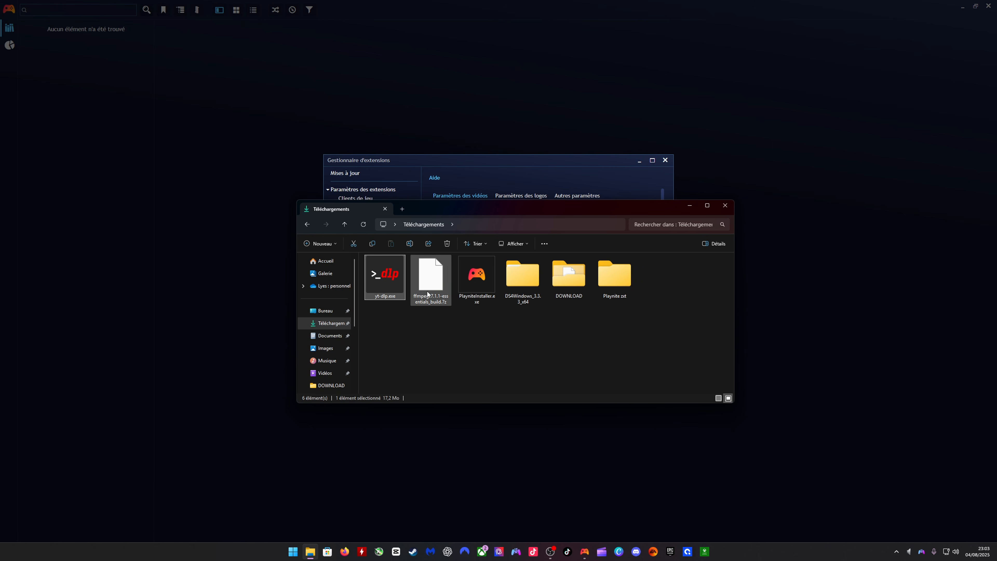
left_click_drag(430, 277, 616, 280)
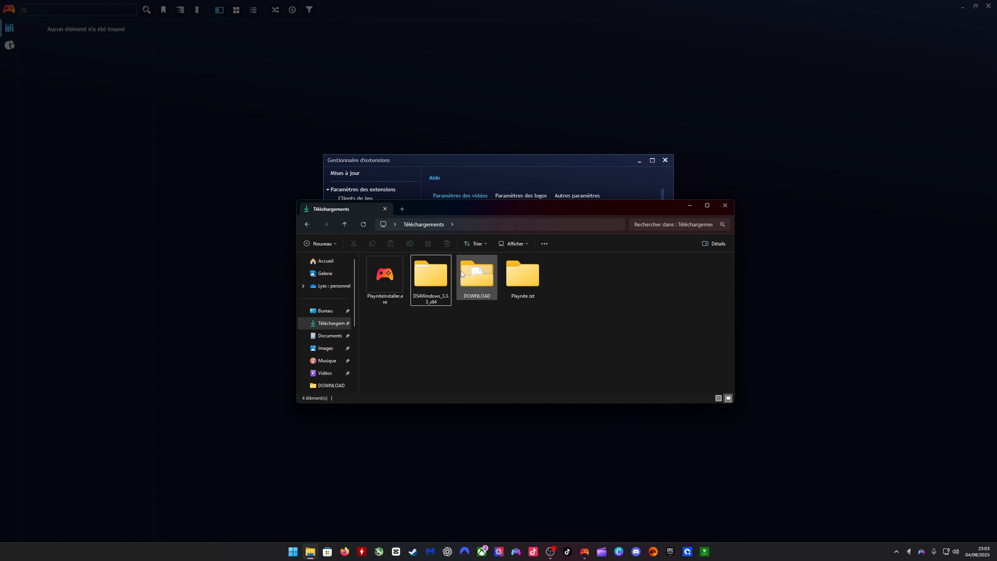
- Extract ffmpeg-7.1.1-essentials_build.7z into its own folder inside Playnite zxt, and permanently delete the archive
double_click(513, 277)
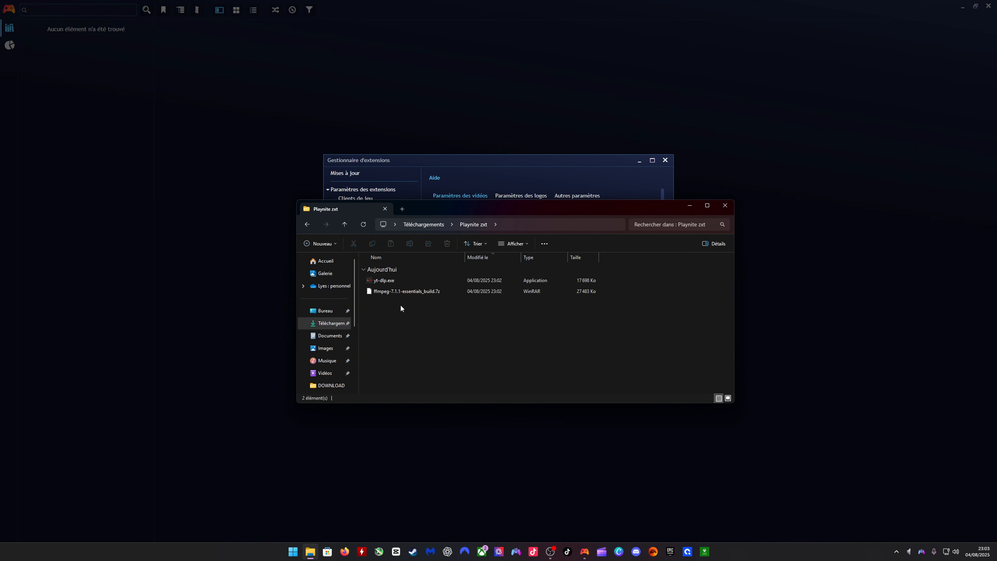
right_click(398, 291)
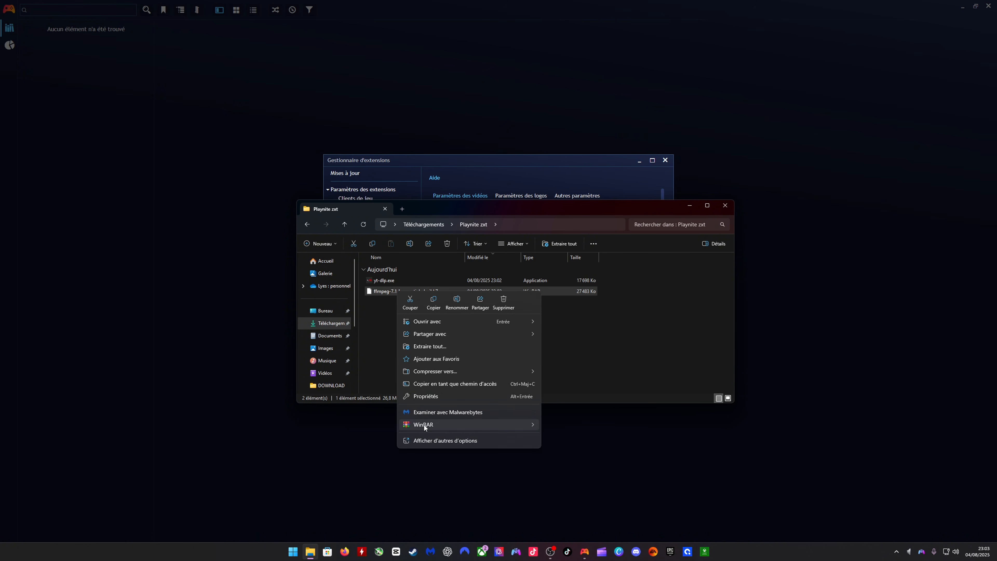
mouse_move(423, 427)
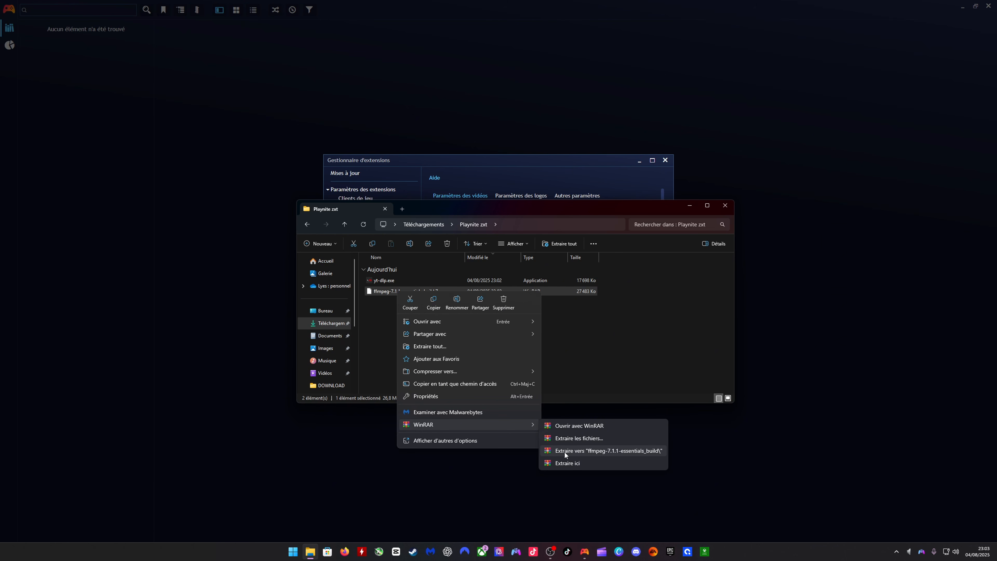
left_click(604, 451)
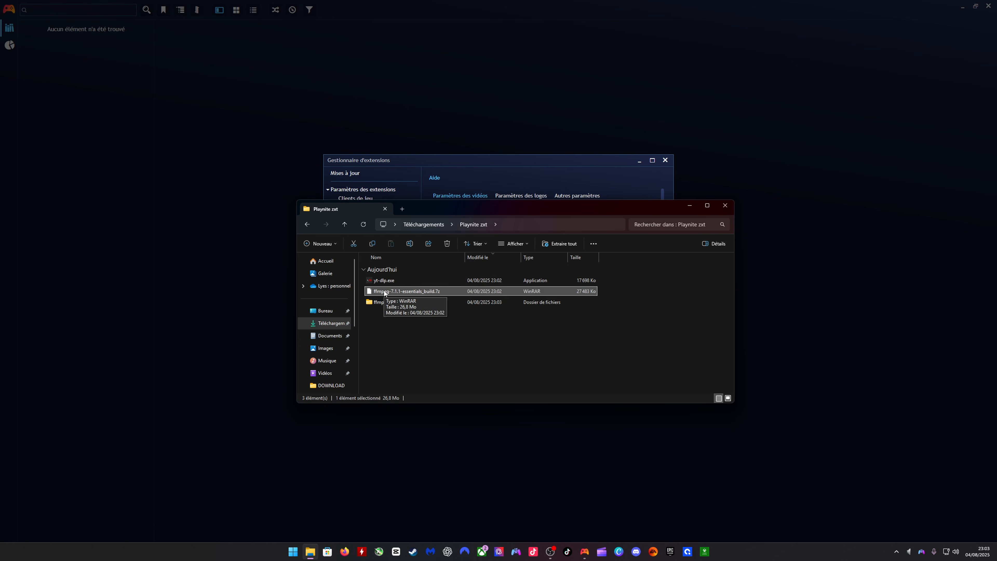
key("shift+Delete")
left_click(527, 295)
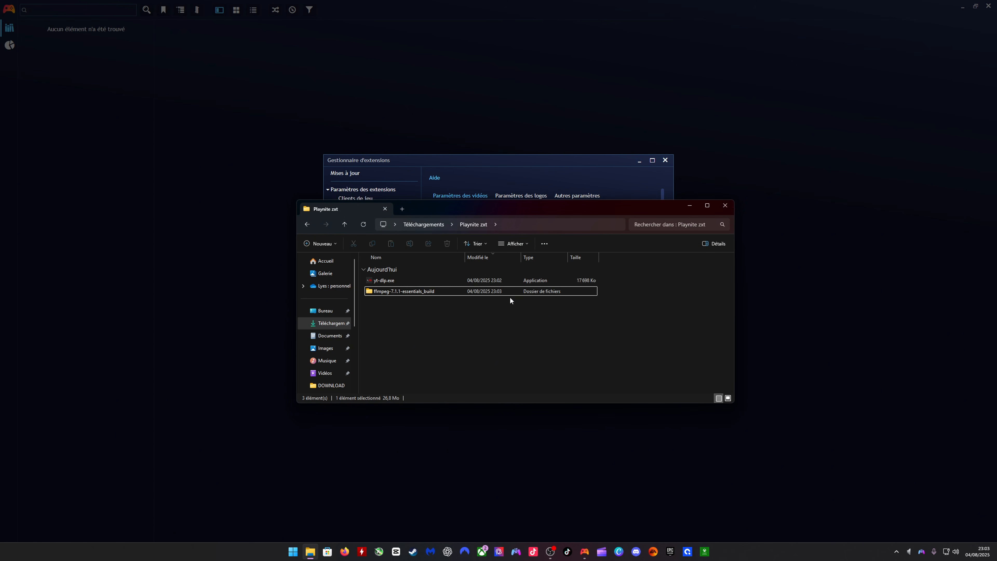
- Inspect the contents of the extracted ffmpeg-7.1.1-essentials_build folder and return to the Playnite zxt folder
double_click(409, 294)
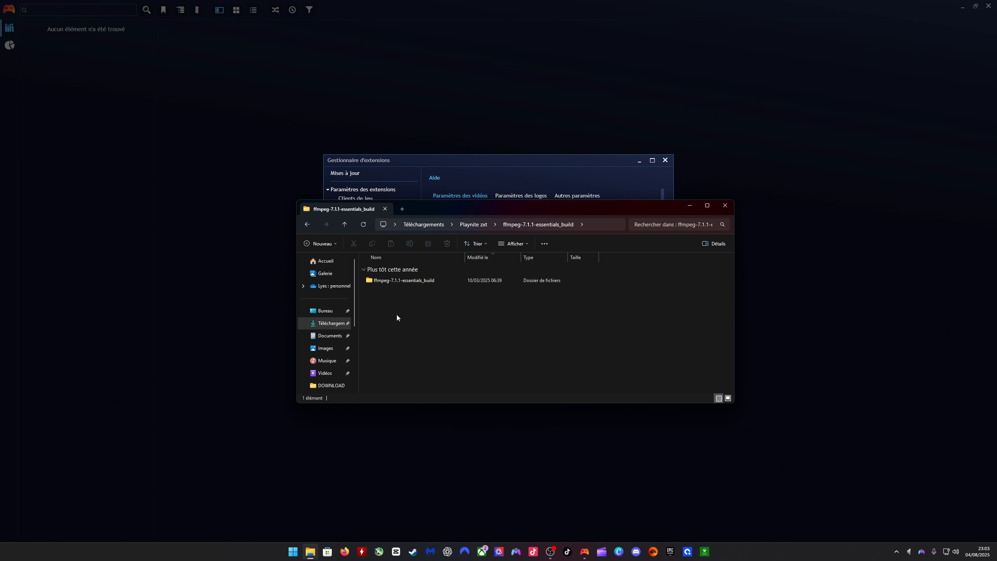
double_click(397, 280)
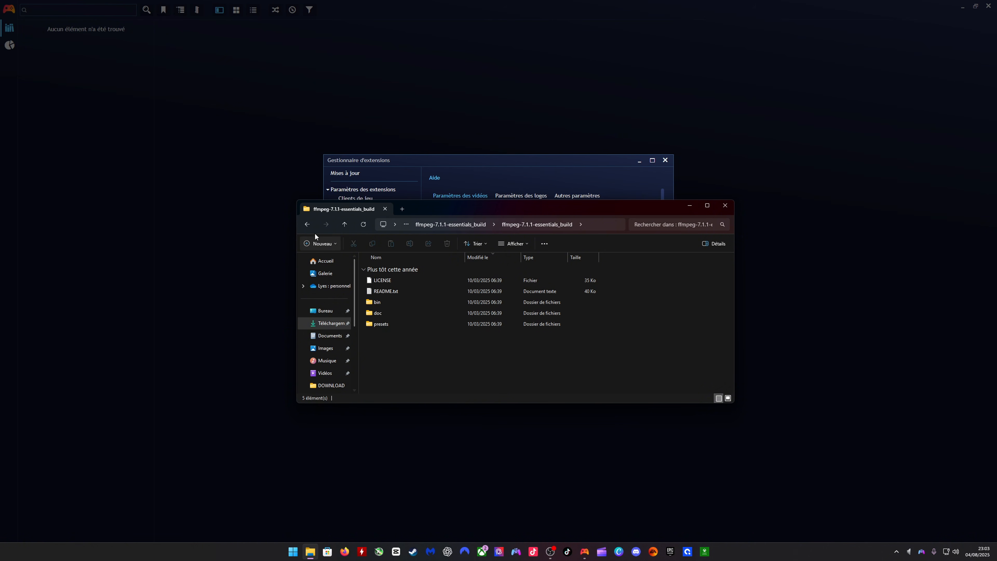
left_click(307, 224)
left_click(307, 224)
left_click(374, 279)
left_click(406, 355)
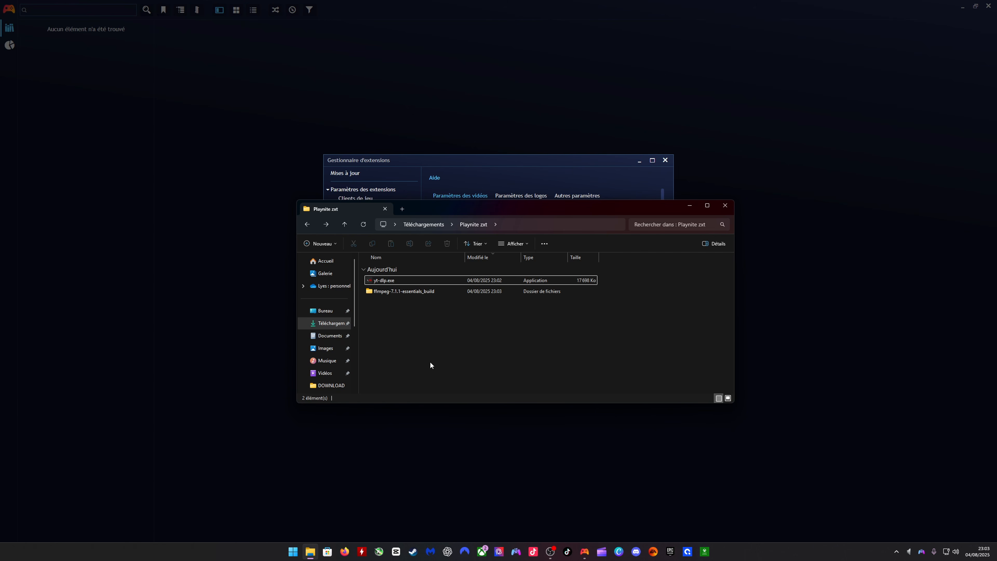
- Set the Extra Metadata Loader's ffmpeg path to ffmpeg.exe in the bin folder of the extracted ffmpeg build
left_click(474, 157)
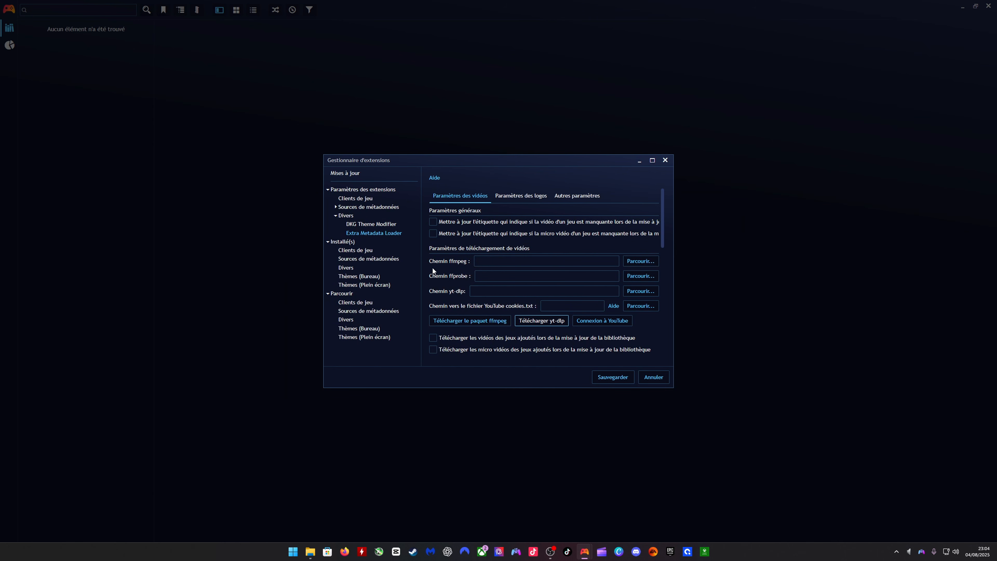
left_click(632, 261)
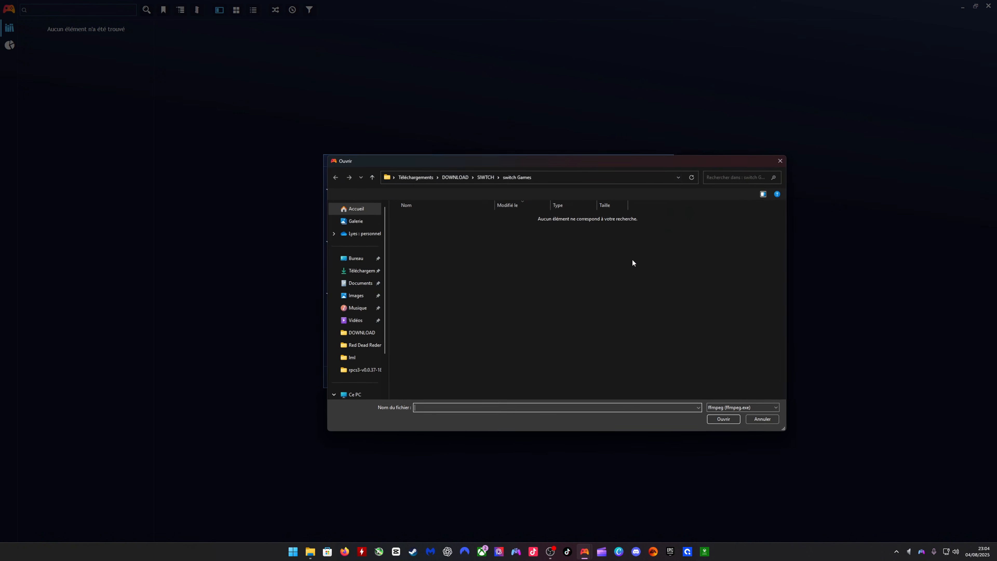
left_click(359, 270)
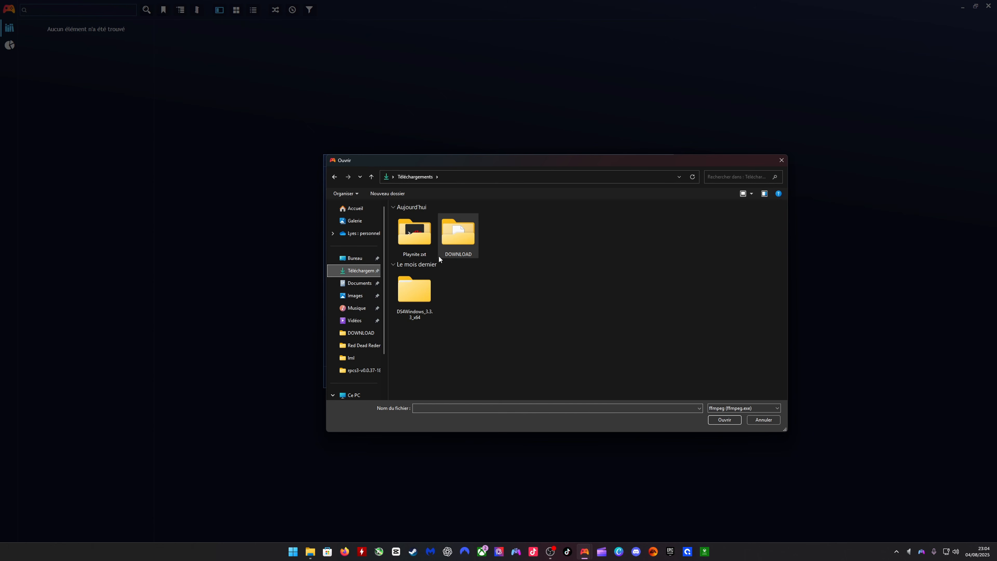
double_click(418, 238)
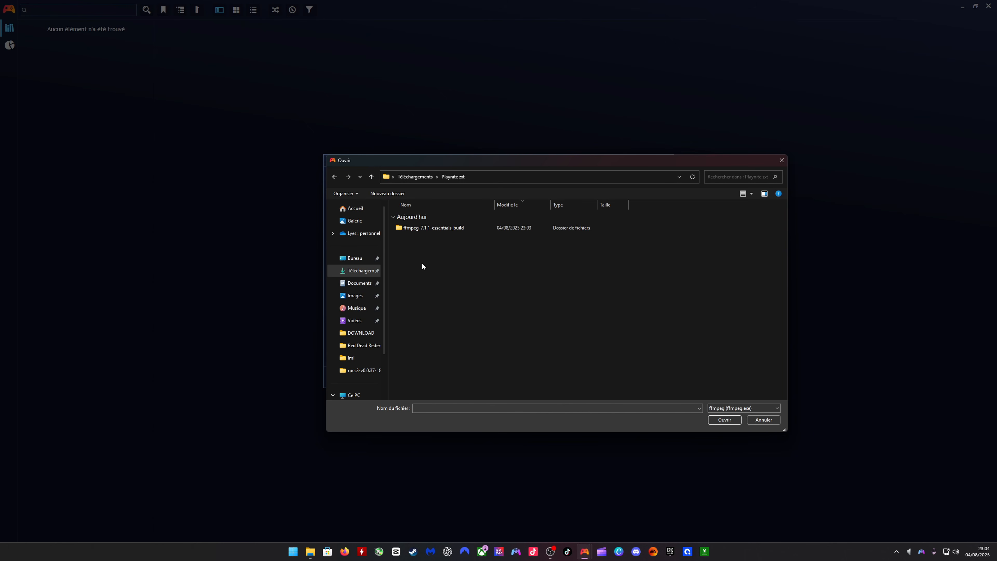
double_click(404, 228)
double_click(424, 230)
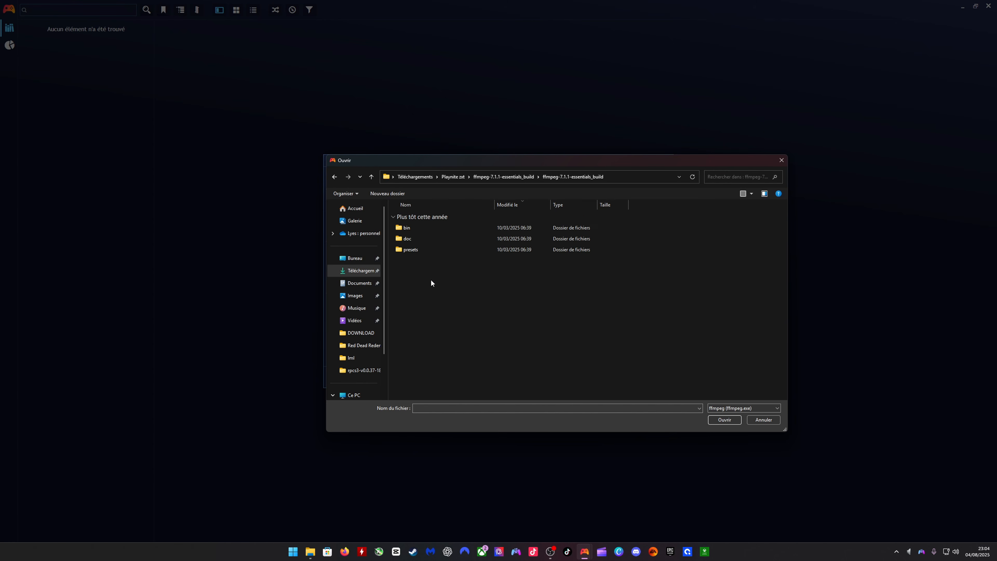
double_click(412, 228)
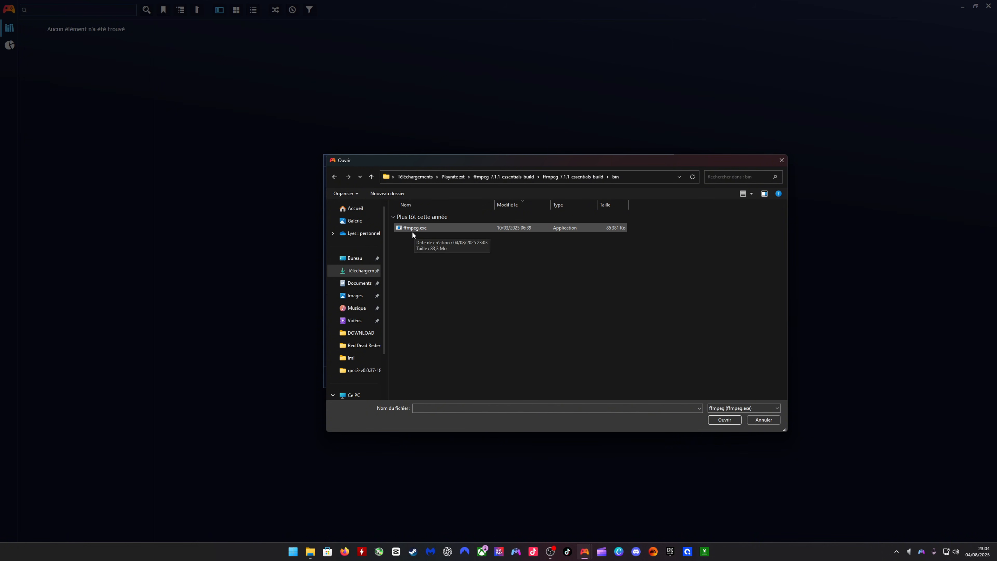
double_click(426, 229)
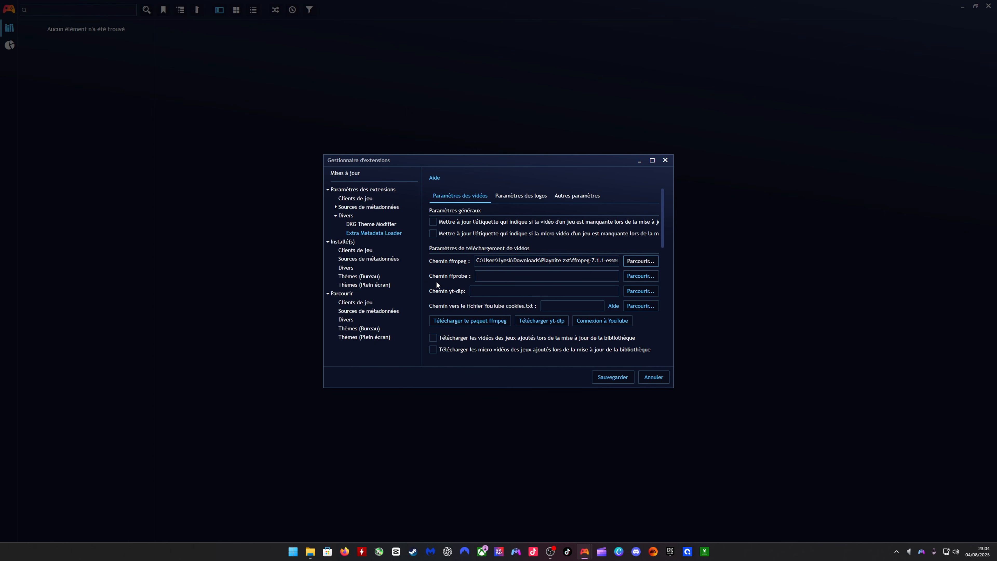
- Set the ffprobe path to ffprobe.exe in the same bin folder
left_click(638, 275)
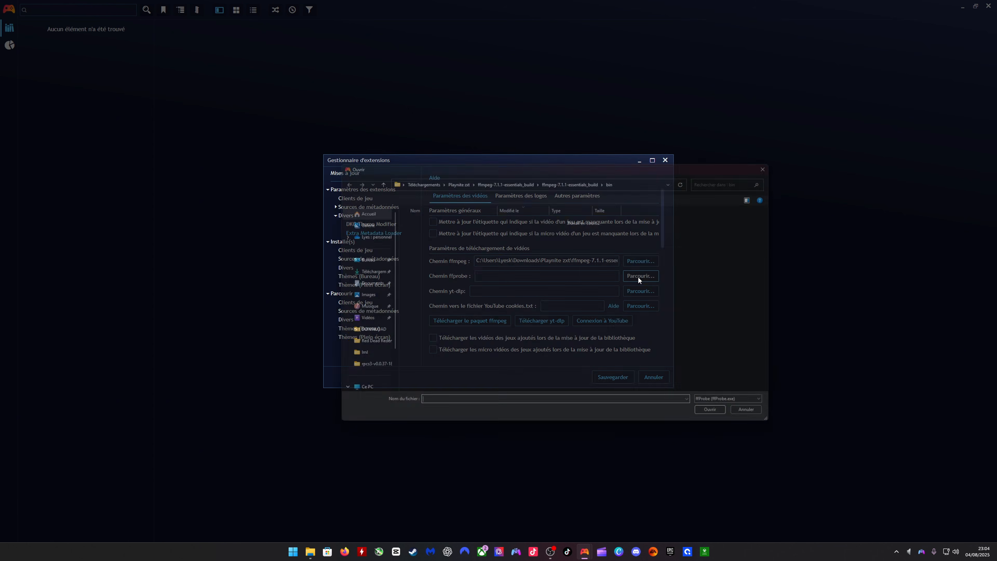
left_click(419, 229)
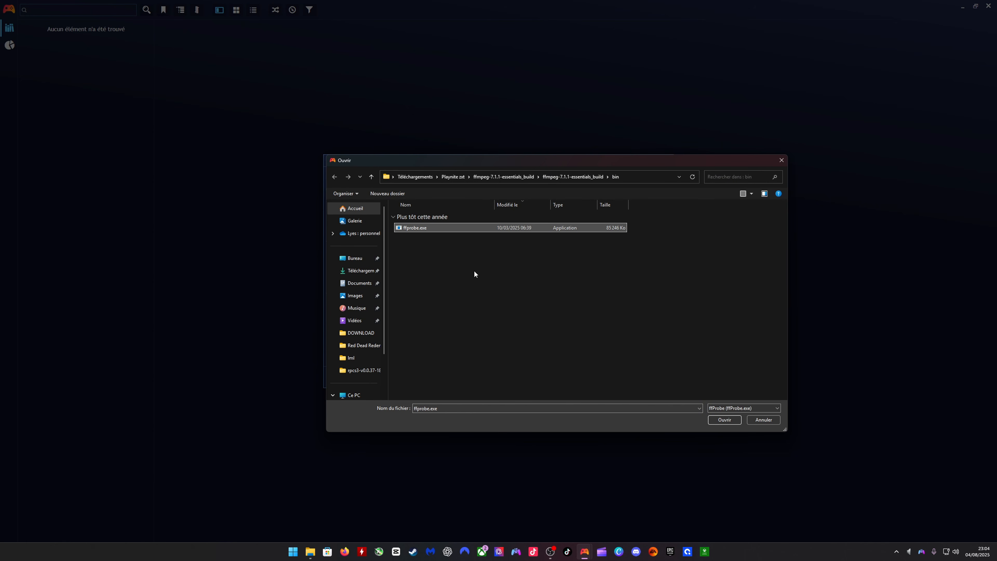
double_click(417, 228)
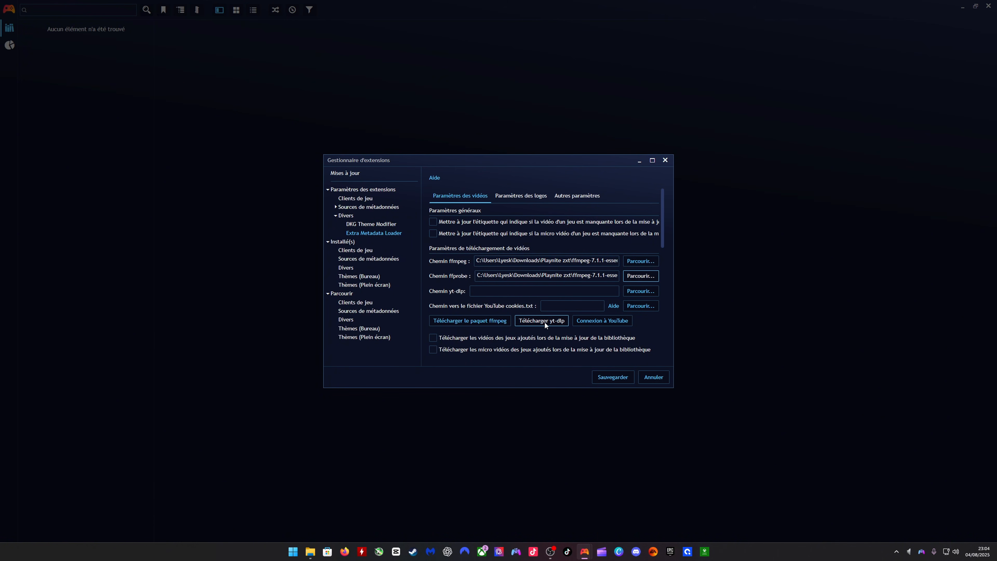
- Set the yt-dlp path to yt-dlp.exe in Downloads\Playnite zxt and save the extension settings
left_click(638, 292)
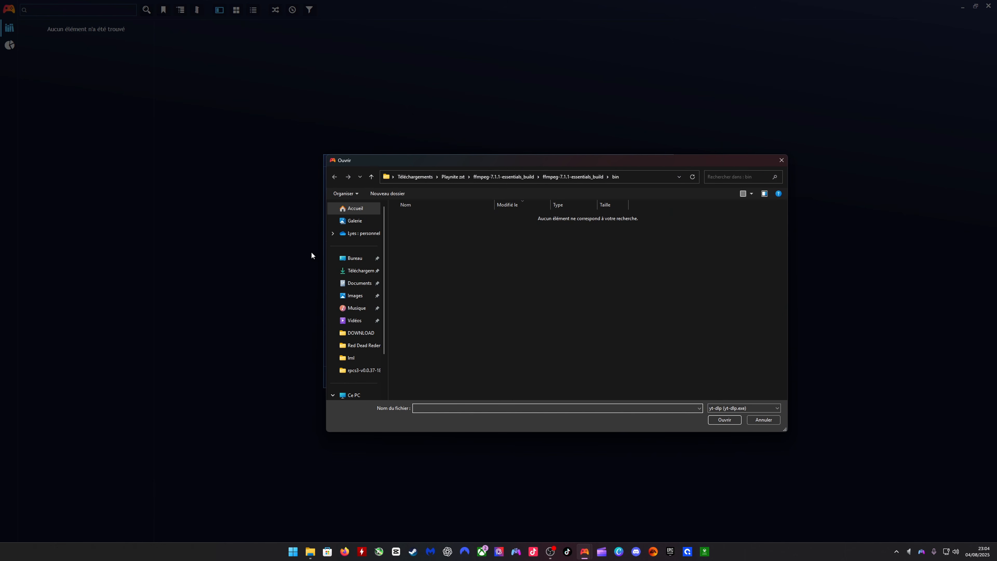
left_click(358, 271)
double_click(422, 233)
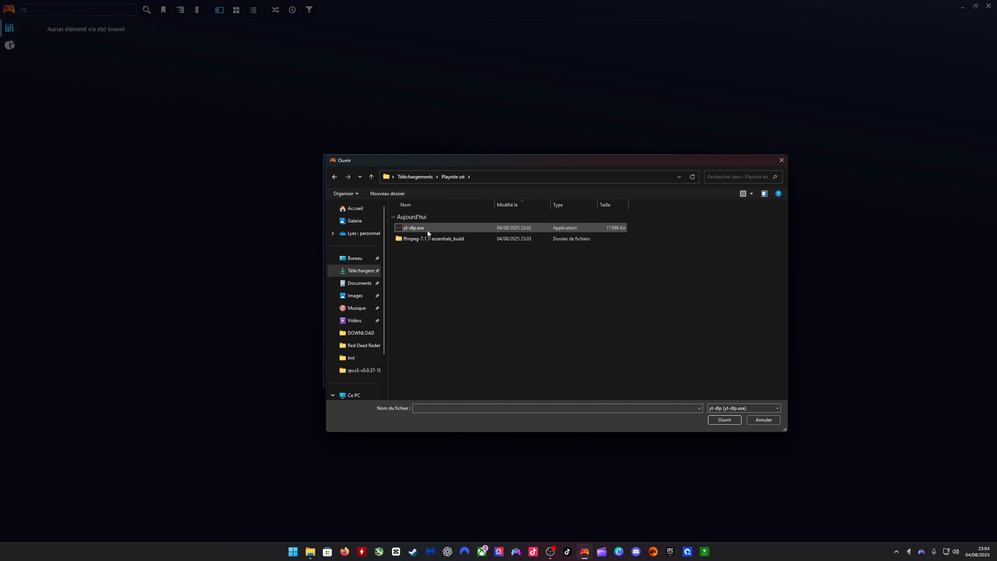
left_click(407, 231)
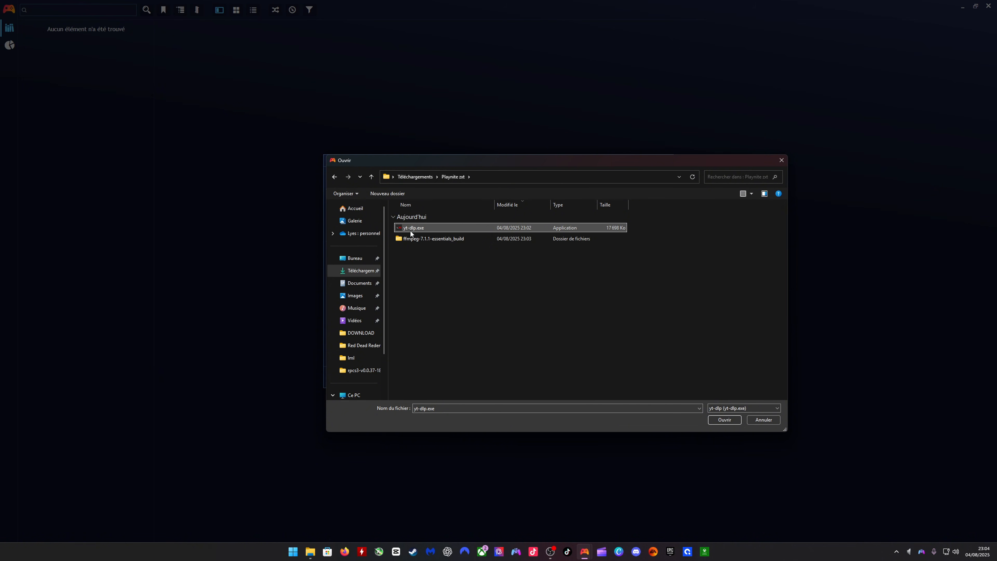
left_click(713, 421)
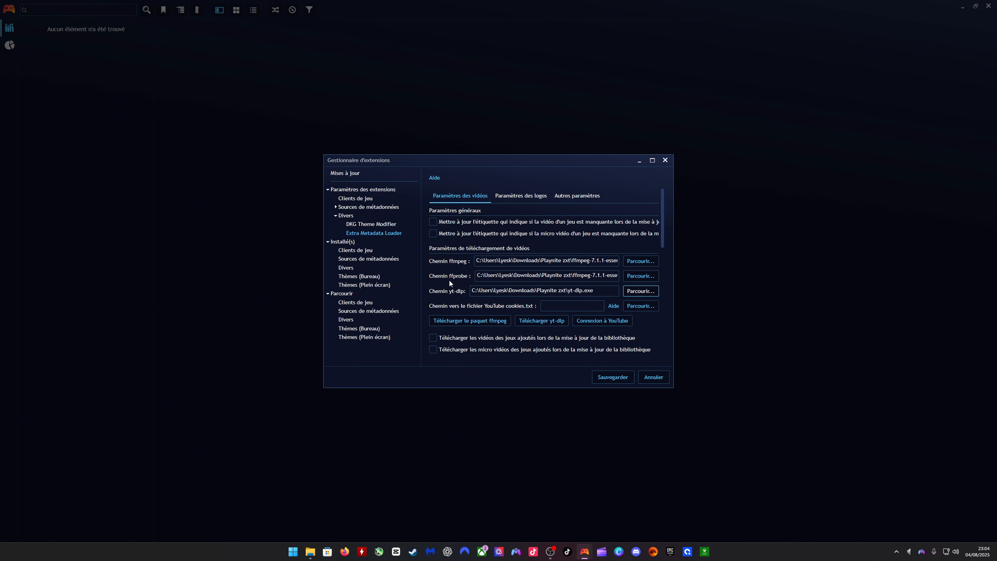
left_click(621, 377)
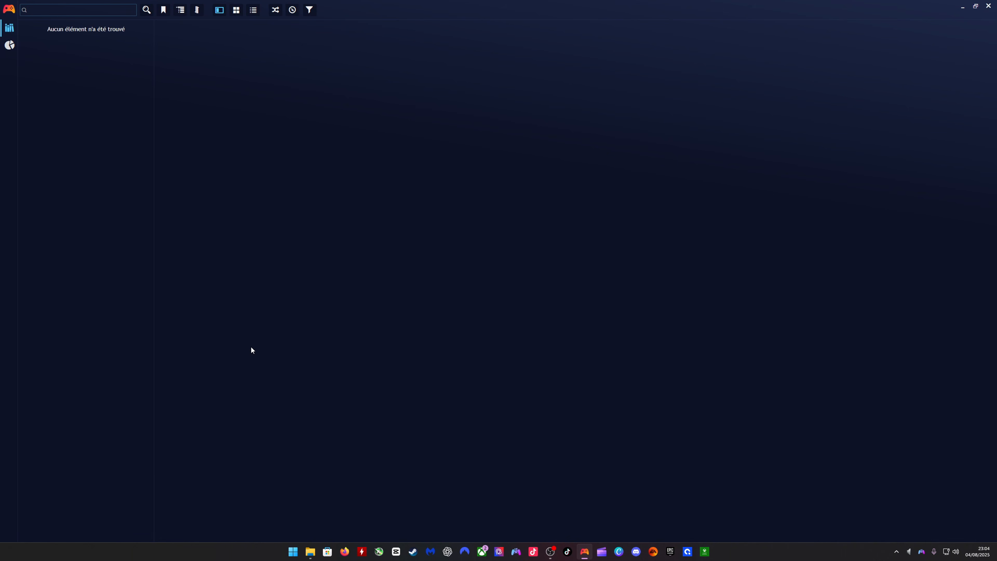
- Set the grid view's display format (Format d'affichage) to the square preset (Carré) in Playnite's settings, and save
left_click(11, 11)
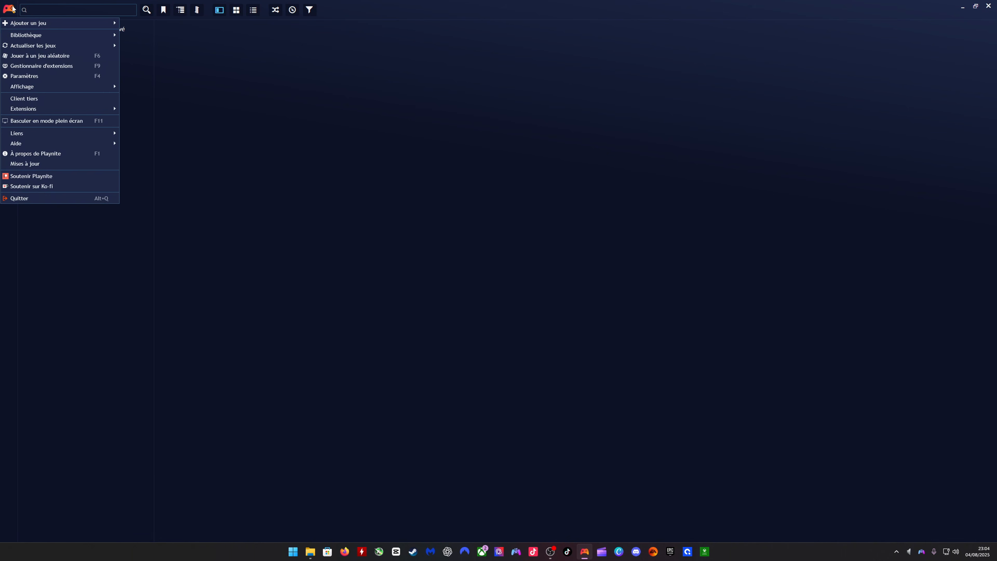
left_click(35, 75)
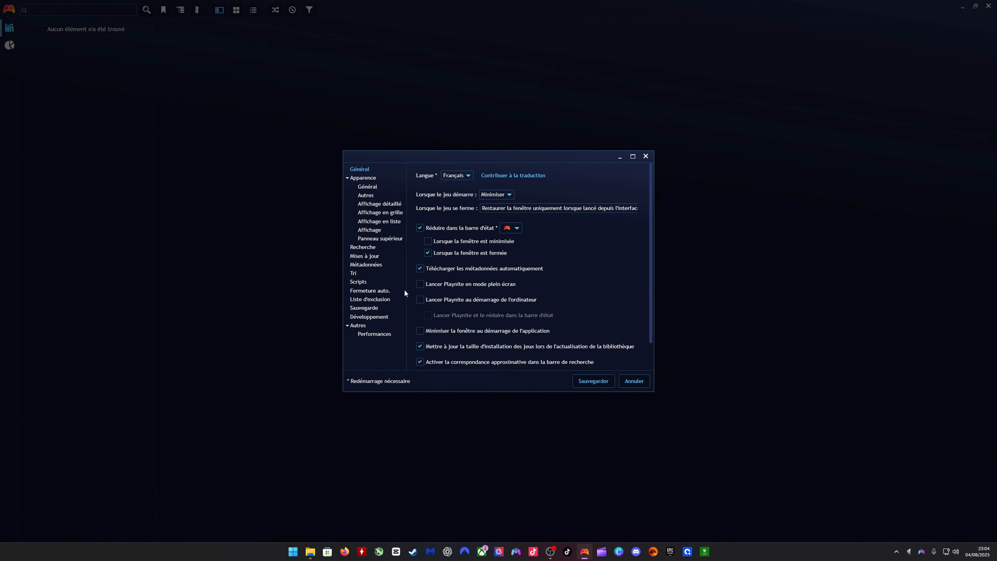
left_click(386, 214)
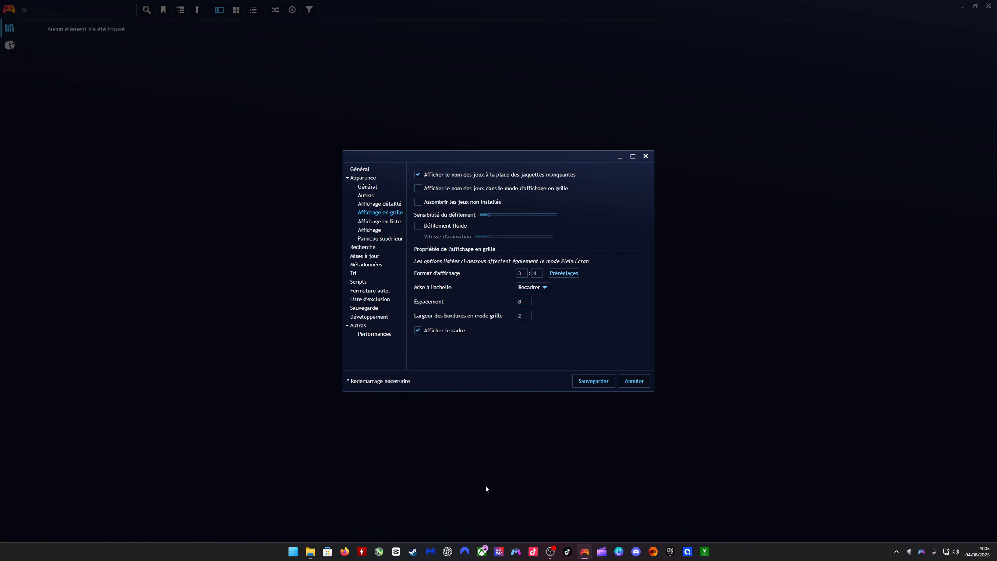
left_click(365, 232)
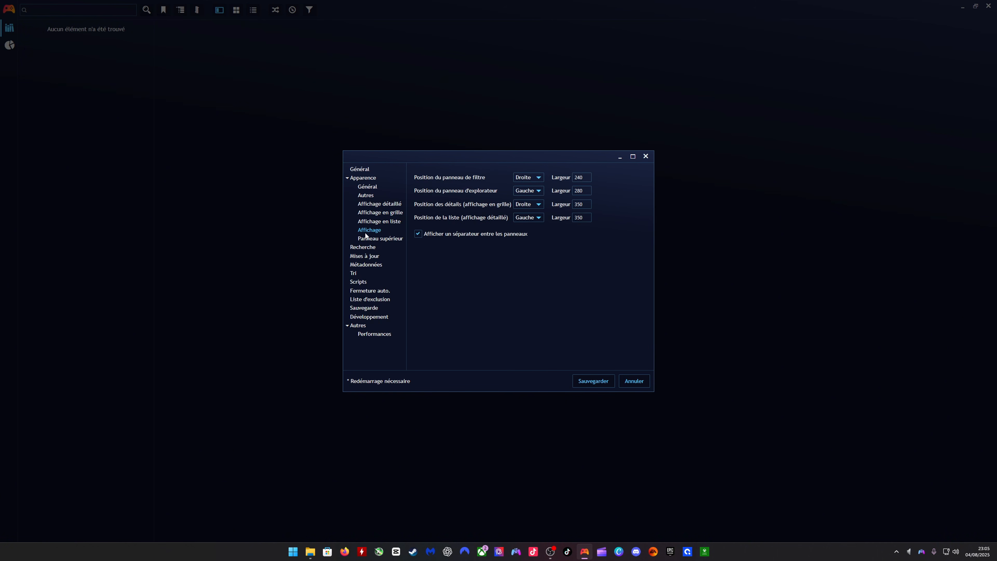
left_click(367, 223)
left_click(380, 212)
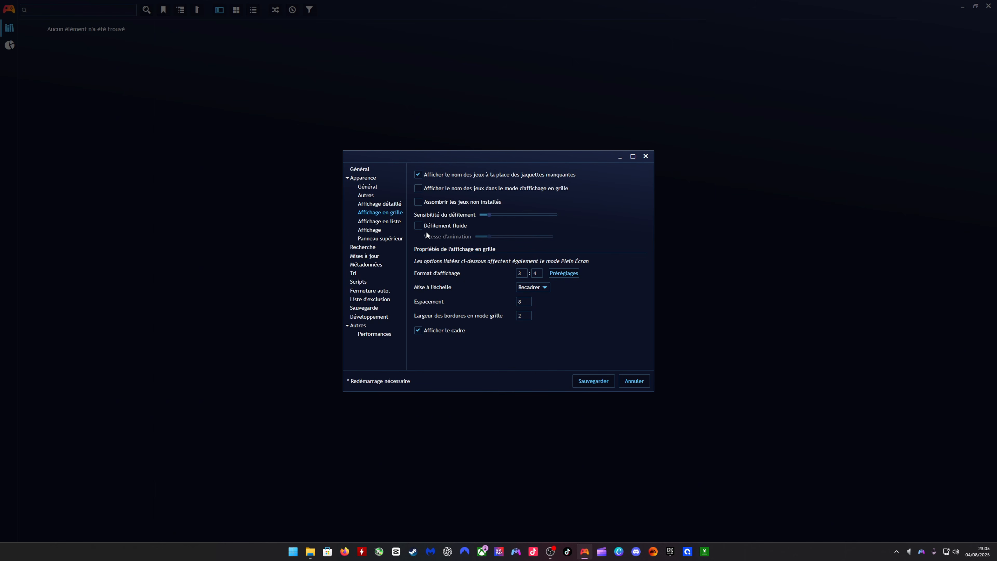
left_click(559, 273)
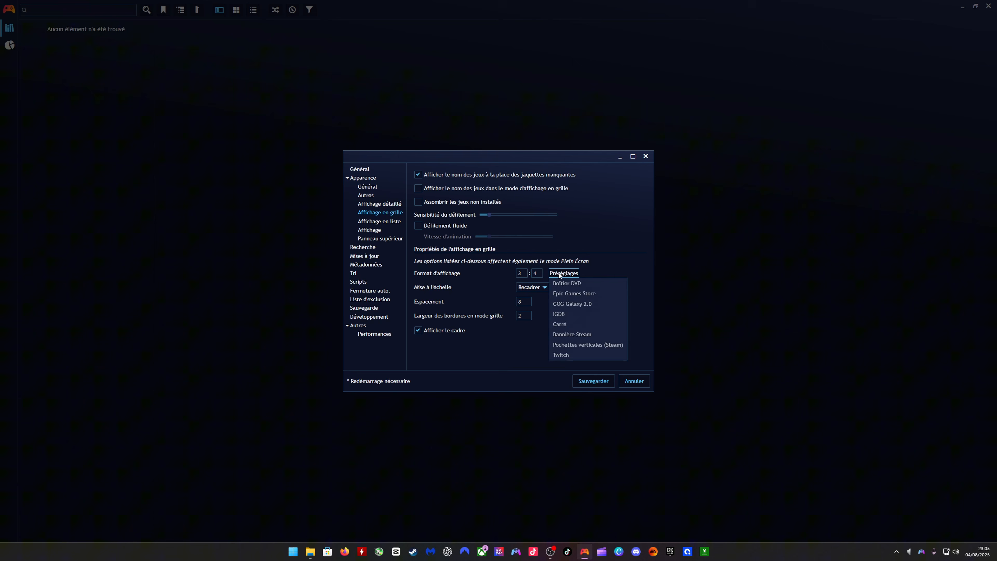
left_click(560, 325)
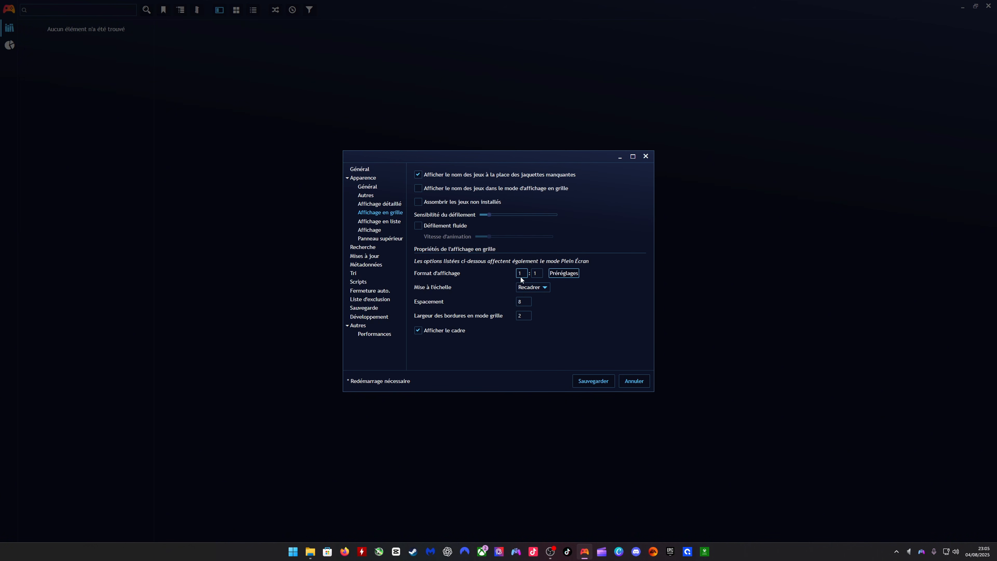
left_click(587, 382)
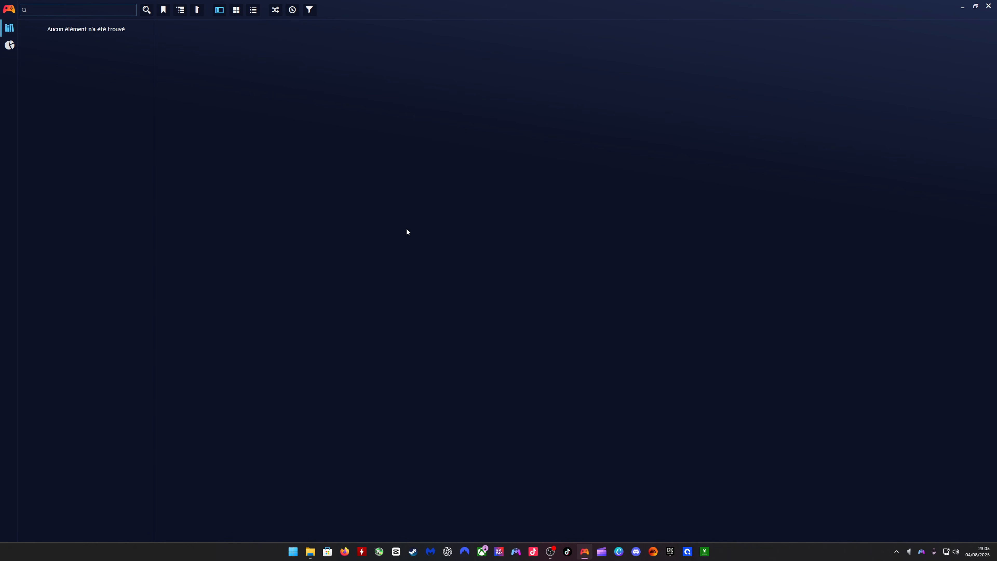
- Open the game search dialog for importing games from an installation (Importer depuis une installation)
left_click(8, 9)
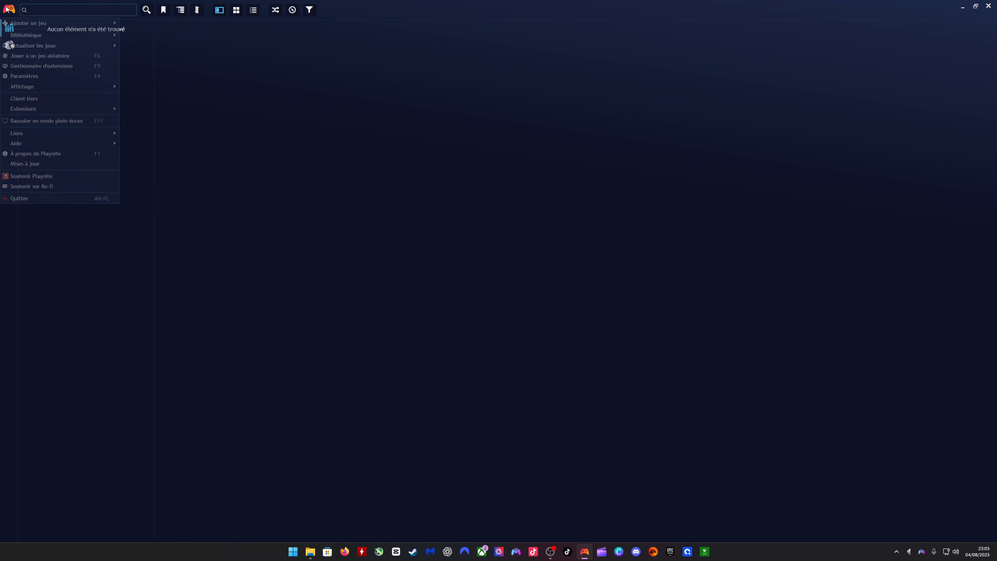
mouse_move(31, 24)
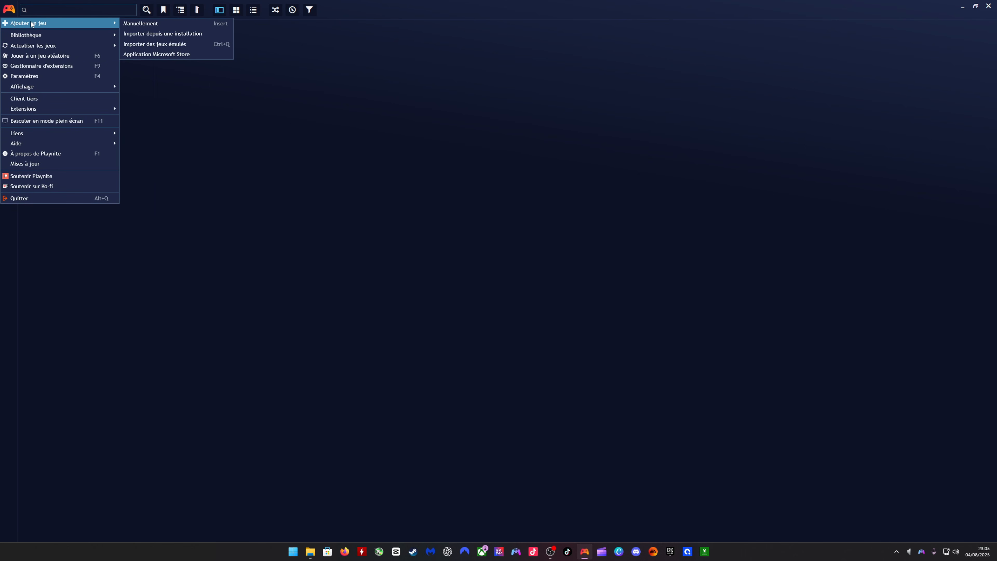
left_click(148, 35)
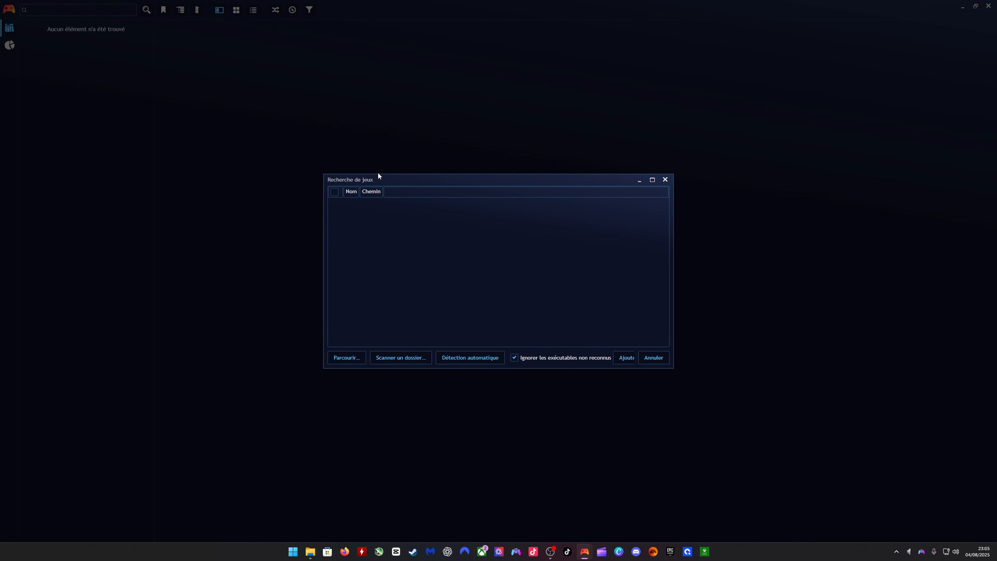
left_click(355, 358)
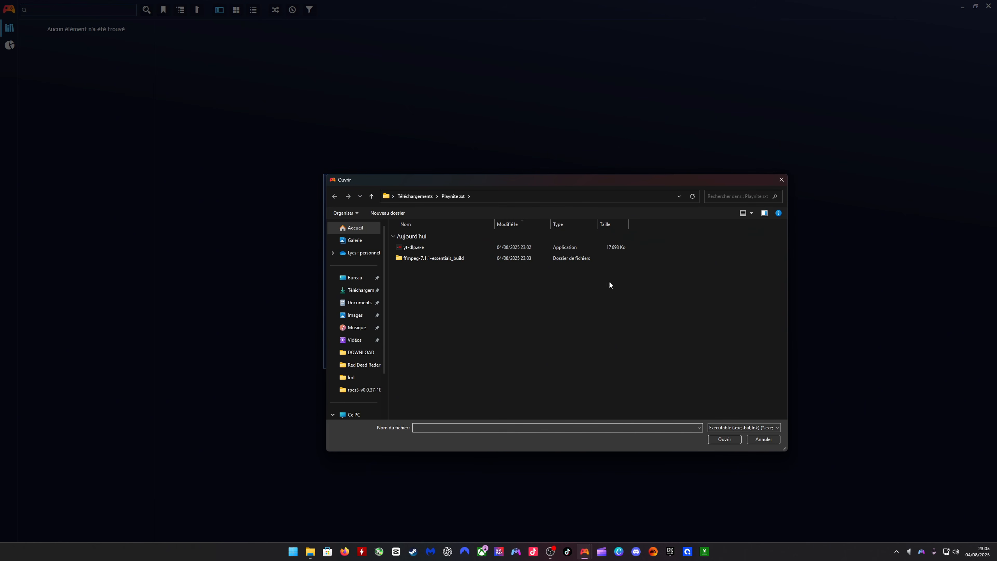
scroll(362, 337, "down", 2)
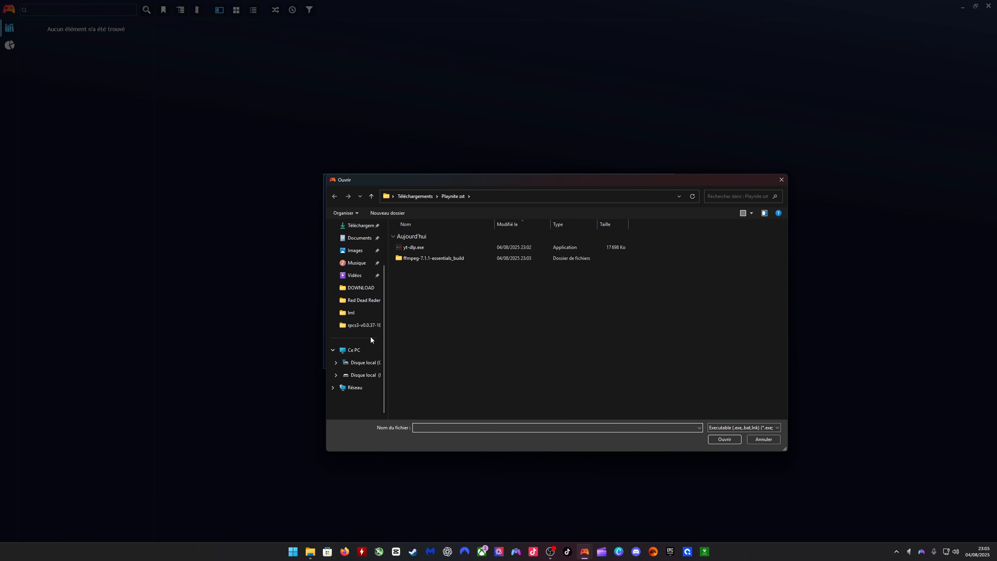
left_click(366, 375)
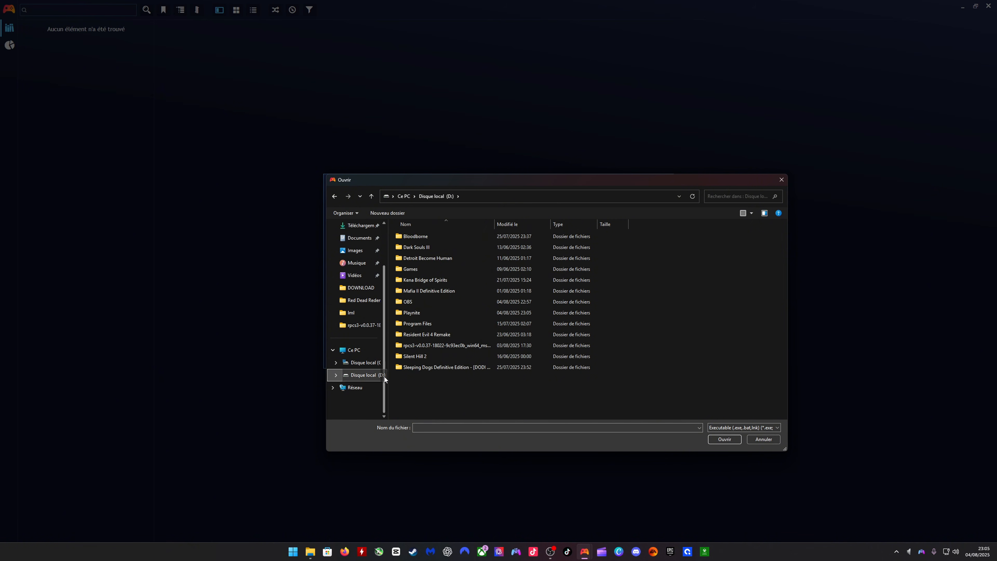
left_click(364, 365)
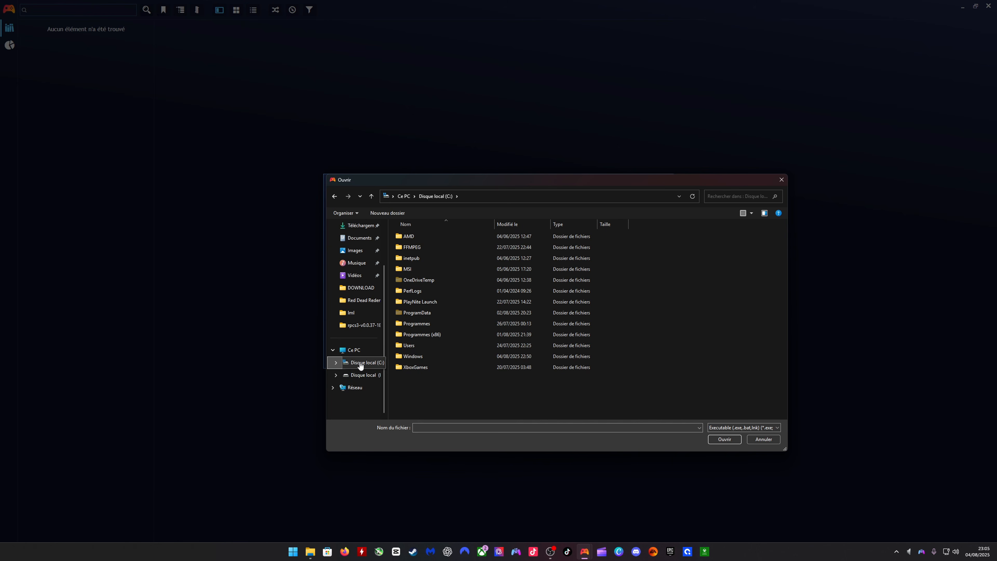
left_click(365, 375)
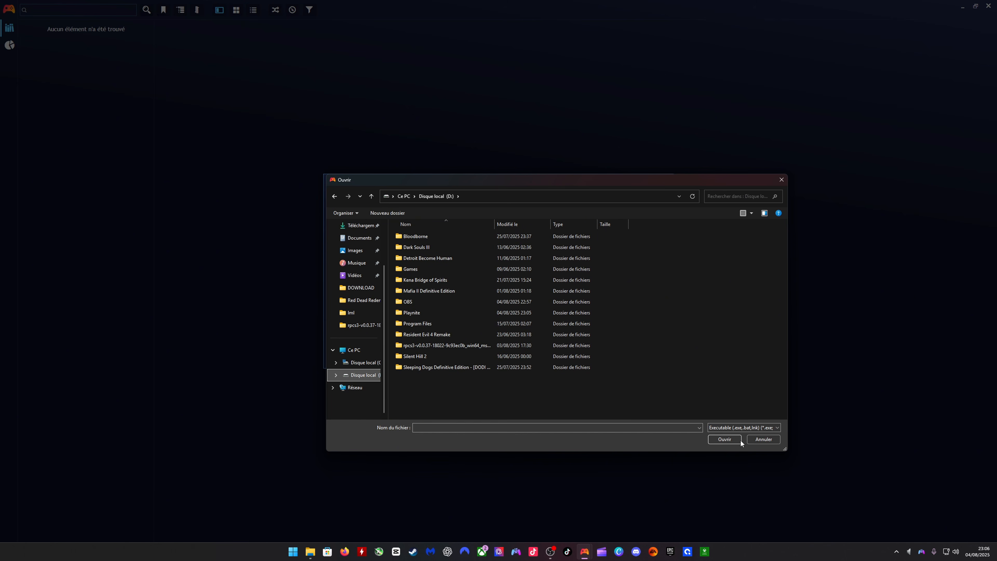
left_click(729, 440)
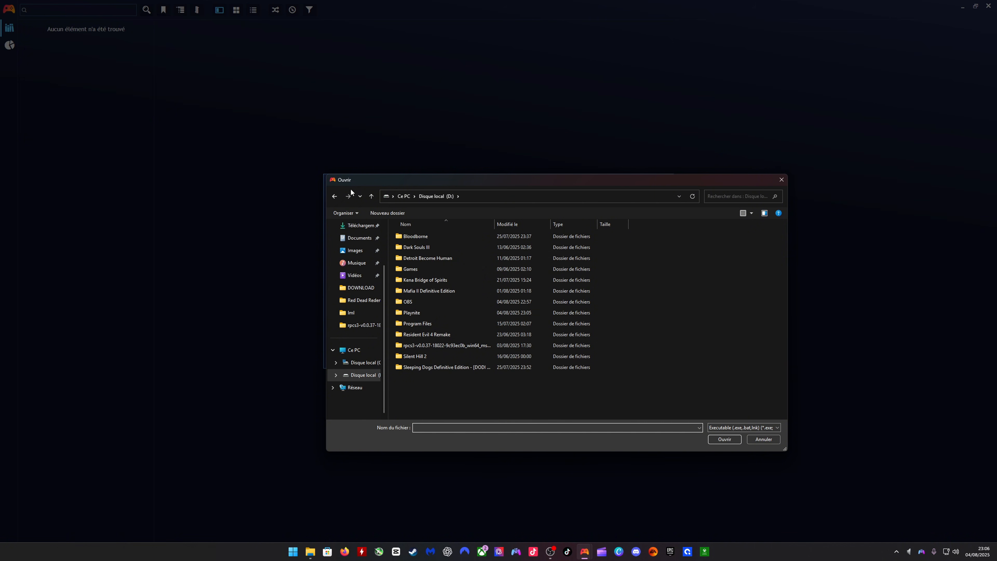
left_click(763, 439)
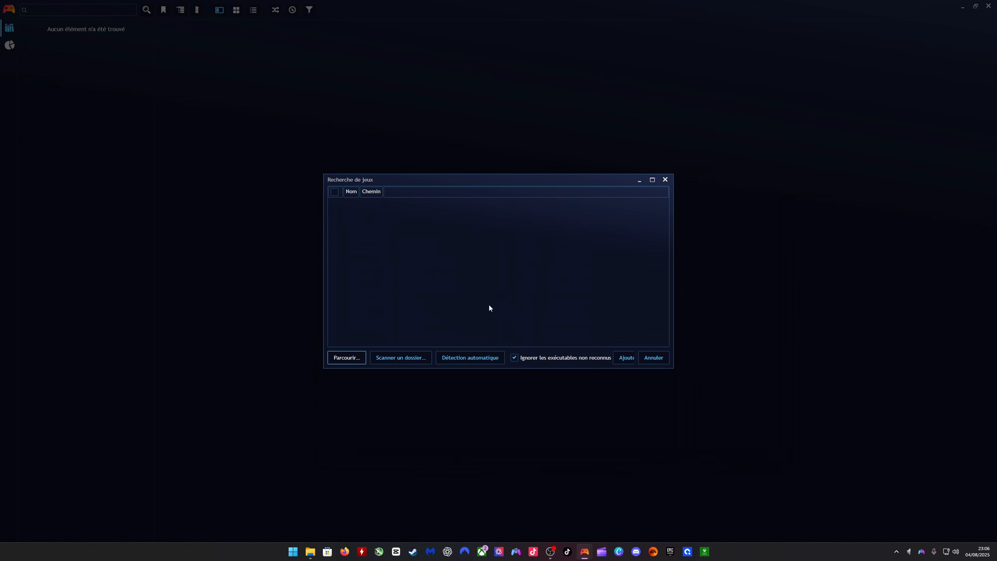
- Scan the whole D: drive for installed games
left_click(393, 360)
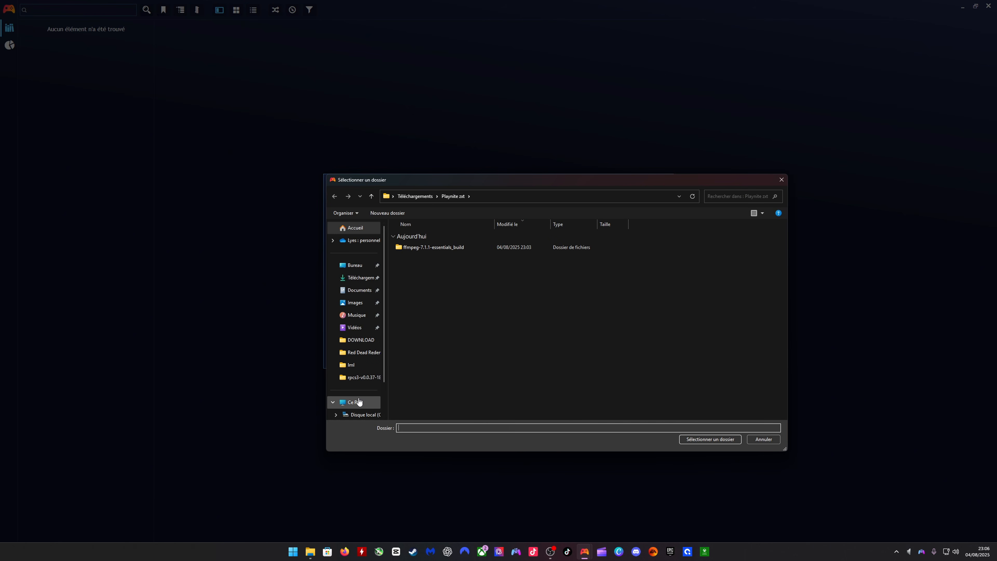
scroll(373, 396, "down", 3)
left_click(358, 374)
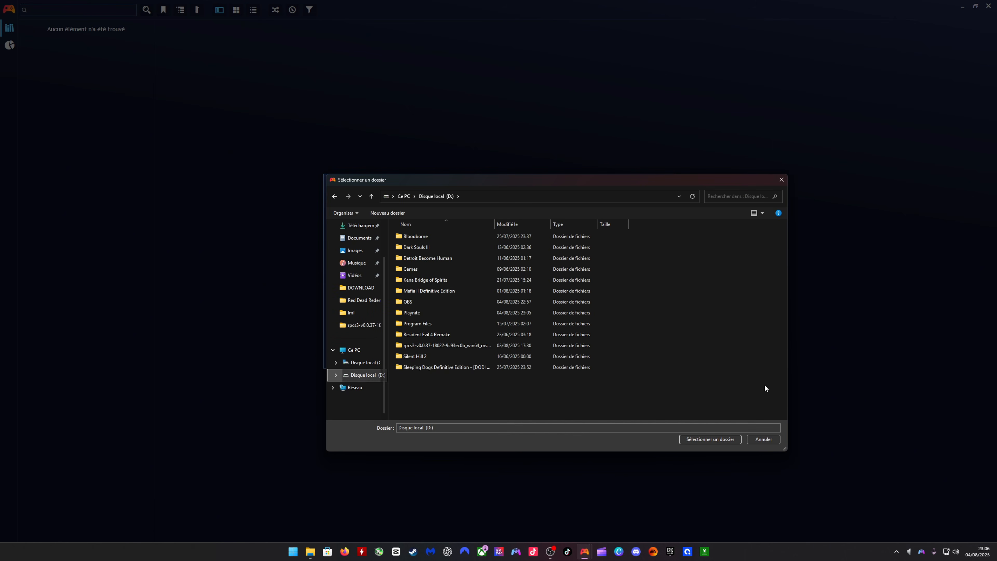
left_click(729, 438)
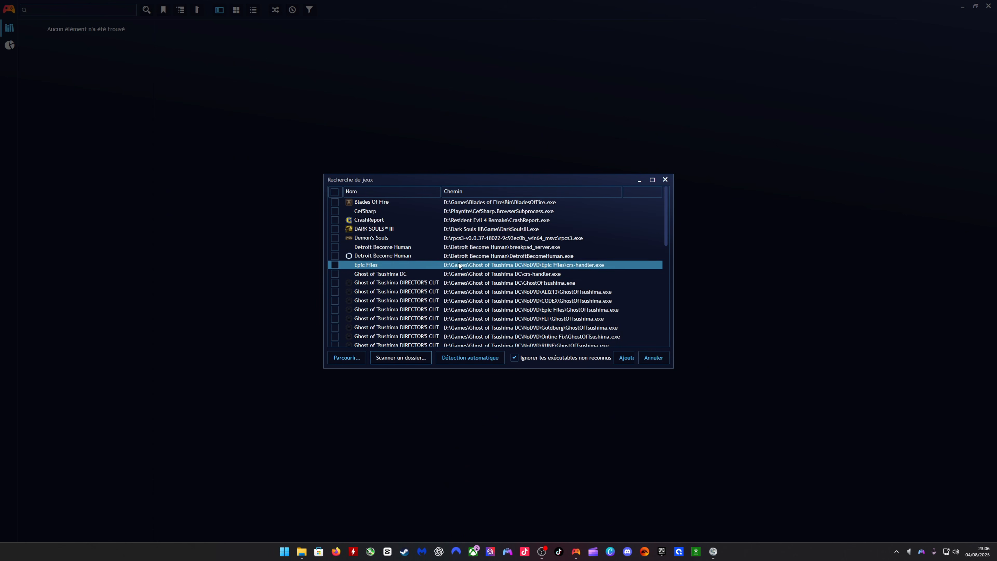
- Select Blades Of Fire, DARK SOULS III and the Ghost of Tsushima entry at D:\Games\Ghost of Tsushima DC\GhostOfTsushima.exe for import
left_click(335, 202)
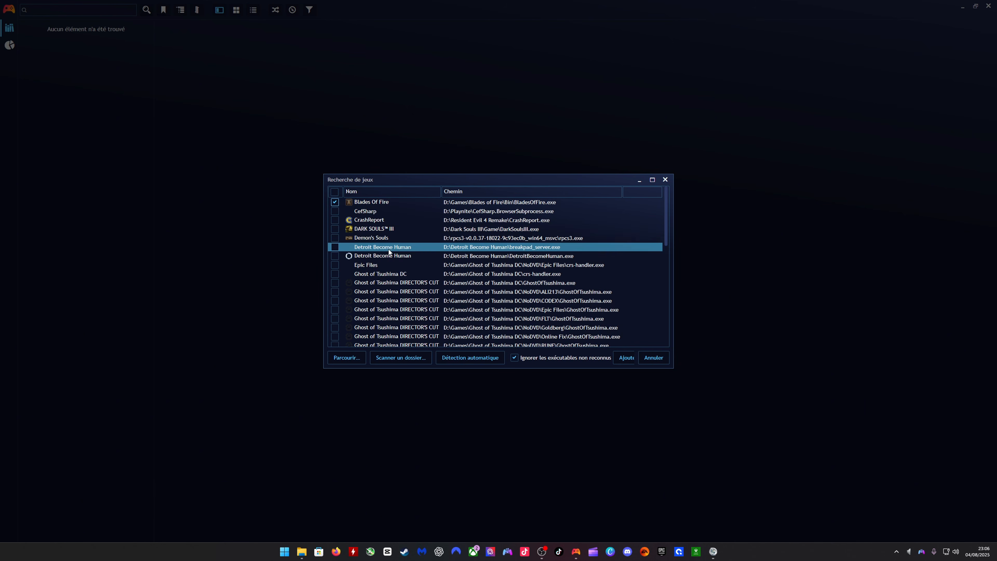
scroll(389, 251, "down", 1)
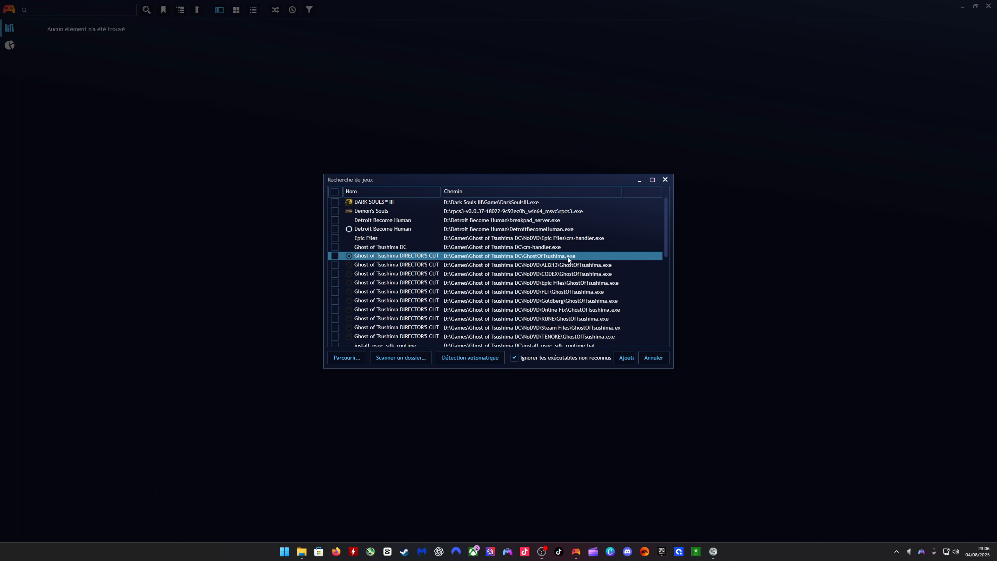
left_click(550, 265)
left_click(333, 201)
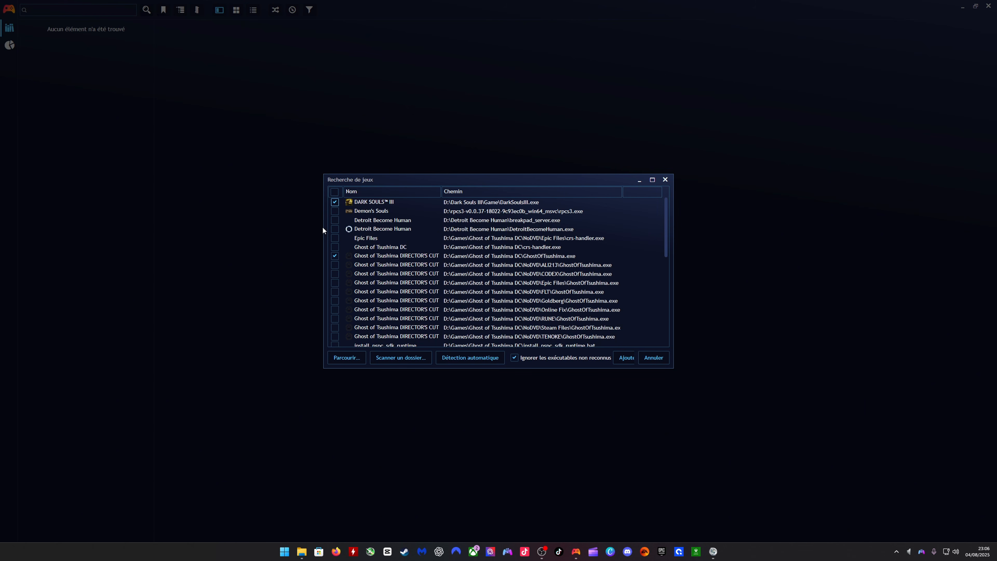
- Include Kena Bridge of Spirits (Kena.exe), Mafia II: Definitive Edition and the SilentHill entry for SHProto.exe in the import selection
scroll(458, 243, "down", 2)
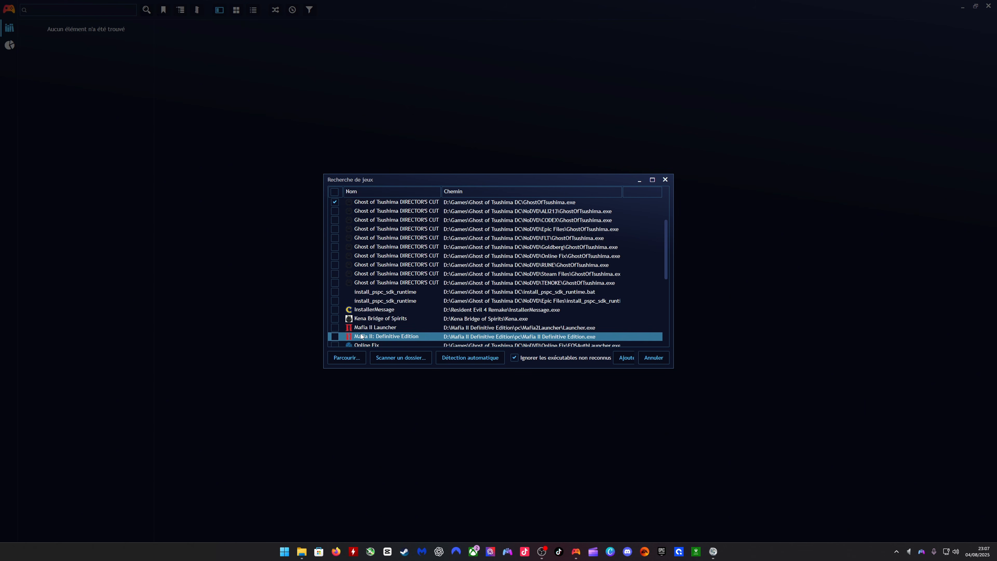
left_click(335, 318)
scroll(354, 319, "down", 1)
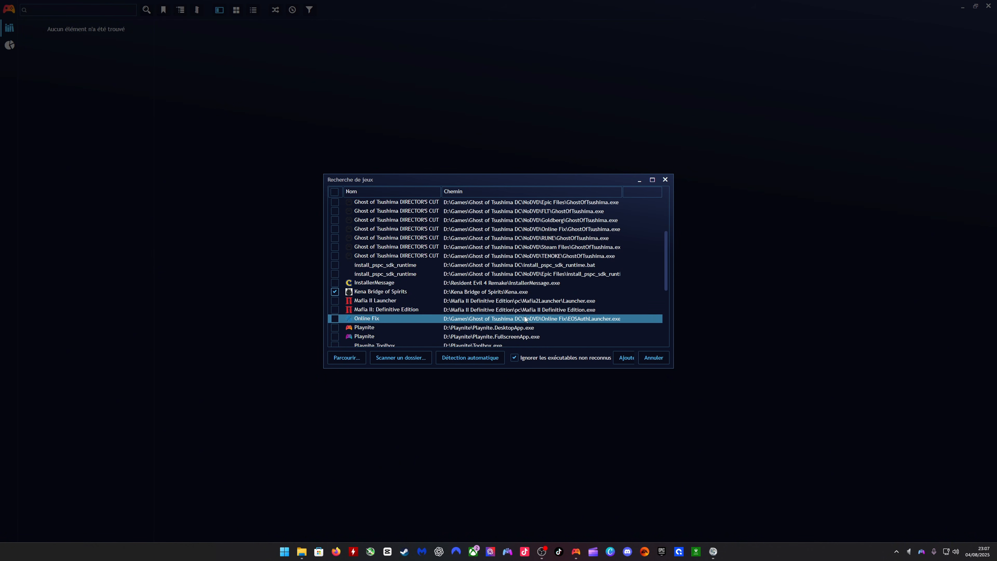
left_click(335, 309)
scroll(342, 308, "down", 1)
scroll(346, 307, "down", 3)
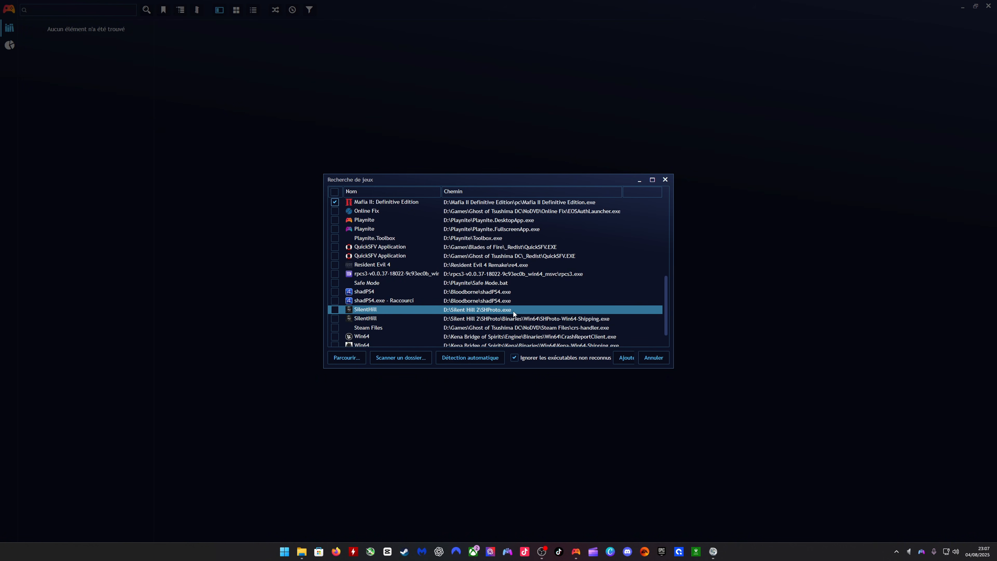
left_click(335, 310)
- Include Resident Evil 4 (re4.exe) and the Detroit Become Human entry for DetroitBecomeHuman.exe in the import selection
scroll(336, 310, "down", 1)
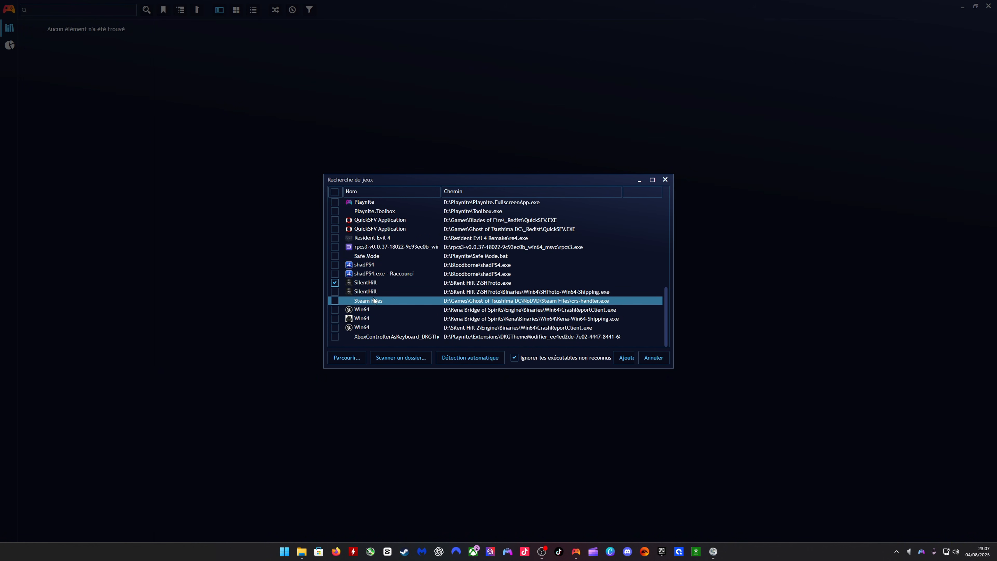
scroll(479, 305, "up", 2)
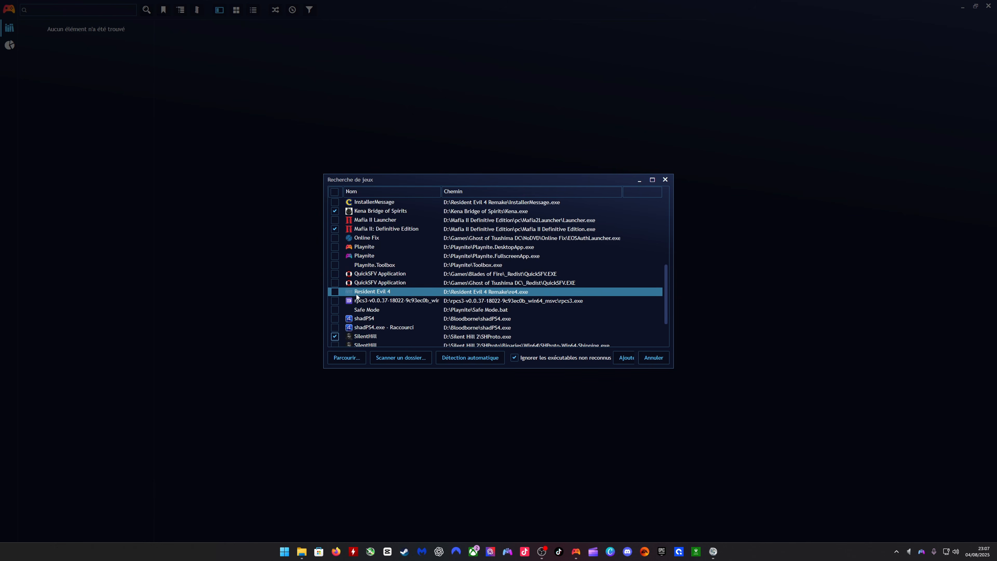
scroll(378, 308, "up", 1)
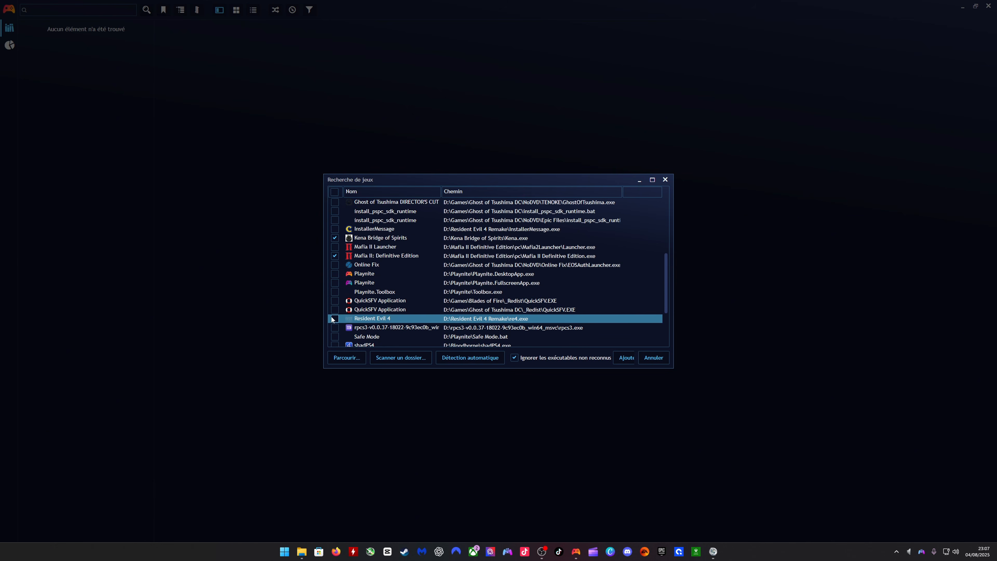
scroll(423, 316, "down", 1)
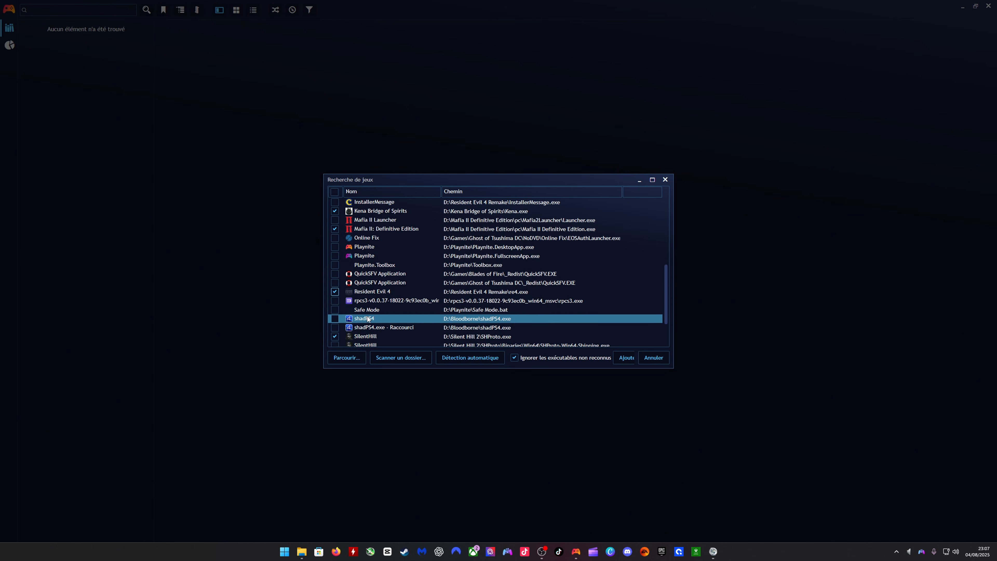
scroll(376, 308, "up", 1)
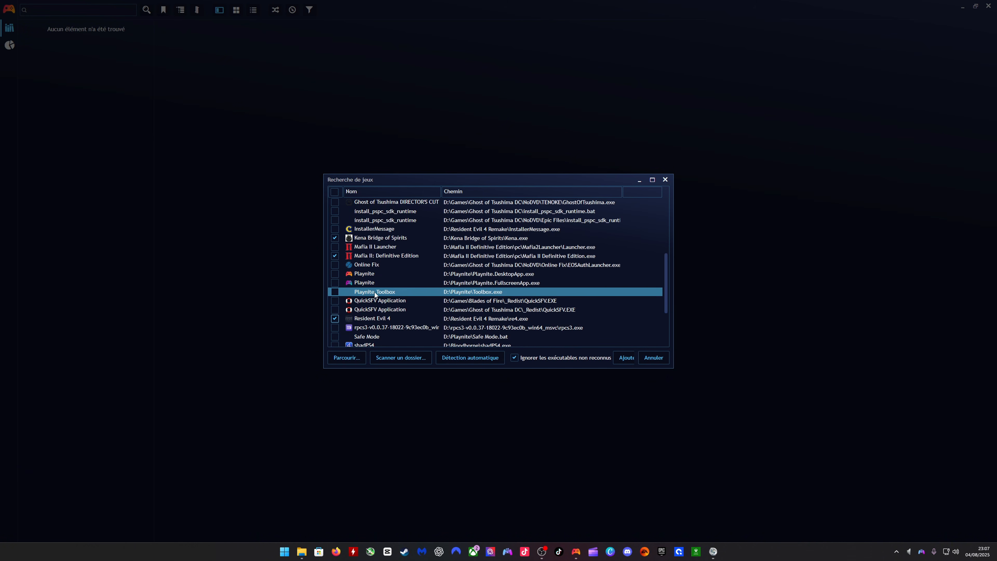
scroll(377, 275, "up", 4)
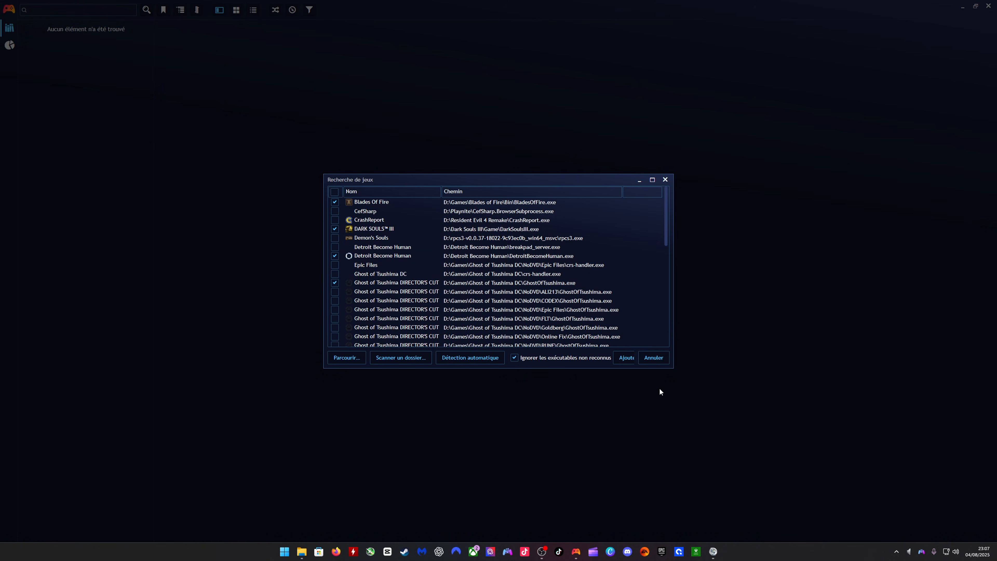
- Add the selected games to the library and switch it to grid view
left_click(624, 361)
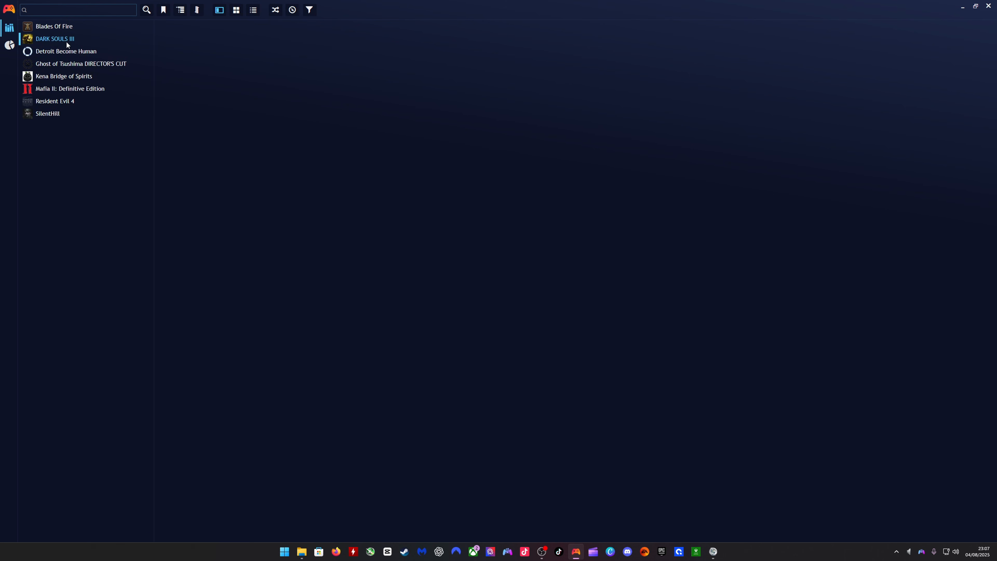
left_click(236, 10)
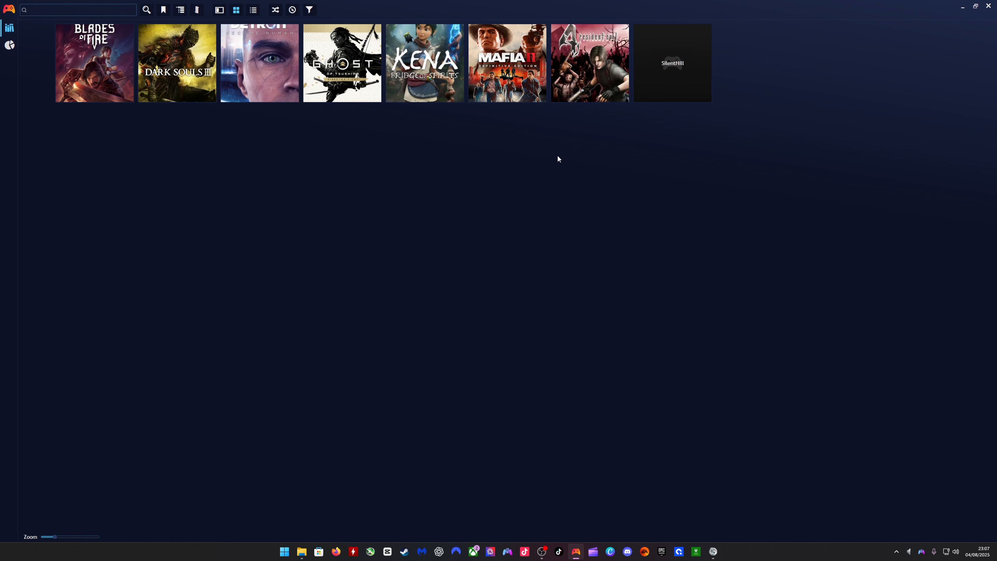
mouse_move(609, 51)
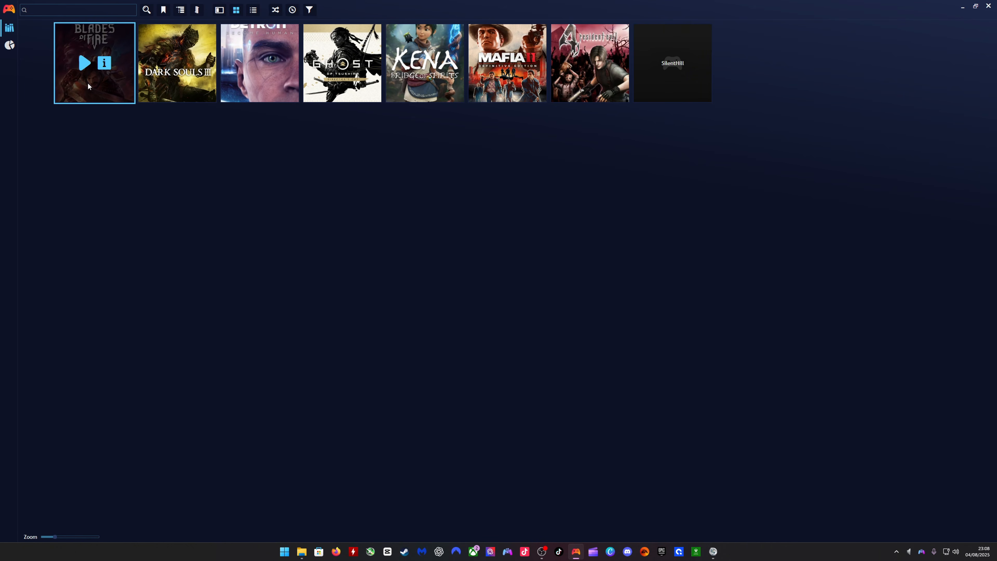
- Download metadata for Blades Of Fire from PSN Store using the Blades of Fire match, importing the new description, icon and cover
right_click(103, 95)
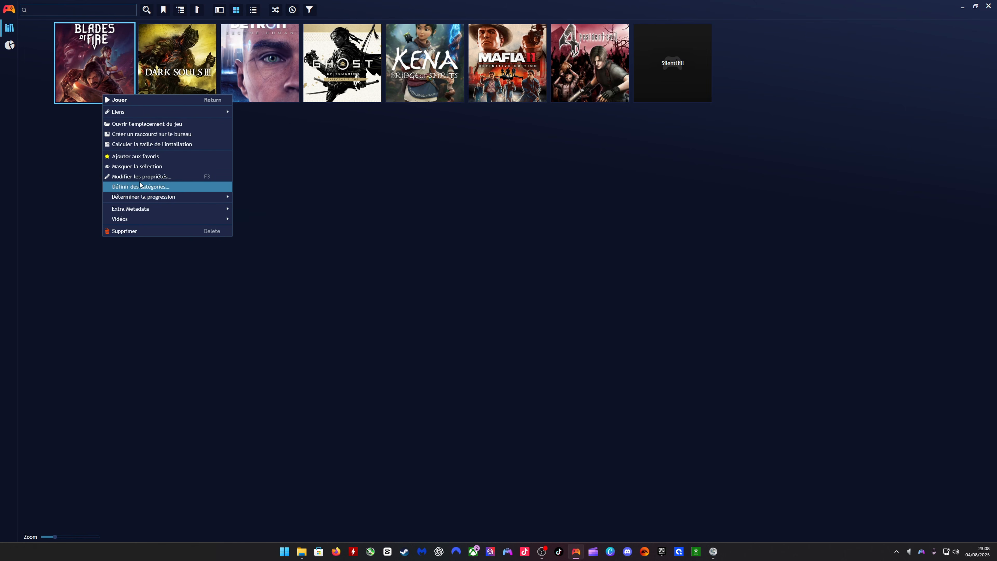
left_click(159, 179)
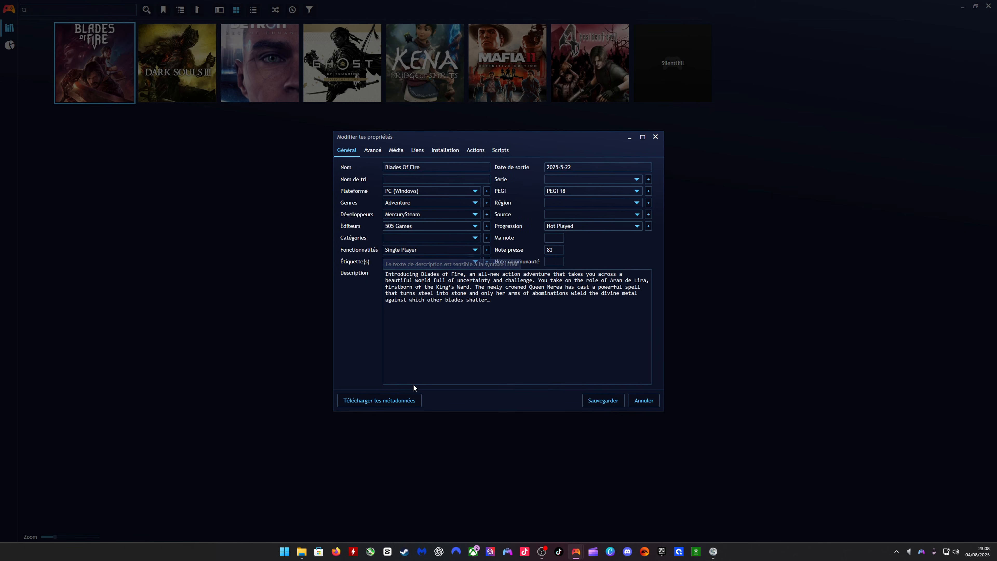
left_click(373, 400)
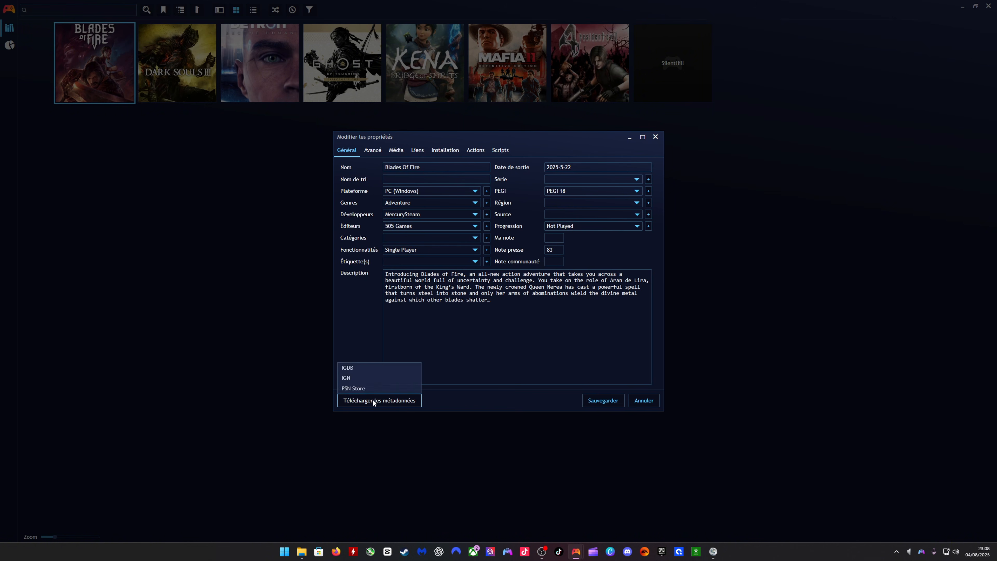
left_click(355, 389)
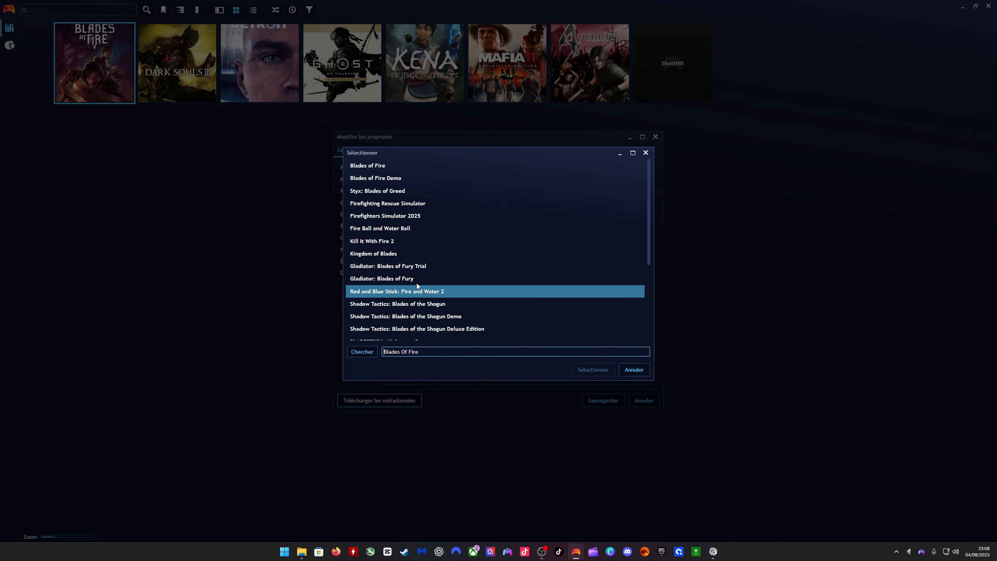
left_click(366, 169)
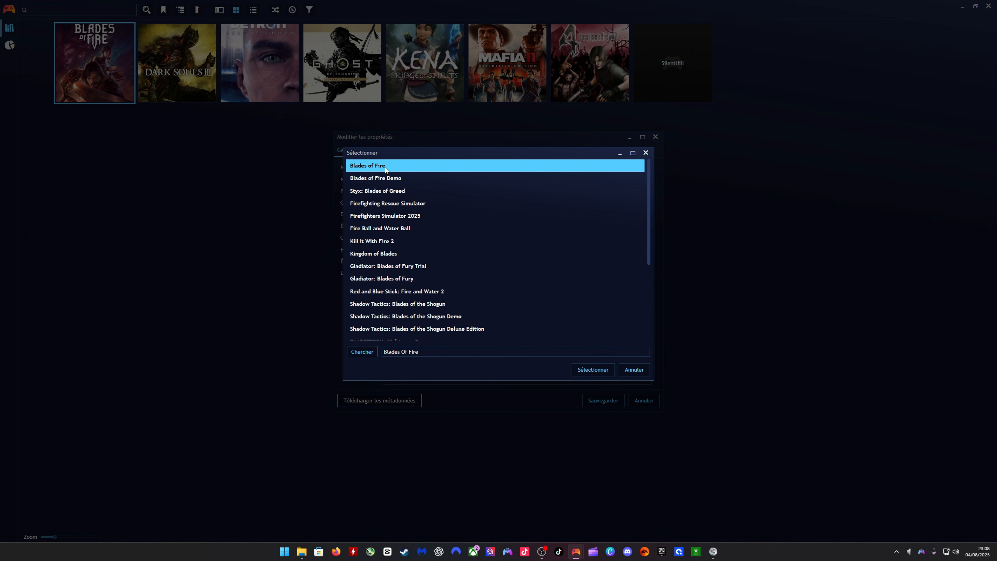
left_click(594, 369)
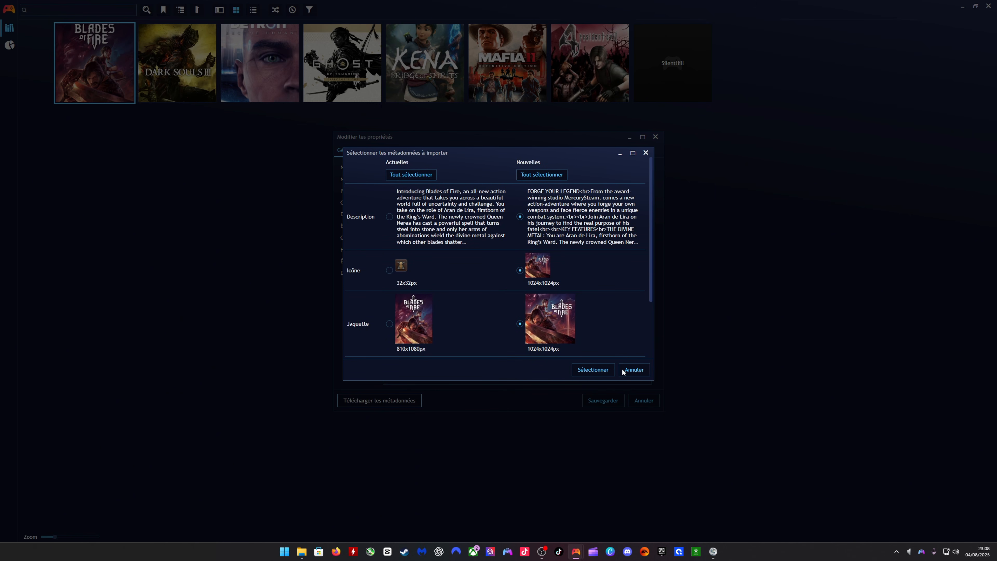
left_click(592, 371)
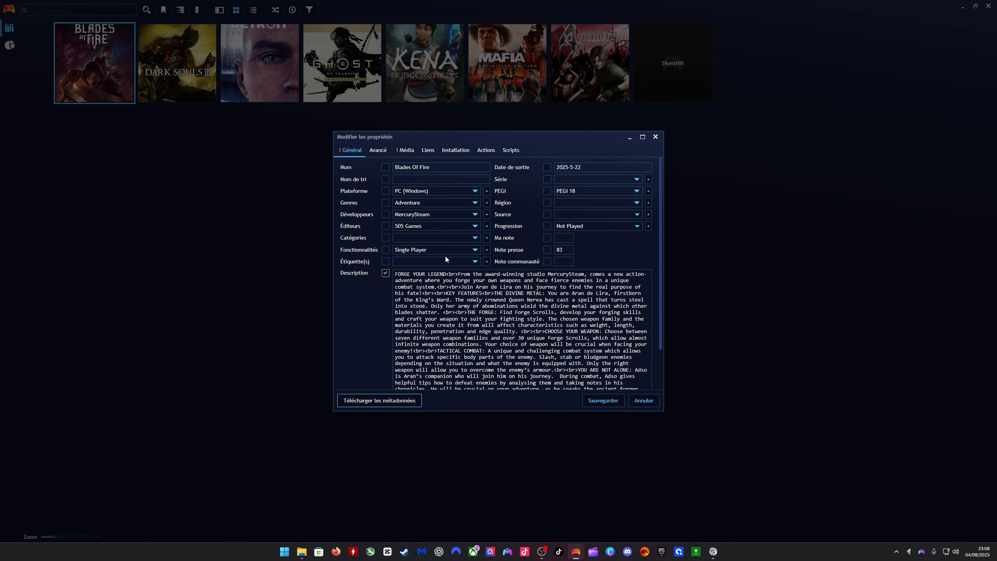
- Browse Google Images for an alternative Blades Of Fire background, keep the PSN Store one, and save the game's properties
left_click(403, 151)
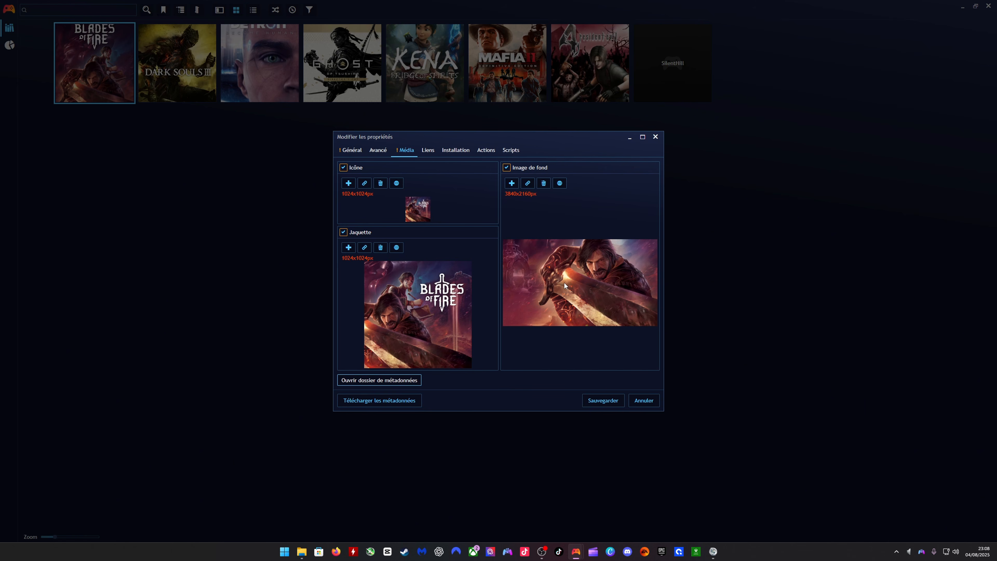
left_click(559, 183)
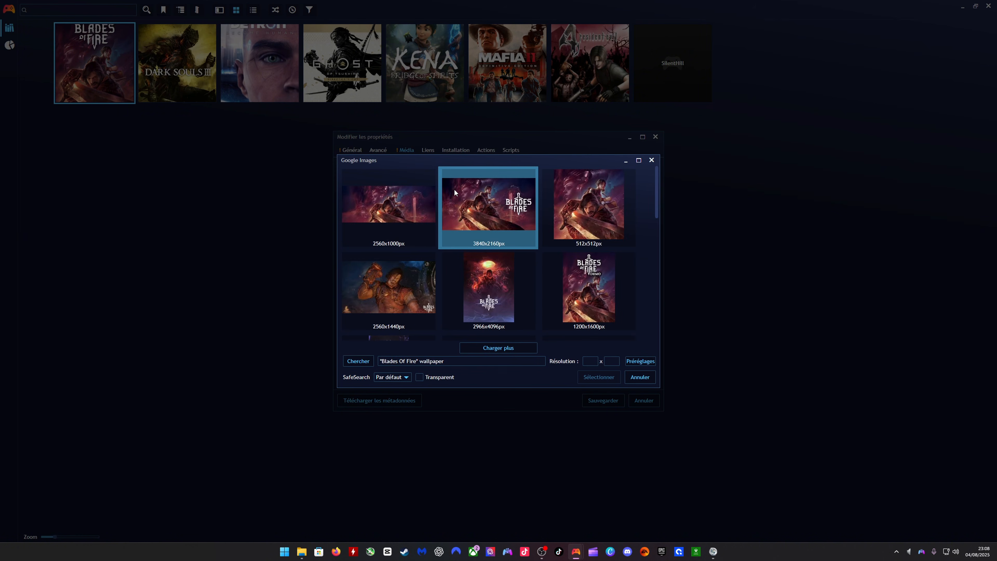
scroll(473, 245, "down", 2)
scroll(473, 244, "down", 10)
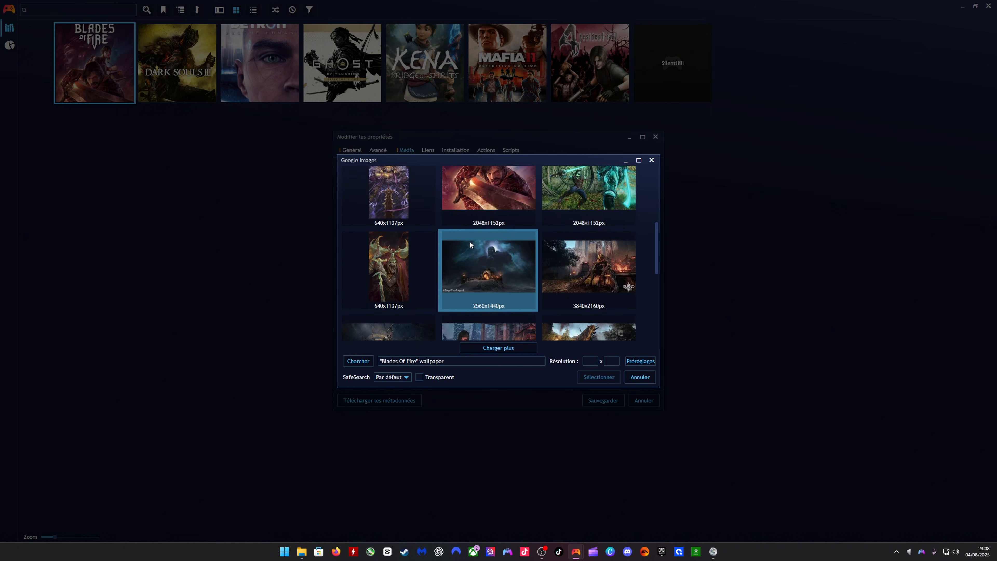
scroll(478, 233, "down", 2)
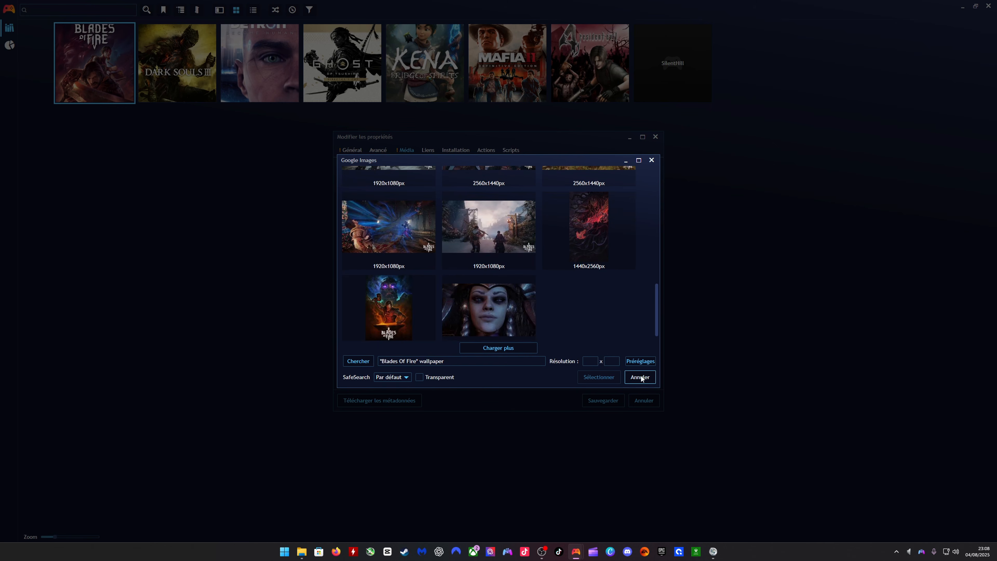
left_click(640, 377)
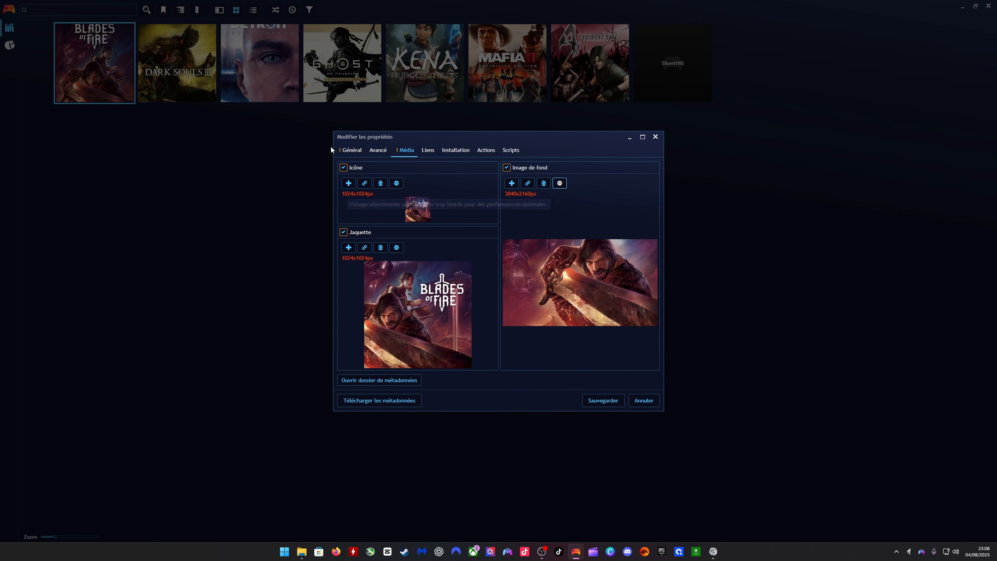
left_click(597, 399)
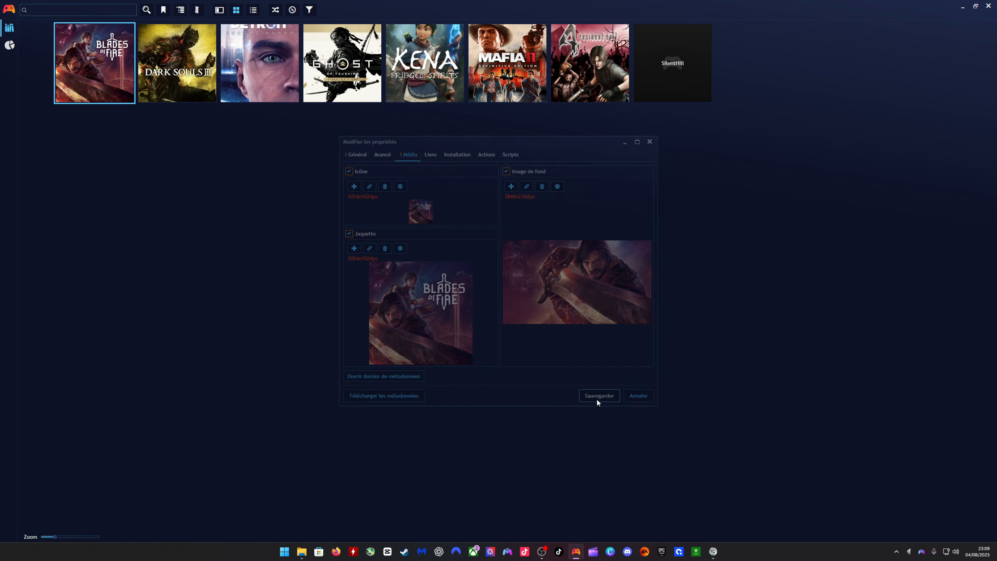
- Import new PSN Store metadata and artwork for DARK SOULS III using the DARK SOULS™ III match, and save the game's properties
right_click(168, 84)
left_click(206, 168)
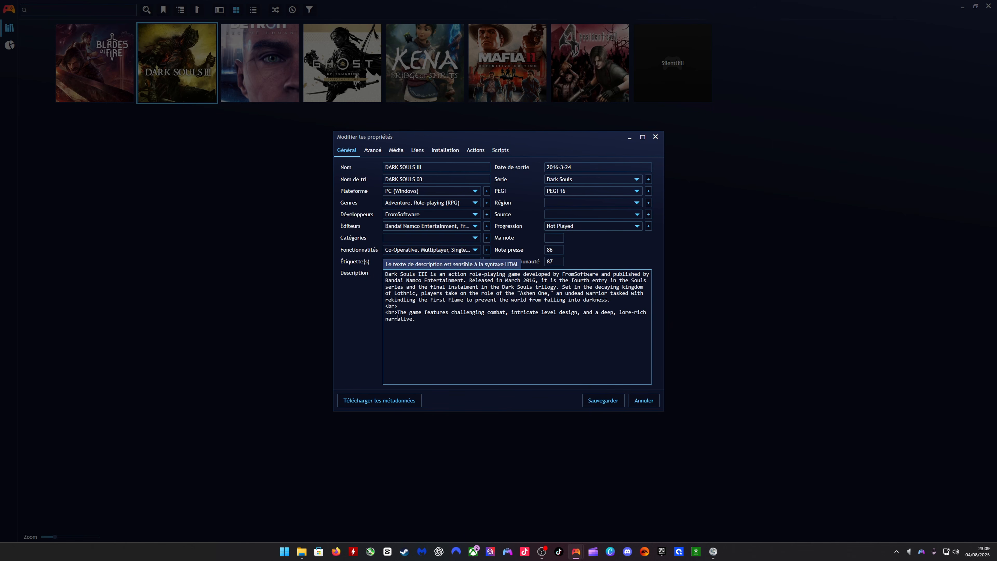
left_click(368, 401)
left_click(363, 389)
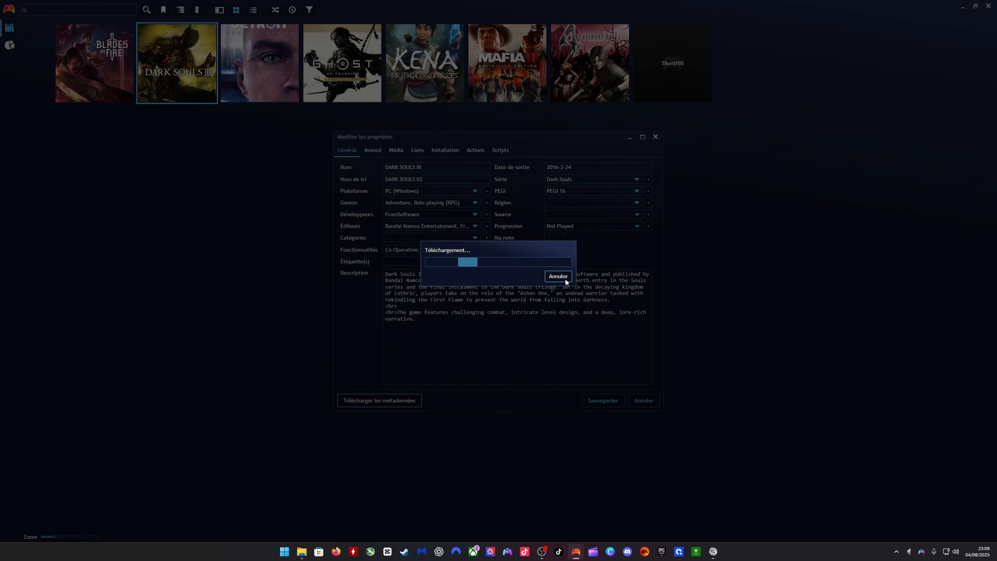
left_click(382, 165)
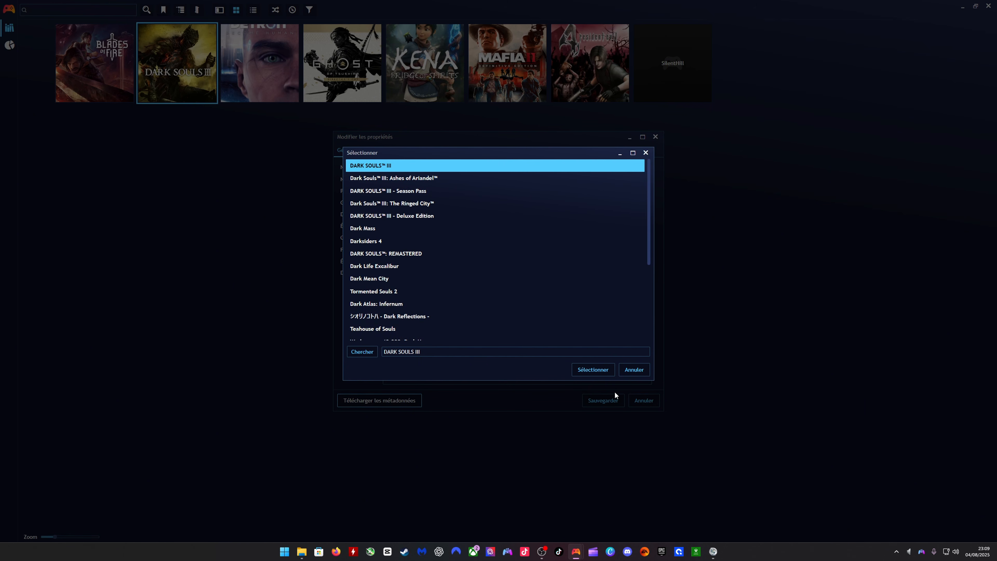
left_click(596, 371)
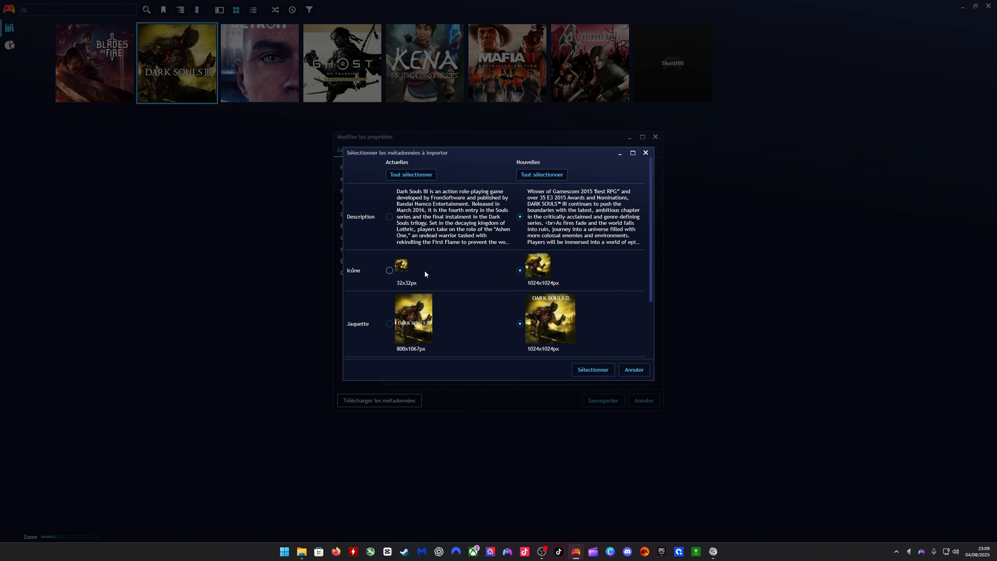
left_click(593, 368)
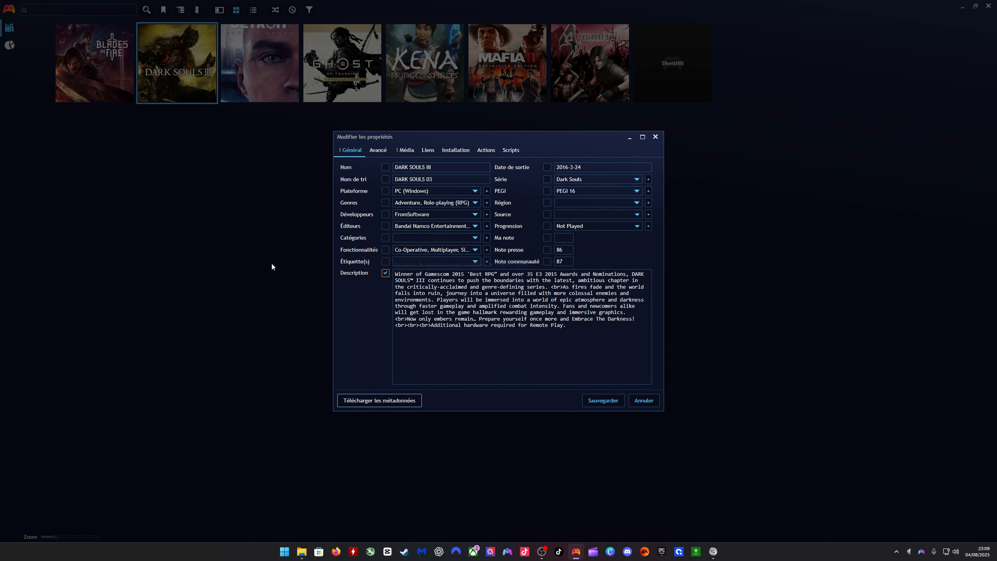
left_click(406, 152)
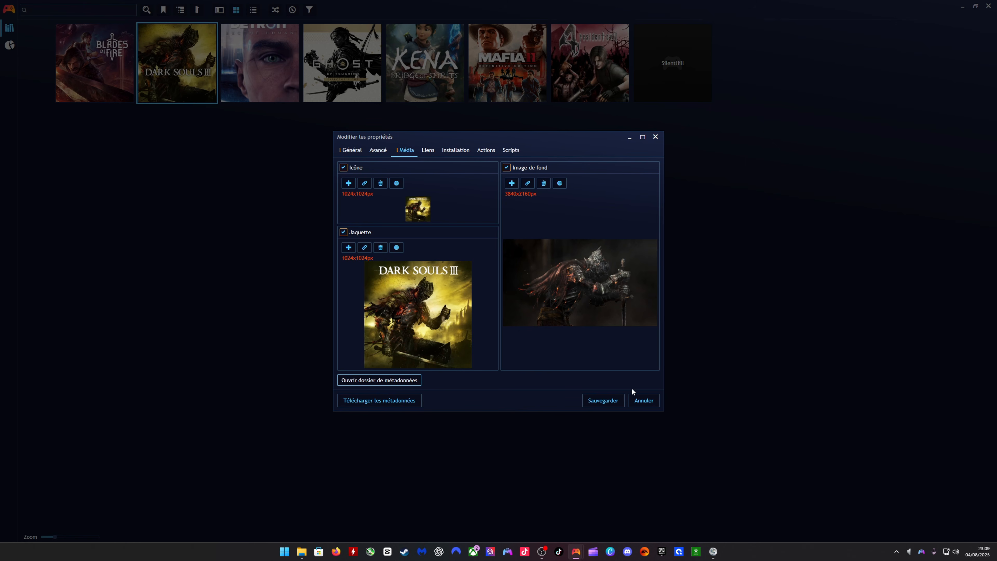
left_click(597, 400)
- Download metadata for Detroit Become Human from PSN Store using the Detroit: Become Human match, importing the new description, icon and cover
right_click(248, 92)
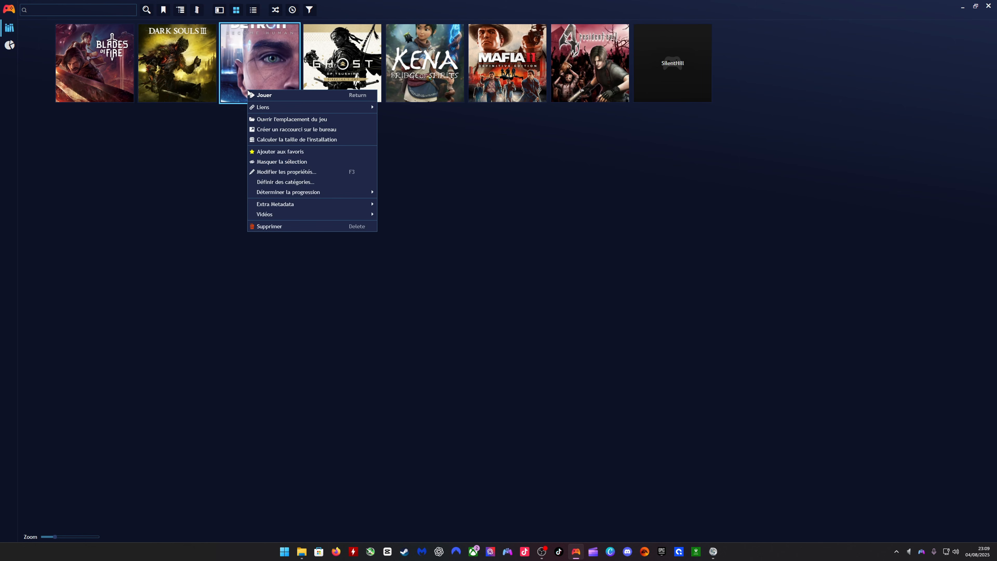
left_click(287, 172)
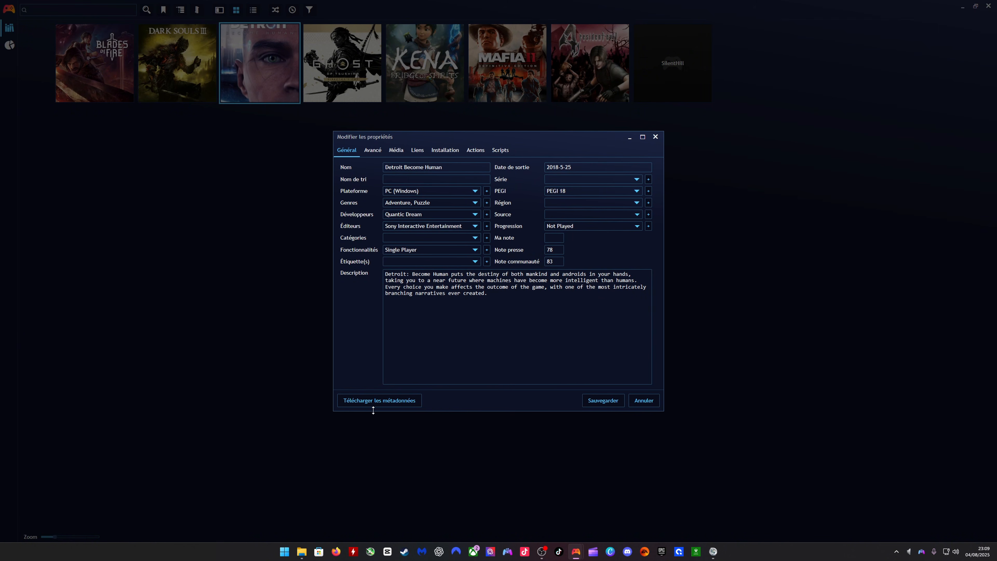
left_click(374, 401)
left_click(363, 387)
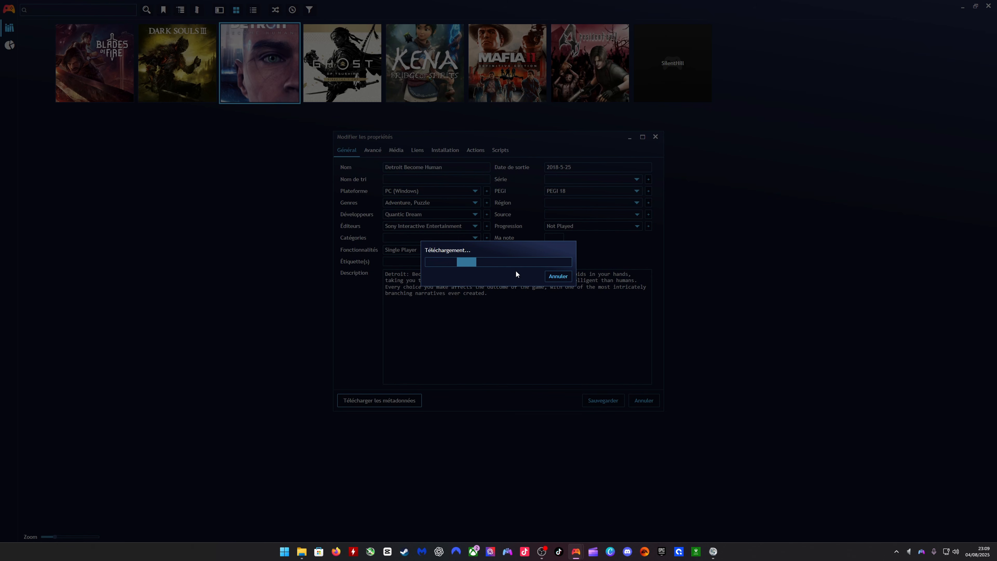
left_click(354, 165)
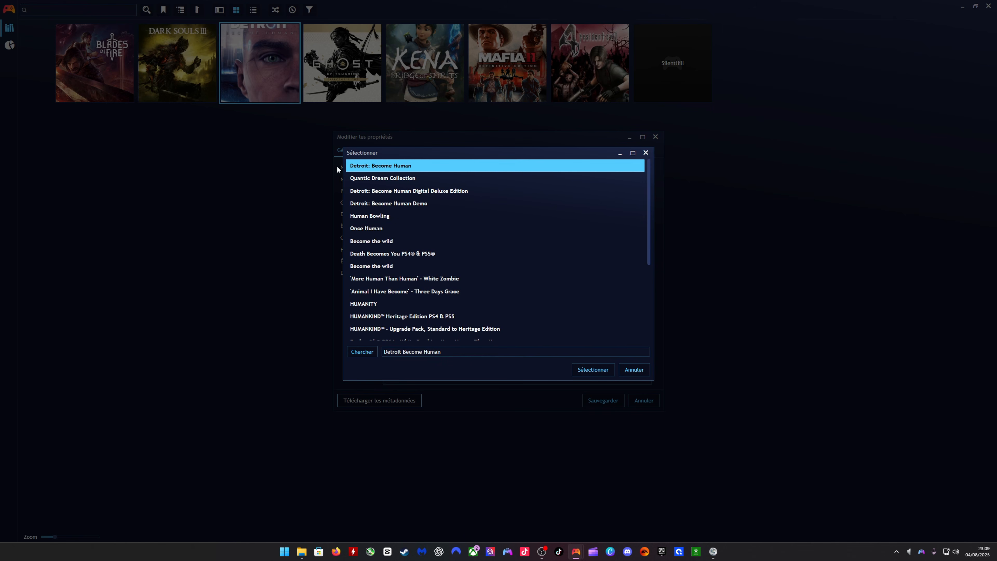
left_click(588, 369)
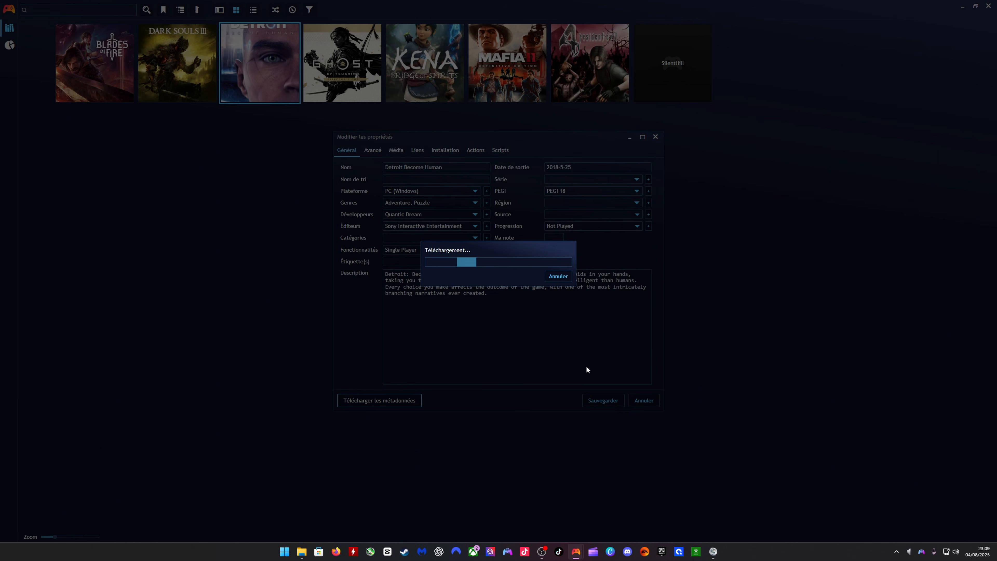
left_click(590, 369)
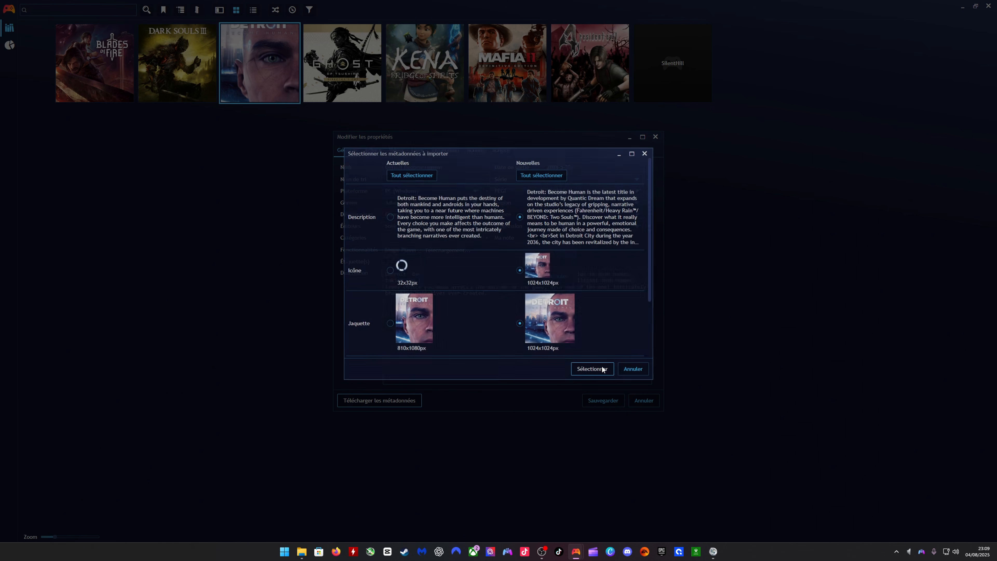
- Replace Detroit Become Human's background with the first 1920x1080 wallpaper from Google Images and save the game's properties
left_click(404, 150)
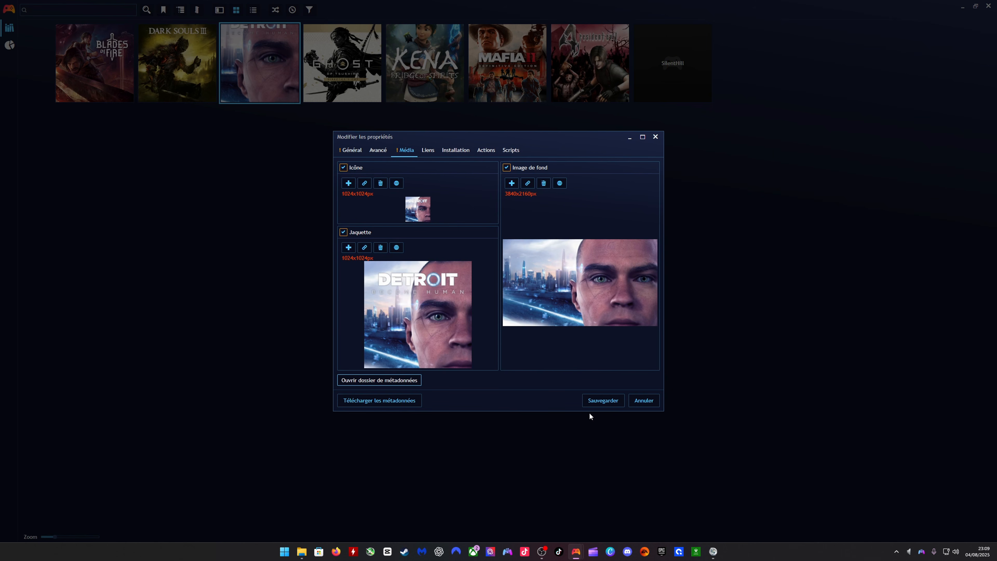
left_click(559, 183)
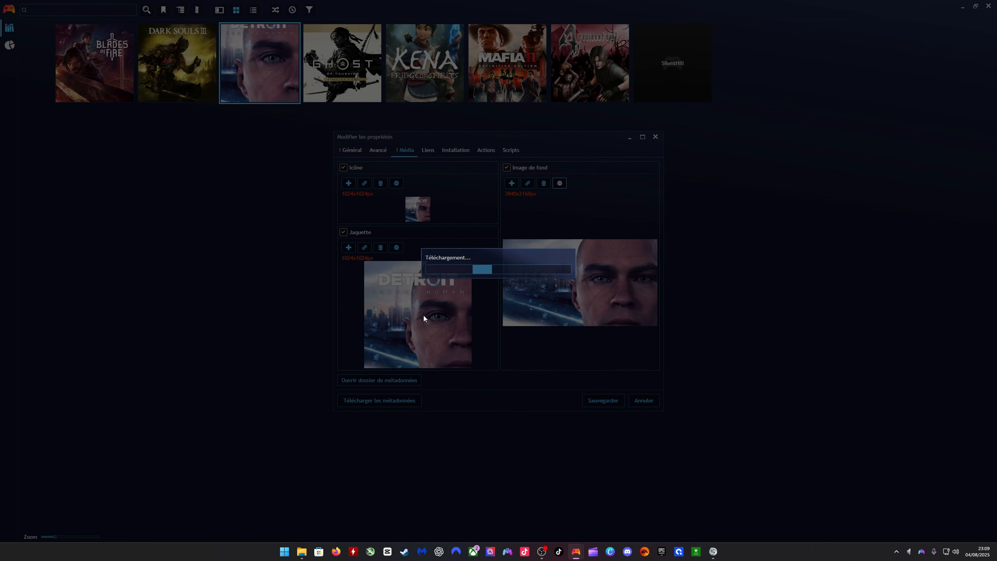
left_click(385, 203)
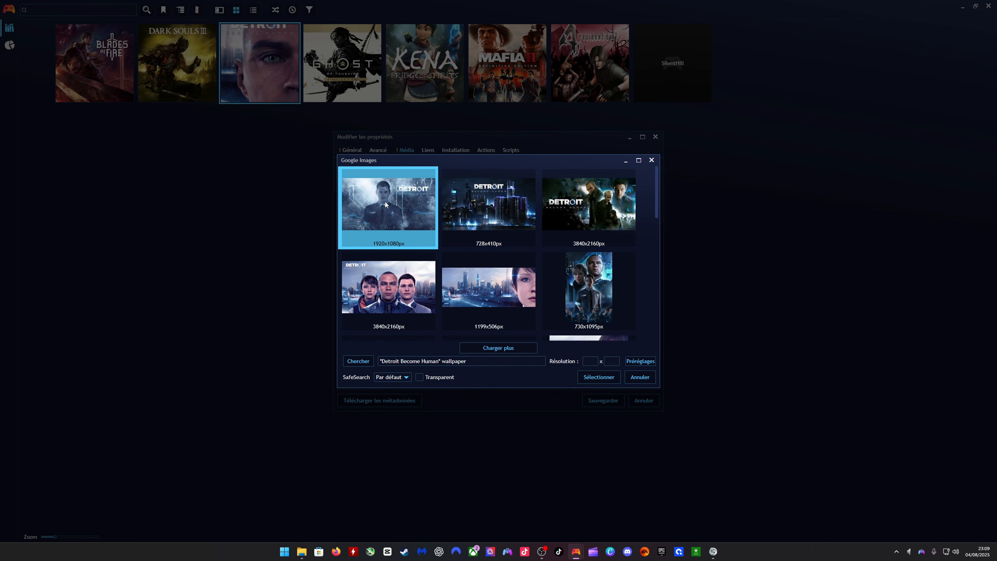
left_click(610, 377)
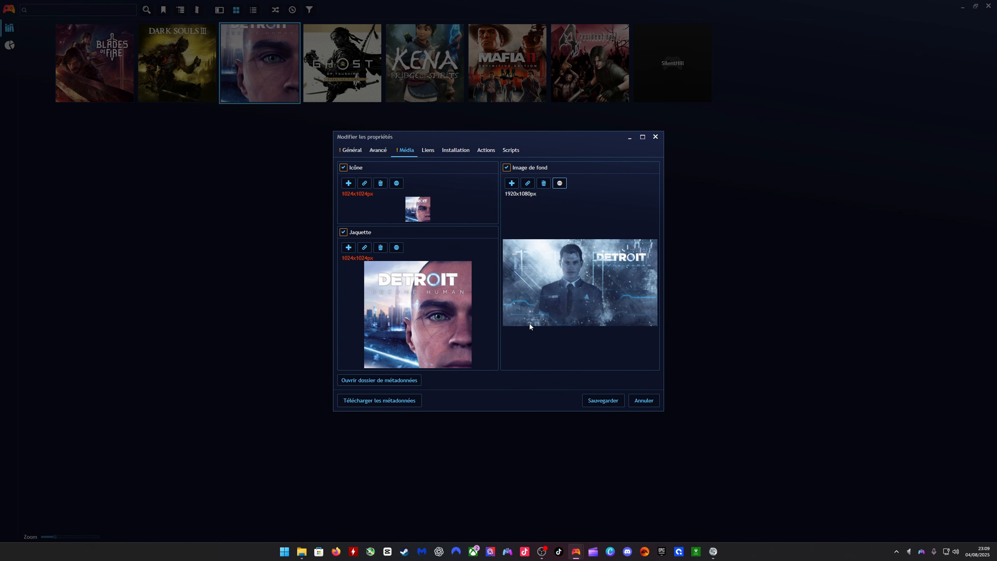
left_click(593, 401)
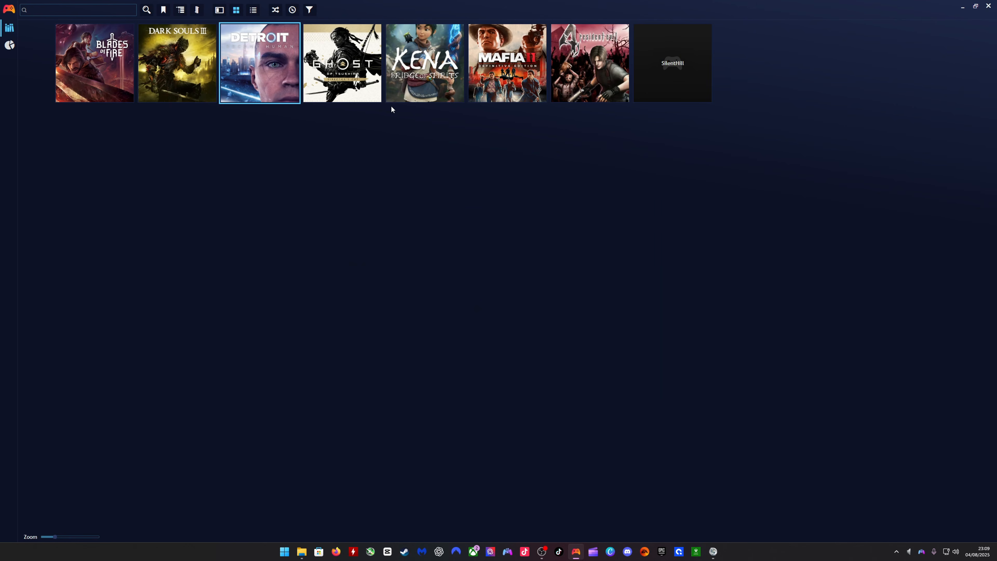
- Import new PSN Store metadata and artwork for Ghost of Tsushima using the first DIRECTOR'S CUT match, and save the game's properties
left_click(357, 92)
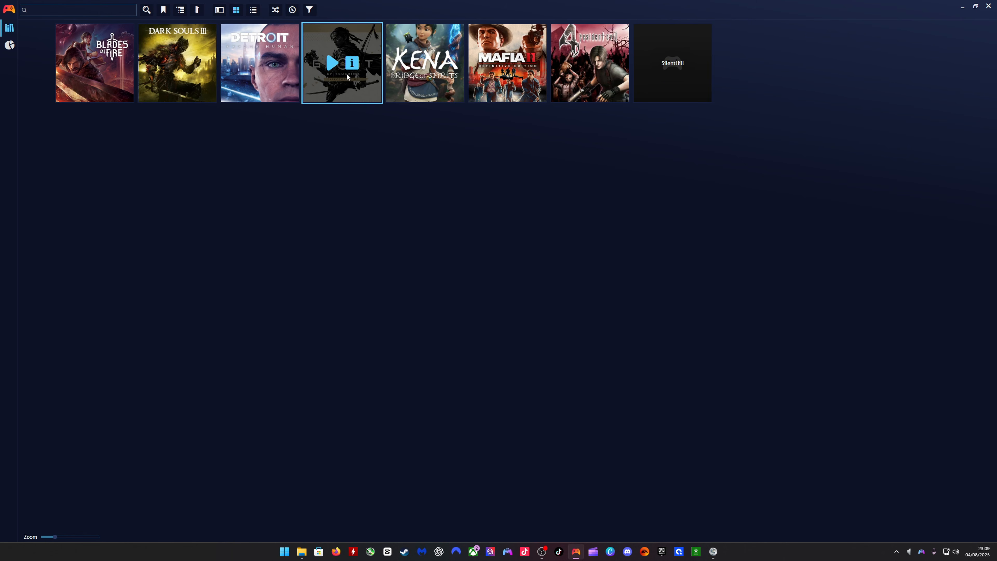
right_click(351, 85)
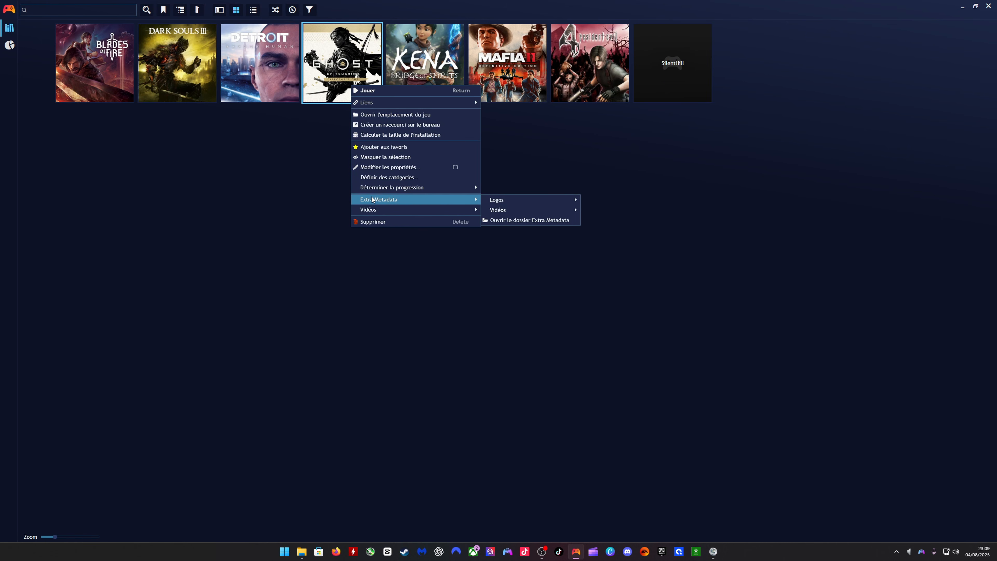
left_click(379, 167)
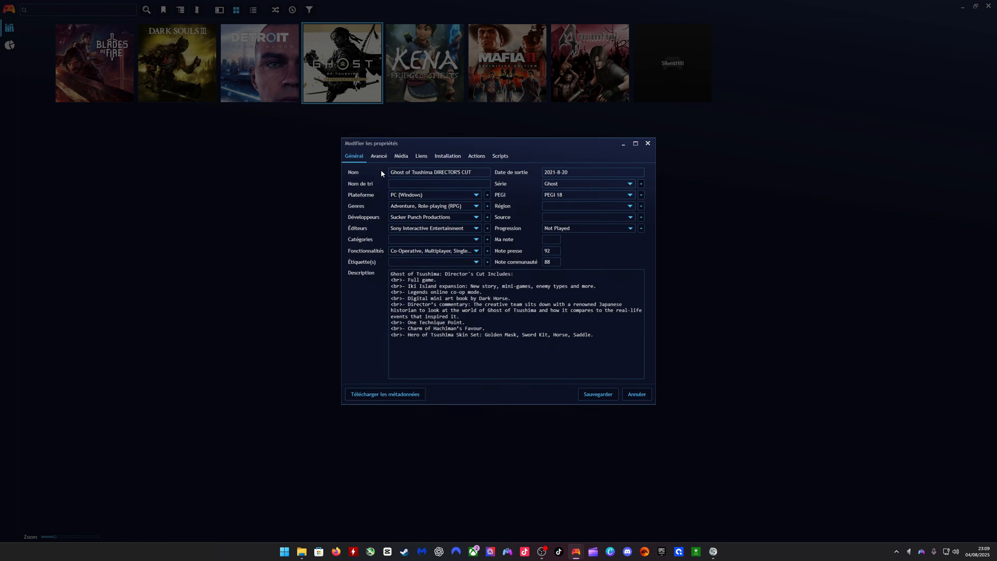
left_click(365, 400)
left_click(364, 388)
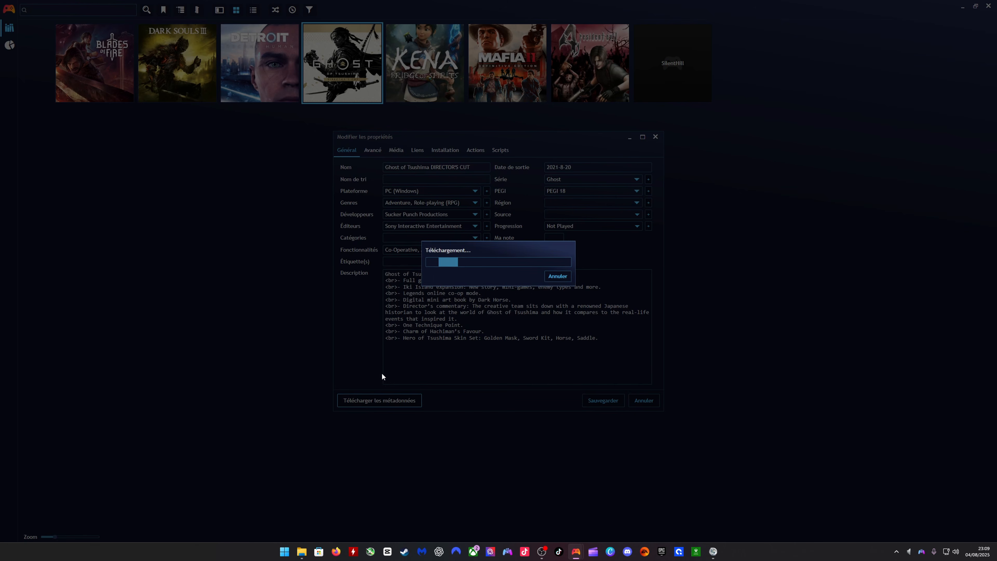
left_click(356, 166)
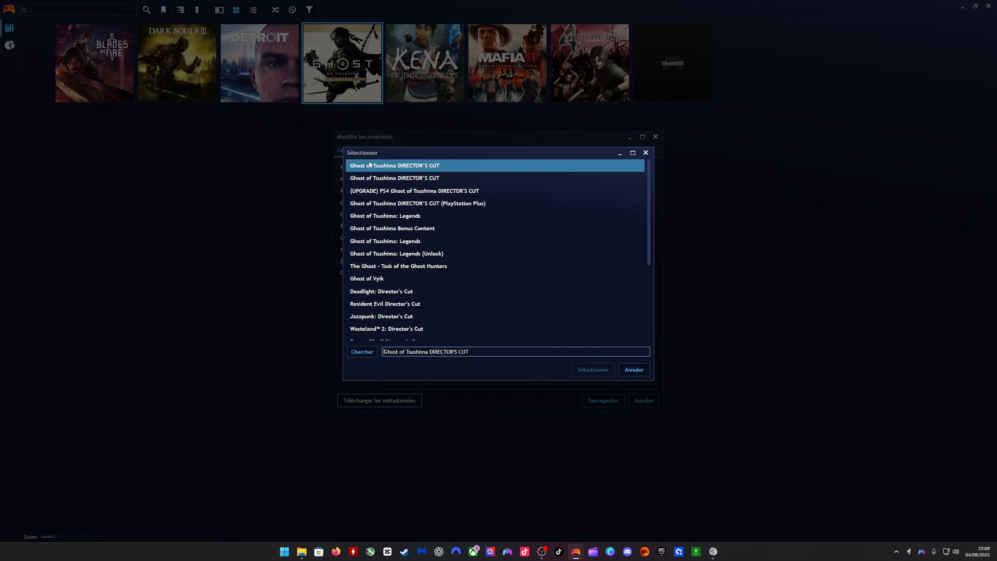
left_click(589, 368)
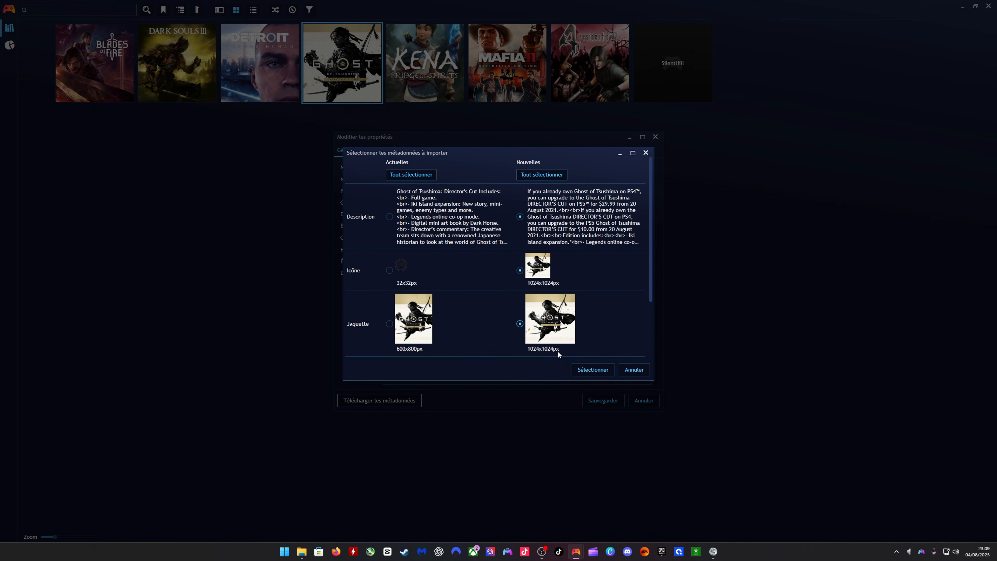
left_click(590, 368)
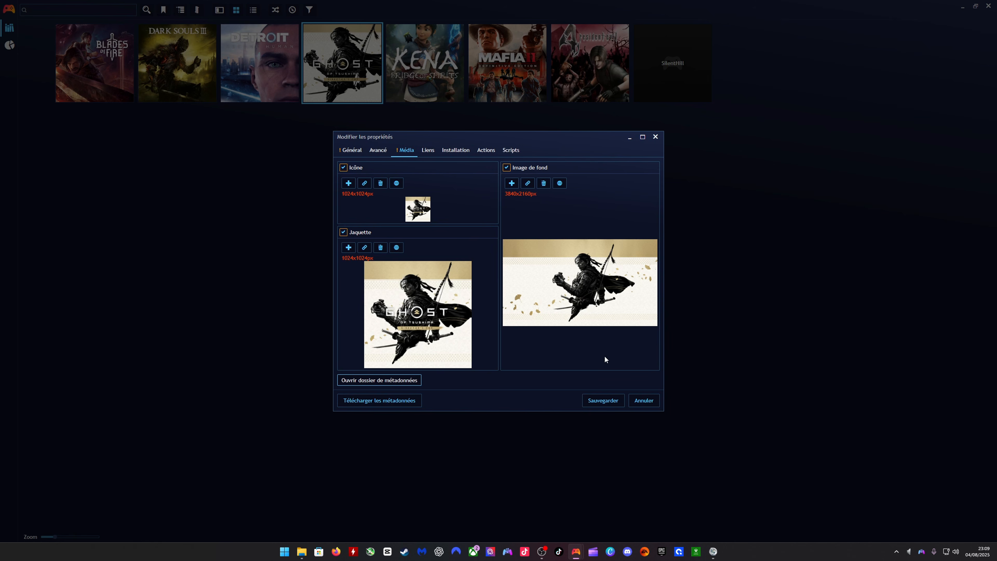
left_click(602, 400)
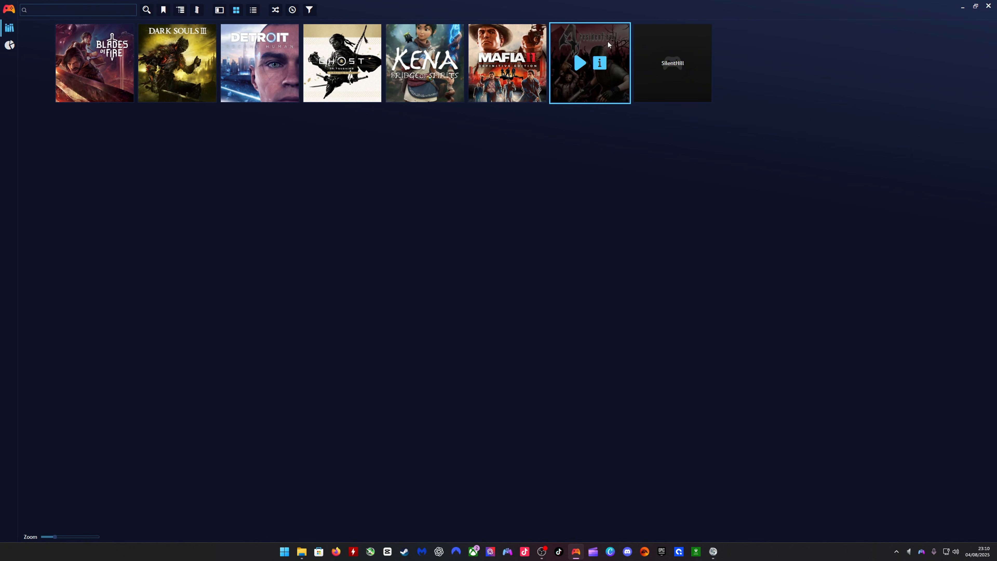
- Name the Resident Evil 4 game Resident Evil 4 Remake in its properties and search PSN Store for its metadata
right_click(587, 89)
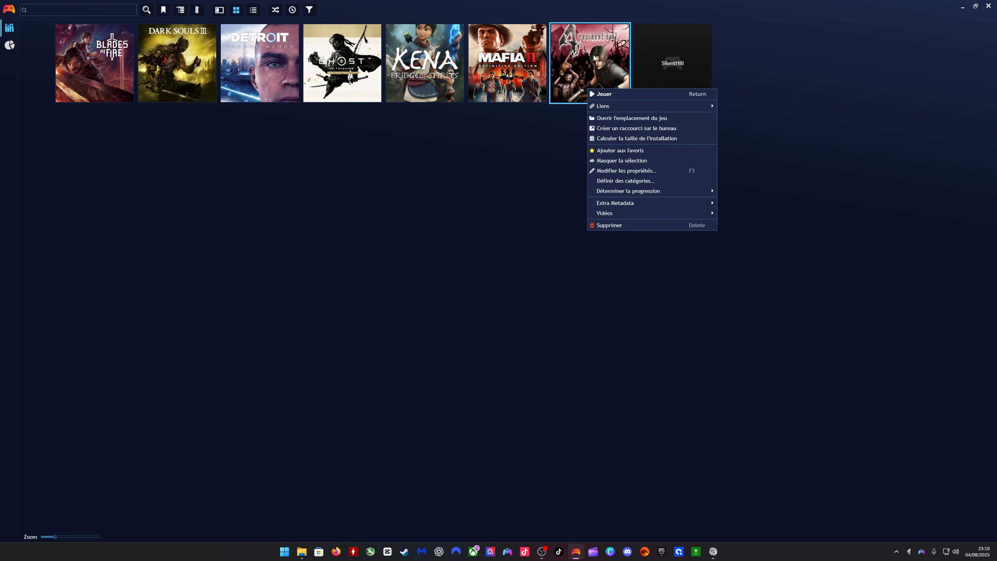
left_click(616, 171)
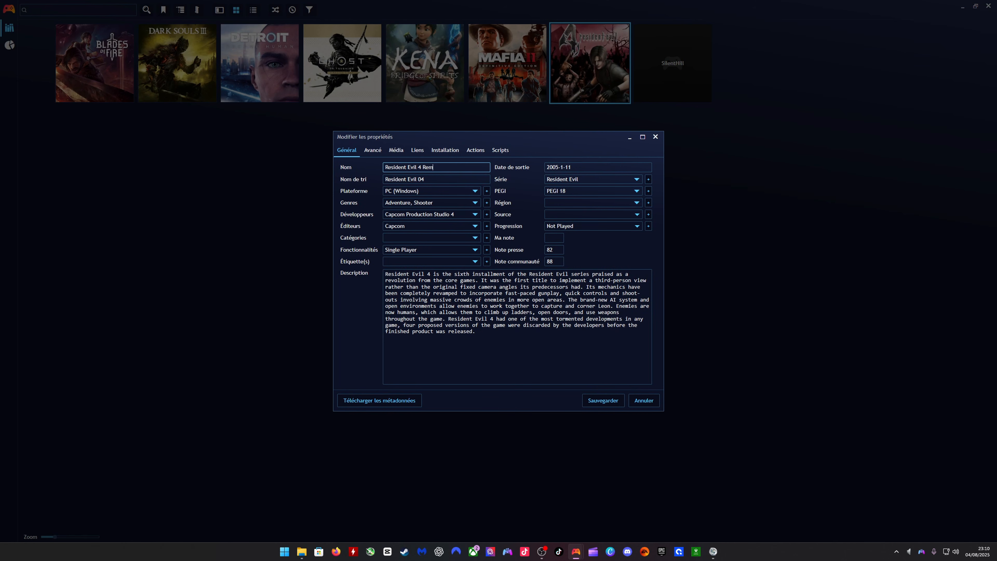
left_click(373, 402)
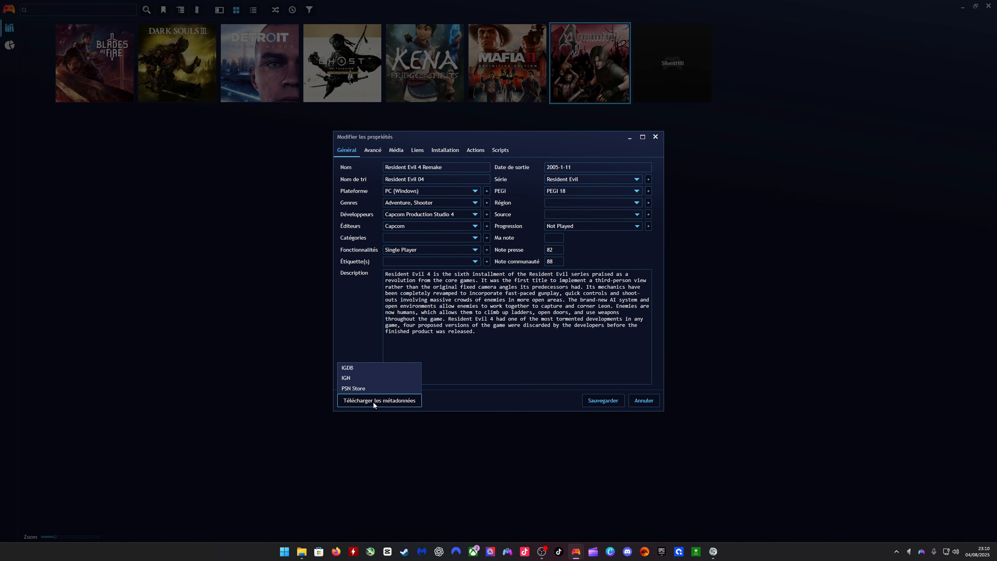
left_click(361, 389)
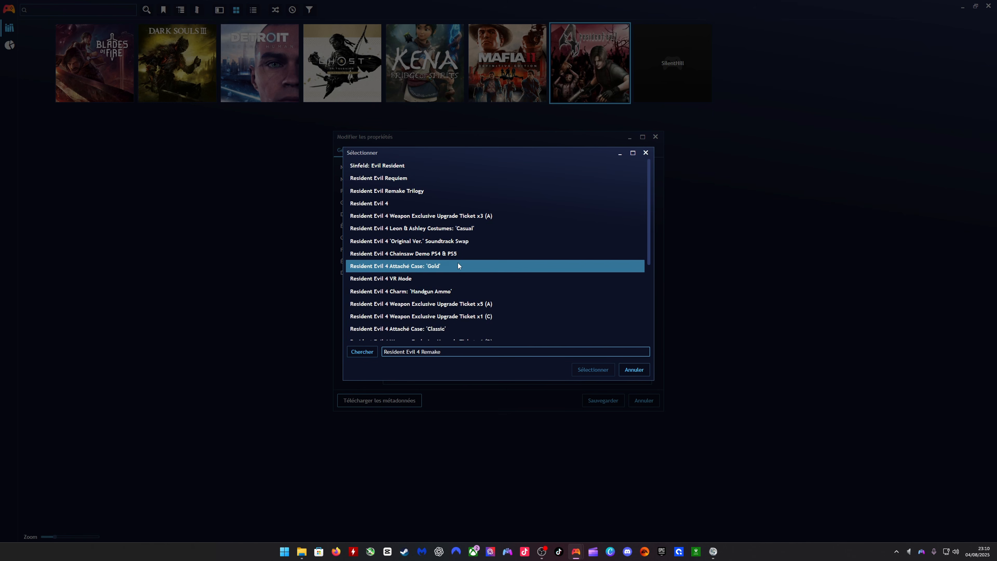
- Import all new metadata and artwork from the Resident Evil 4 match and save the game's properties
left_click(390, 205)
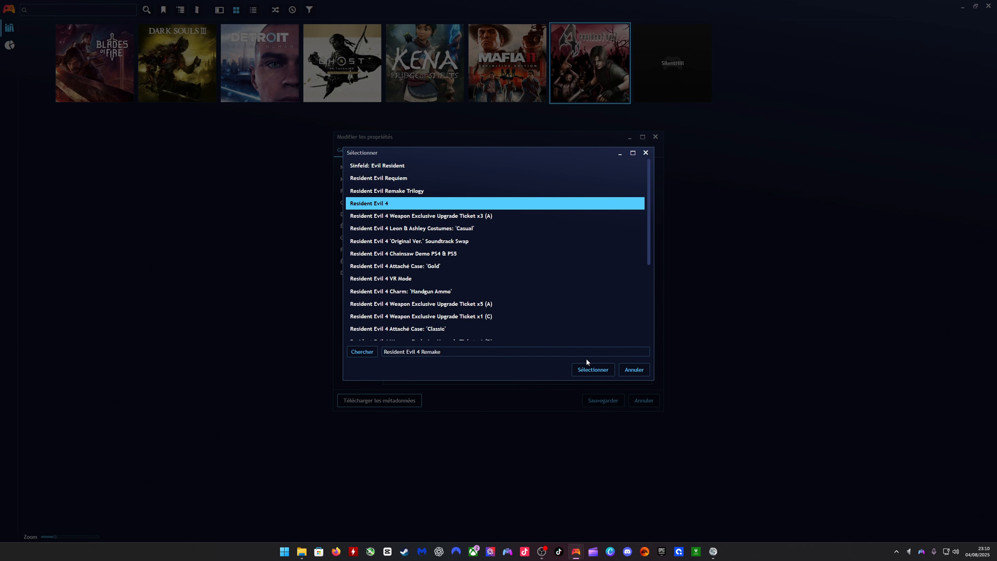
left_click(586, 368)
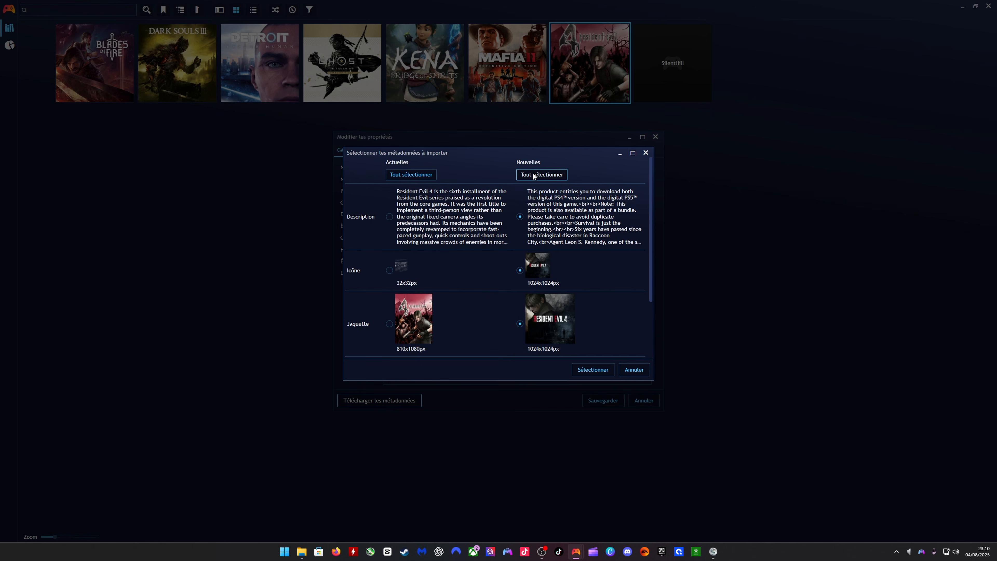
left_click(592, 370)
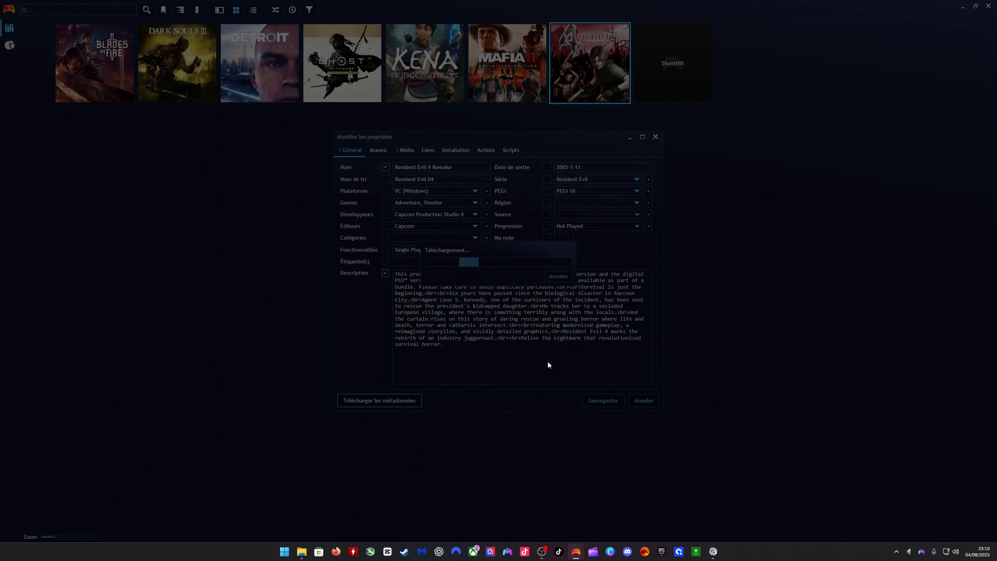
left_click(404, 151)
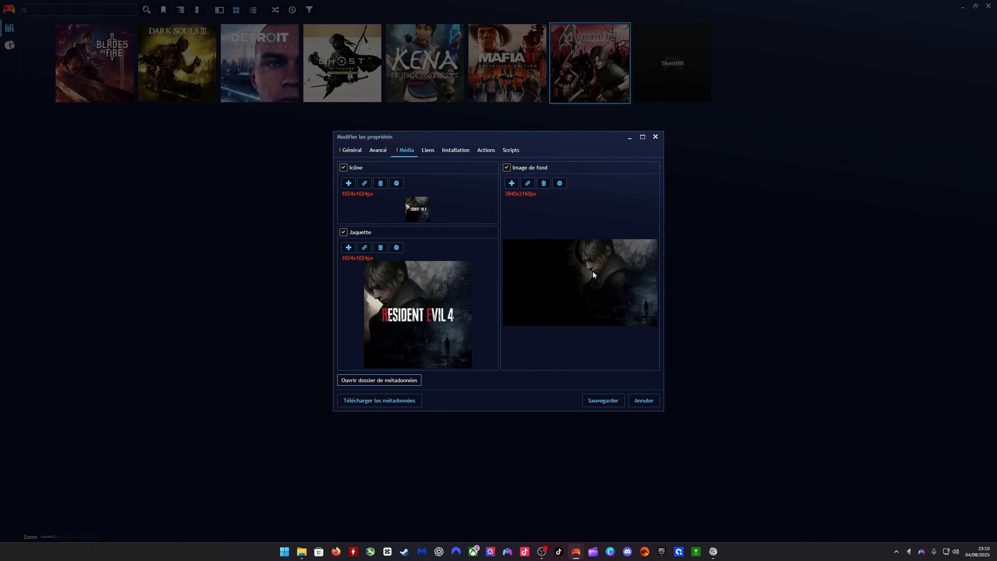
left_click(603, 403)
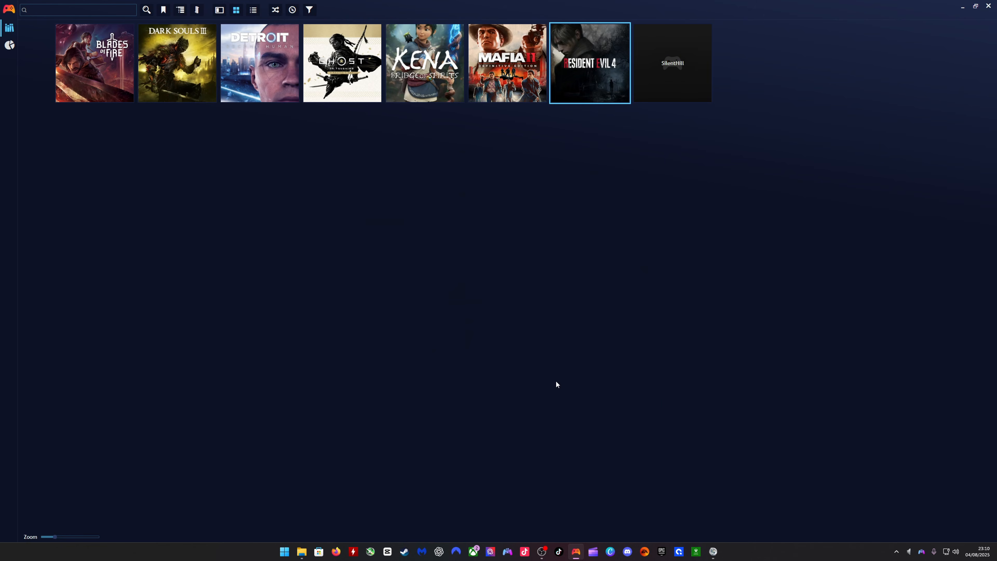
- Name the SilentHill game Silent Hill 2 in its properties and search PSN Store for its metadata
mouse_move(657, 74)
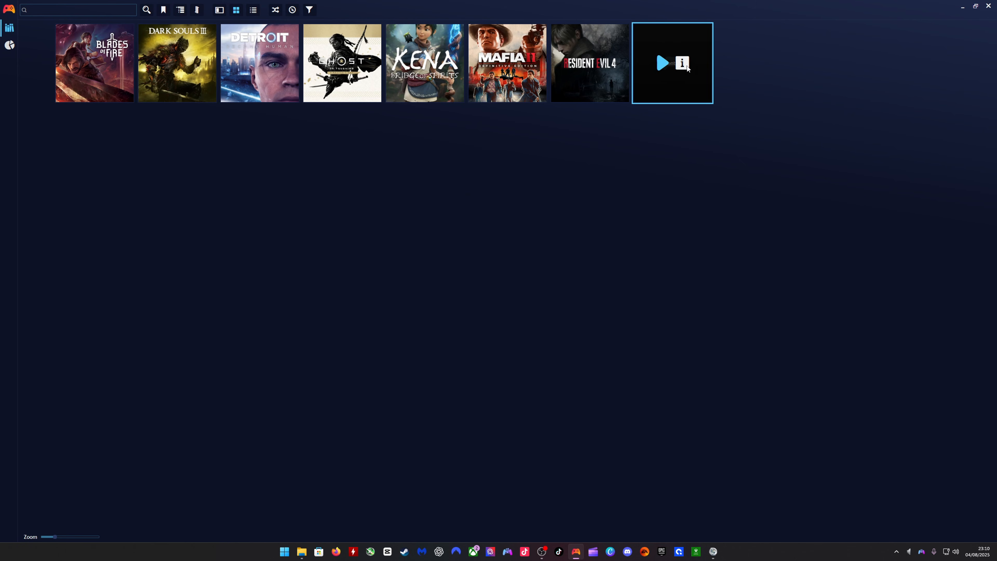
right_click(666, 81)
left_click(694, 151)
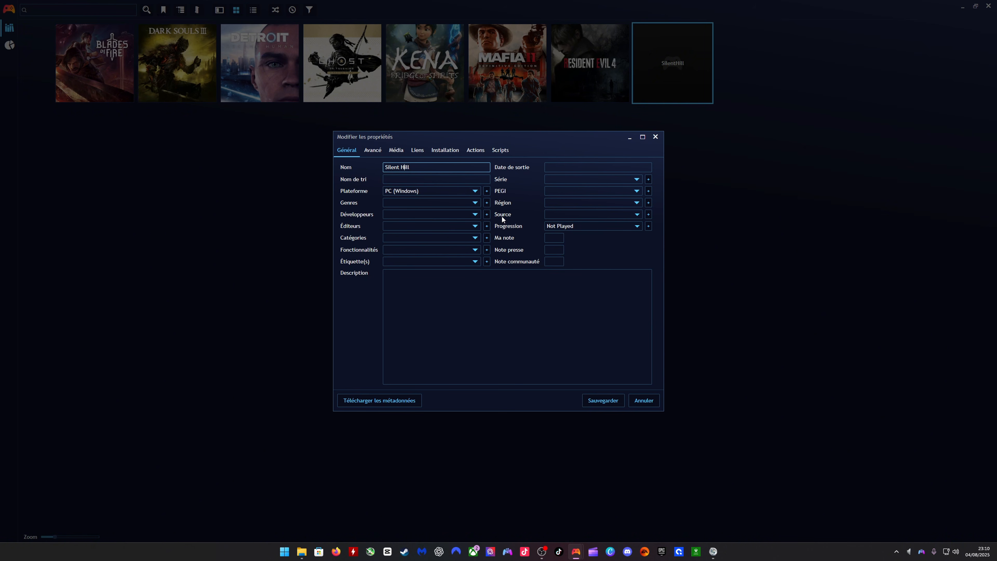
type("2")
left_click(366, 397)
left_click(361, 377)
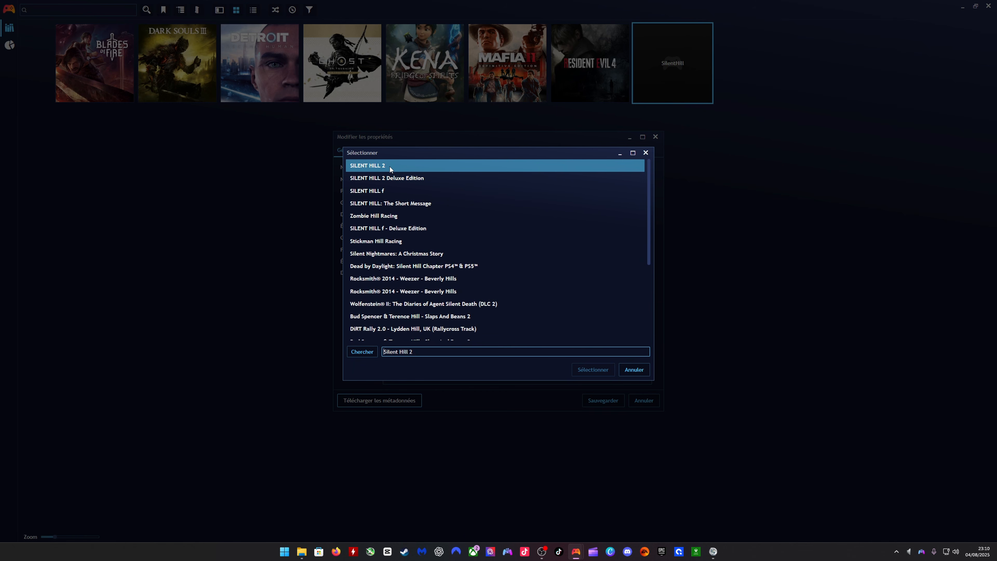
- Import the new metadata and artwork from the SILENT HILL 2 match and save the game's properties
left_click(394, 167)
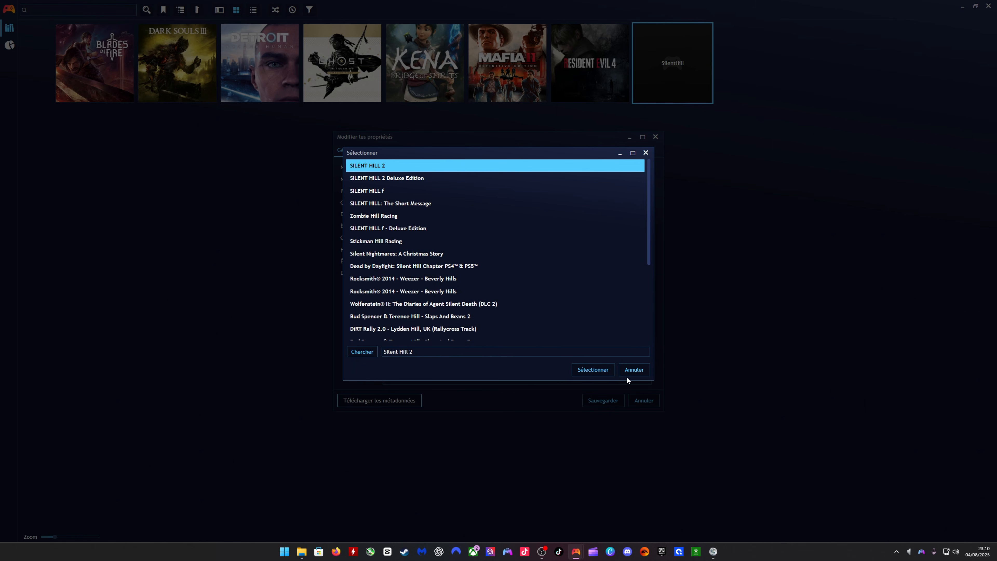
left_click(591, 370)
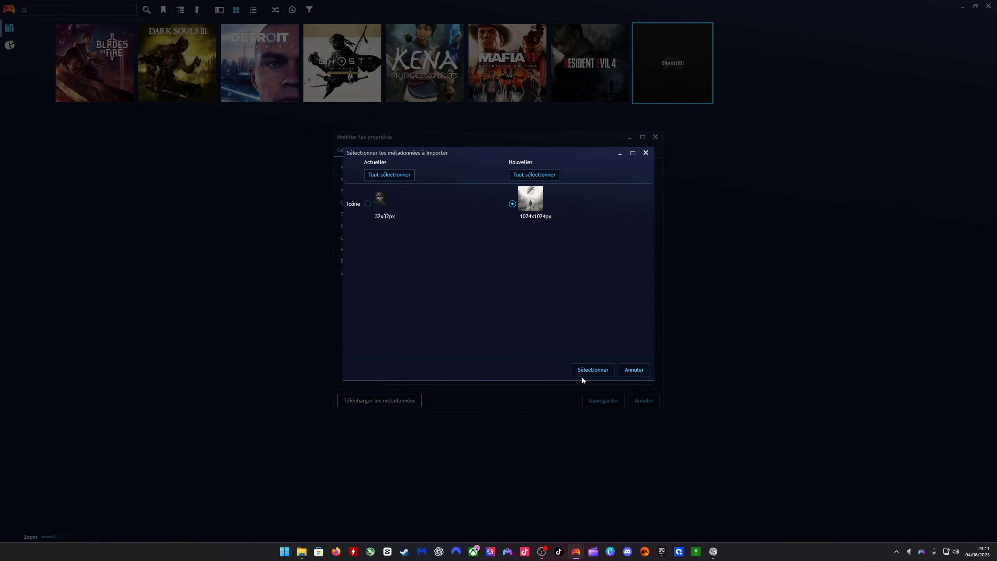
left_click(589, 371)
left_click(404, 150)
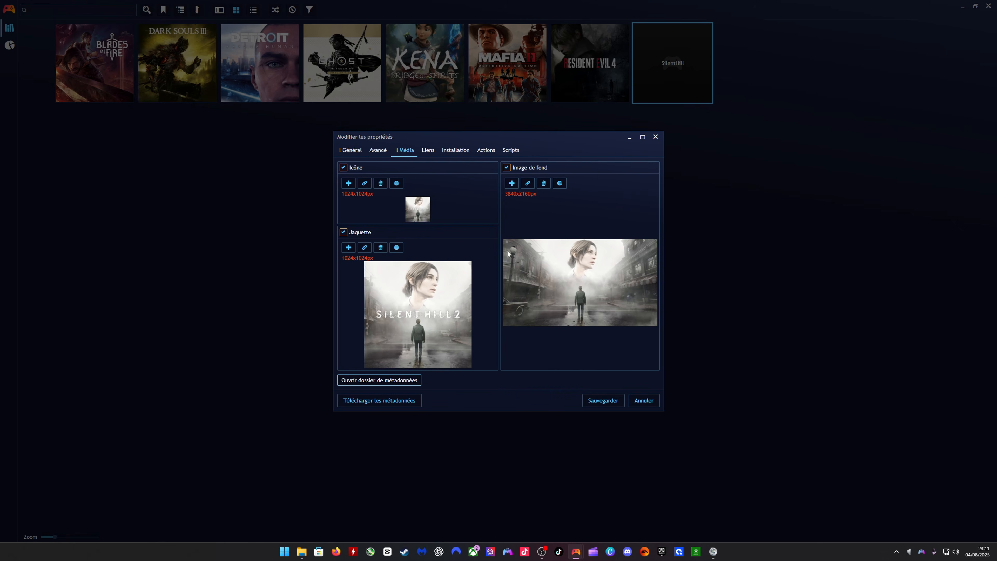
left_click(589, 400)
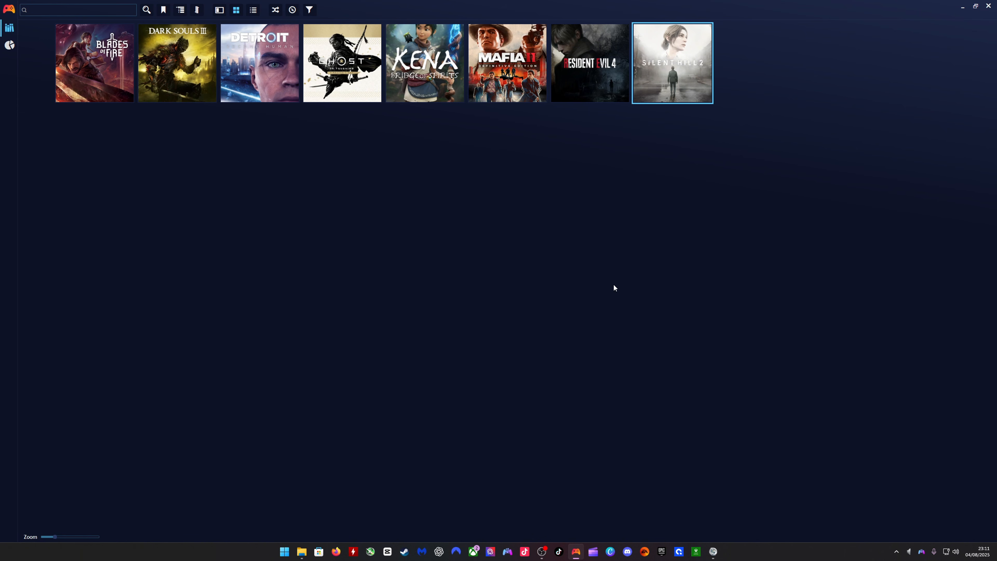
- Switch from Playnite to File Explorer, postponing the Winstep update, and open the Playnite folder on drive D
left_click(962, 7)
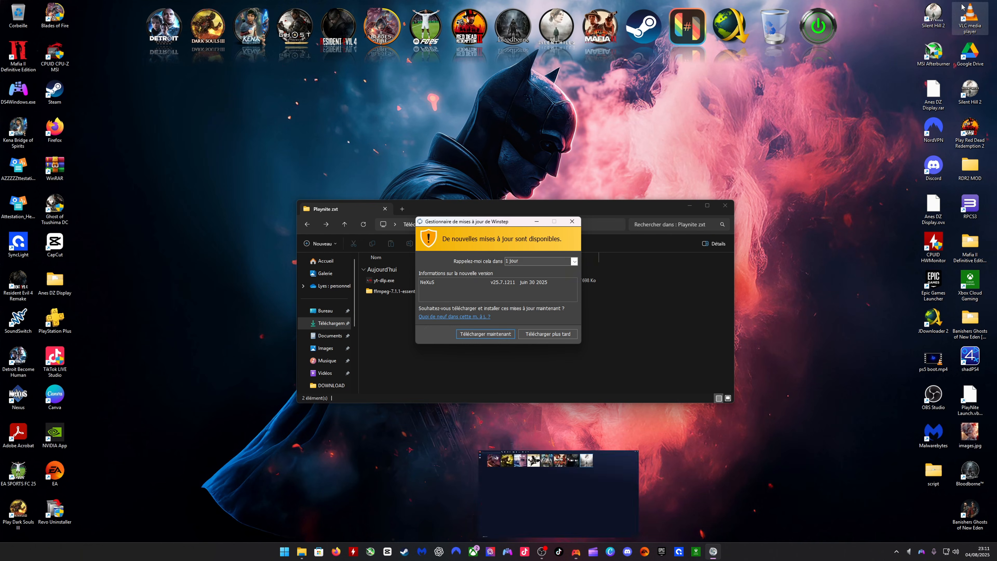
left_click(531, 334)
scroll(345, 337, "down", 3)
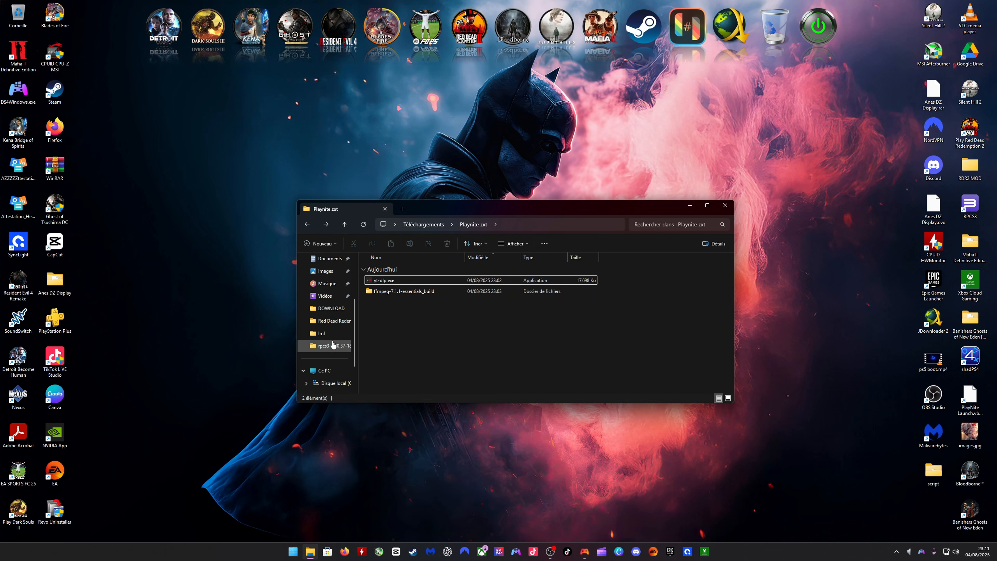
left_click(338, 362)
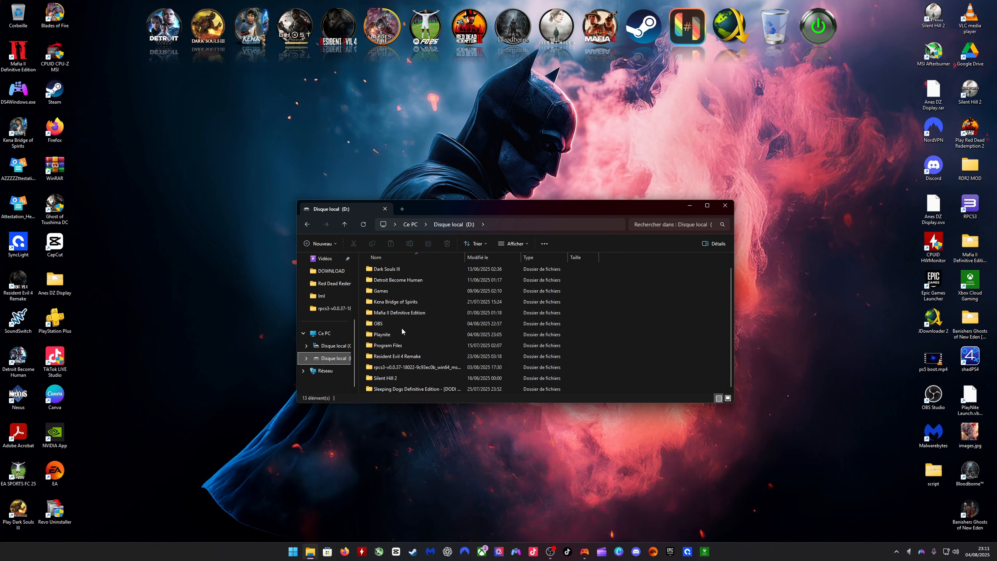
double_click(401, 334)
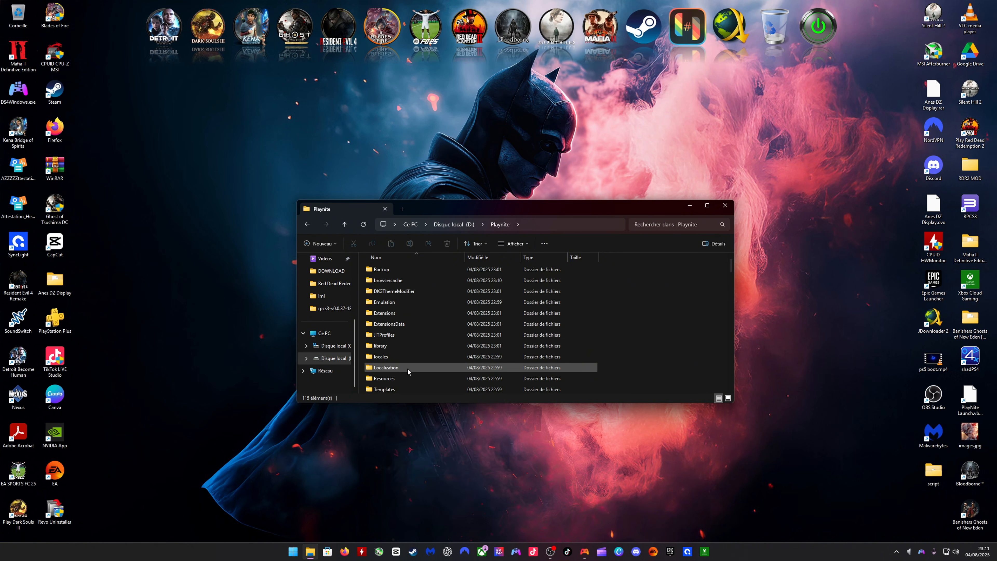
left_click(308, 224)
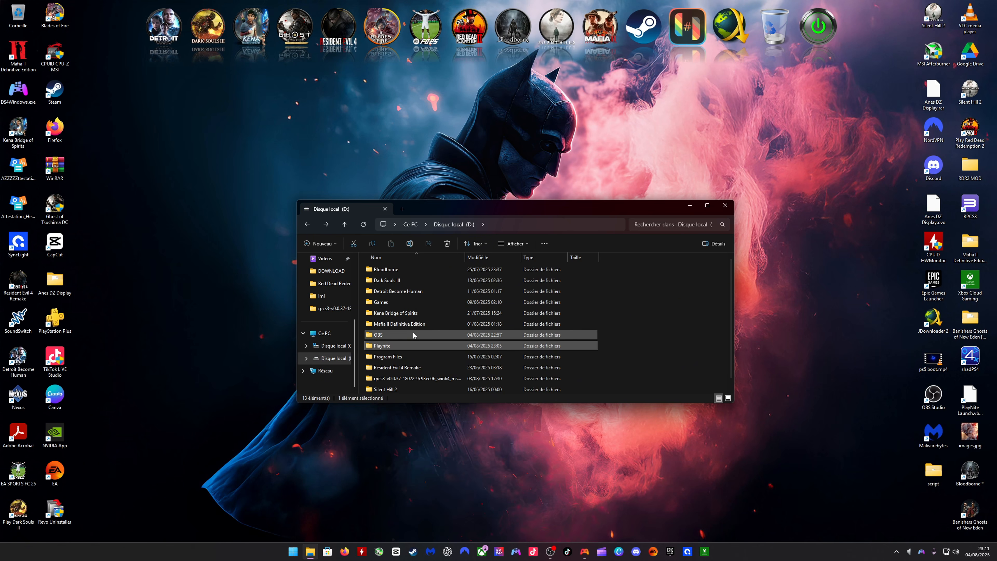
double_click(376, 348)
- Create a shortcut to Playnite.FullscreenApp.exe in the Playnite folder
scroll(663, 284, "down", 8)
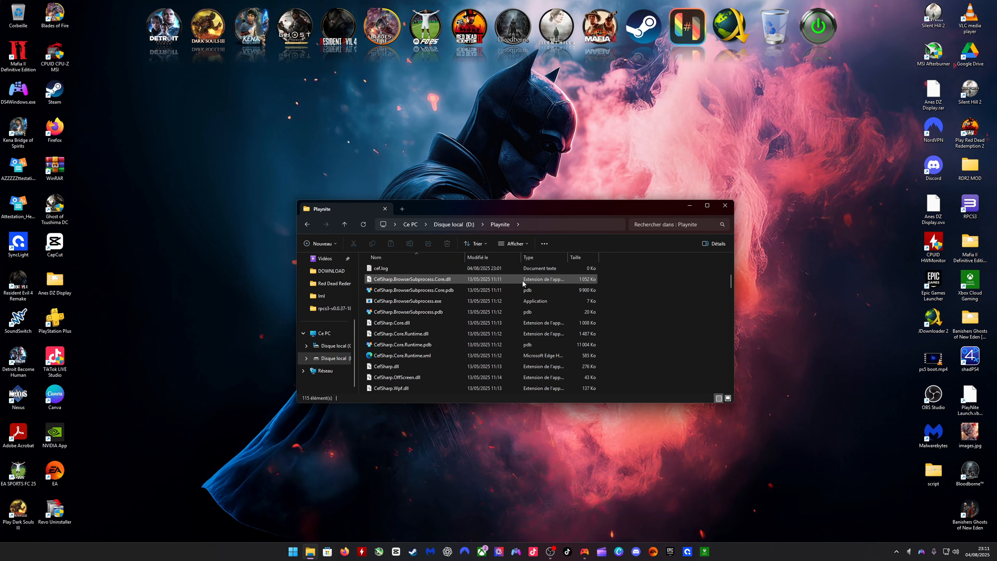
scroll(479, 337, "down", 15)
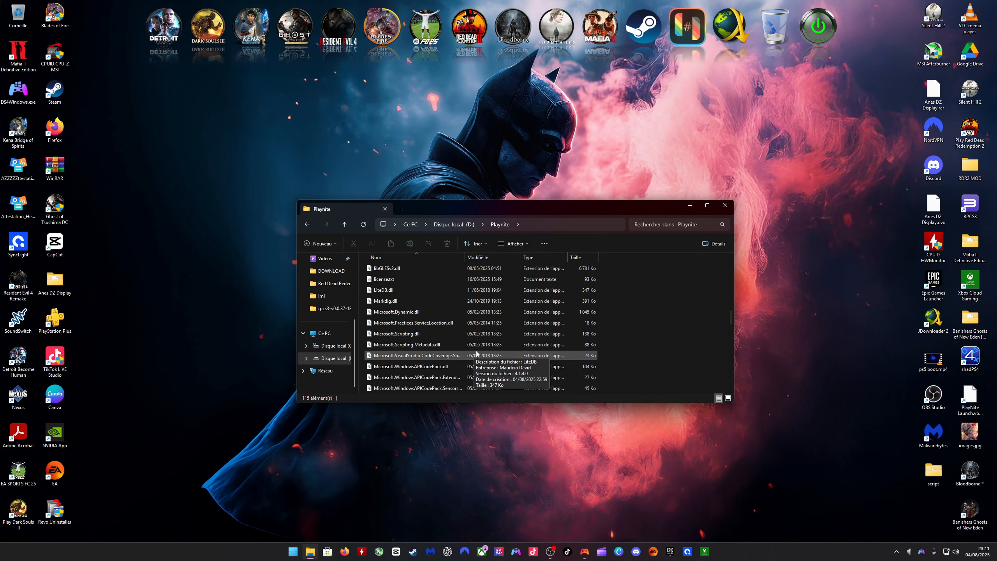
scroll(477, 346, "up", 2)
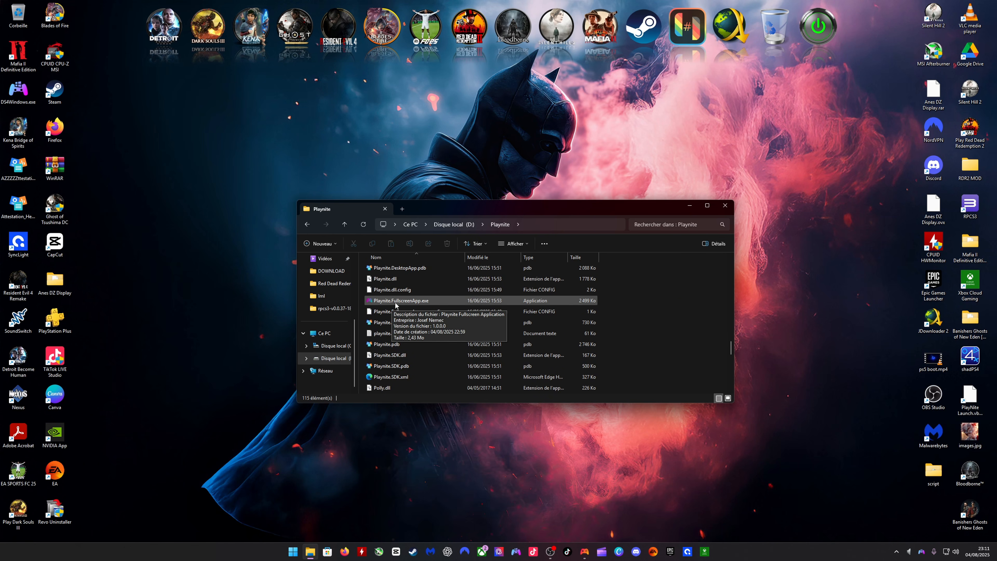
scroll(409, 341, "up", 2)
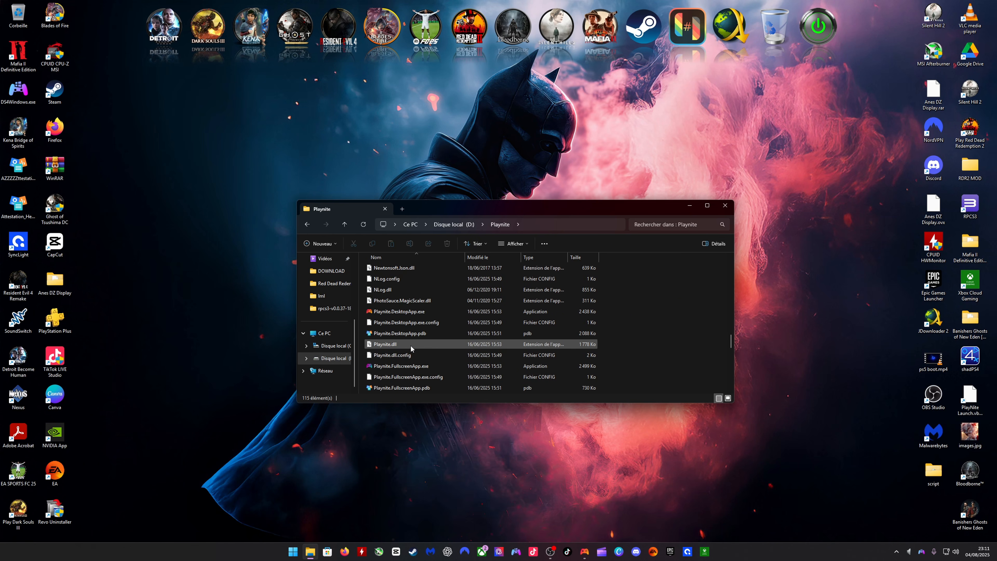
scroll(432, 311, "down", 1)
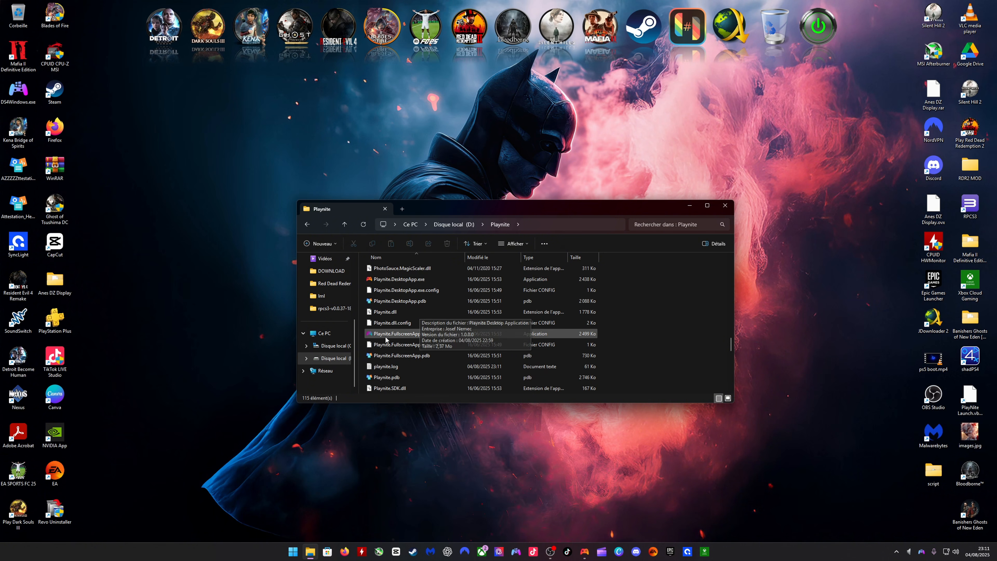
right_click(381, 338)
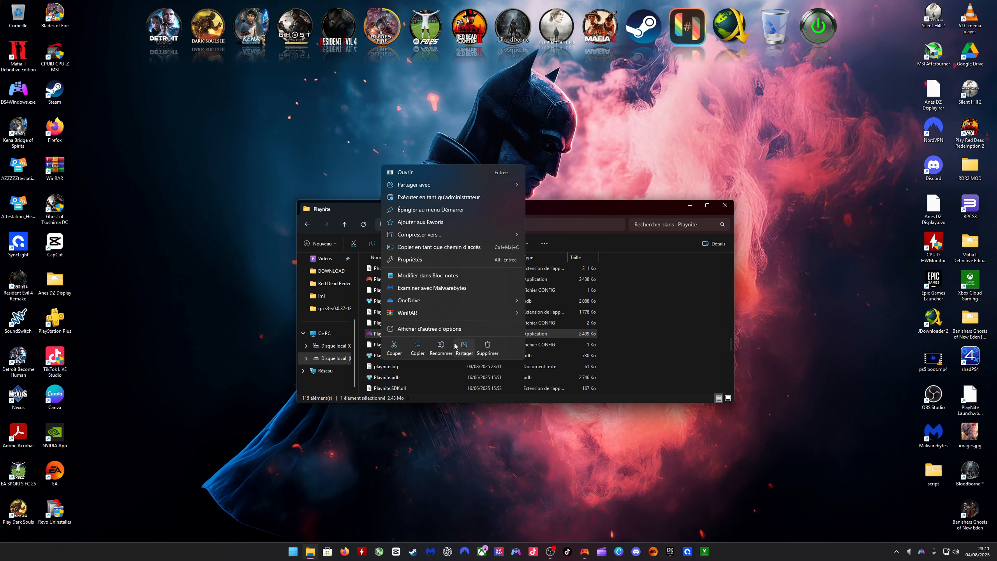
left_click(425, 329)
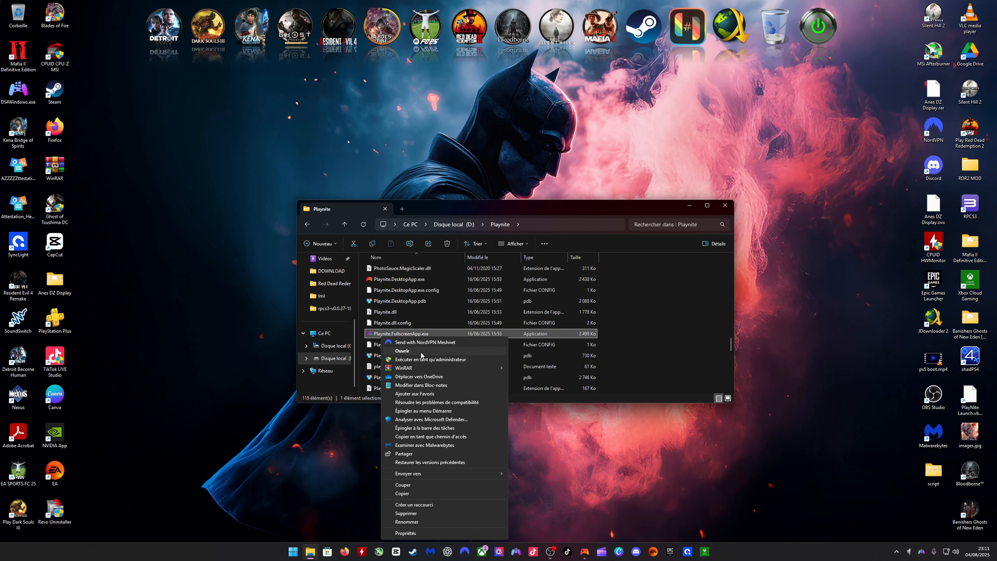
left_click(412, 505)
- Create a shortcut to Playnite.DesktopApp.exe in the Playnite folder
scroll(424, 331, "up", 15)
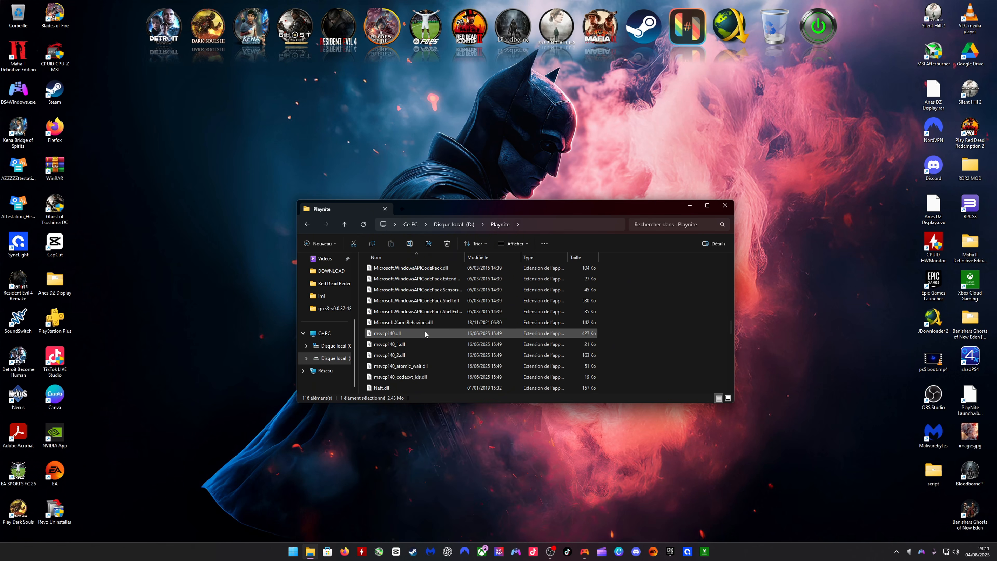
scroll(426, 332, "down", 20)
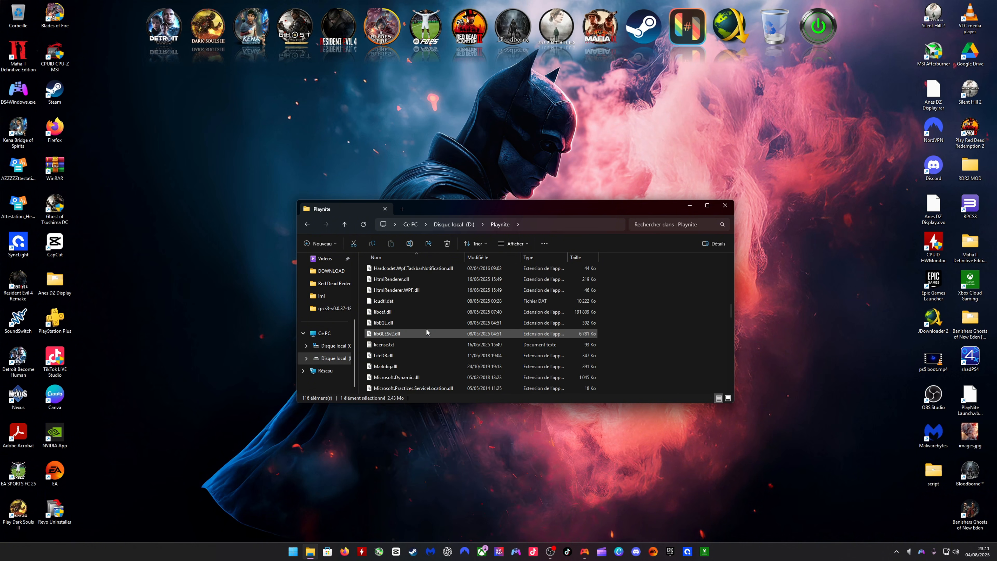
scroll(426, 332, "up", 10)
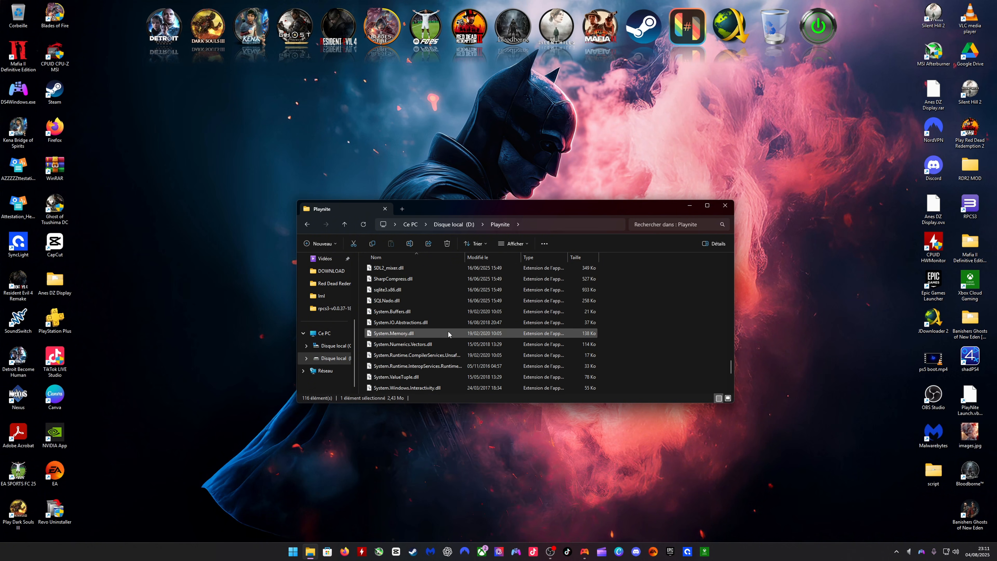
right_click(387, 279)
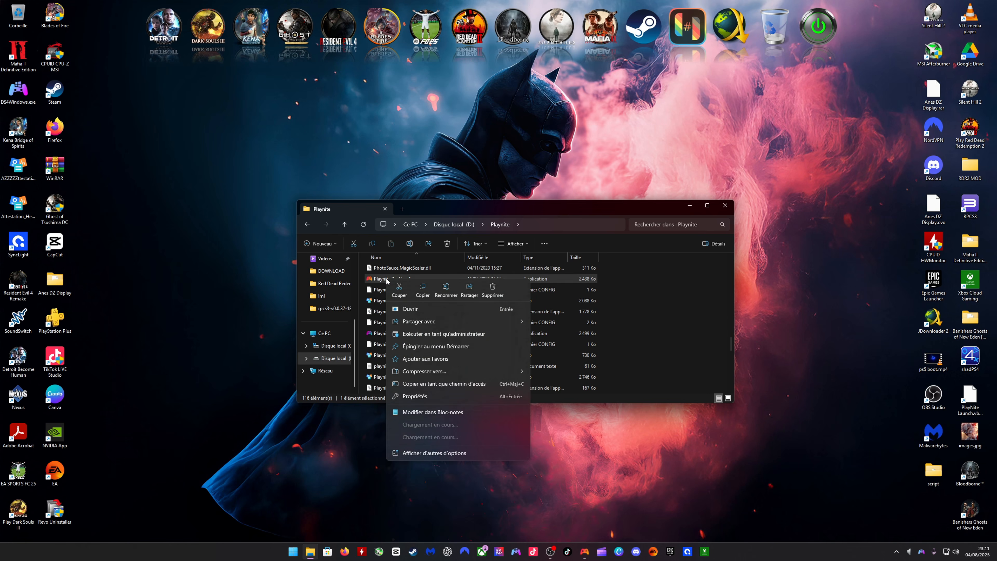
left_click(420, 464)
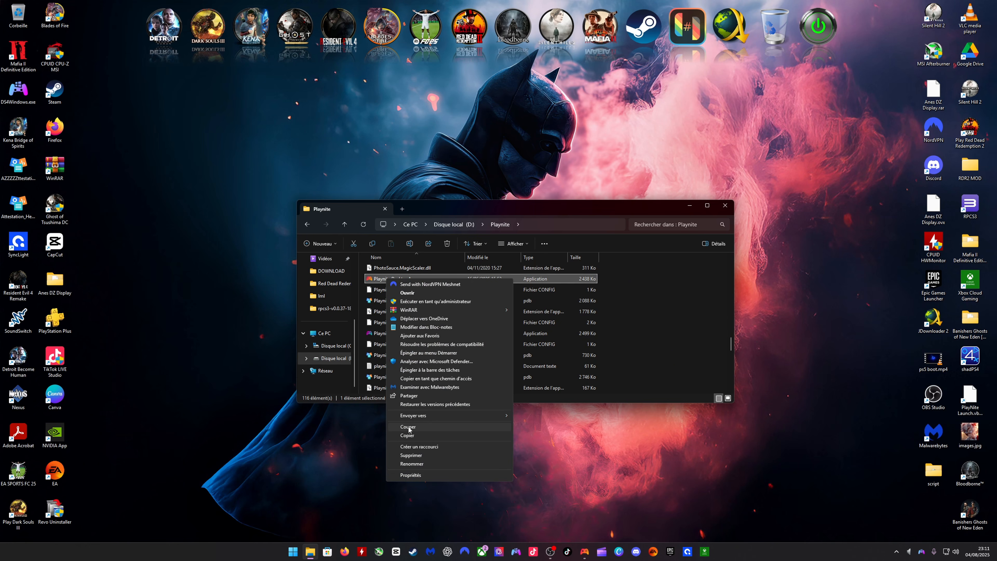
left_click(412, 447)
- Move the Playnite.FullscreenApp.exe and Playnite.DesktopApp.exe shortcuts from the Playnite folder onto the Windows desktop
scroll(417, 314, "down", 10)
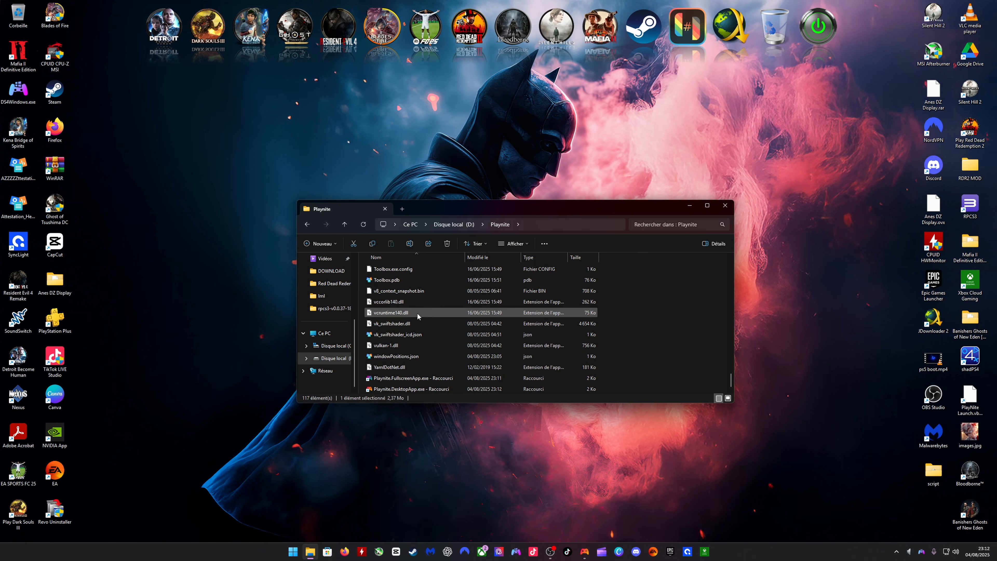
left_click(455, 379)
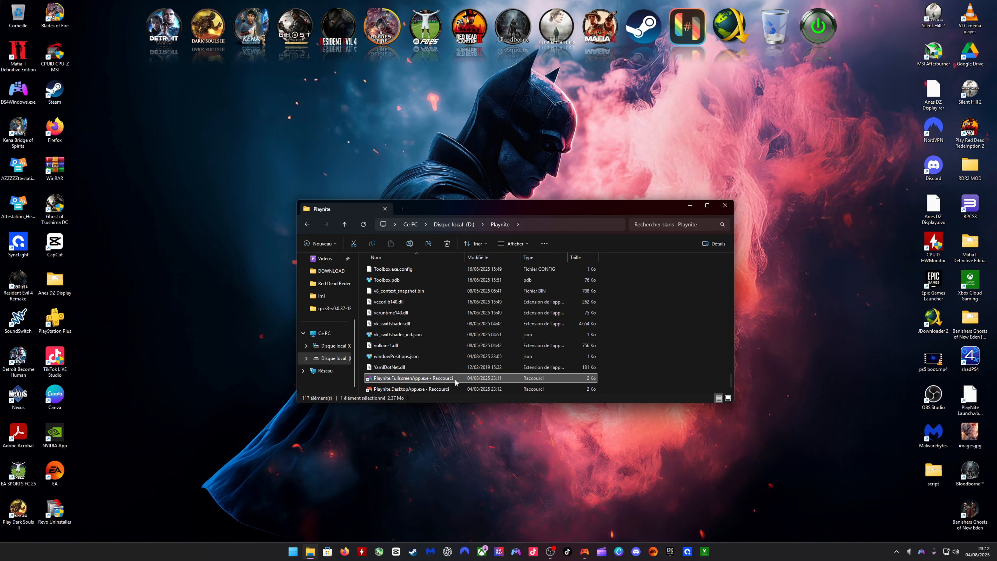
left_click(434, 390, "ctrl")
left_click_drag(431, 380, 176, 137)
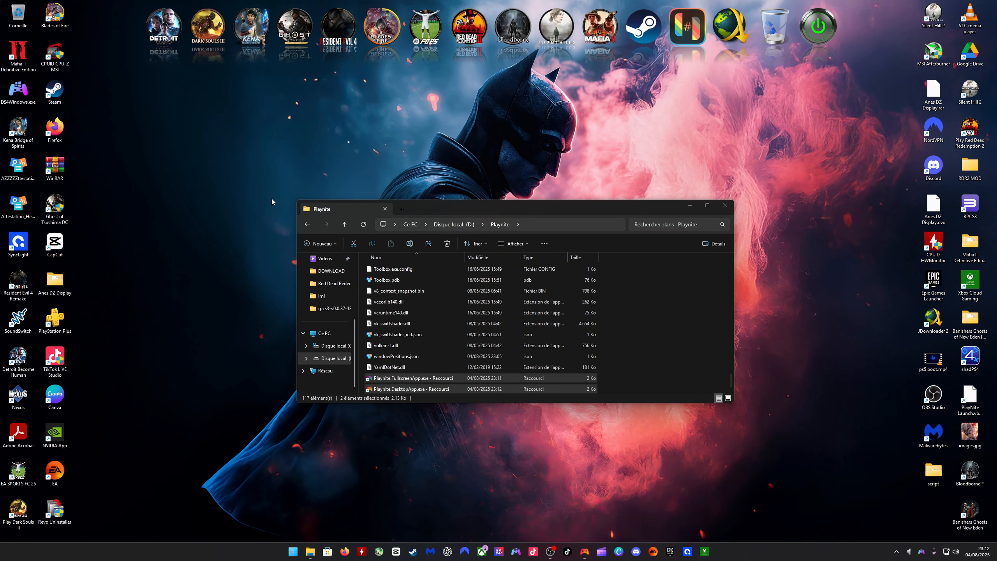
- Rename the Playnite.DesktopApp.exe shortcut on the Windows desktop as Playnite Desktop
right_click(170, 177)
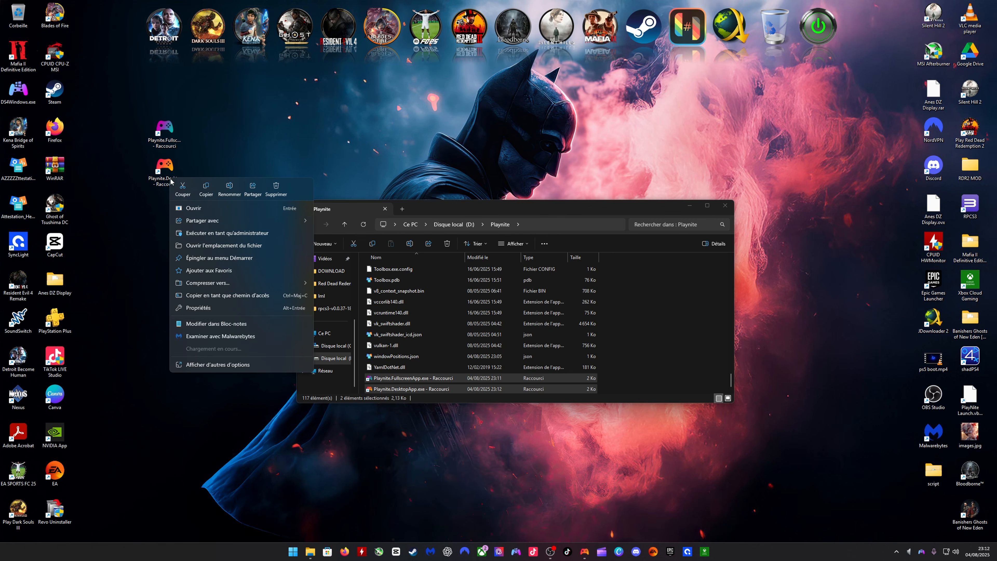
left_click(208, 376)
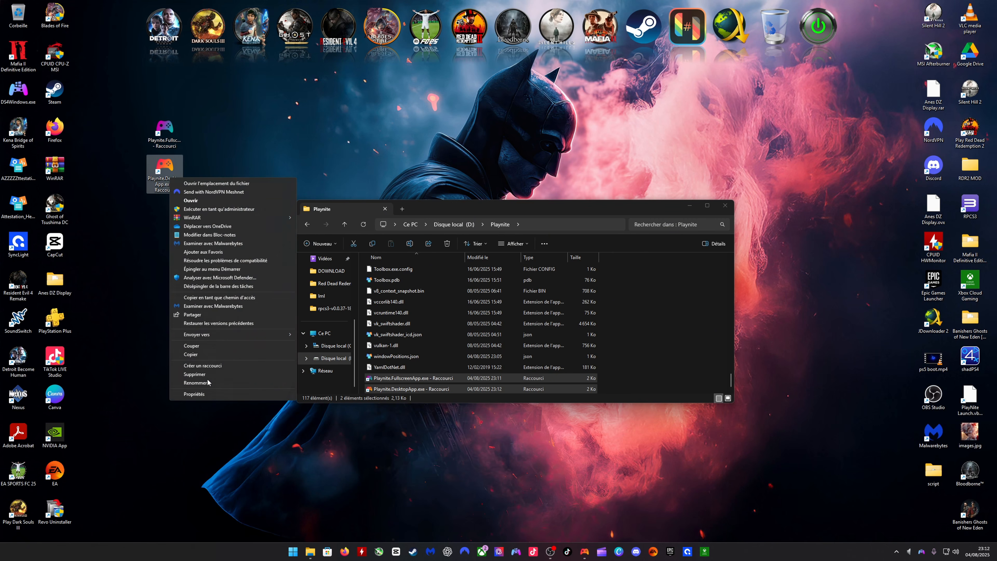
left_click(194, 385)
left_click_drag(181, 190, 153, 185)
key("BackSpace")
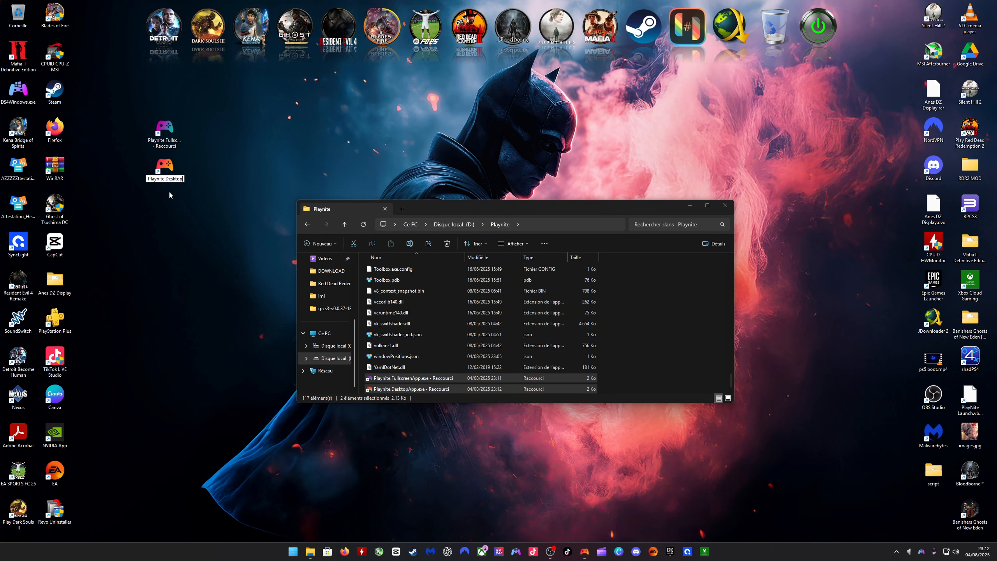
left_click(167, 180)
key("BackSpace")
- Rename the Playnite.FullscreenApp.exe shortcut on the Windows desktop as PlayniteFullscreenApp
right_click(169, 144)
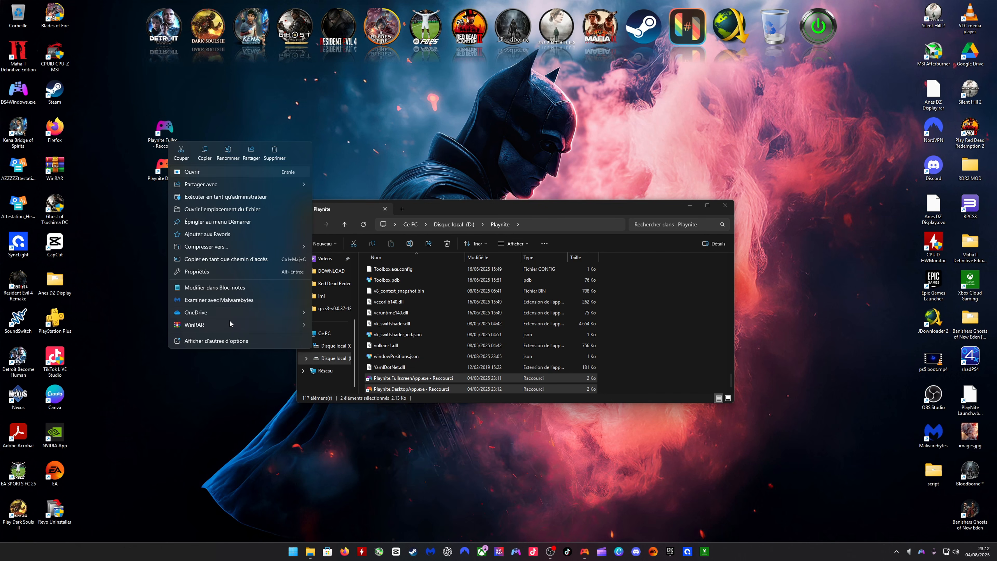
left_click(200, 340)
left_click(197, 346)
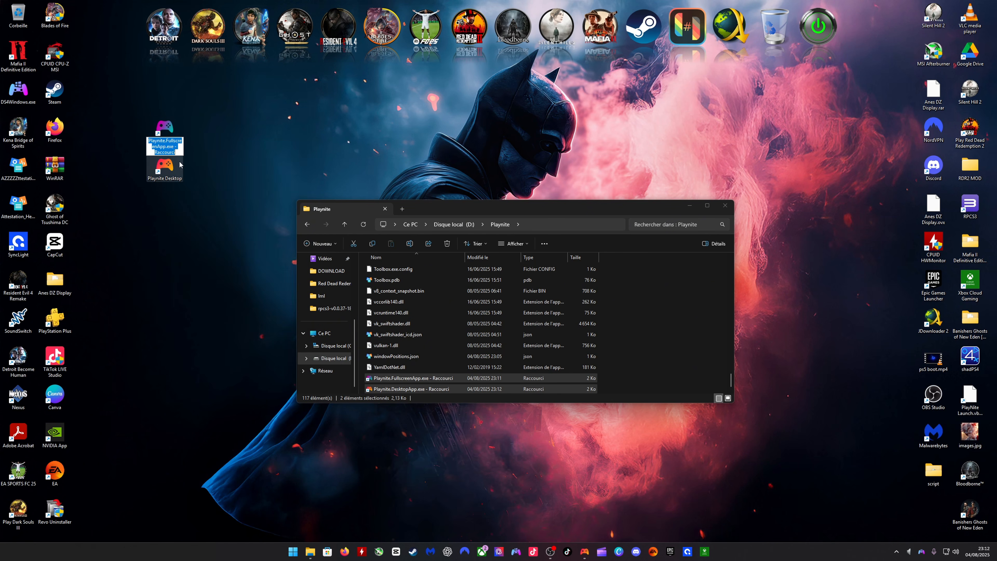
mouse_move(176, 152)
left_mouse_down()
mouse_move(142, 144)
mouse_move(170, 146)
left_mouse_up()
key("BackSpace")
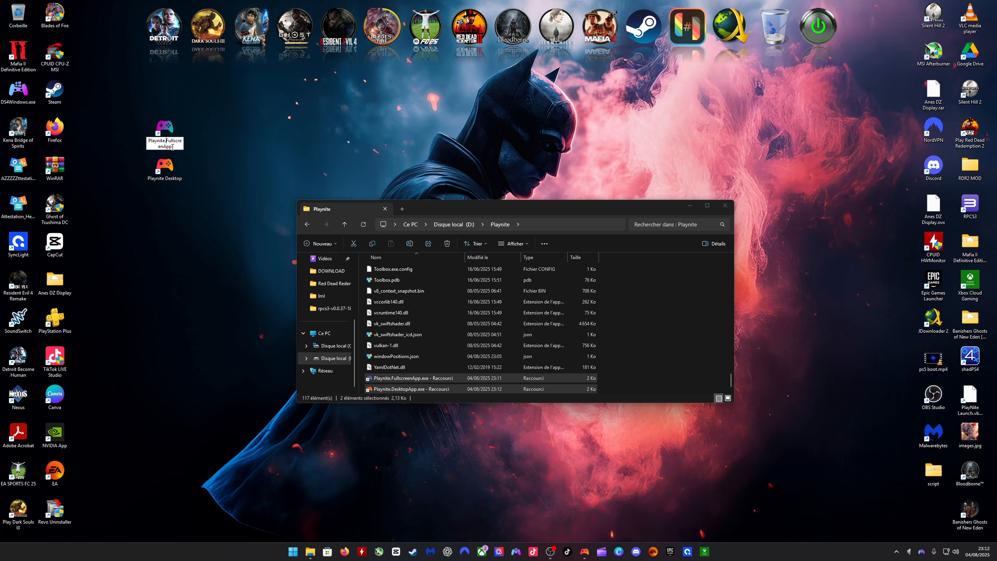
key("BackSpace")
key("Return")
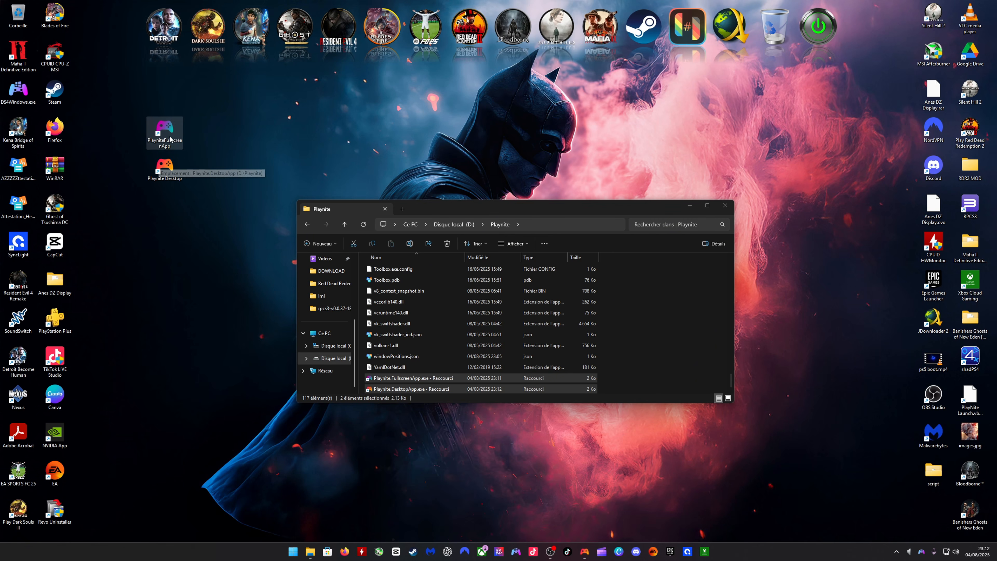
- Move the Playnite Desktop shortcut away from the other one, pin PlayniteFullscreenApp to the taskbar, and close the folder window
left_click(165, 167)
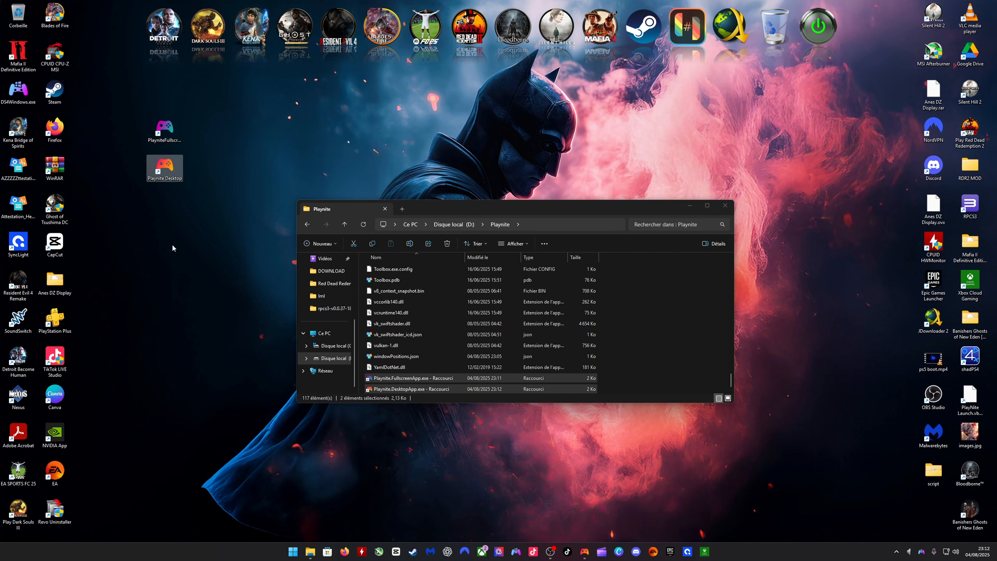
left_click_drag(165, 168, 275, 322)
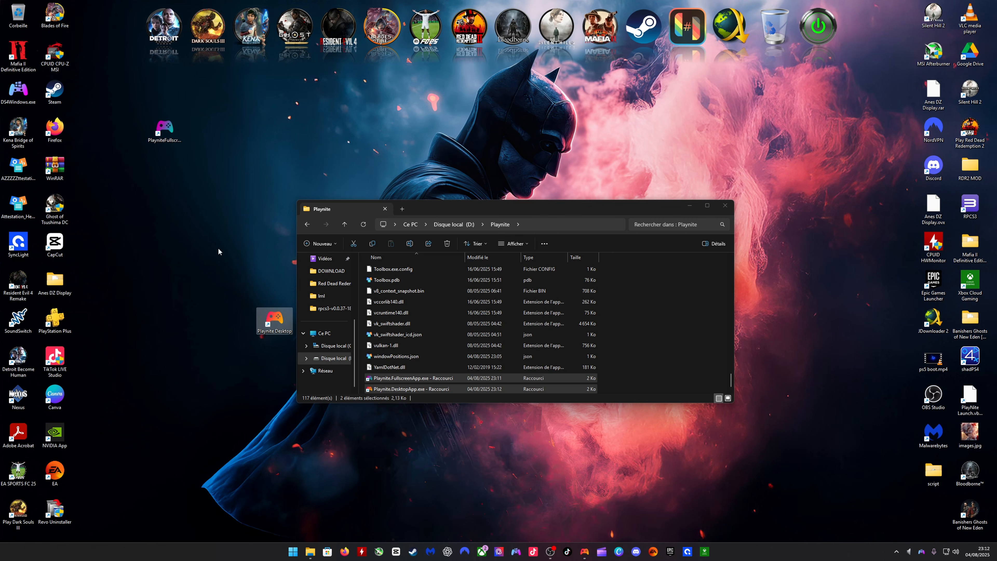
left_click_drag(164, 131, 642, 557)
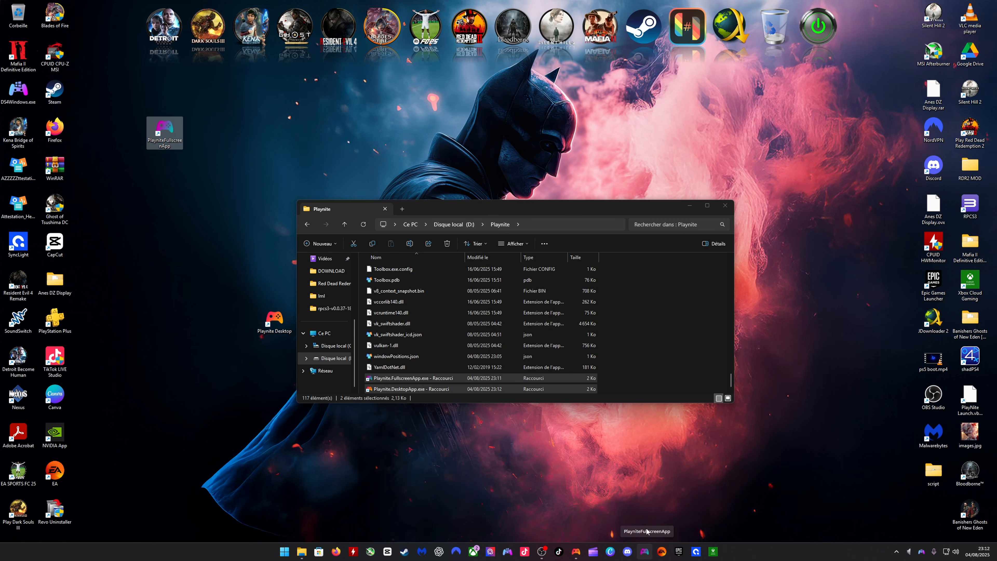
left_click(724, 205)
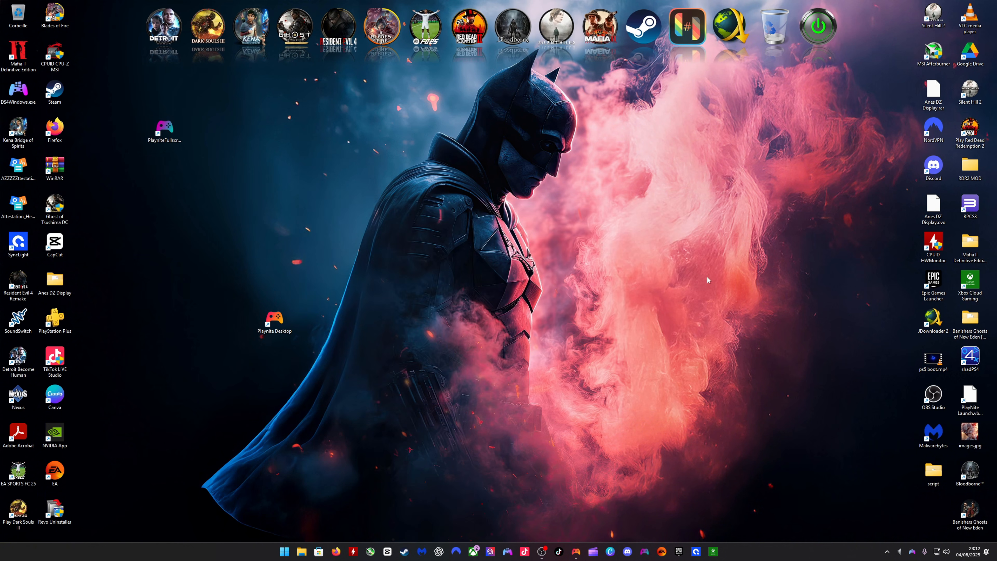
- Switch to Playnite and change it from desktop mode to fullscreen mode
left_click(576, 552)
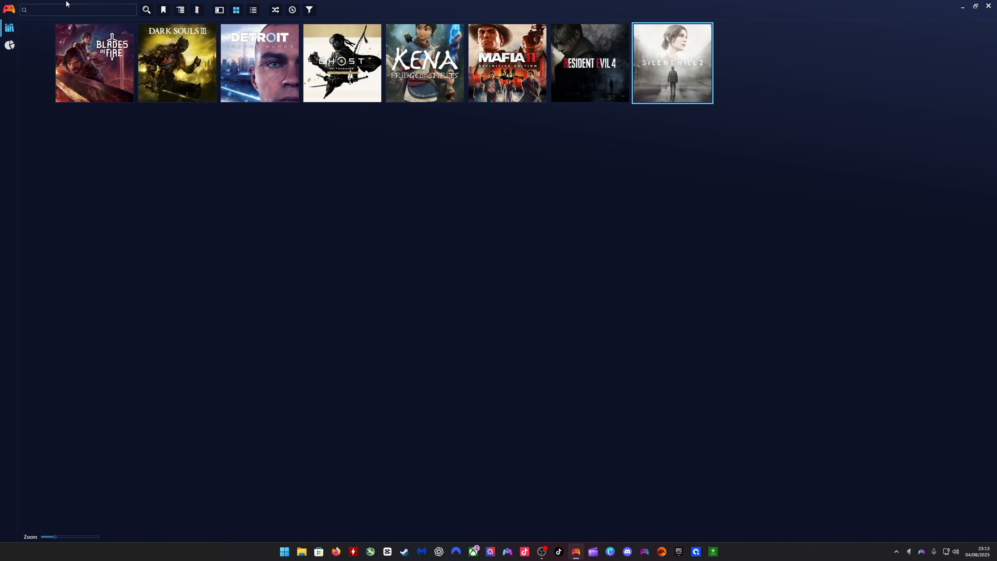
left_click(11, 9)
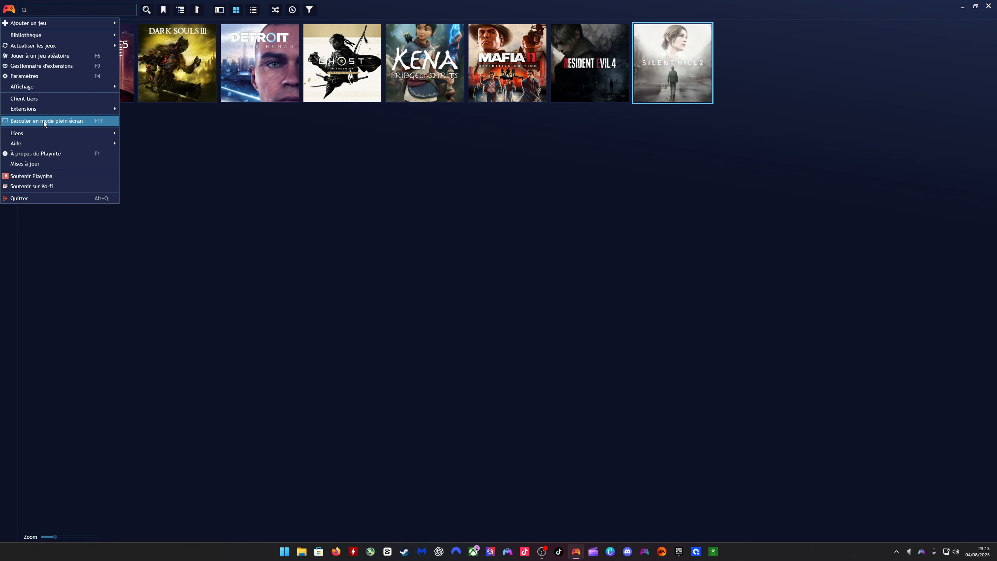
left_click(87, 121)
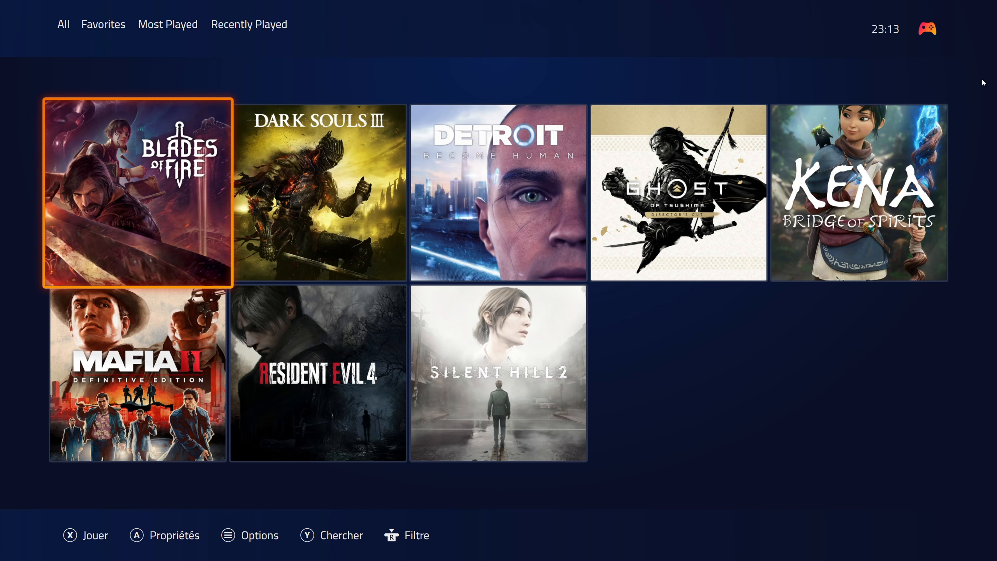
left_click(930, 30)
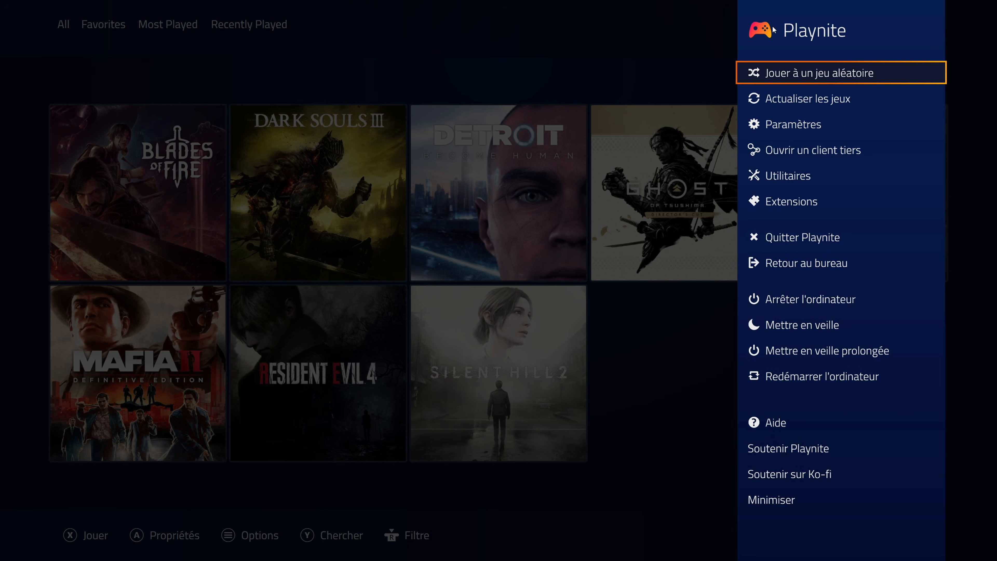
left_click(429, 137)
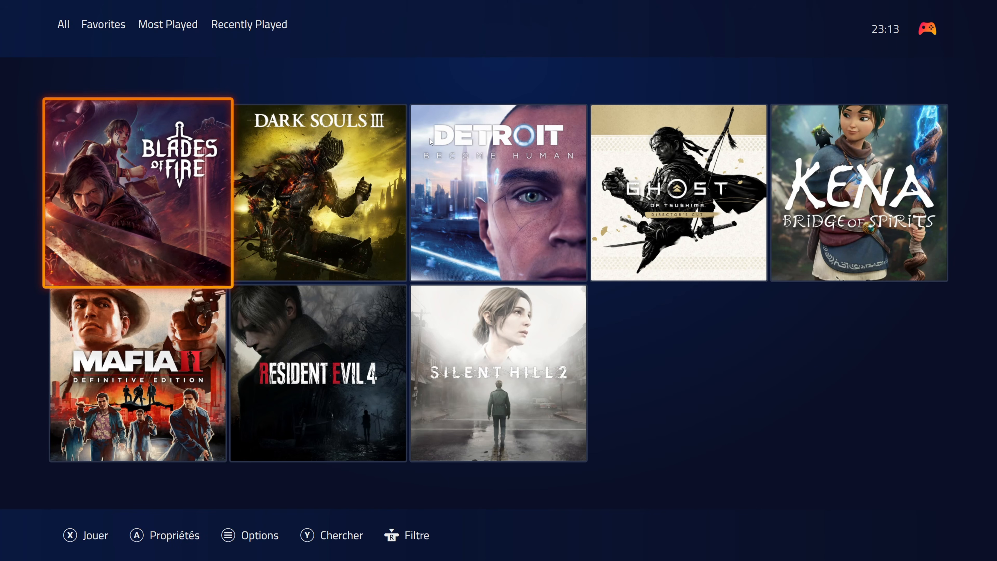
- Switch to OBS, mute the output audio capture, and return to Playnite's fullscreen library
key("super")
left_click(542, 551)
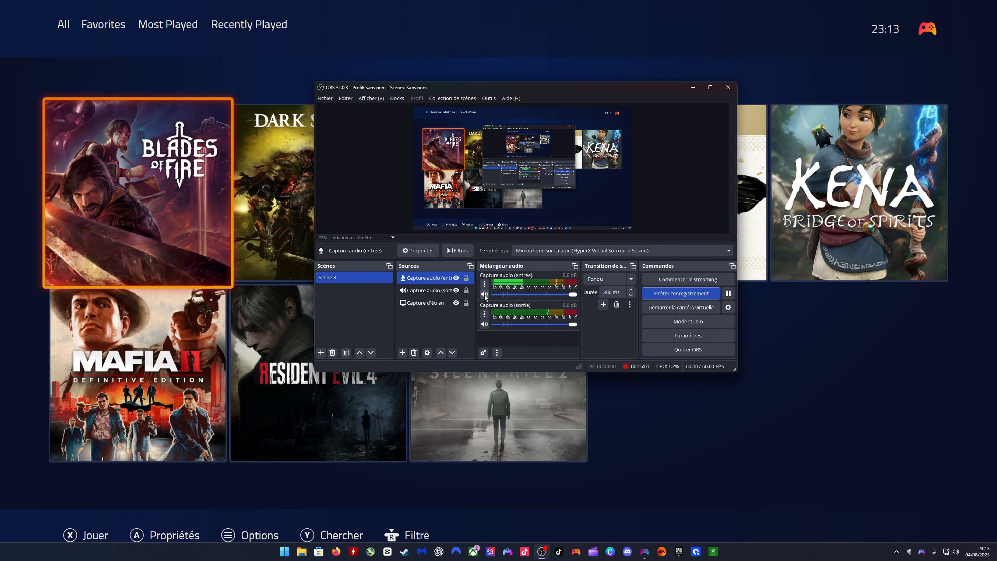
left_click(484, 324)
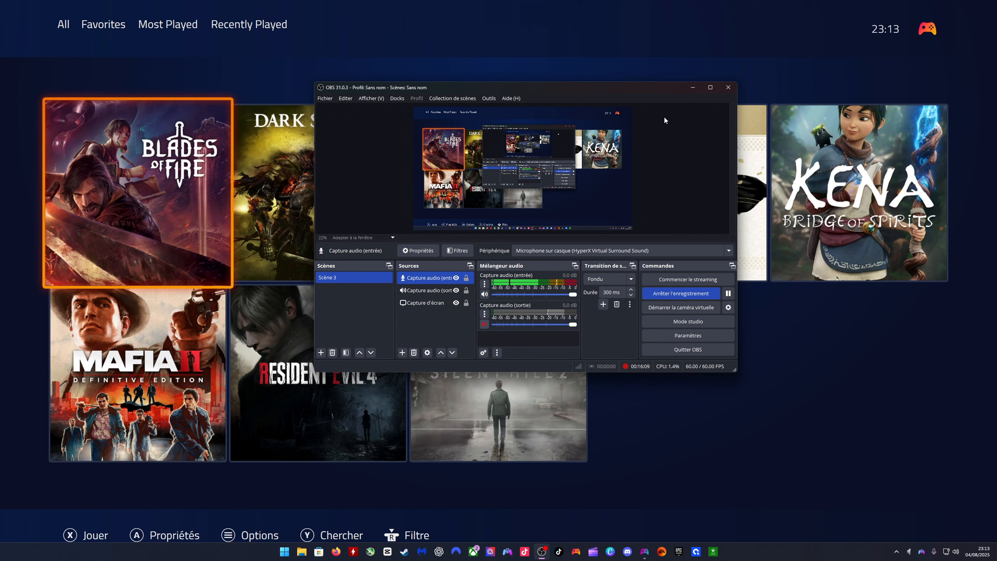
left_click(692, 88)
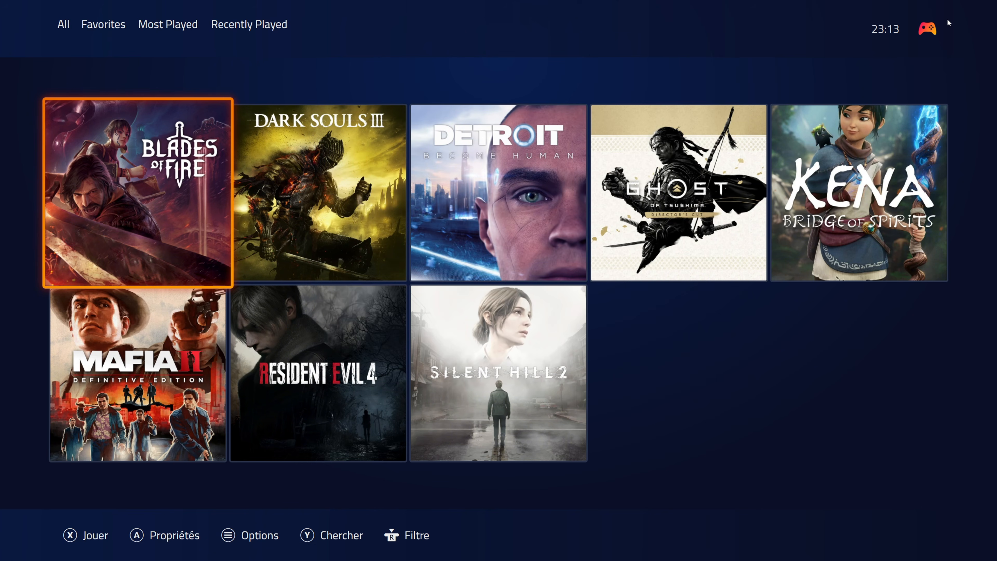
- Set the fullscreen display theme to PS5reborn and restart Playnite, acknowledging the Extra Metadata Tools notice
left_click(926, 33)
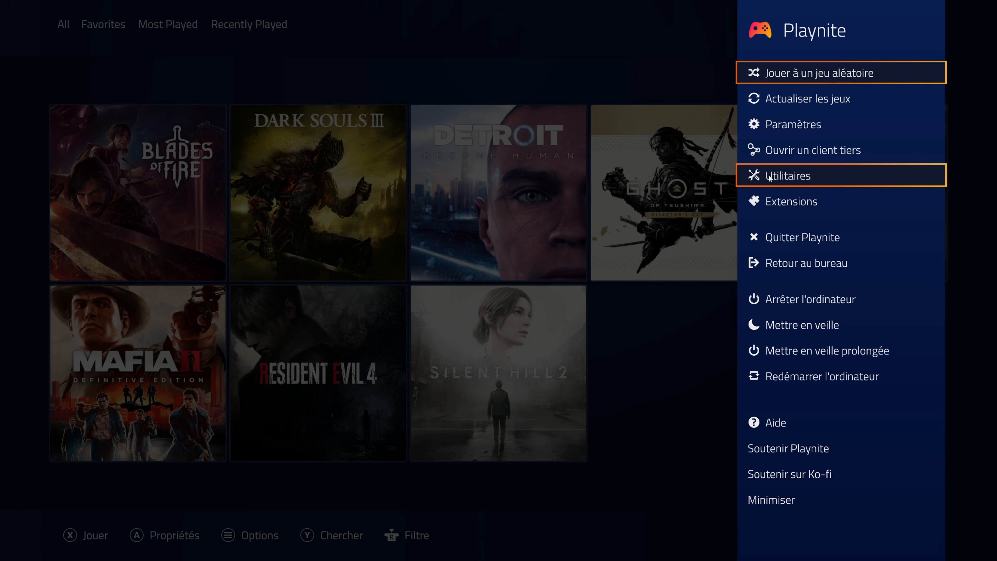
left_click(786, 124)
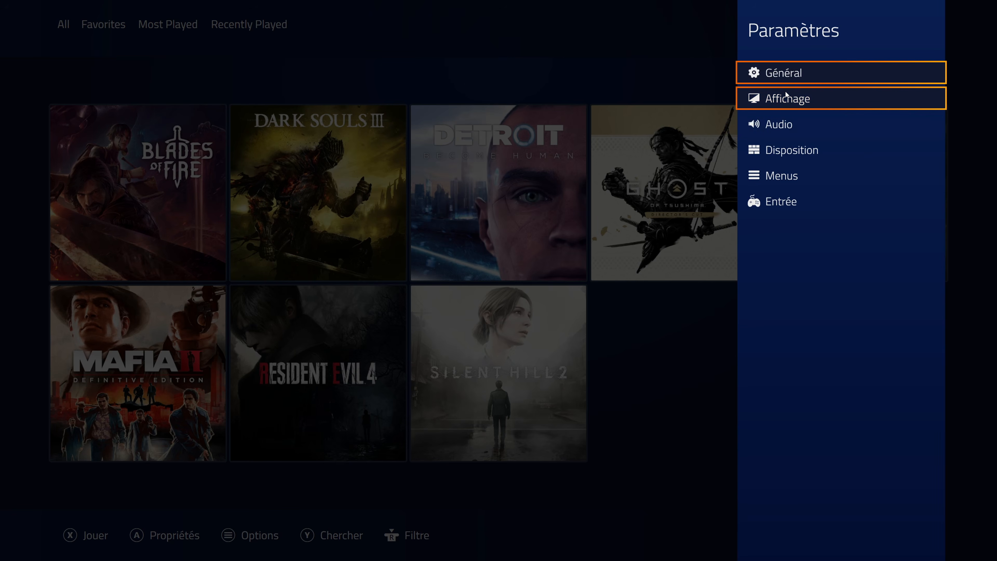
left_click(788, 98)
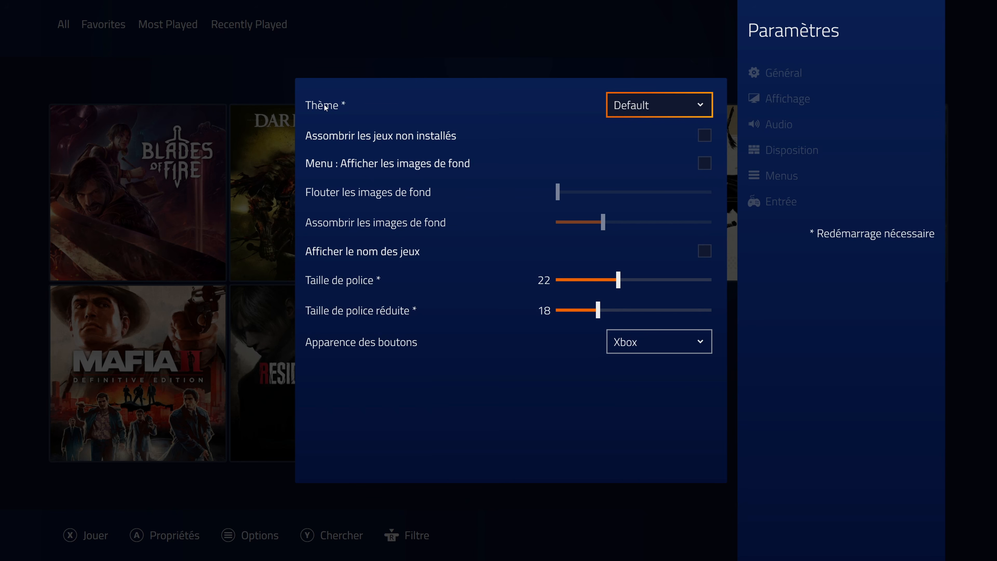
left_click(640, 105)
left_click(639, 152)
key("Escape")
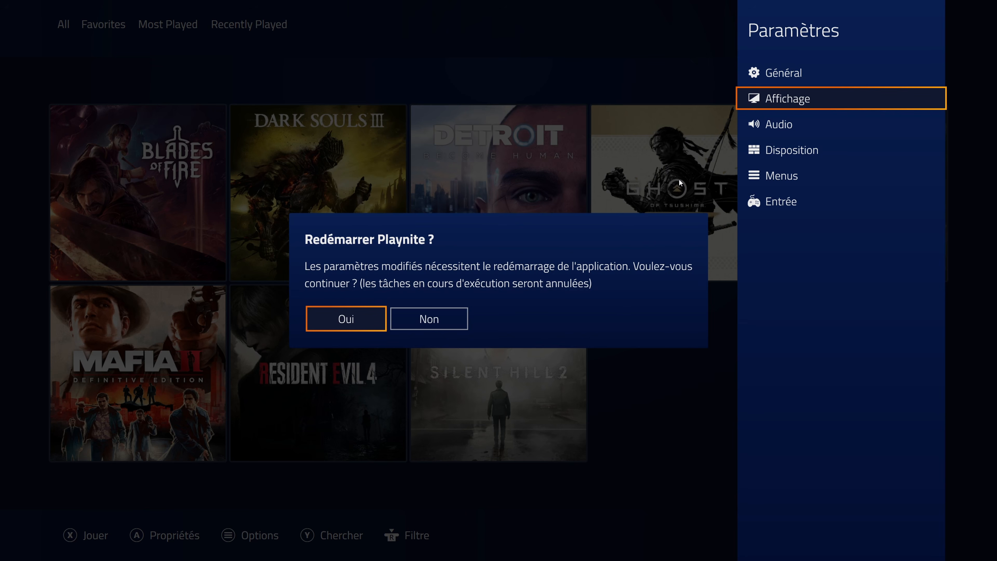
left_click(340, 325)
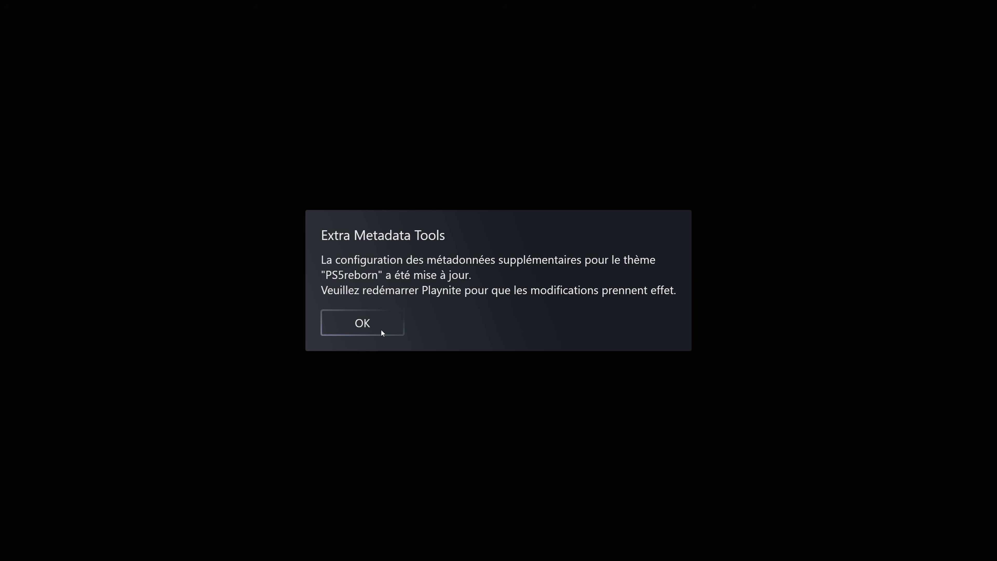
left_click(350, 322)
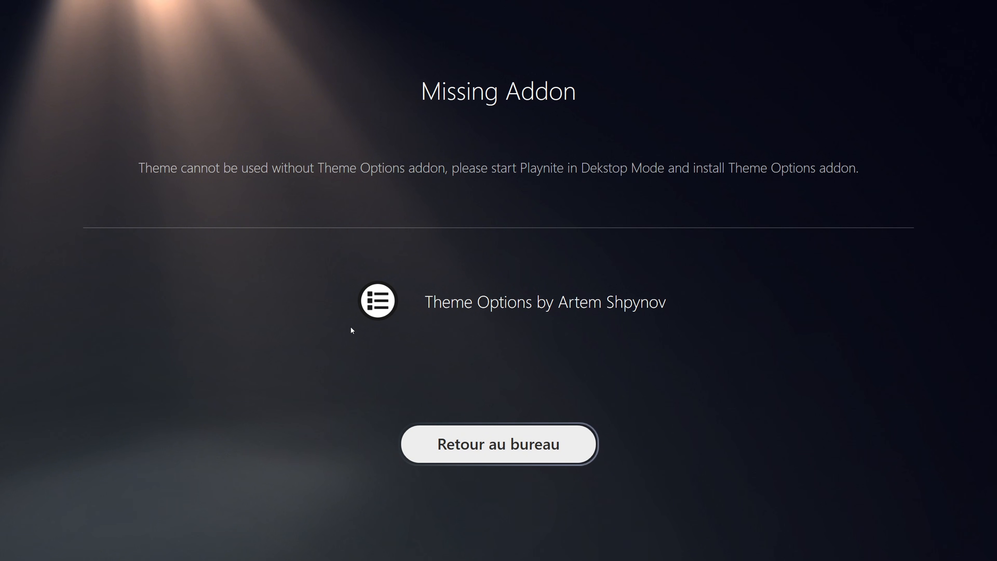
- Return Playnite to desktop mode and install the Theme Options extension, searching the miscellaneous add-ons for "theme"
left_click(441, 431)
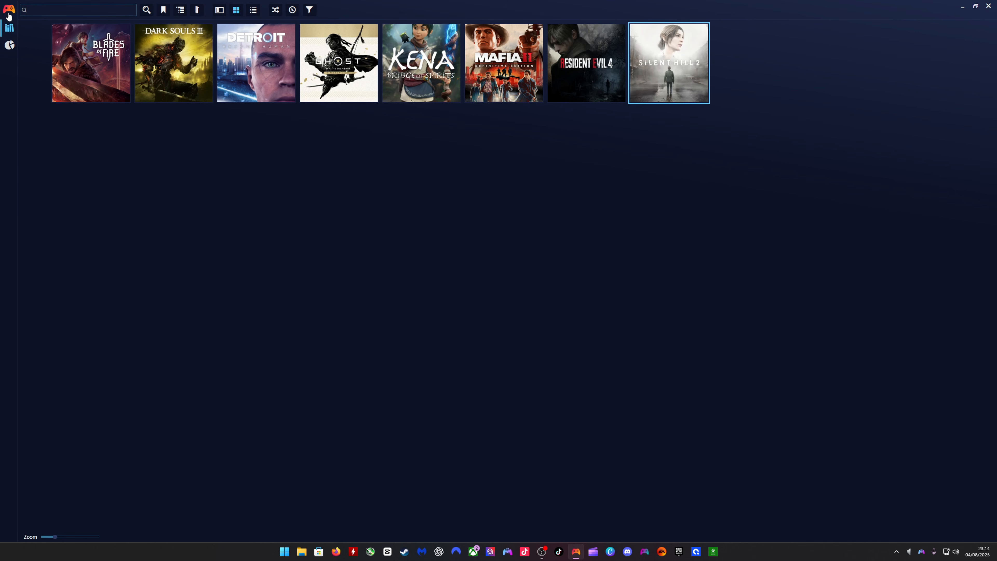
left_click(8, 14)
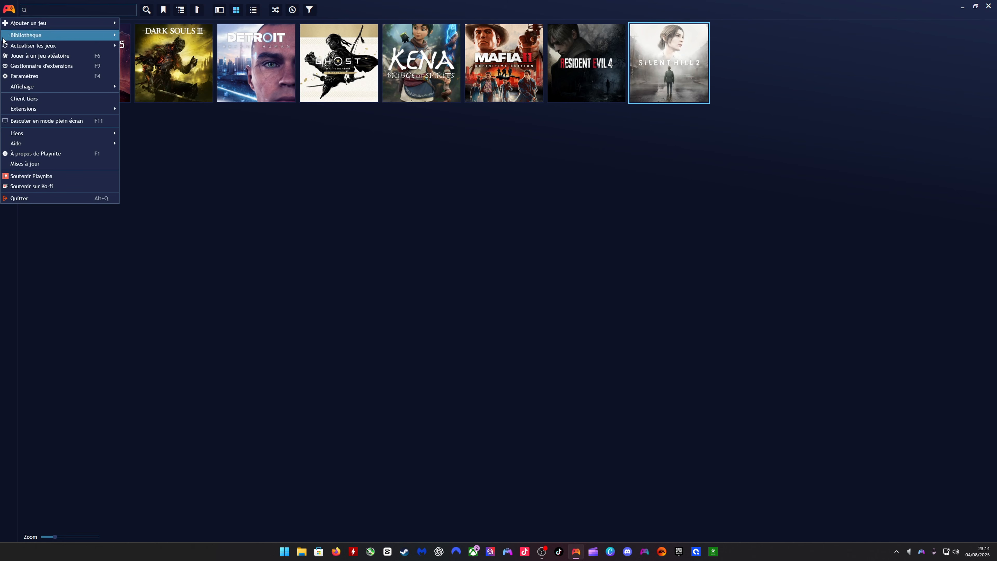
left_click(27, 66)
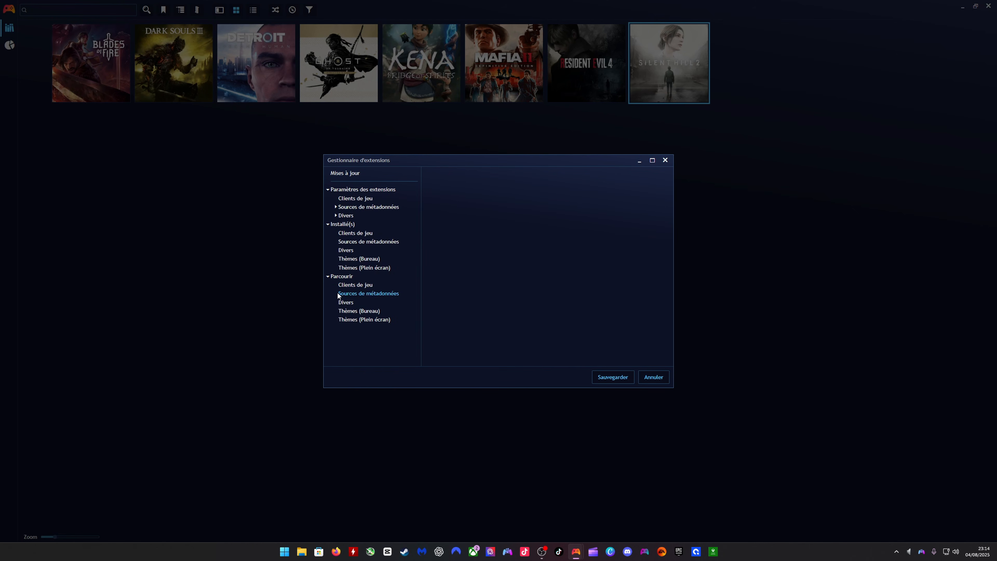
left_click(347, 303)
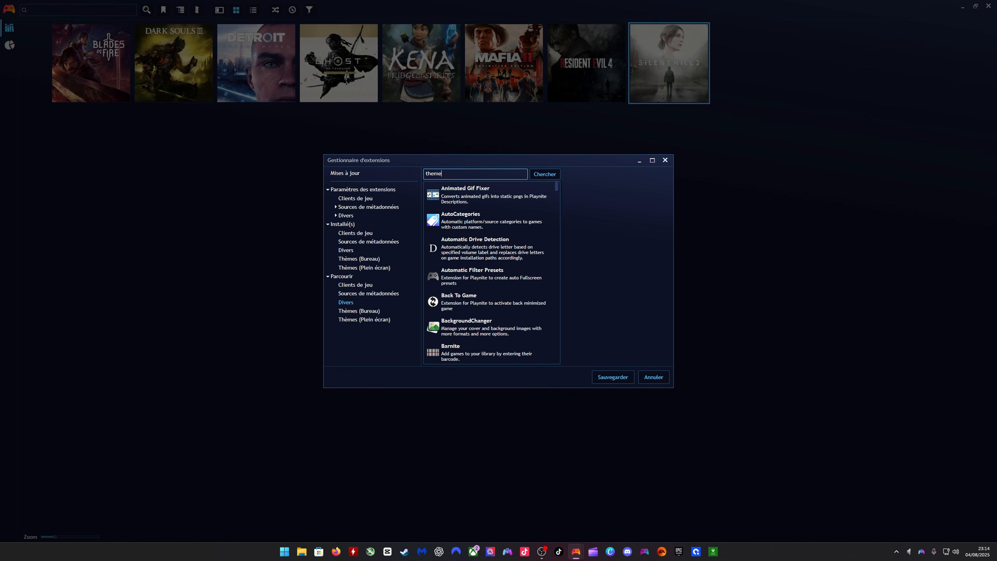
type("theme")
key("Return")
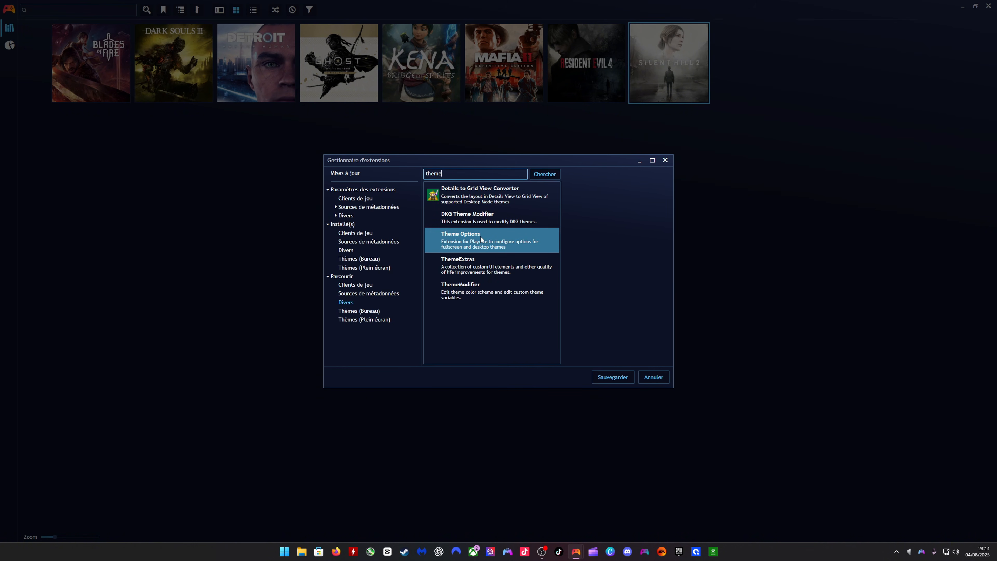
left_click(455, 244)
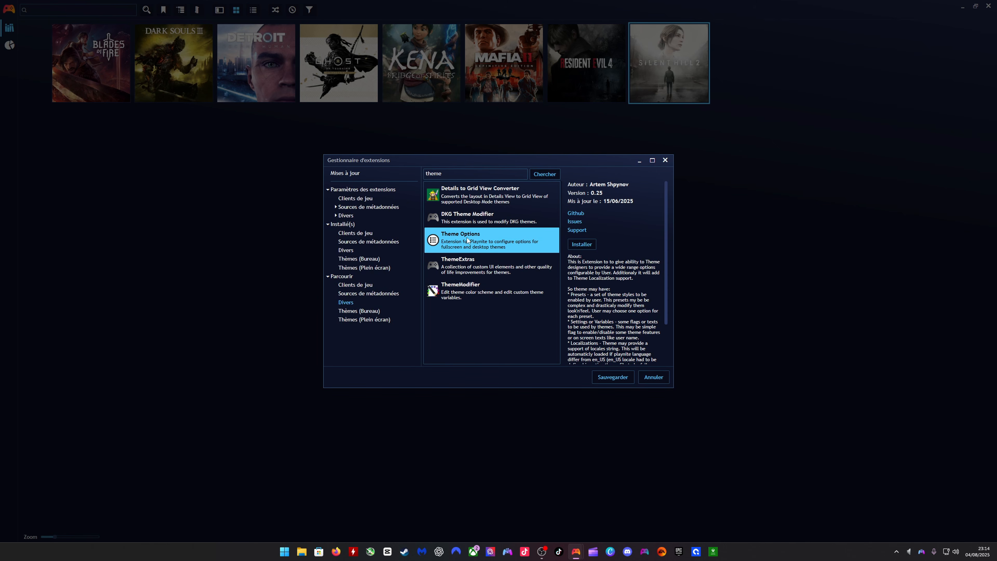
left_click(581, 244)
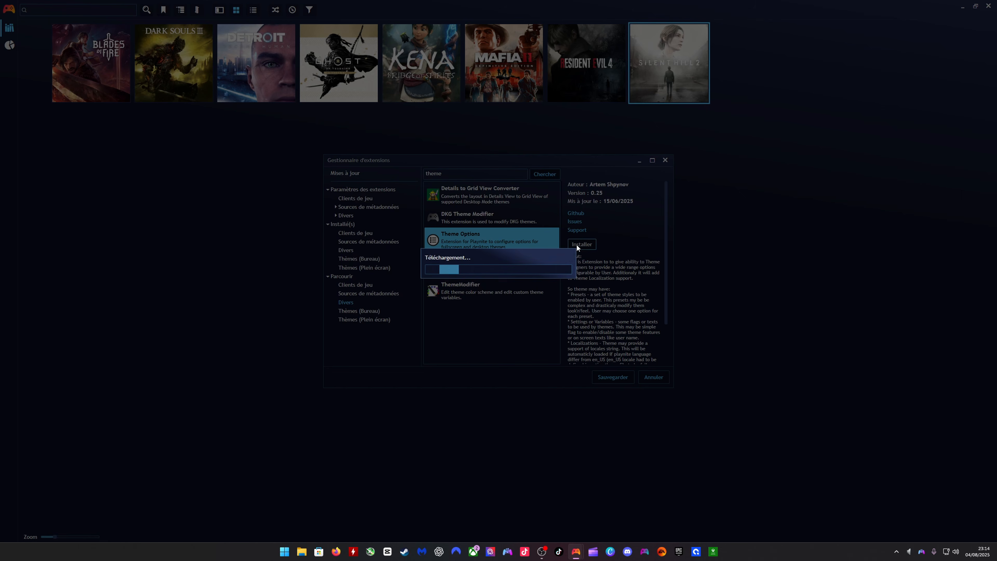
- Save the extension changes and restart Playnite to apply the Theme Options installation
left_click(447, 270)
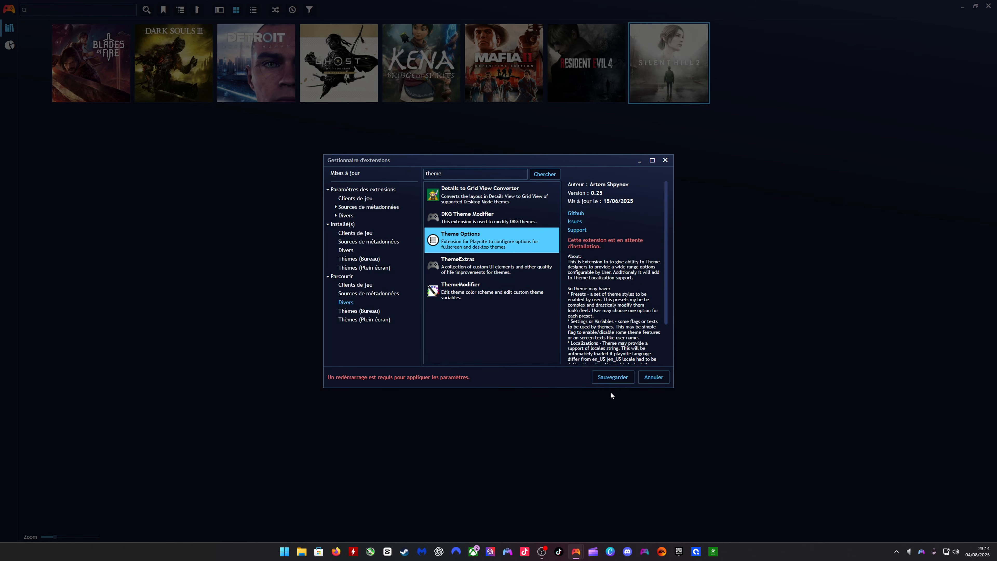
left_click(608, 378)
left_click(564, 280)
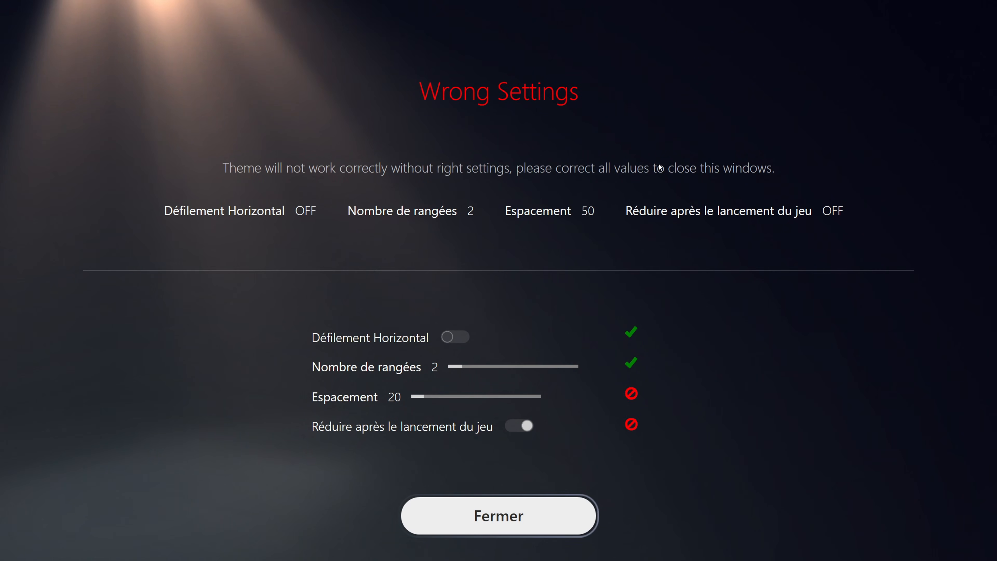
- Set the Espacement value to 50 on the theme's Wrong Settings screen
key("Up")
key("Up")
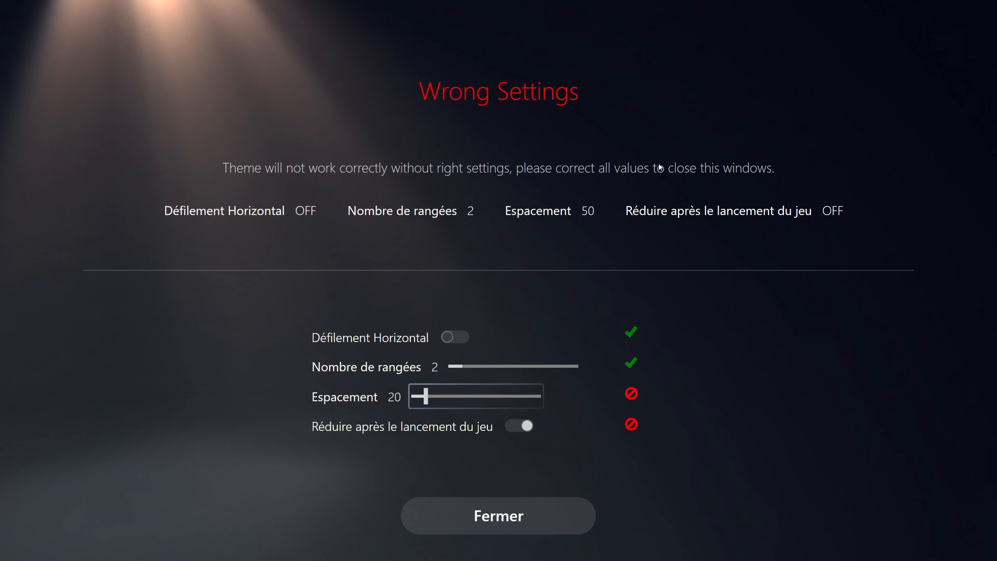
key("Up")
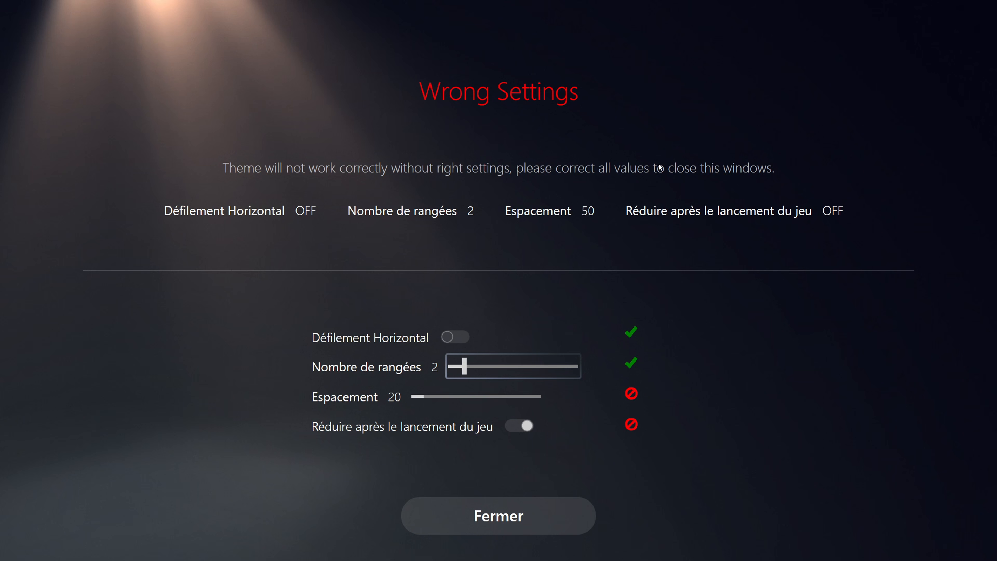
key("Left")
key("Right")
key("Down")
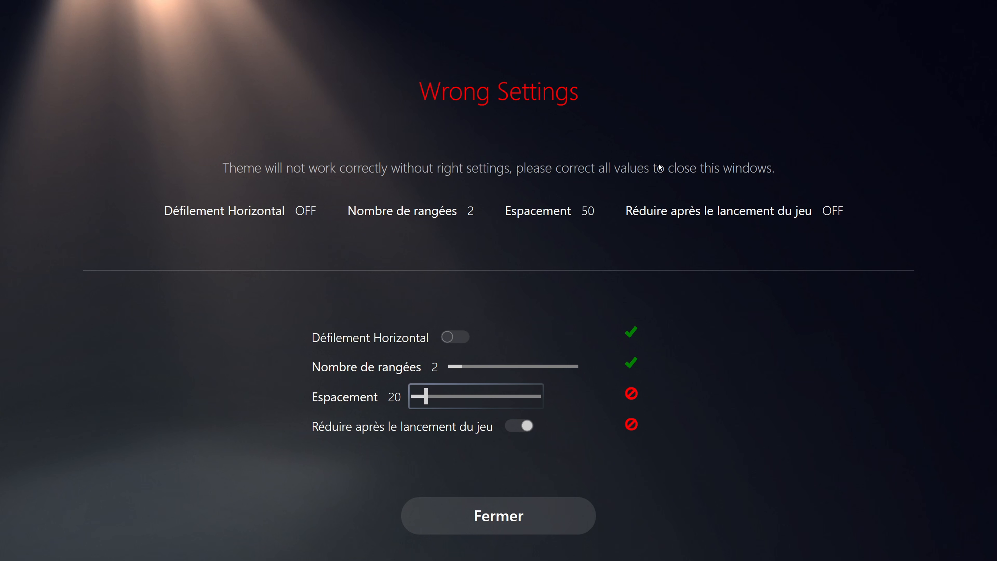
key("Left")
key("Left")
key("Left")
key("Left")
key("Left")
key("Left")
key("Left")
key("Left")
key("Left")
key("Left")
key("Left")
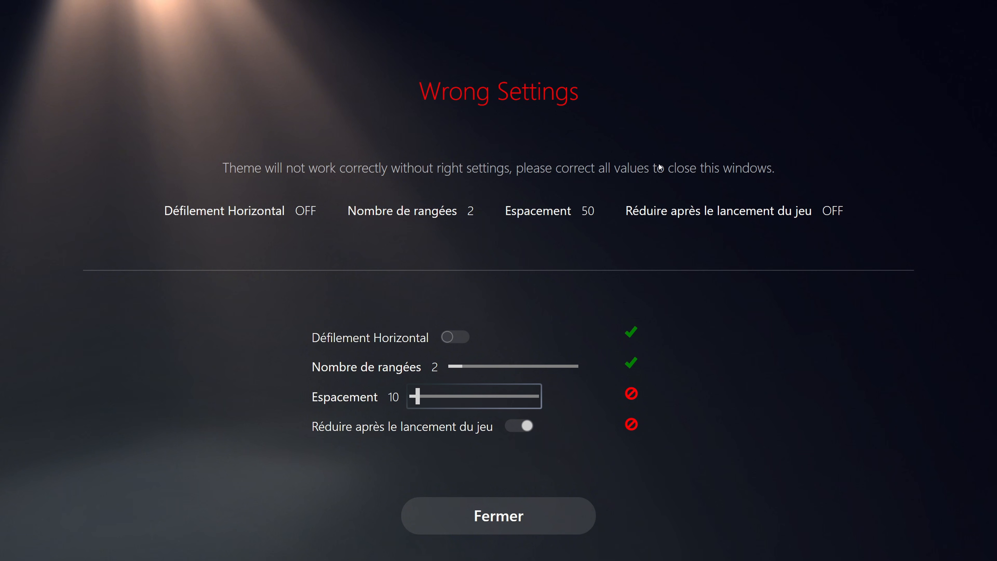
key("Left")
key("Left")
key("Left")
key("Left")
key("Left")
key("Left")
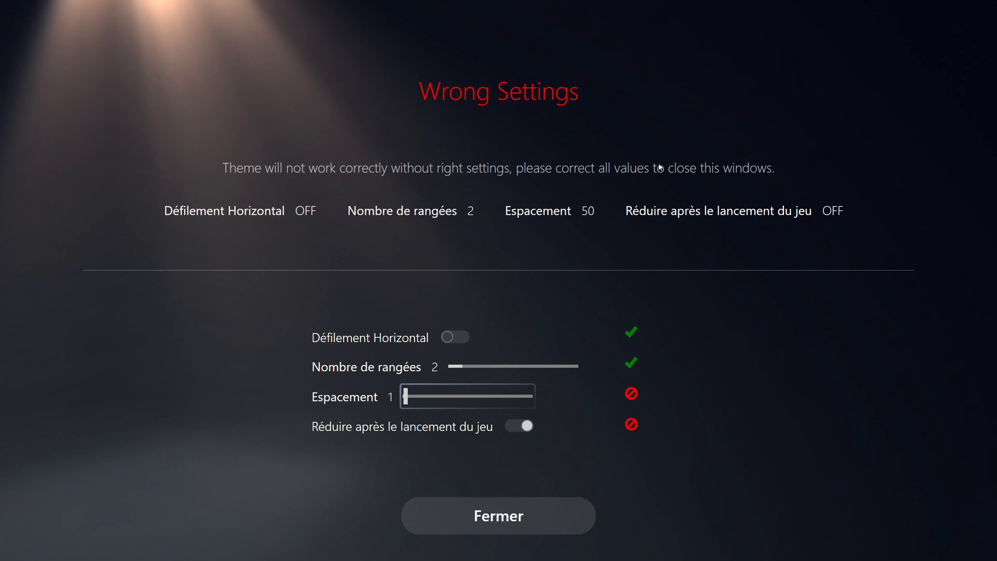
key("Right")
key("Right")
key("Right")
key("Right")
key("Right")
key("Right")
key("Right")
key("Right")
key("Right")
key("Right")
key("Right")
key("Right")
key("Right")
key("Right")
key("Right")
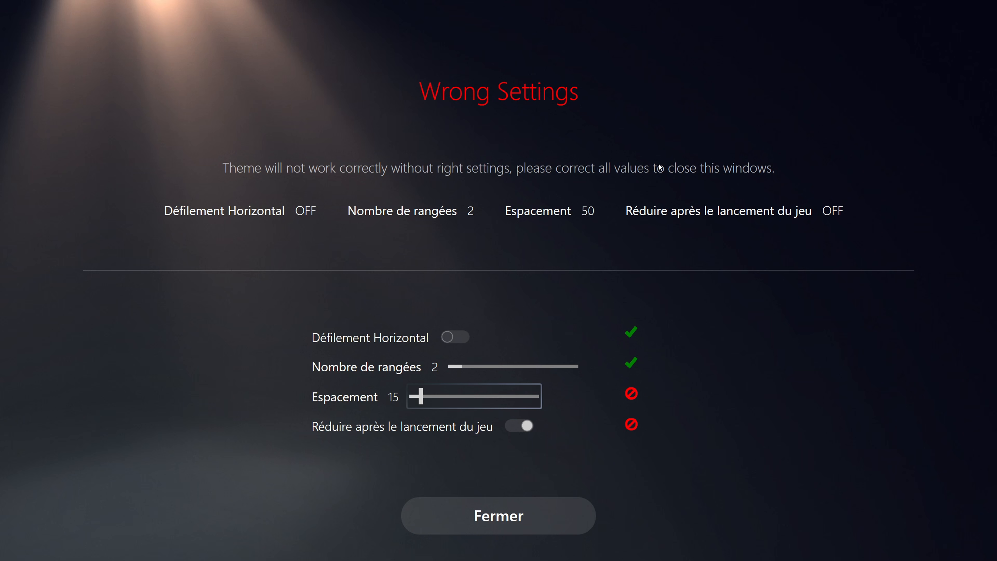
key("Right")
key("Right")
key("Right")
key("Right")
key("Right")
key("Right")
key("Right")
key("Right")
key("Right")
key("Right")
key("Right")
key("Right")
key("Right")
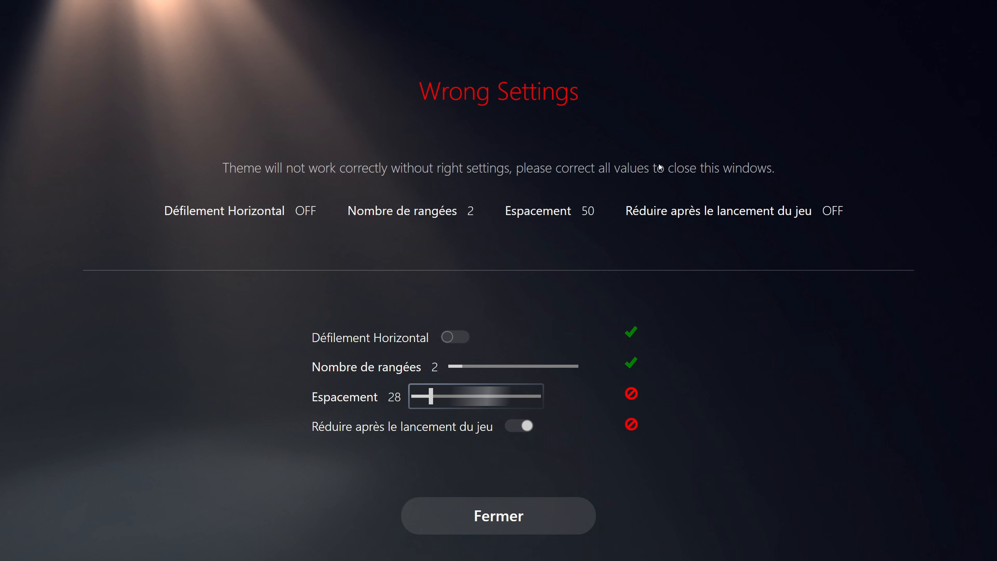
key("Right")
key("Right")
key("Right")
key("Right")
key("Right")
key("Right")
key("Right")
key("Right")
key("Right")
key("Right")
key("Right")
key("Right")
key("Right")
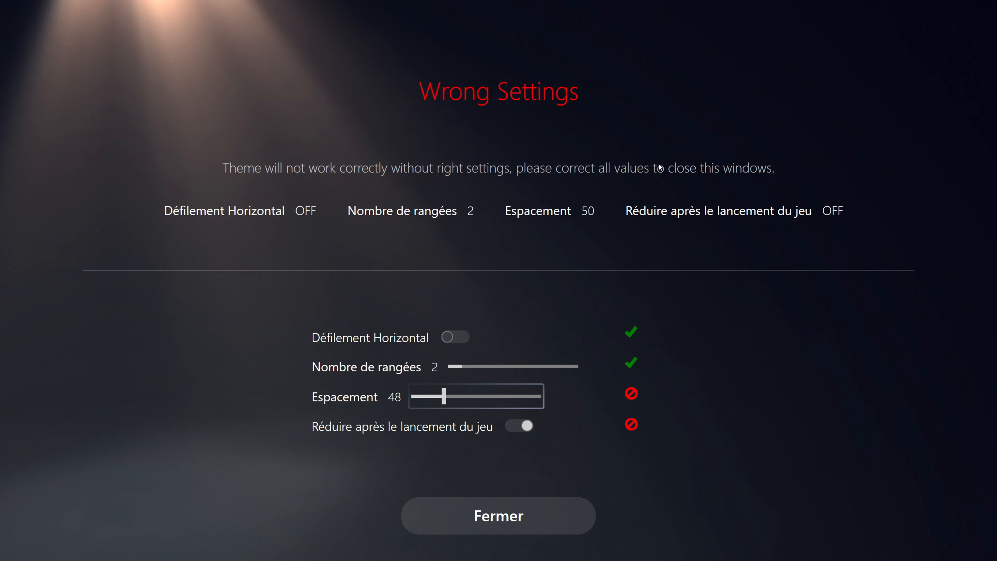
key("Left")
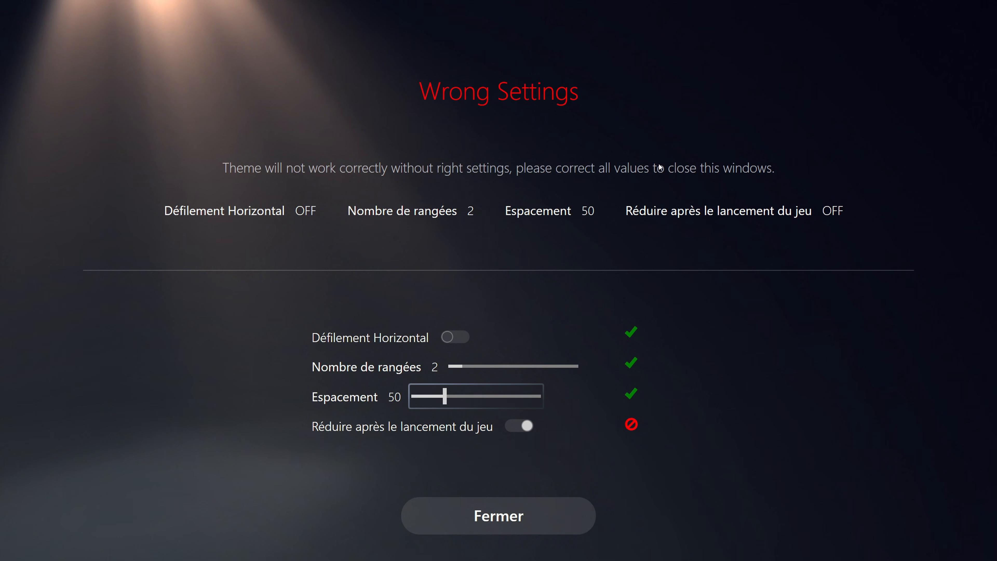
- Turn off "Réduire après le lancement du jeu" and close the Wrong Settings screen
key("Tab")
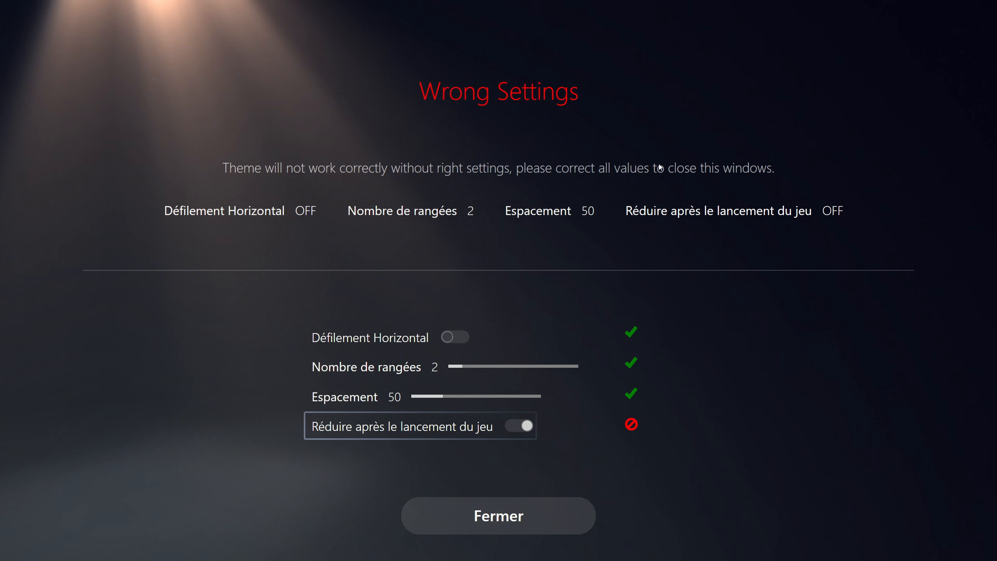
key("Down")
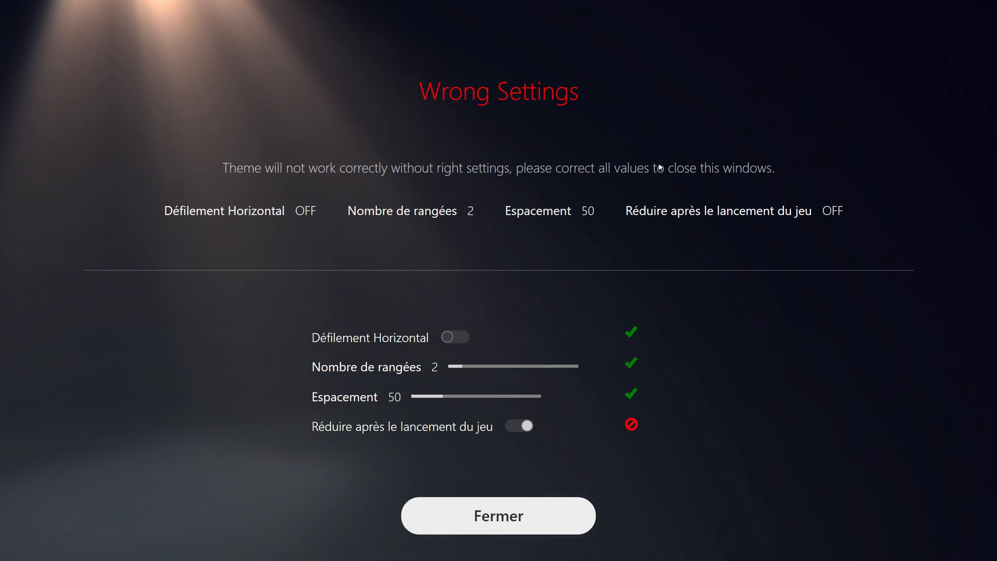
key("Up")
key("space")
key("Down")
key("Return")
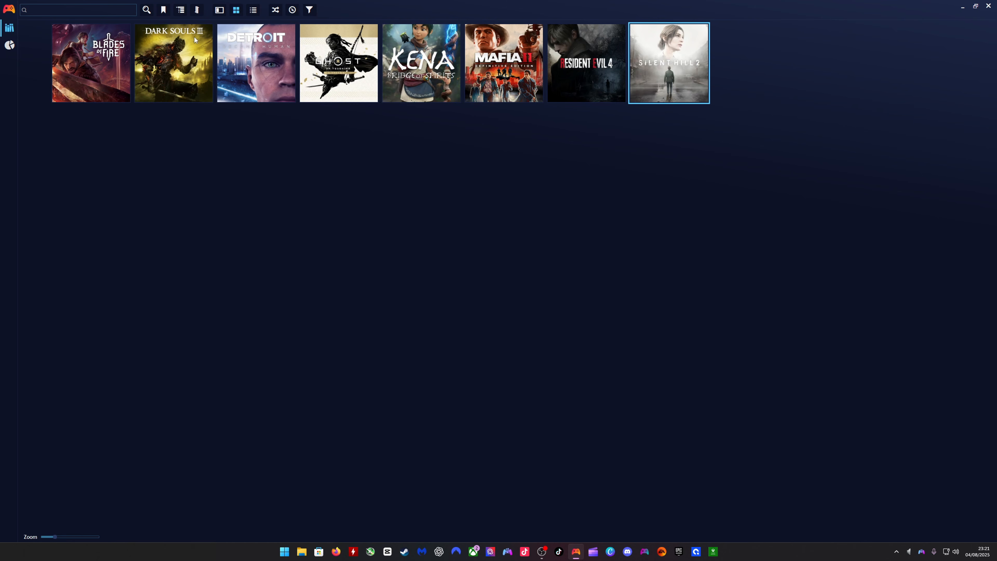
- Open Playnite's general settings in desktop mode, review the startup and game-launch options, and save them
left_click(9, 8)
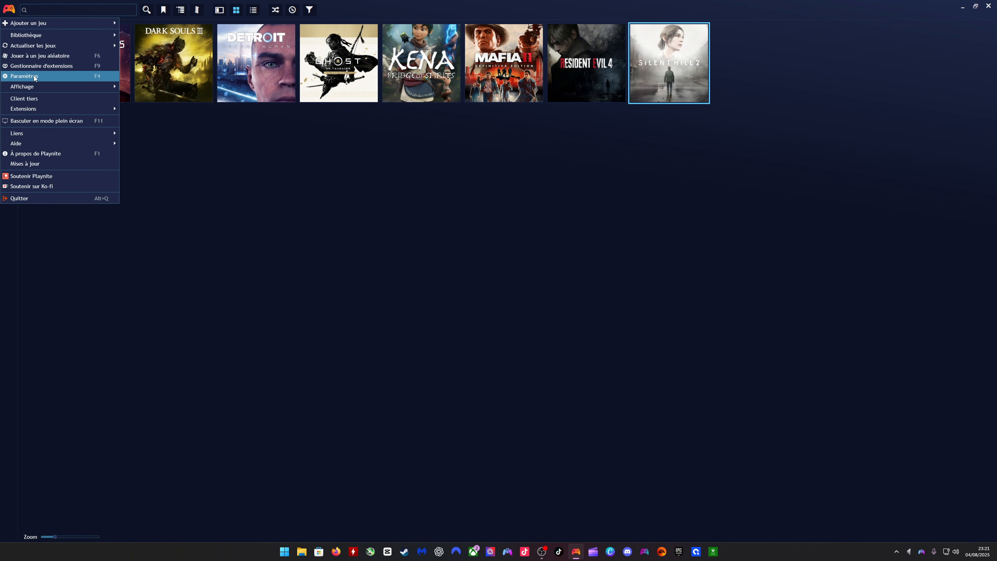
left_click(27, 75)
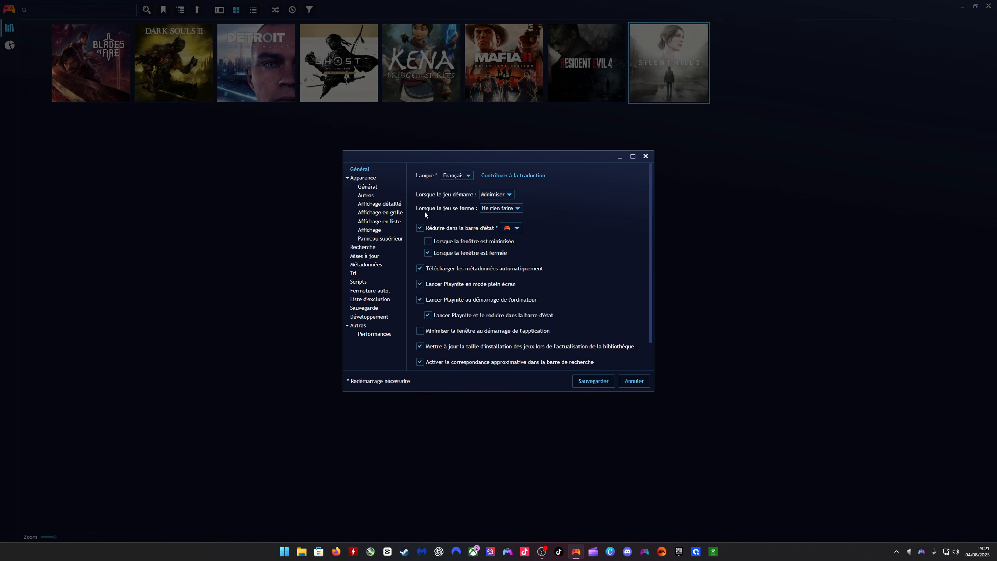
left_click(596, 381)
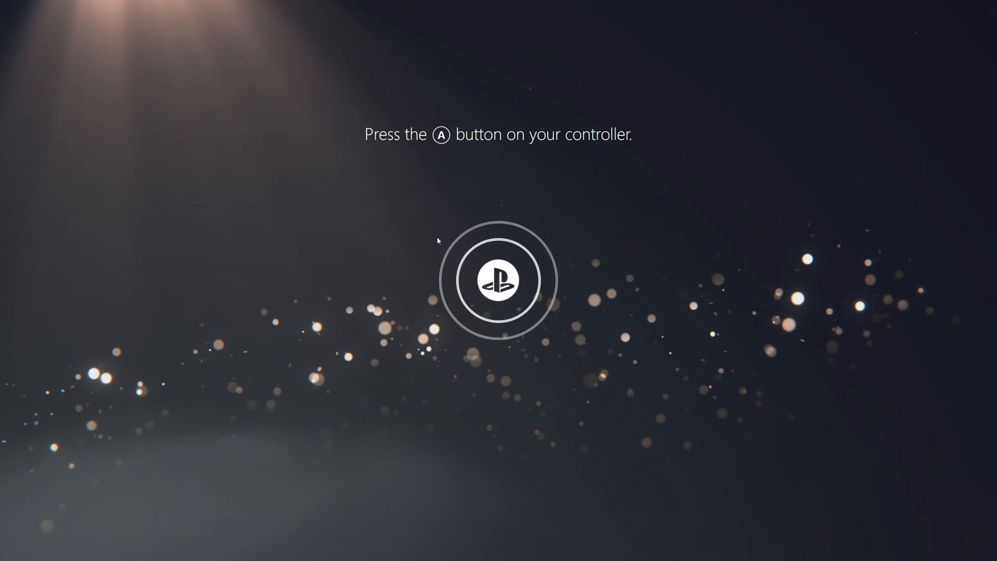
- Enter the PS5reborn fullscreen home from the welcome screen and browse the game row as far as Mafia II
key("Return")
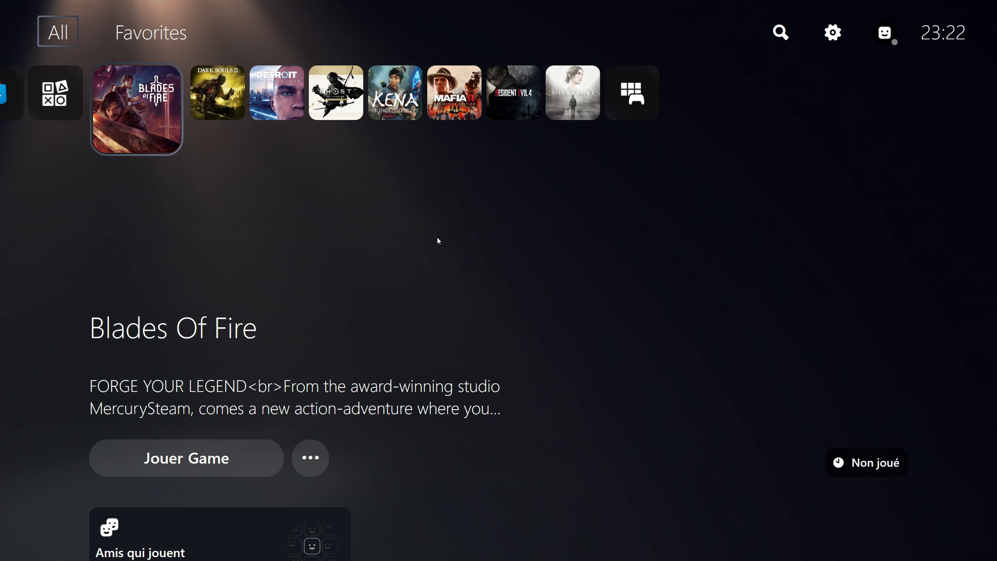
key("Right")
key("Right")
key("Down")
key("Down")
key("Up")
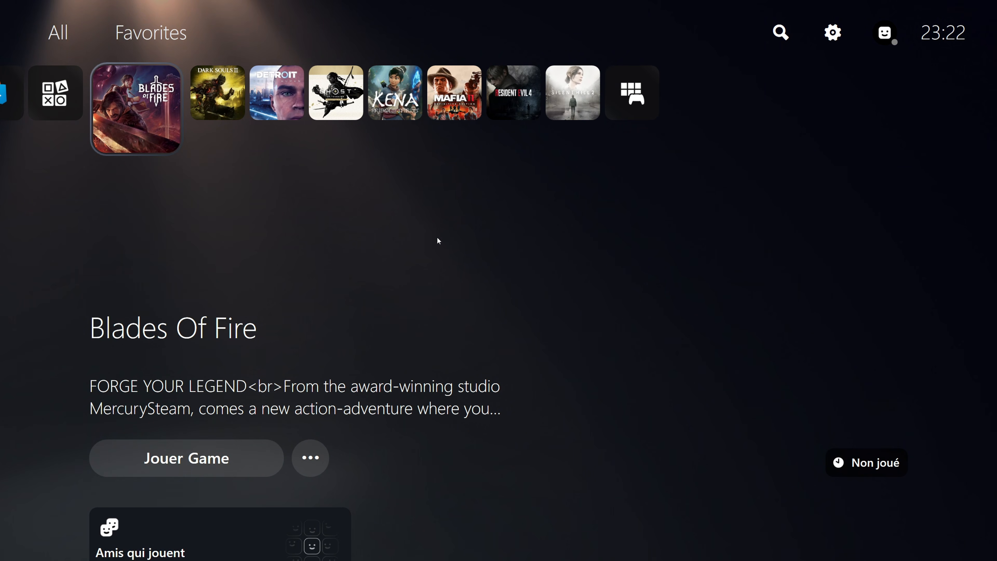
key("Right")
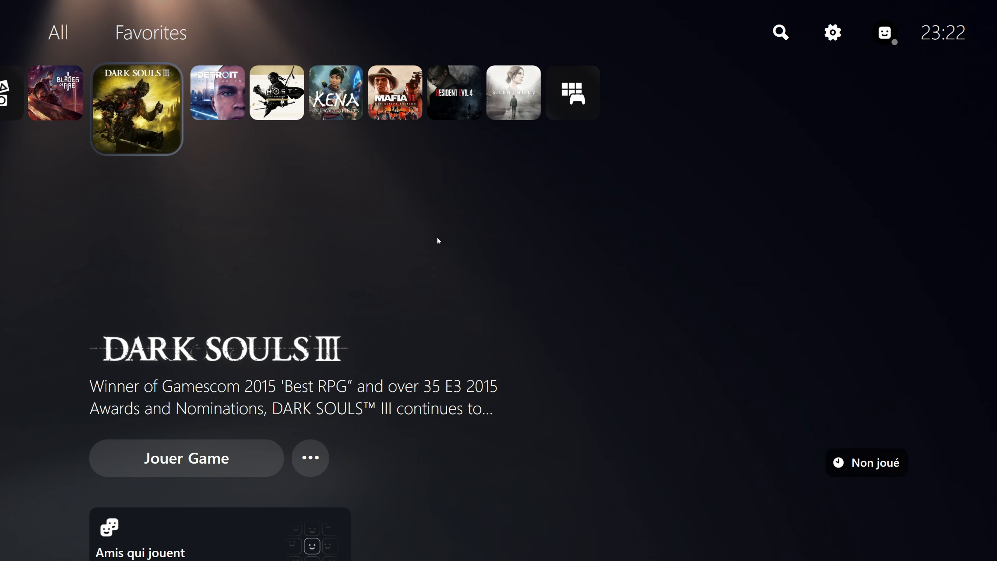
key("Right")
key("Right")
key("Right")
key("Right")
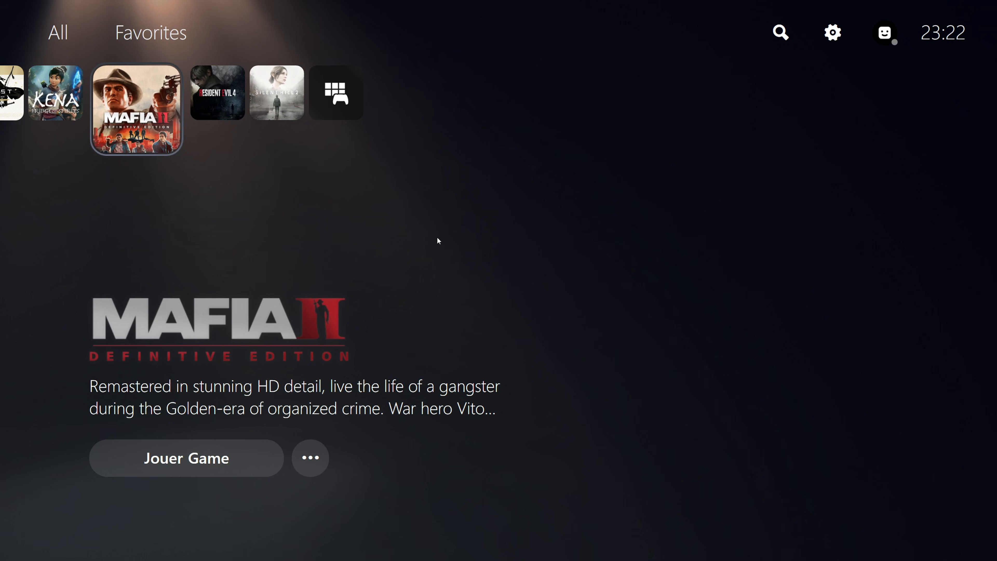
key("Up")
key("Right")
key("Right")
key("Left")
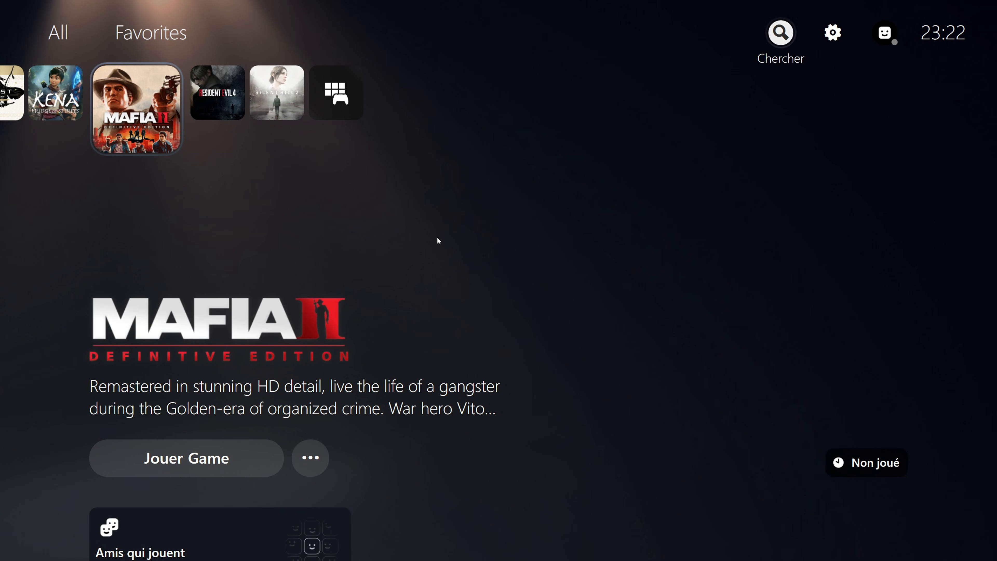
key("Right")
key("Return")
key("Up")
key("Up")
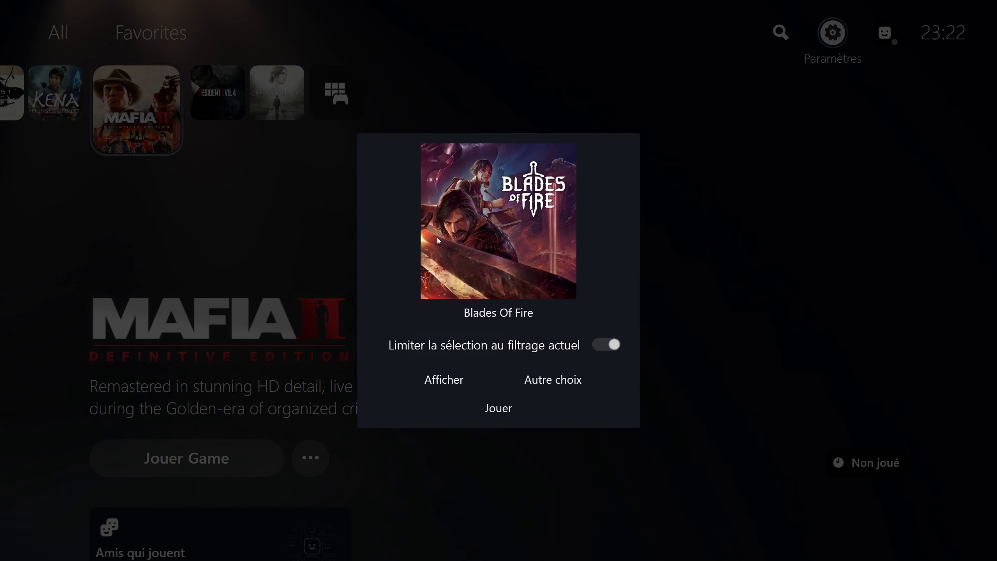
key("Down")
key("Right")
key("Up")
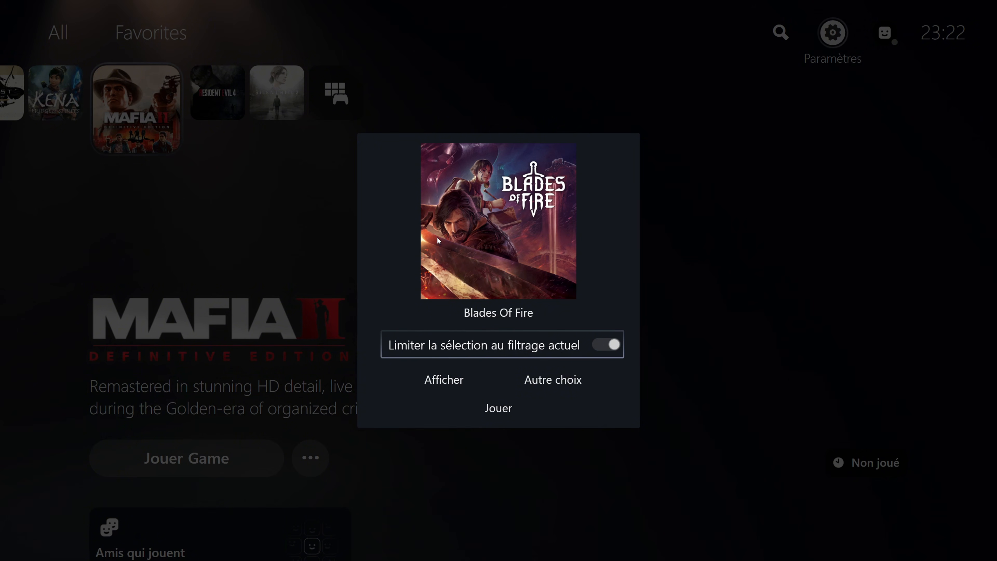
key("Down")
key("Right")
key("Down")
key("Up")
key("Right")
key("Escape")
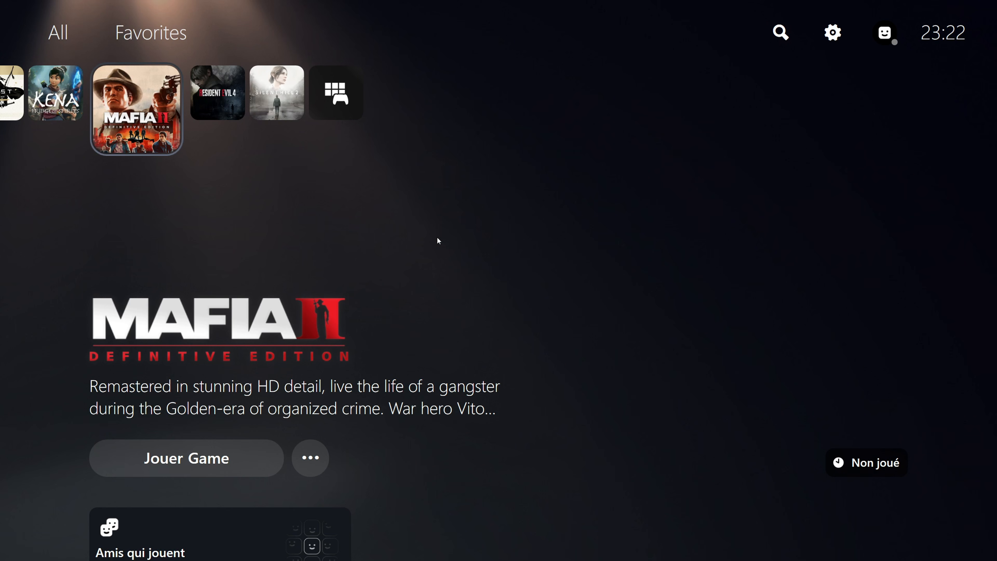
- Open the Entrée page of the fullscreen settings from the PS5reborn main menu
key("Right")
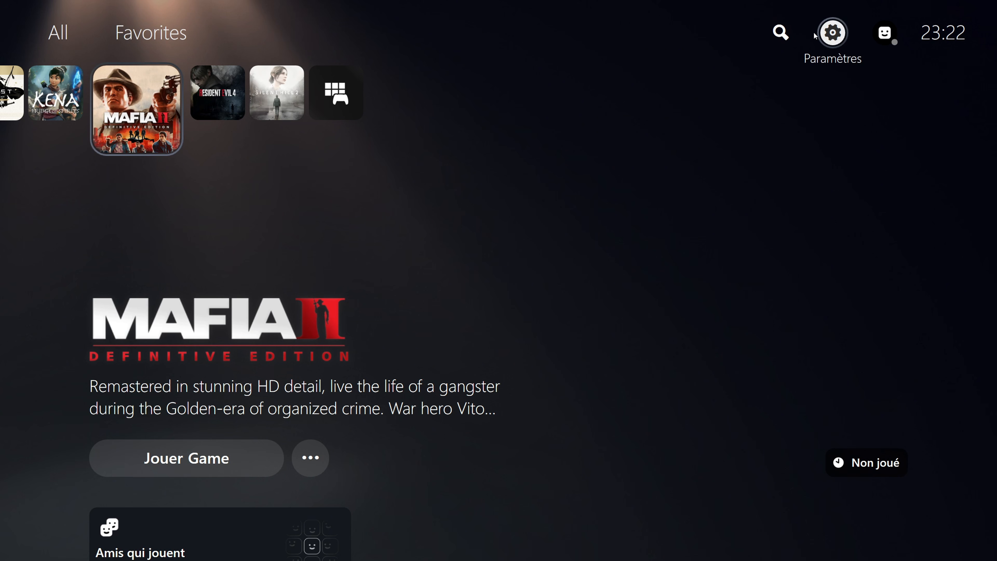
left_click(834, 35)
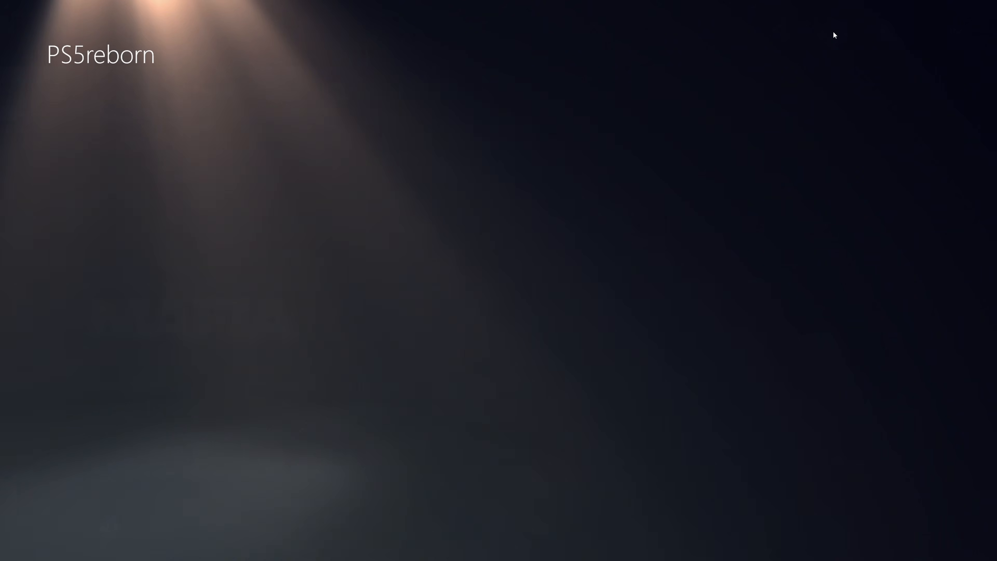
key("Down")
key("Down")
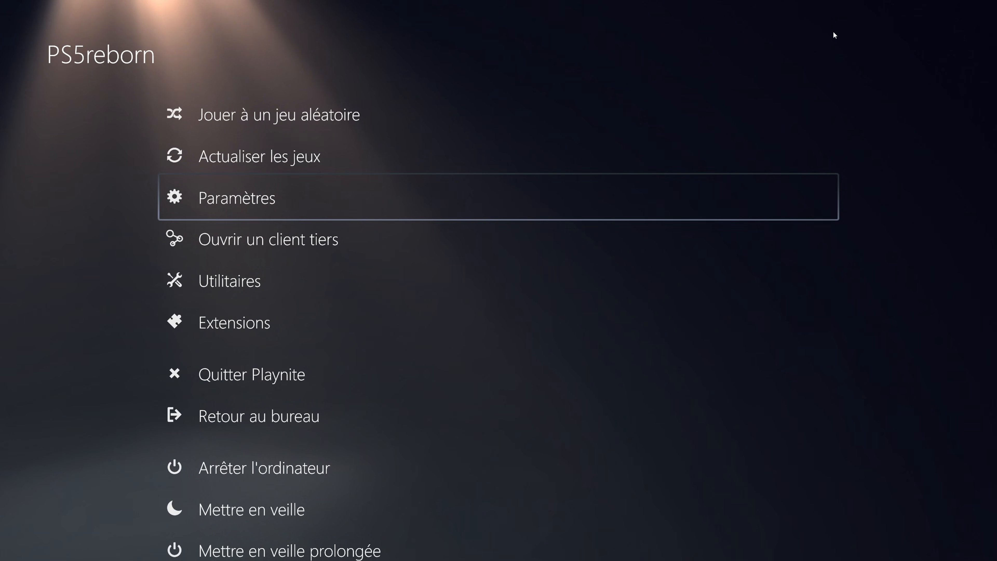
key("Return")
key("Down")
key("Down")
key("Down")
key("Down")
key("Down")
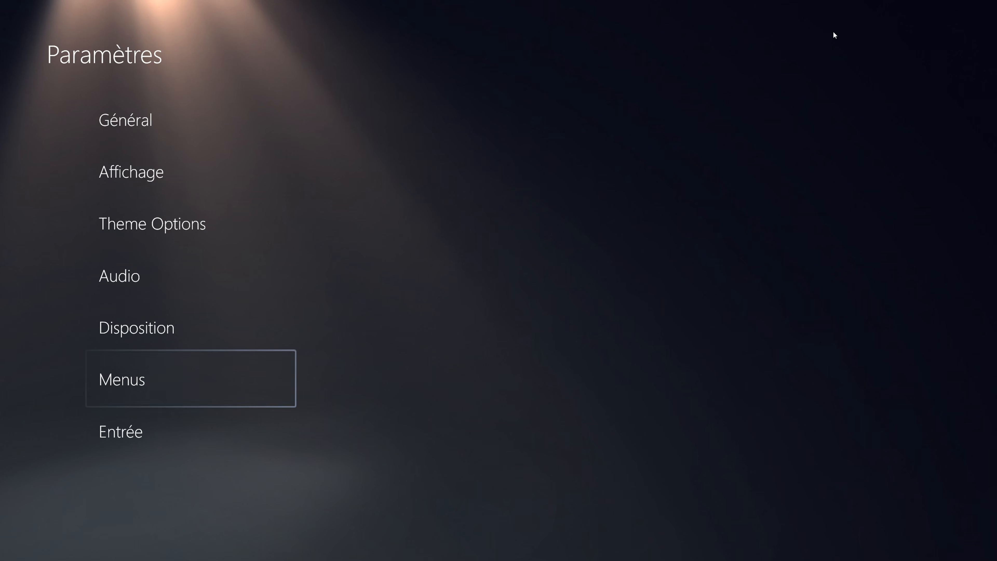
key("Down")
key("Return")
key("Up")
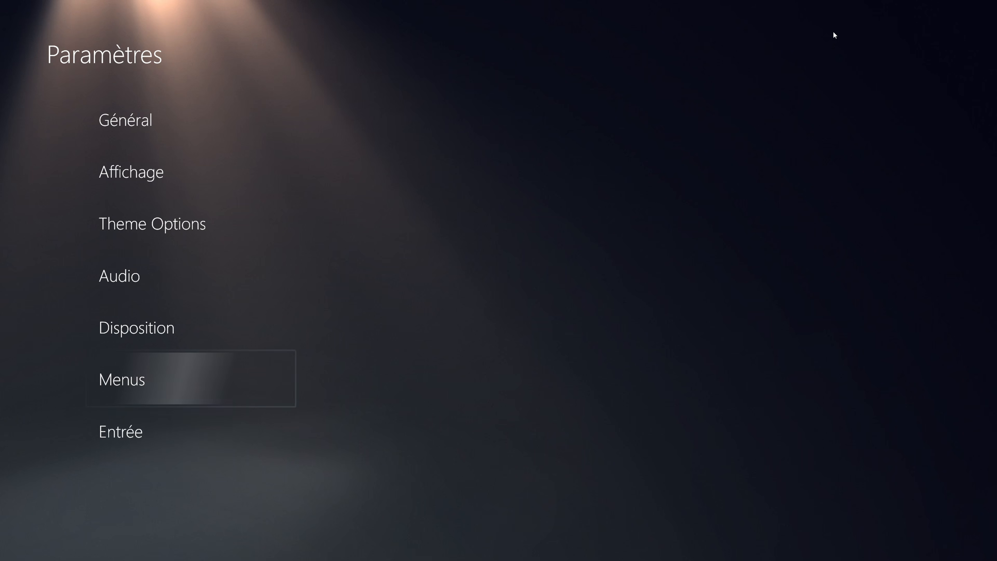
key("Down")
key("Return")
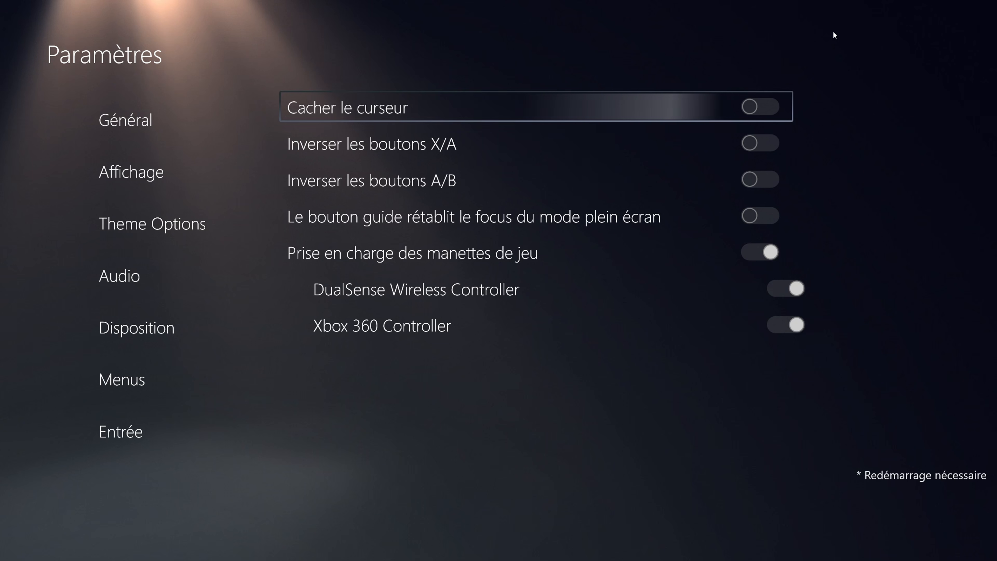
- Disable the Xbox 360 Controller under the game controller support options
key("Down")
key("Down")
key("Down")
key("Down")
key("Down")
key("Down")
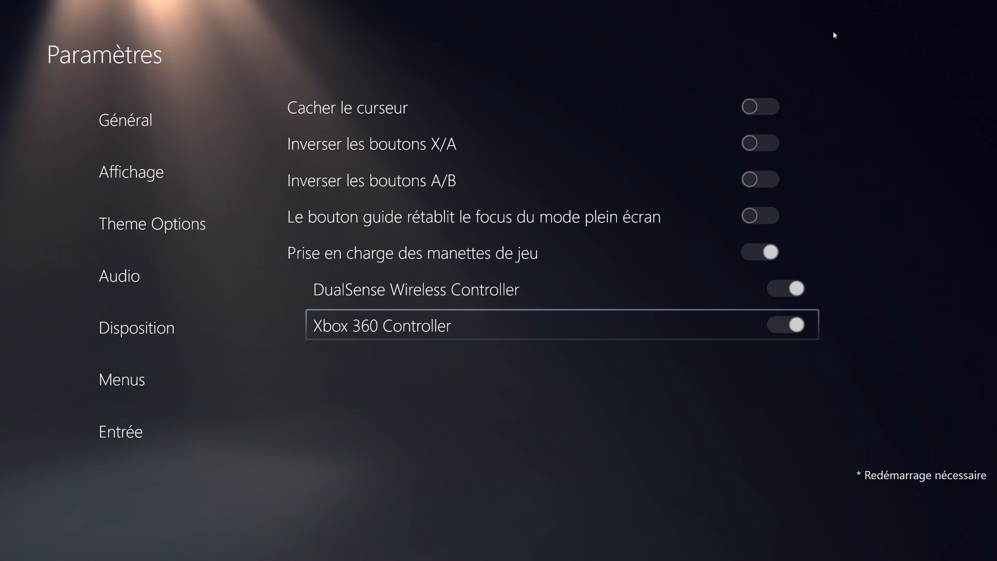
key("Up")
key("Down")
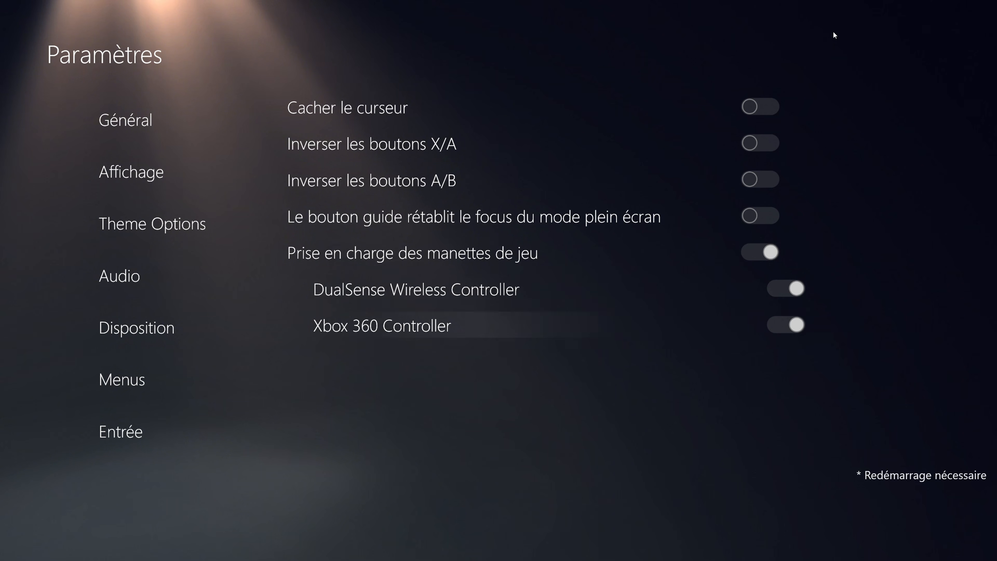
key("Return")
- Enable the "Cacher le curseur" option in the input settings
key("Up")
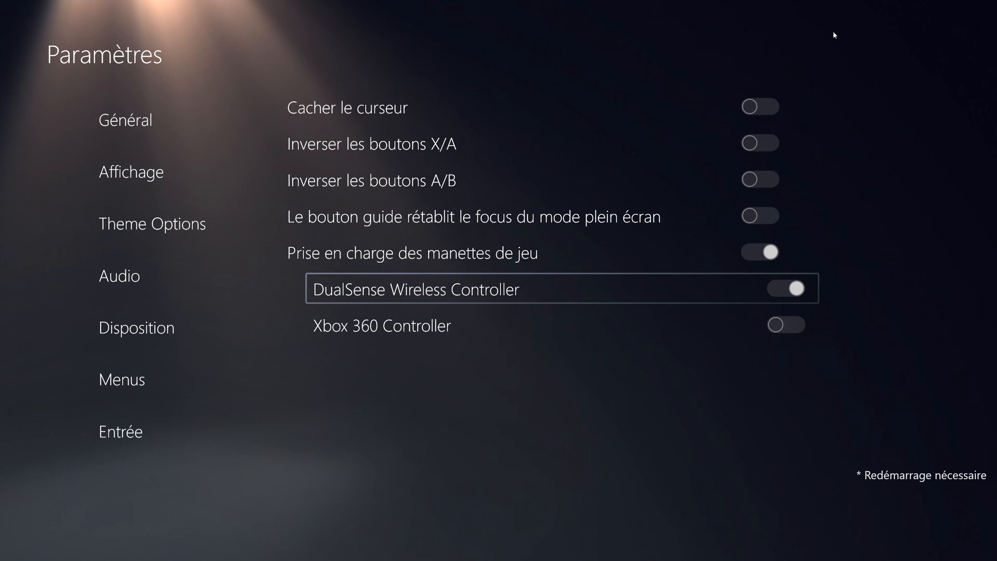
key("Up")
key("Up")
key("Up")
key("Up")
key("Up")
key("Return")
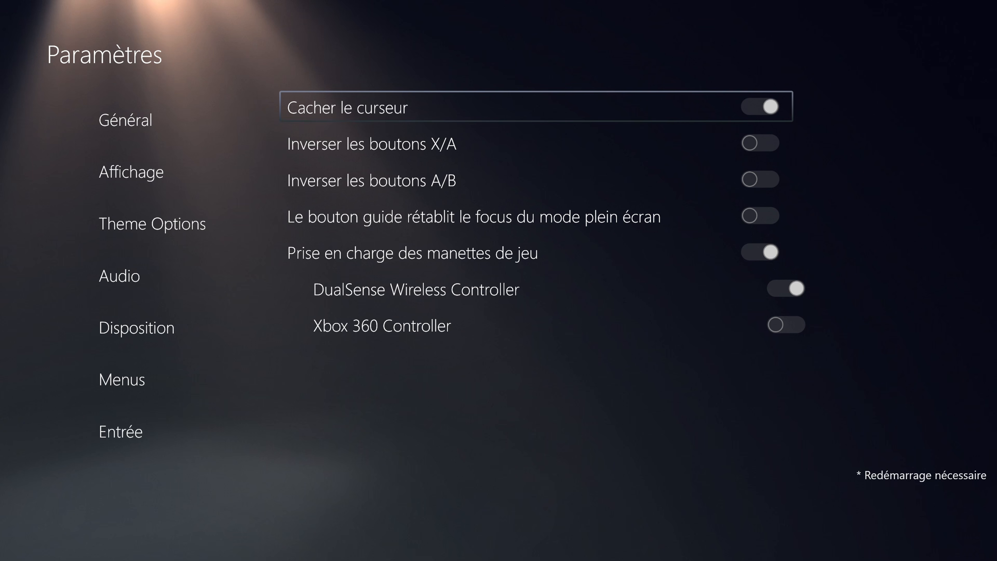
- Enable "Menu : Afficher les images de fond" on the Affichage page of the fullscreen settings
key("Escape")
key("Up")
key("Up")
key("Up")
key("Up")
key("Up")
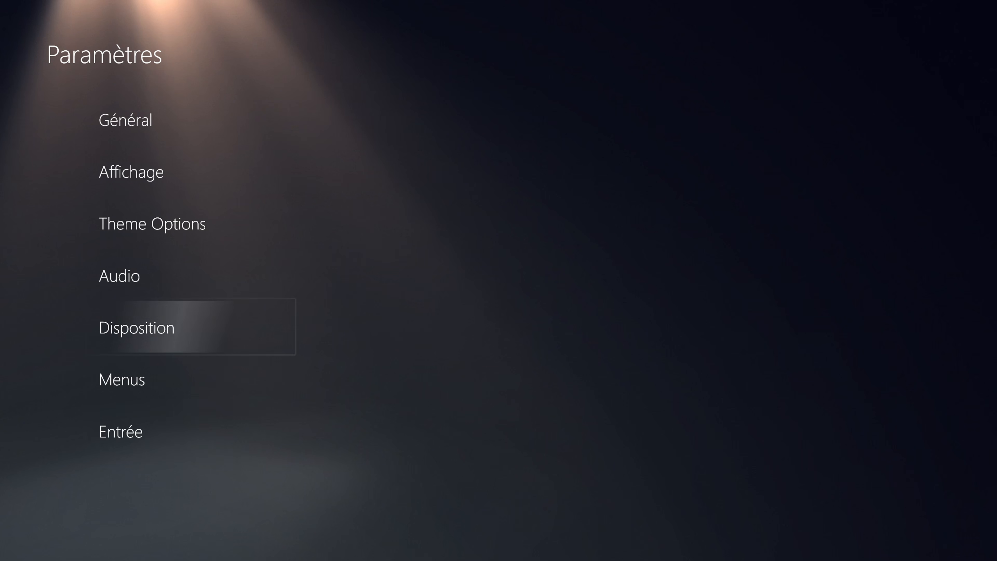
key("Return")
key("Down")
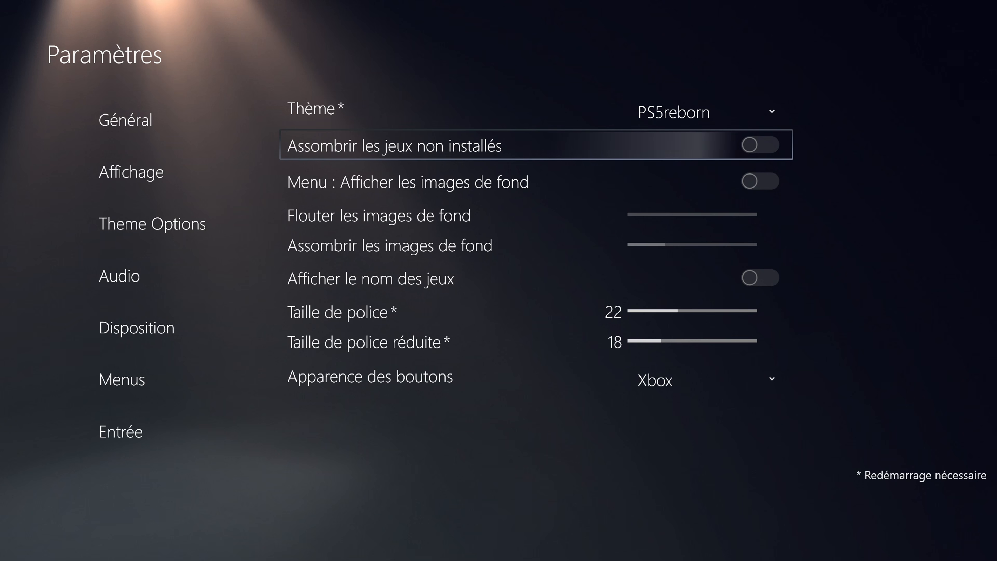
key("Down")
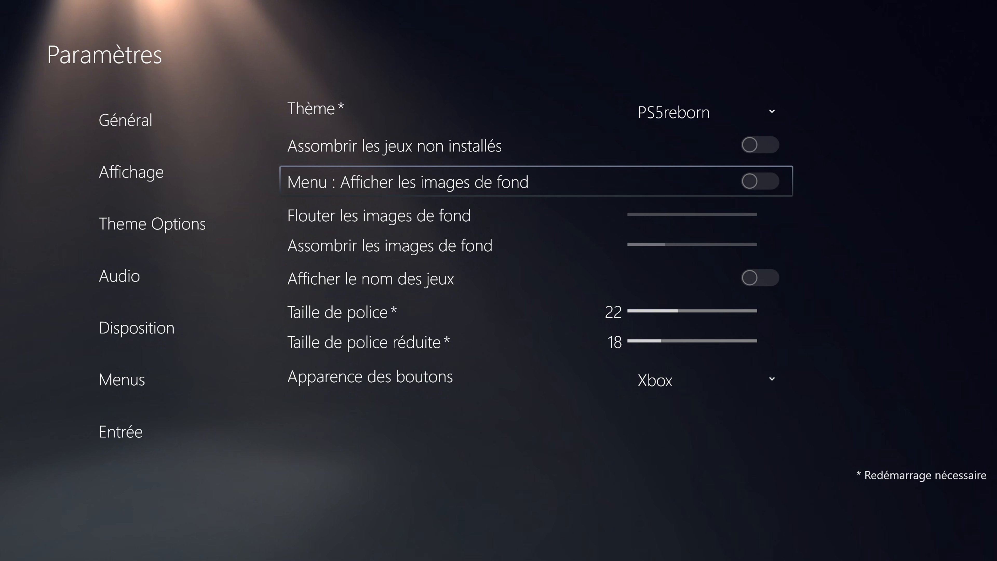
key("Return")
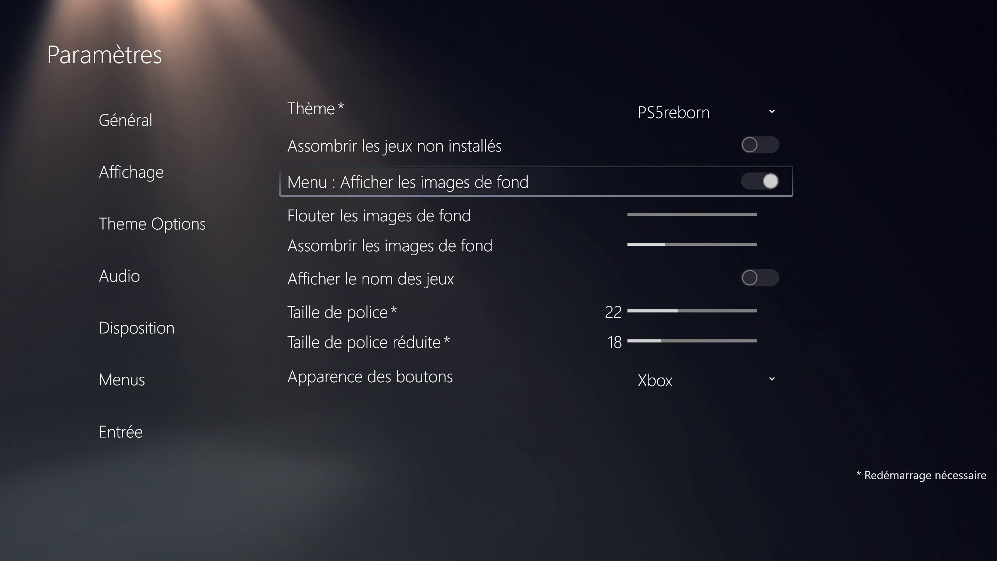
- Set the background image blur to its minimum and leave the settings for the fullscreen home
key("Down")
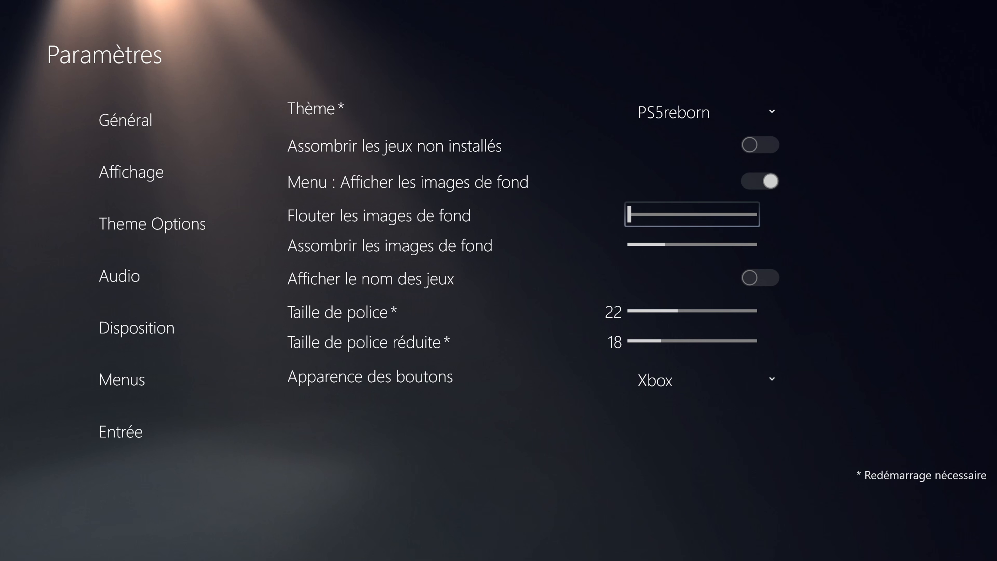
key("Right")
key("Left")
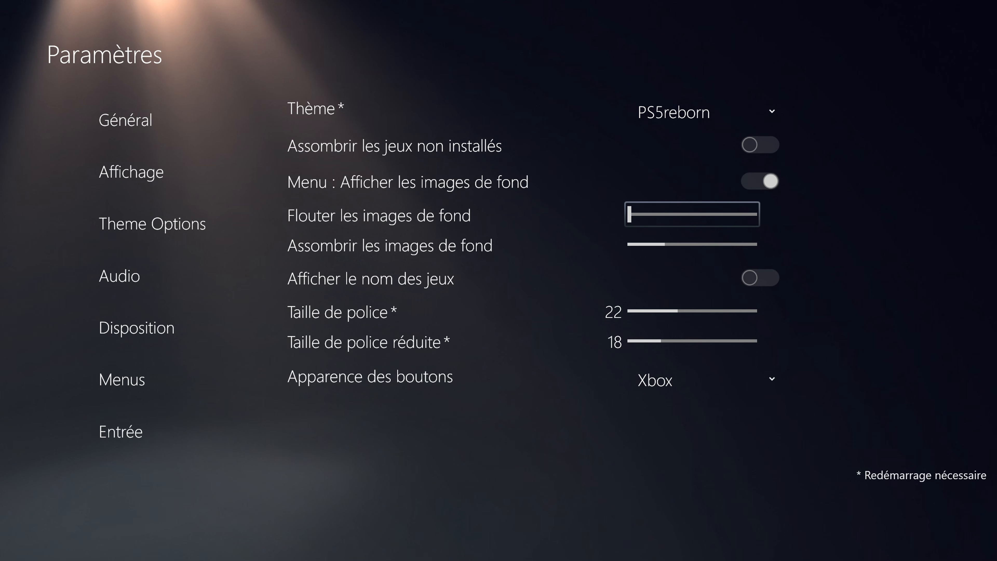
key("Down")
key("Down")
key("Escape")
key("Escape")
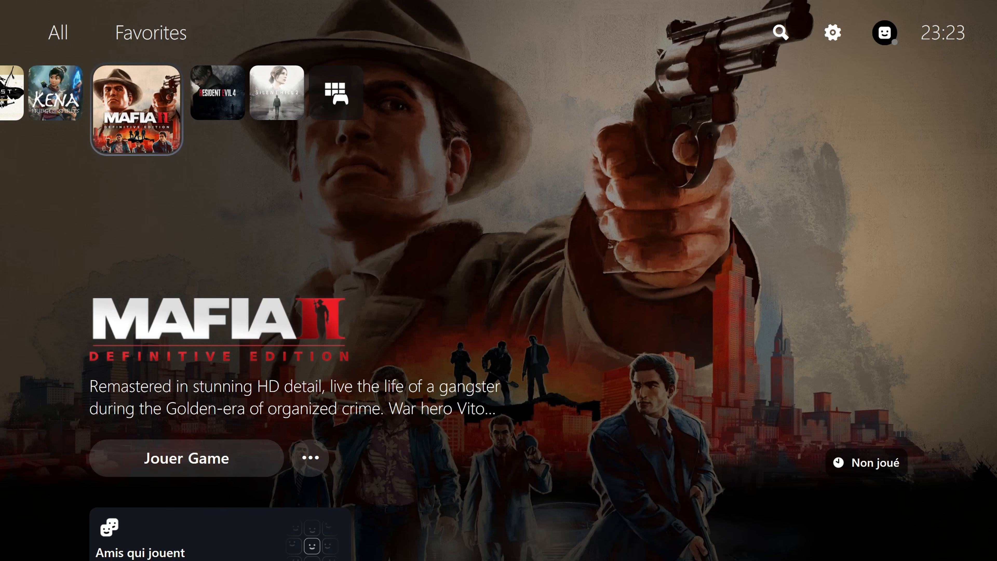
- Browse the home row back from Mafia II to the PlayStation Store tile and return to Blades Of Fire
key("Left")
key("Left")
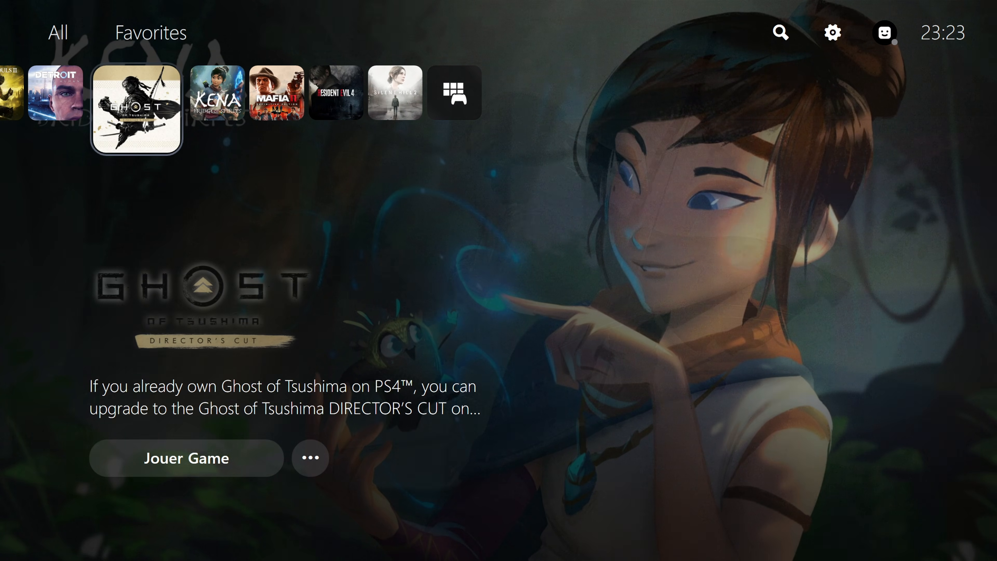
key("Left")
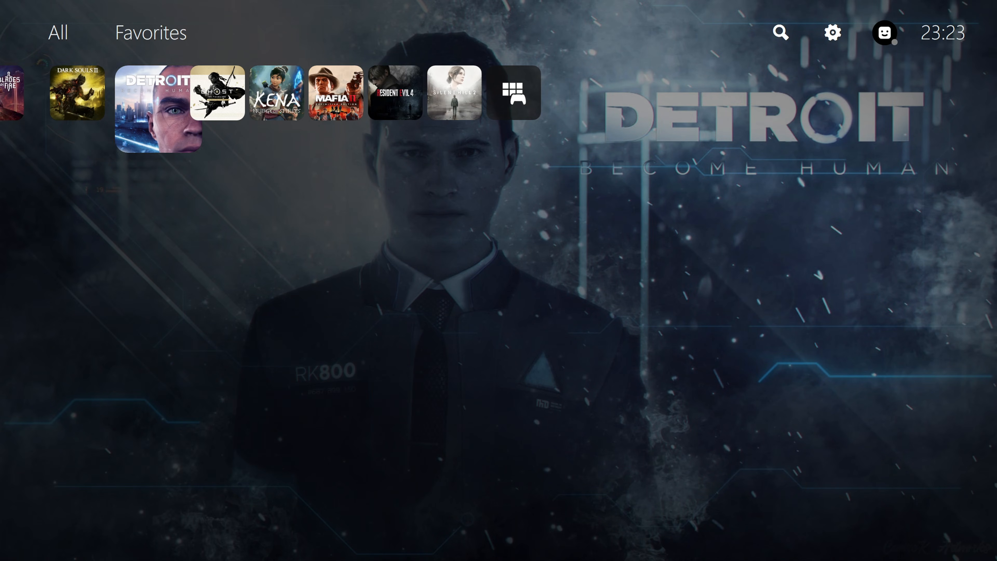
key("Left")
key("Left")
key("Left")
key("Left")
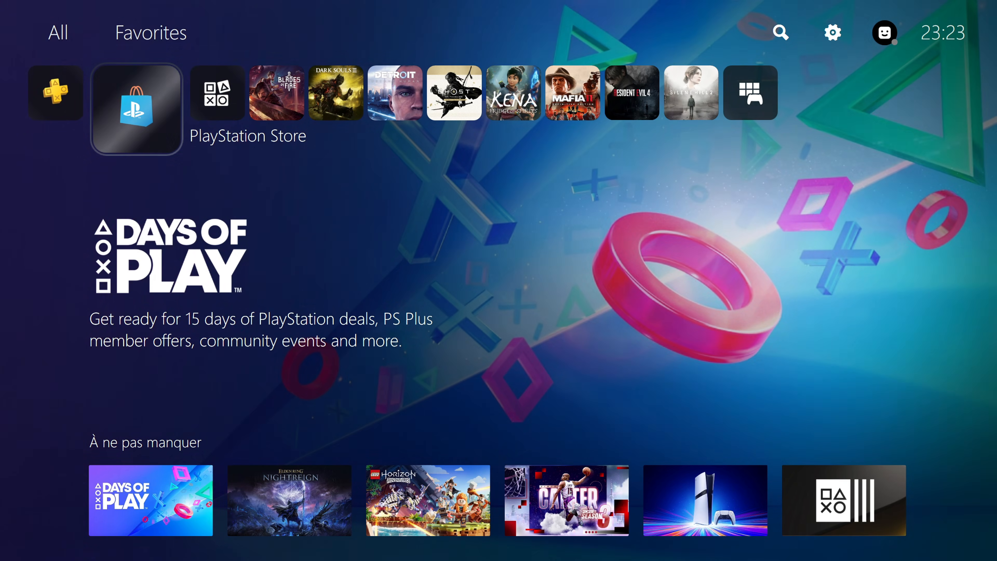
key("Left")
key("Right")
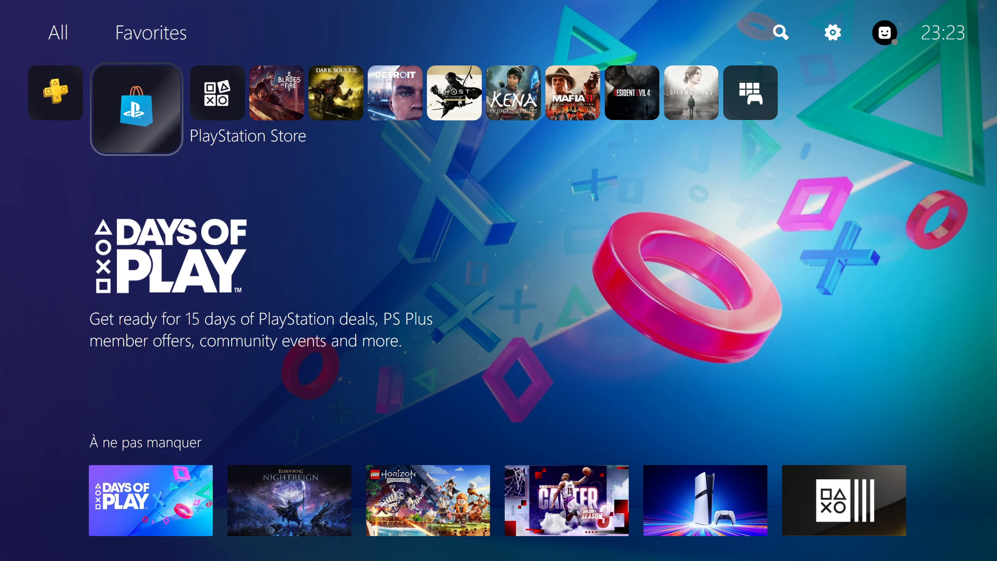
key("Right")
key("Right")
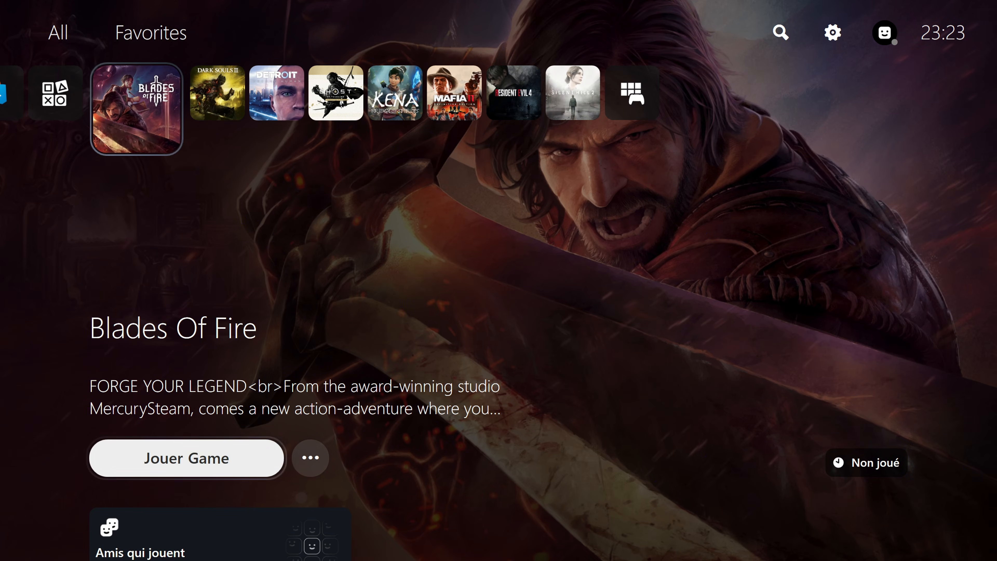
- Examine the Blades Of Fire page down to its media item and the Dark Souls III details page
key("Down")
key("Down")
key("Down")
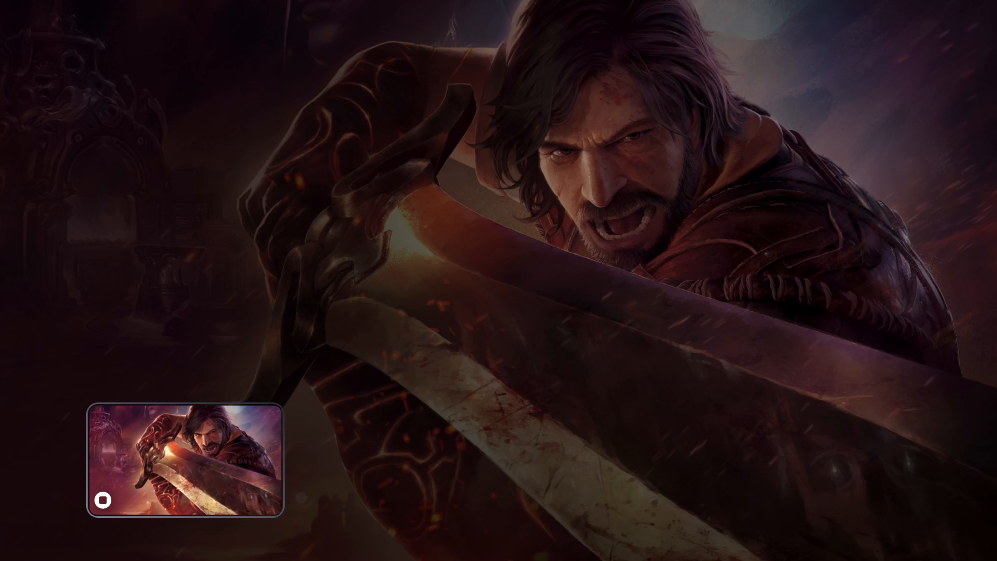
key("Return")
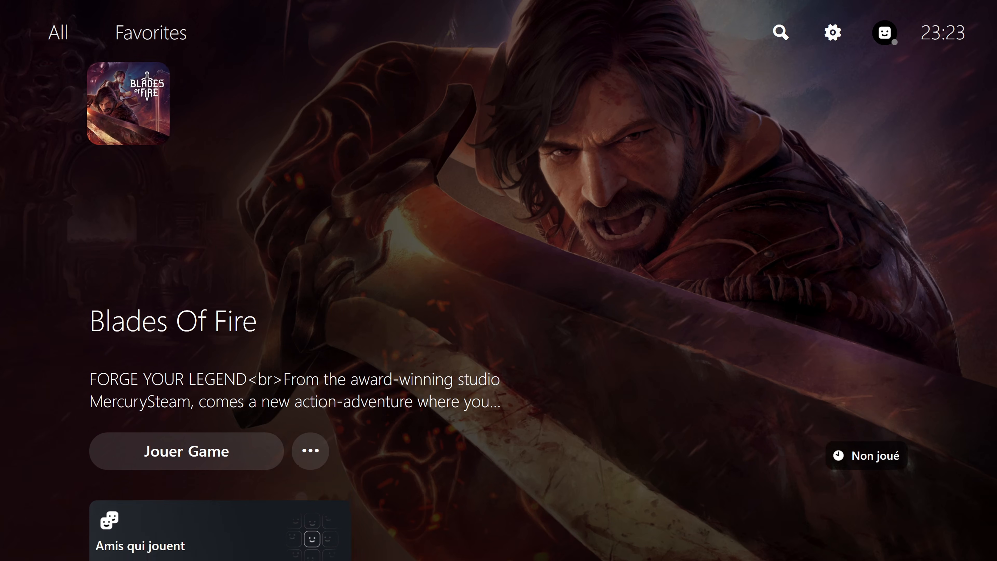
key("Right")
key("Down")
key("Down")
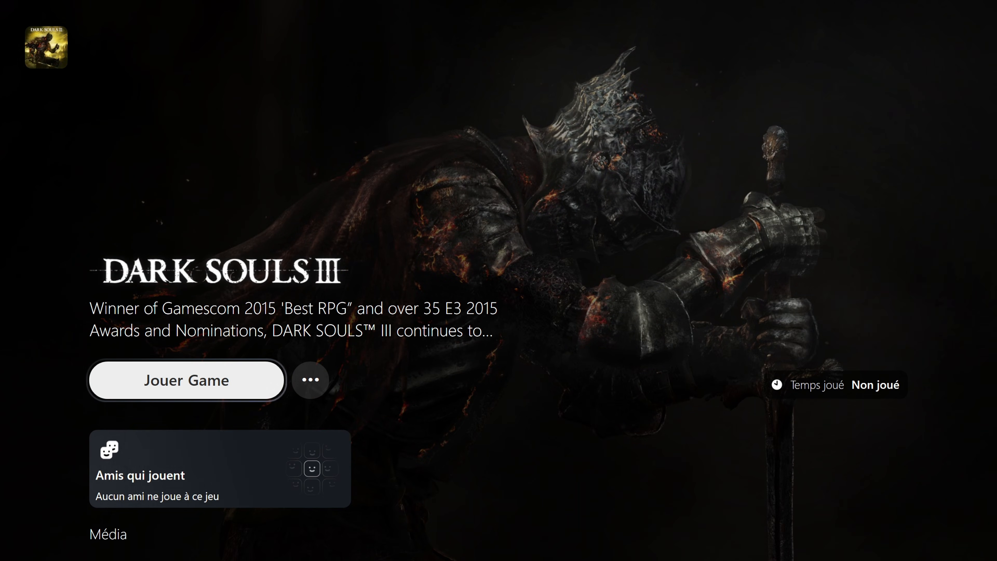
key("Up")
key("Up")
key("Up")
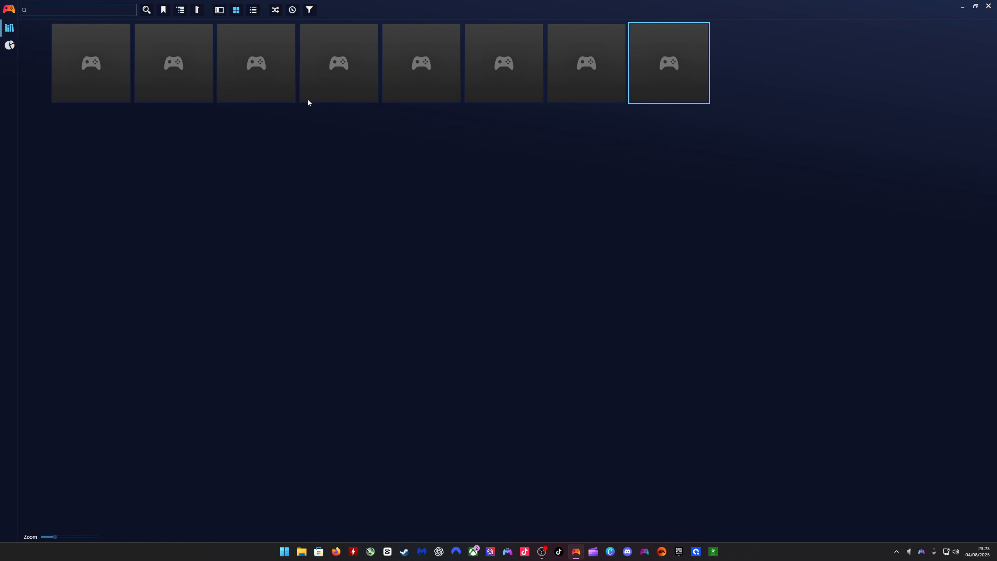
- Select all games in the Playnite Desktop library and automatically download their Extra Metadata videos from YouTube
mouse_move(93, 101)
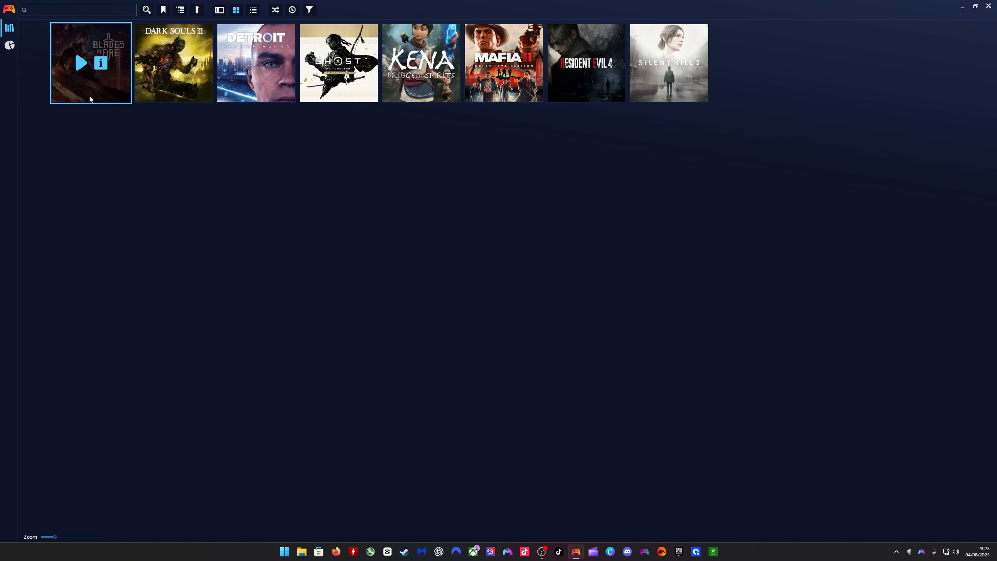
key("ctrl+a")
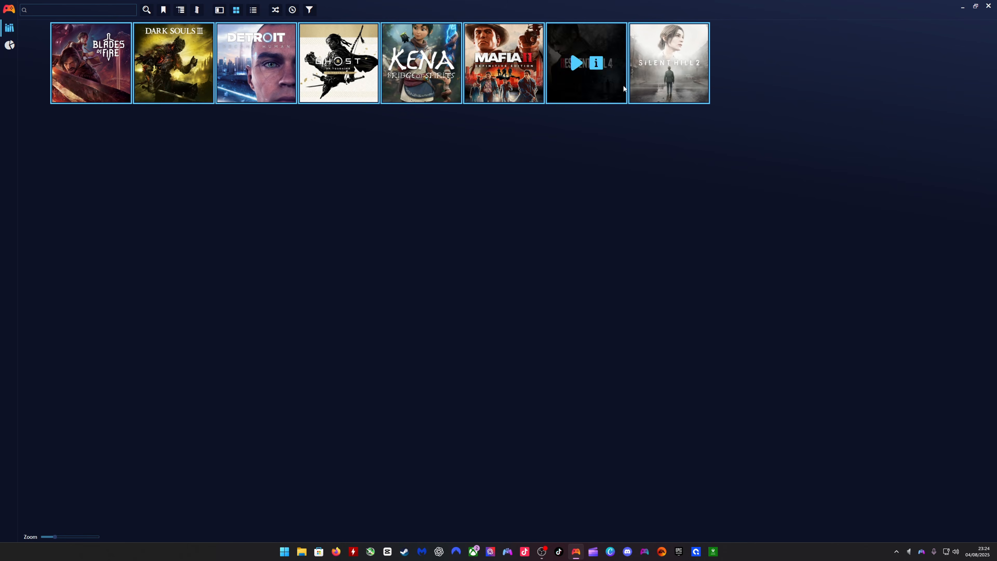
right_click(113, 96)
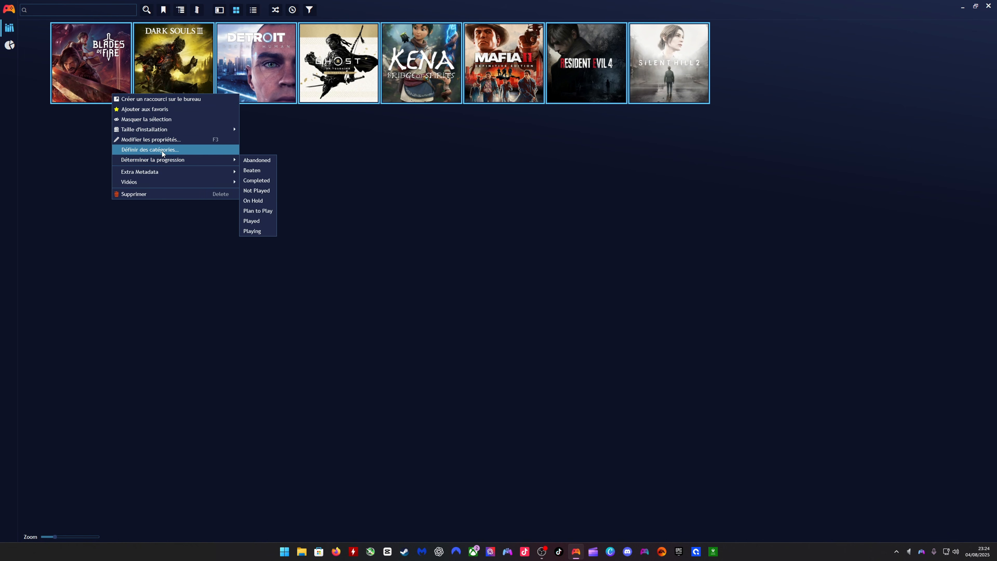
mouse_move(142, 175)
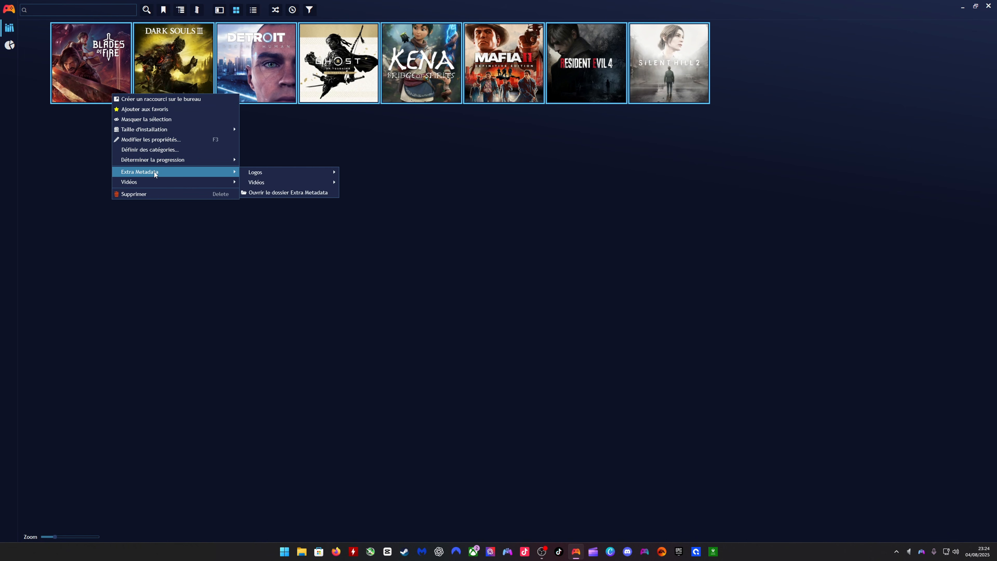
mouse_move(272, 181)
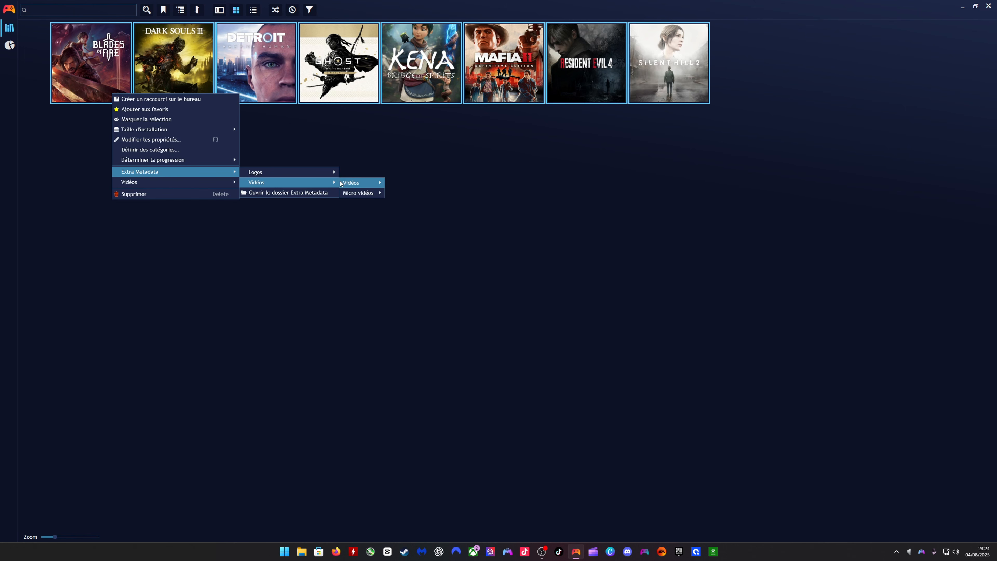
mouse_move(340, 183)
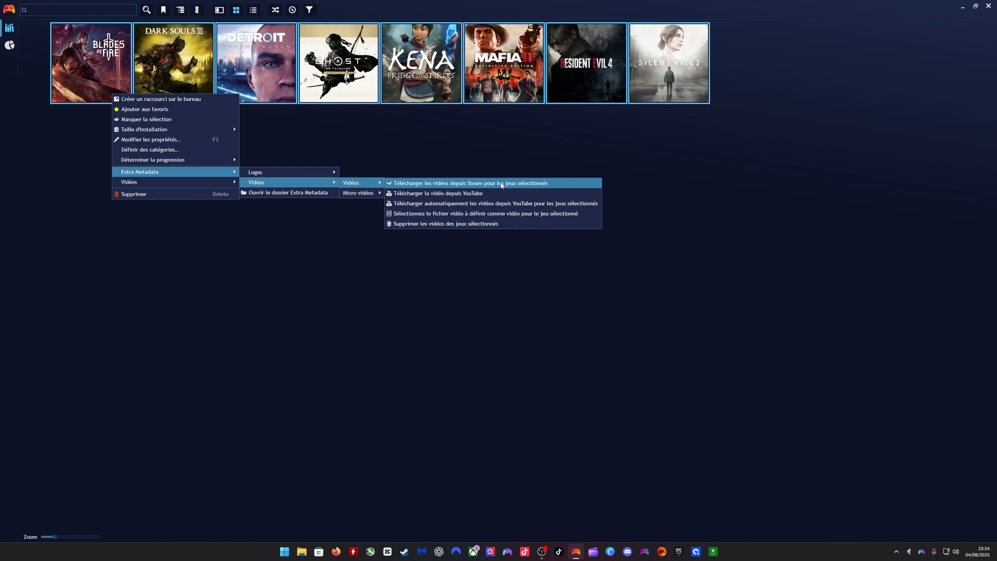
left_click(442, 202)
left_click(503, 276)
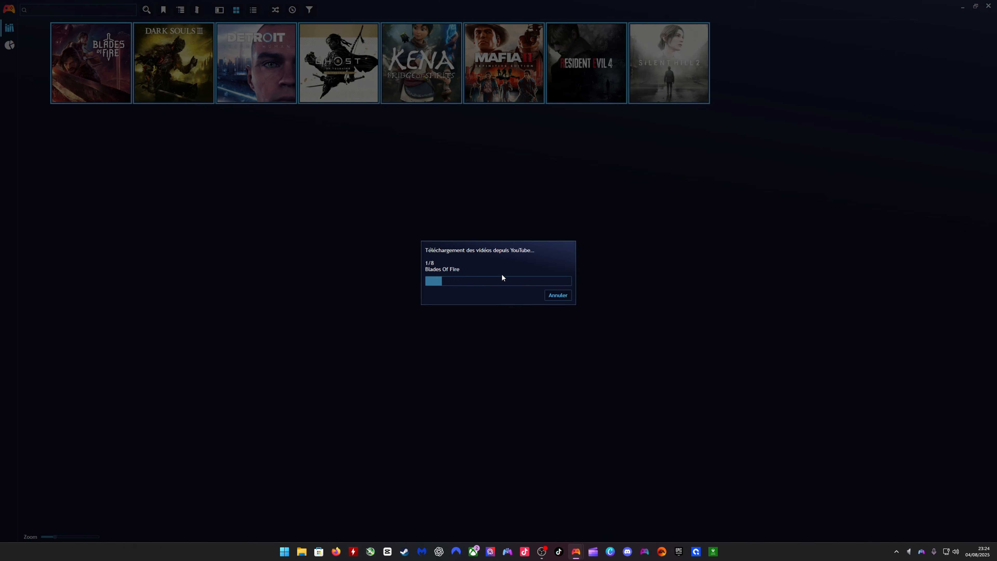
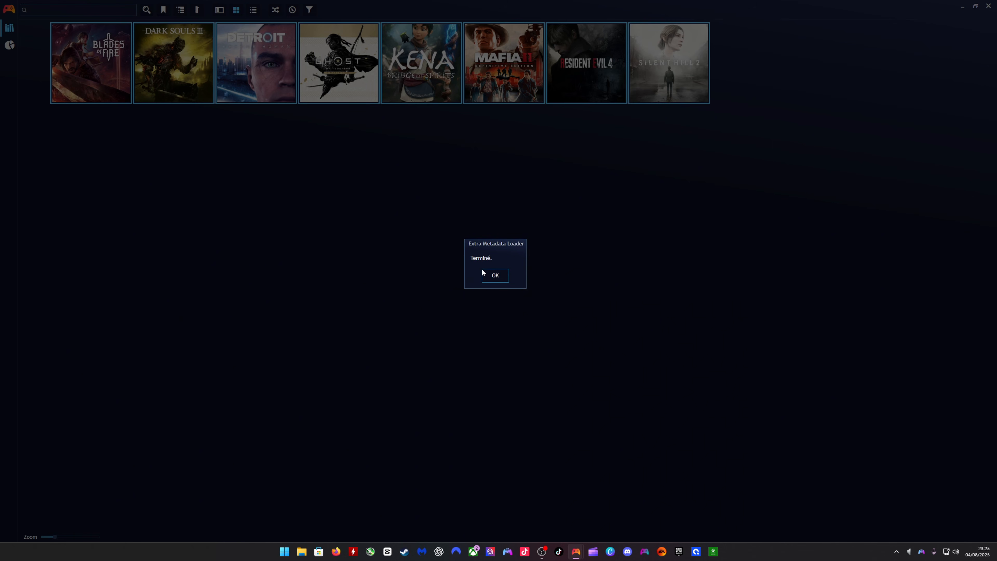
- Dismiss the video download completion dialog, switch Playnite to fullscreen mode and skip the intro to reach the home row
left_click(503, 277)
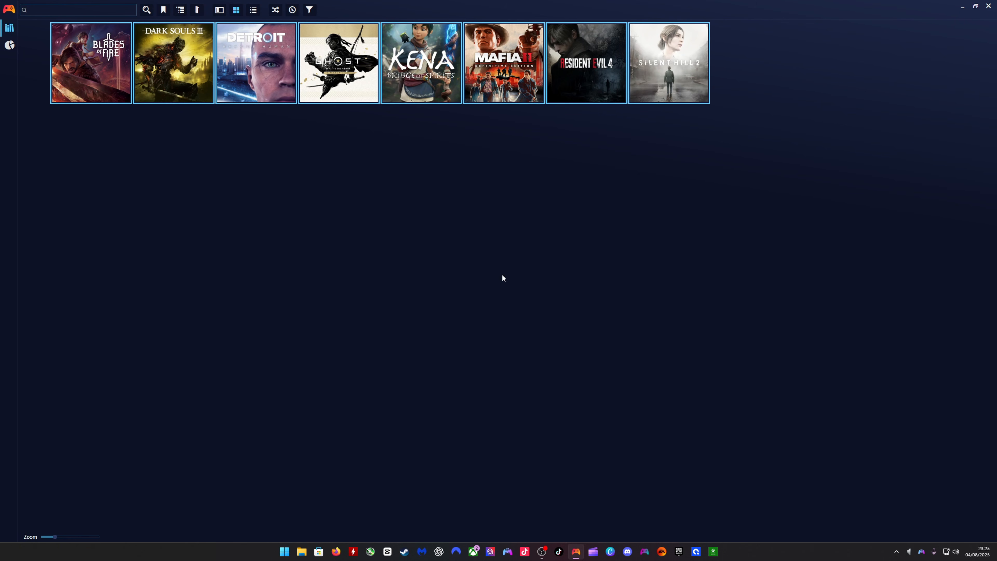
mouse_move(289, 78)
key("F11")
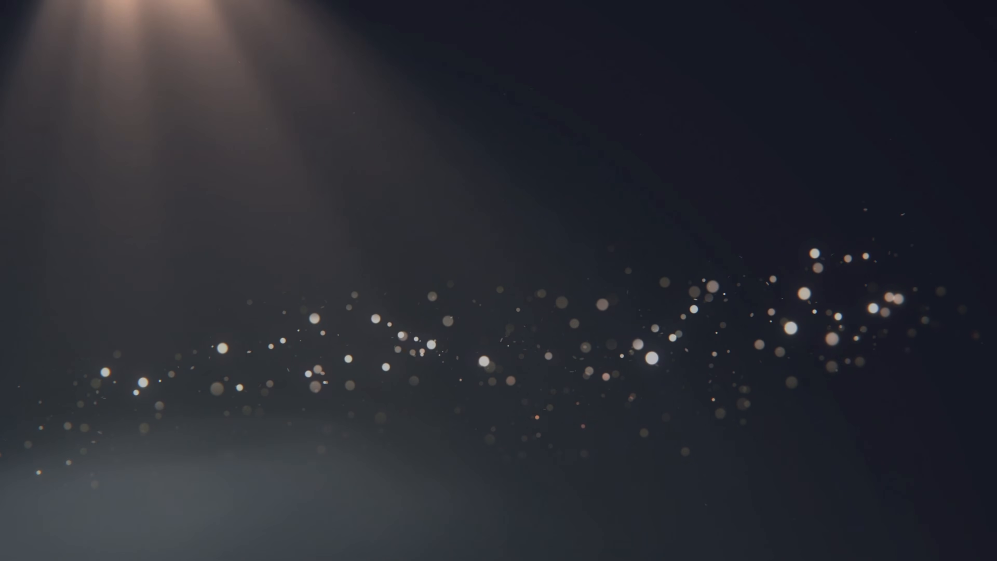
key("Return")
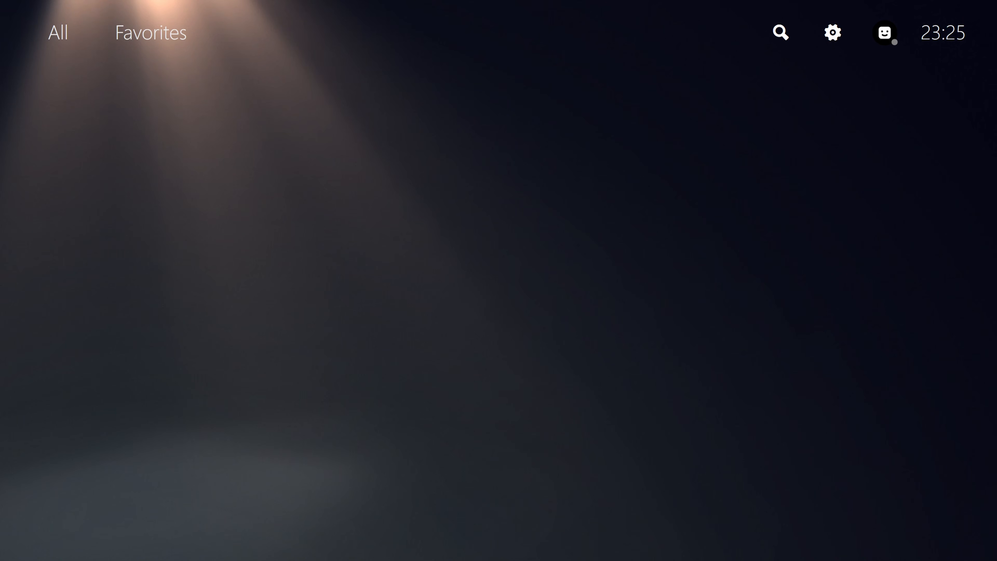
- Play the downloaded trailer from the Blades Of Fire media item, then return to the home row
key("Right")
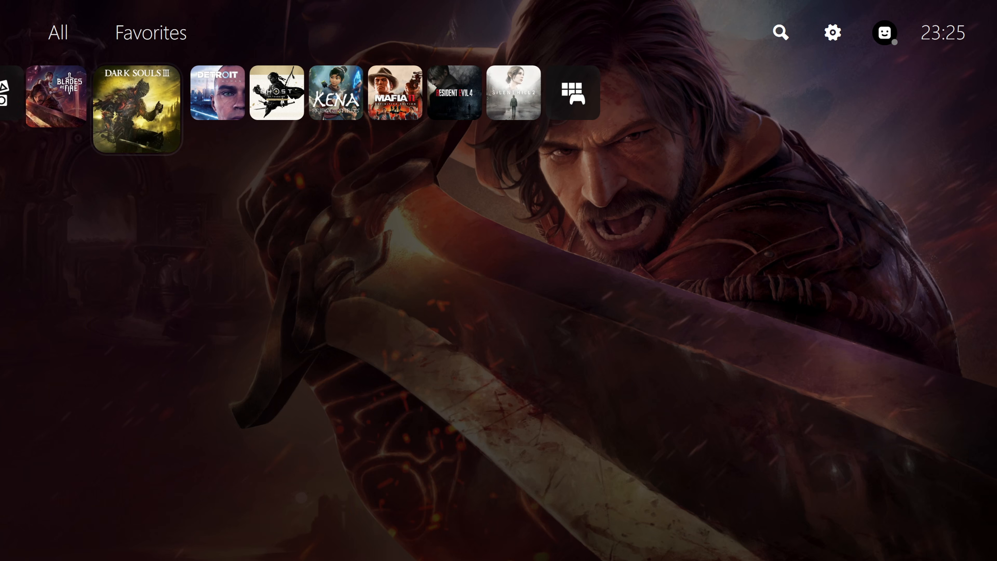
key("Right")
key("Left")
key("Left")
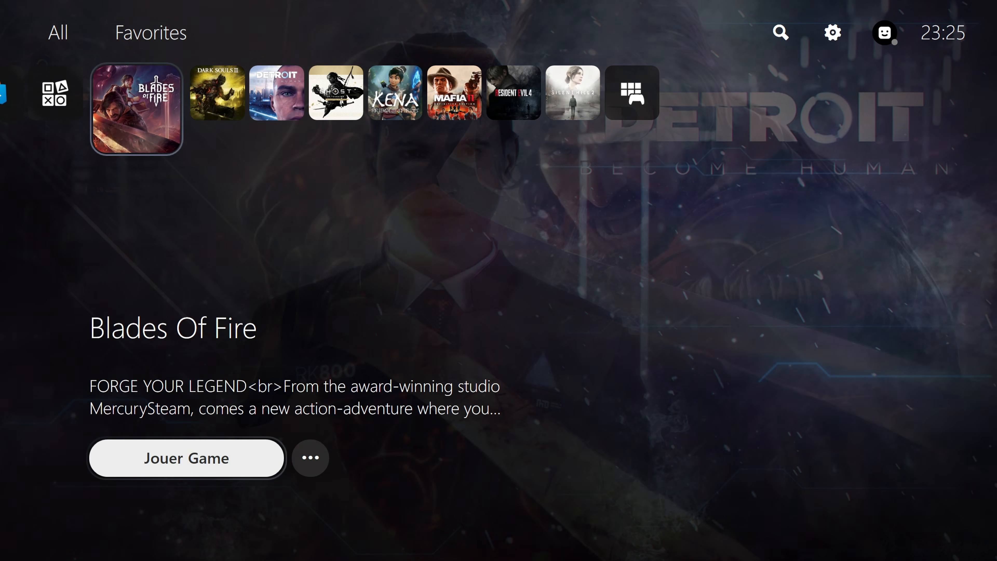
key("Down")
key("Down")
key("Return")
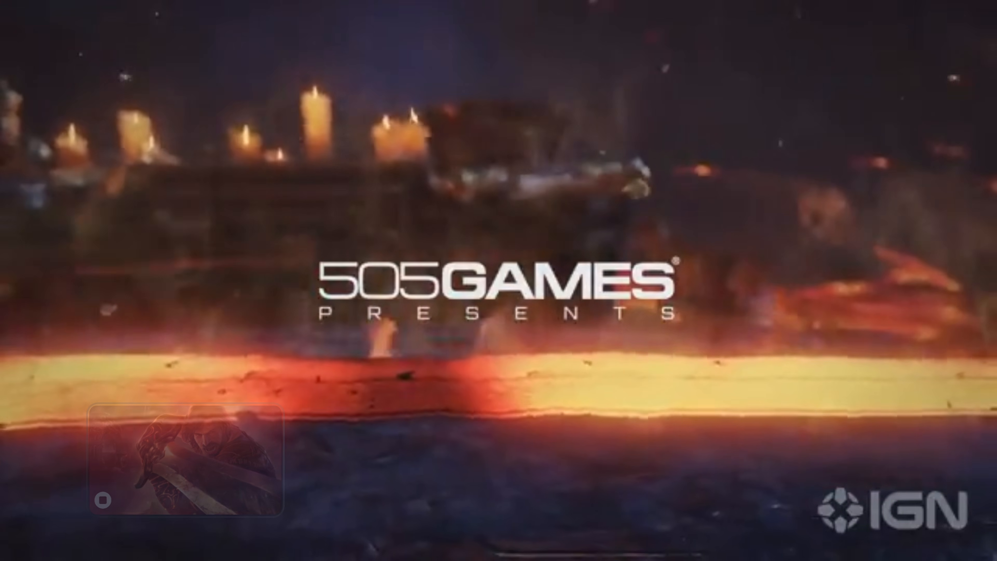
key("Escape")
key("Up")
key("Up")
- Go to Dark Souls III, open the video in its Média section and leave it again
key("Right")
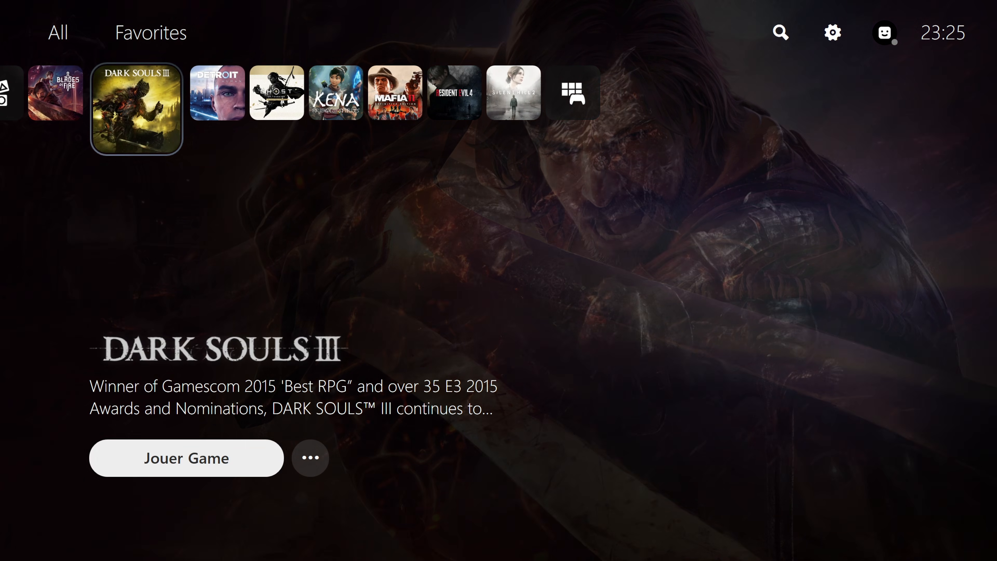
key("Down")
key("Down")
key("Down")
key("Down")
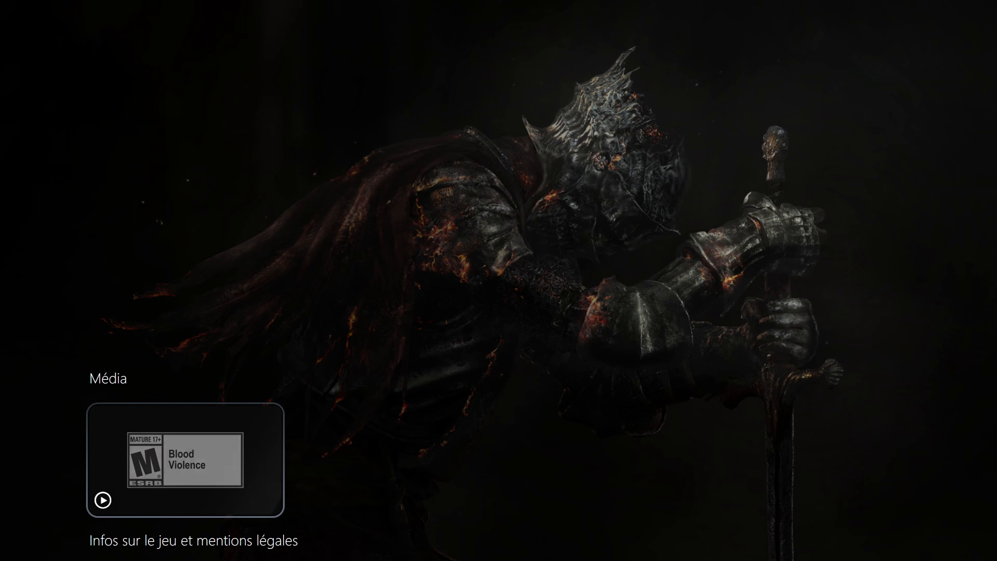
key("Return")
key("Escape")
- Browse the fullscreen home row between Dark Souls III and Mafia II to check the games' backgrounds
key("Right")
key("Right")
key("Right")
key("Right")
key("Right")
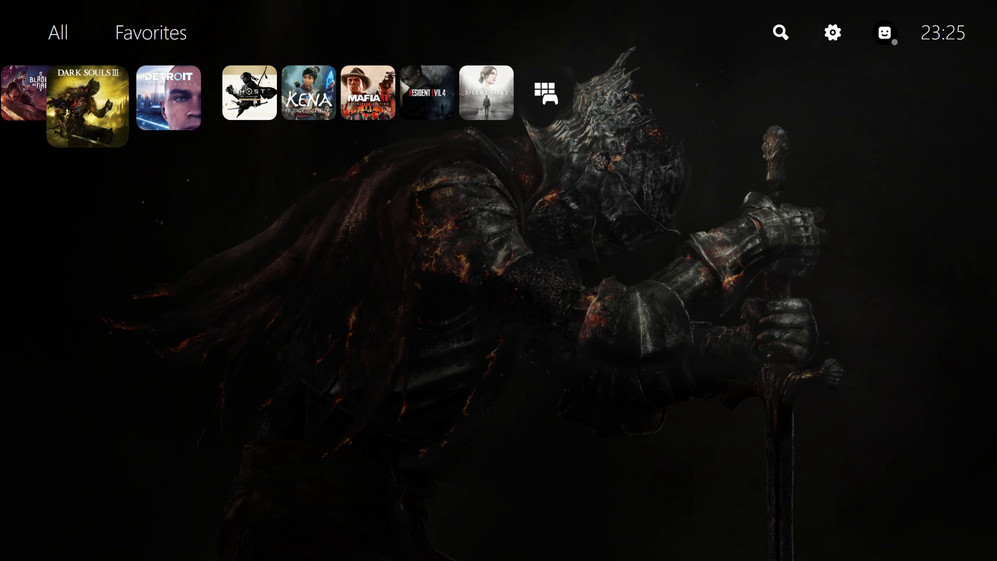
key("Left")
key("Left")
key("Left")
key("Left")
key("Left")
key("Left")
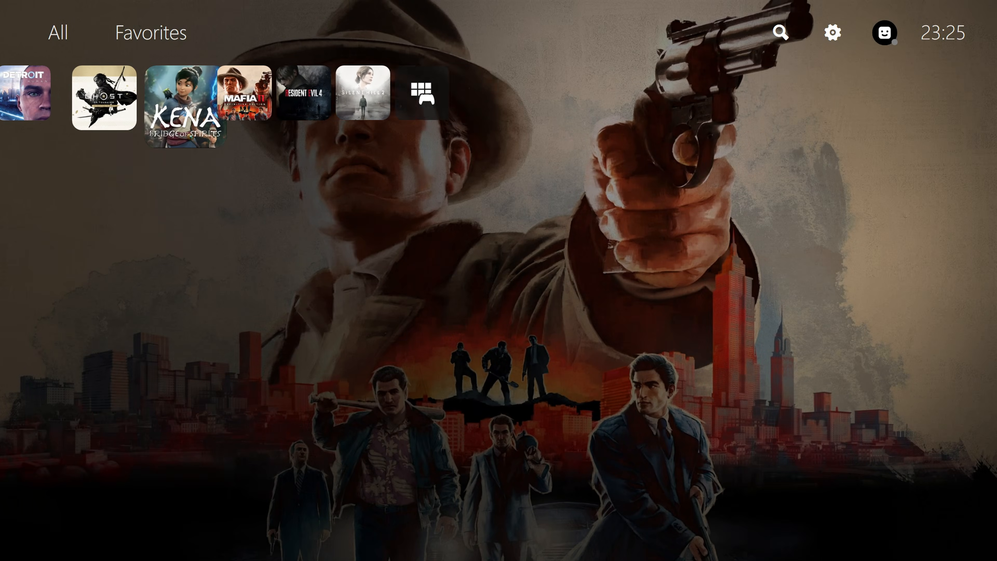
key("Right")
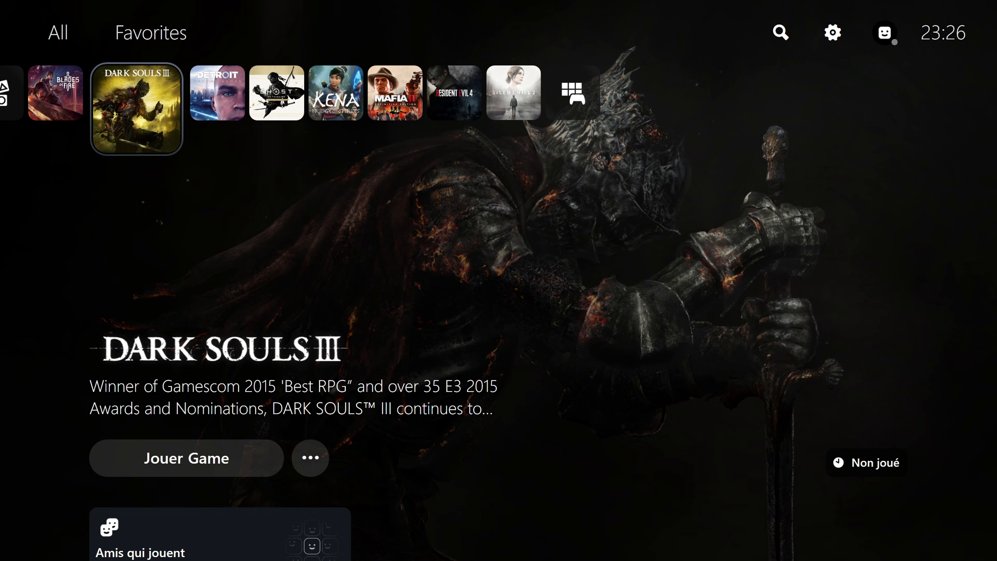
key("Left")
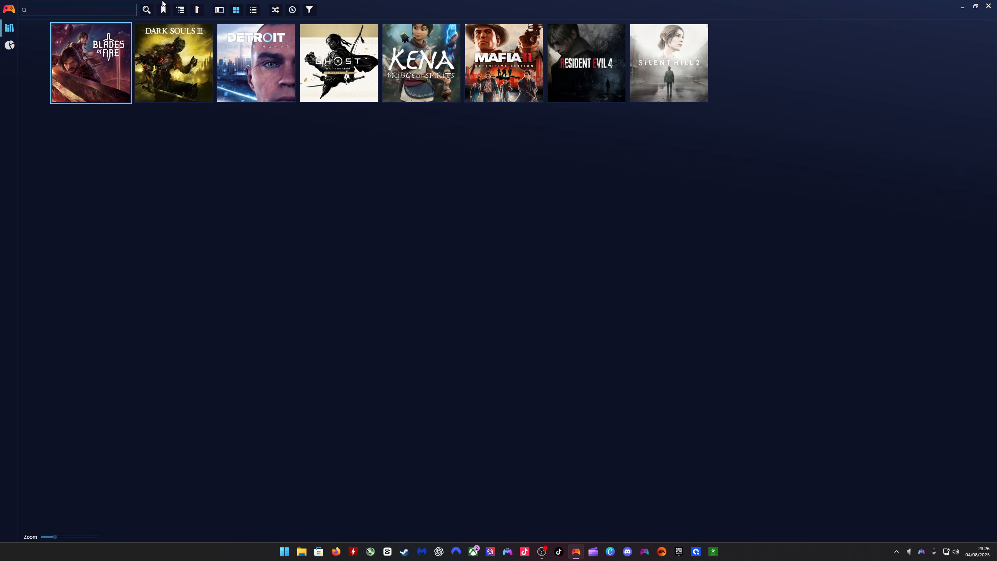
left_click(4, 8)
mouse_move(22, 23)
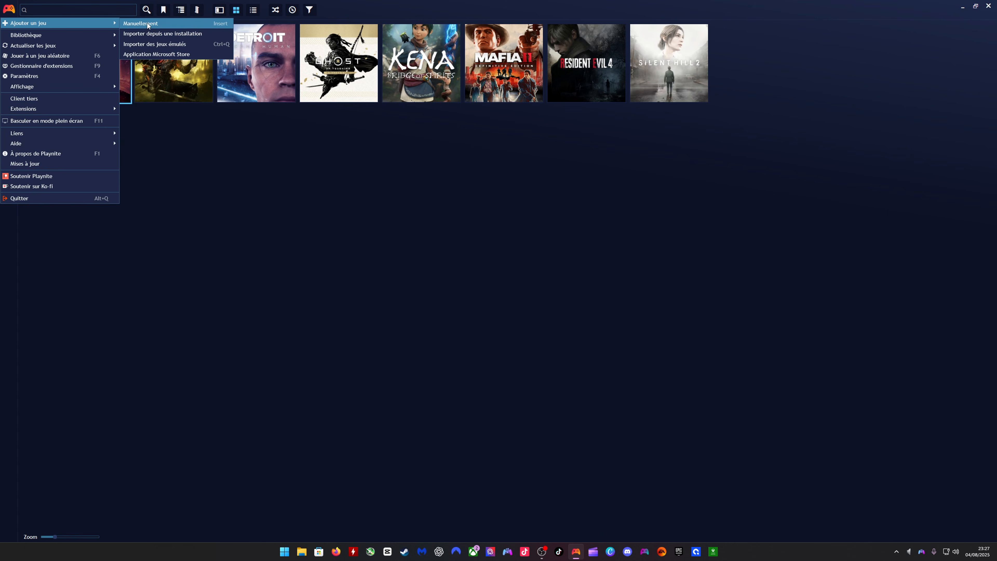
left_click(138, 23)
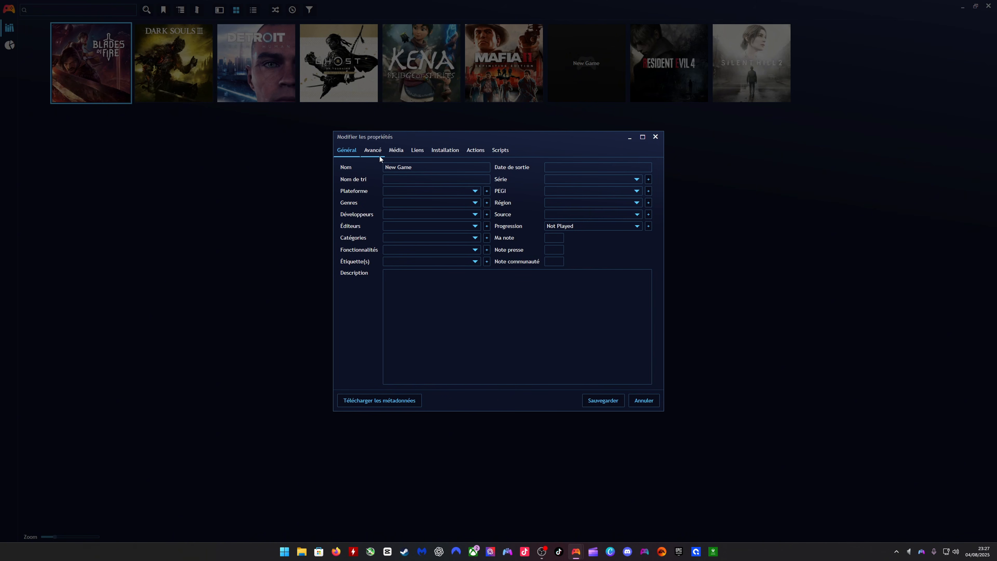
left_click(644, 400)
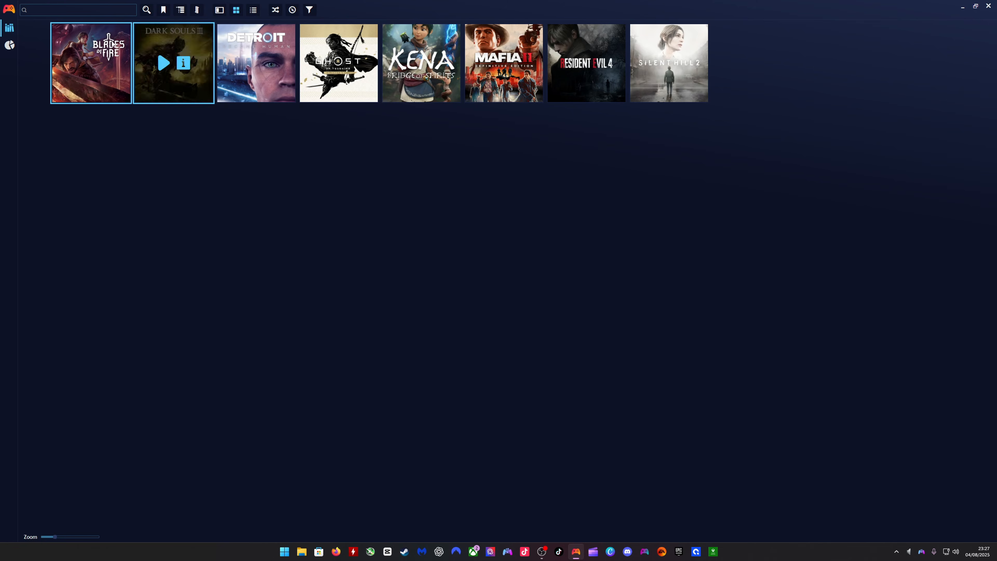
- Import explorer.exe from C:\Windows into the Playnite Desktop library as a new entry
left_click(8, 10)
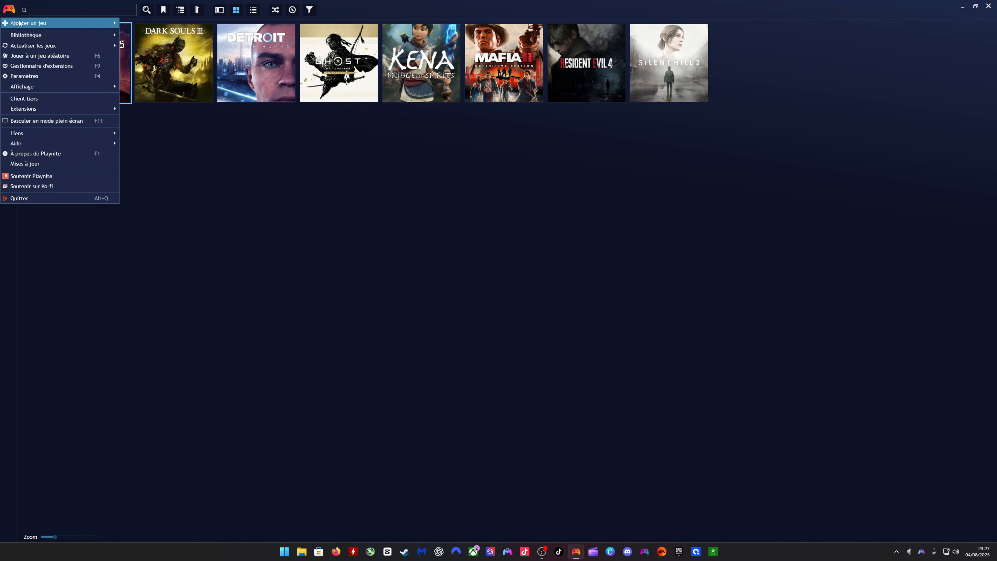
mouse_move(95, 31)
left_click(162, 34)
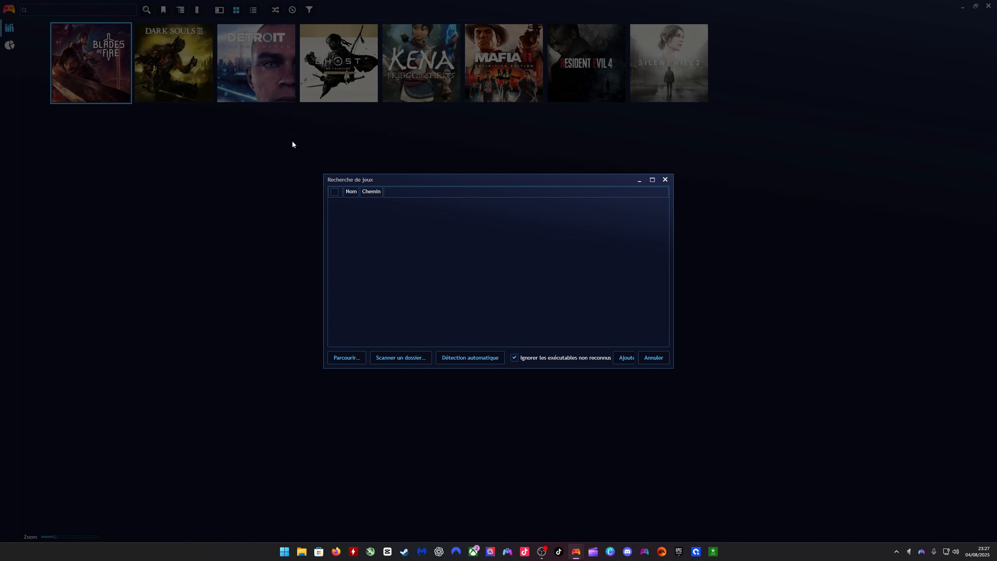
left_click(352, 357)
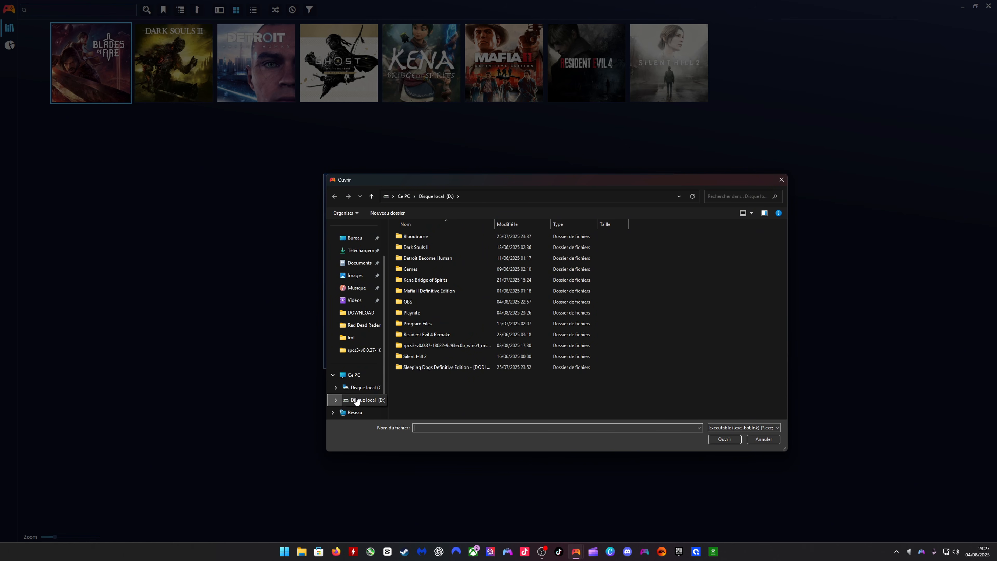
left_click(361, 387)
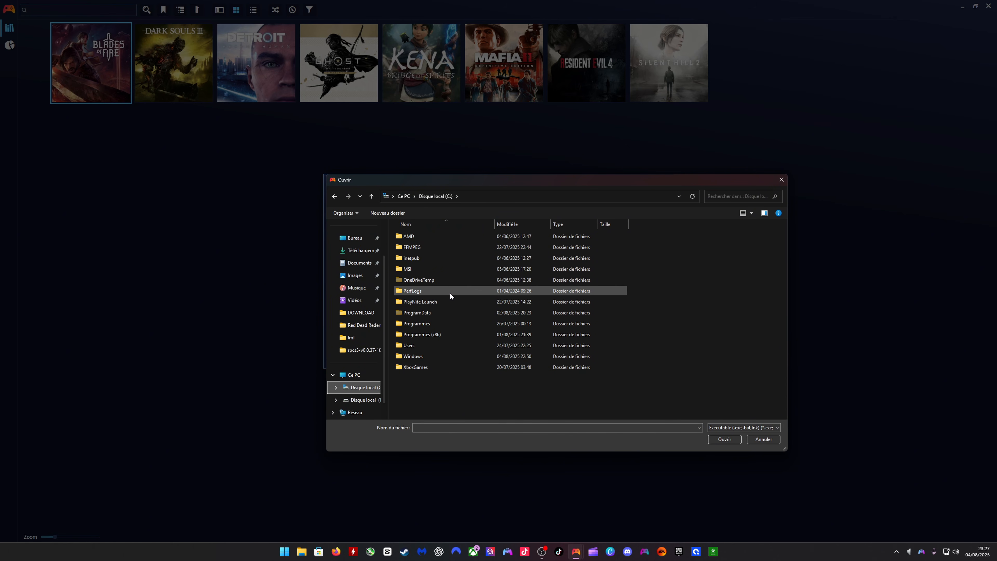
left_click(420, 356)
double_click(421, 356)
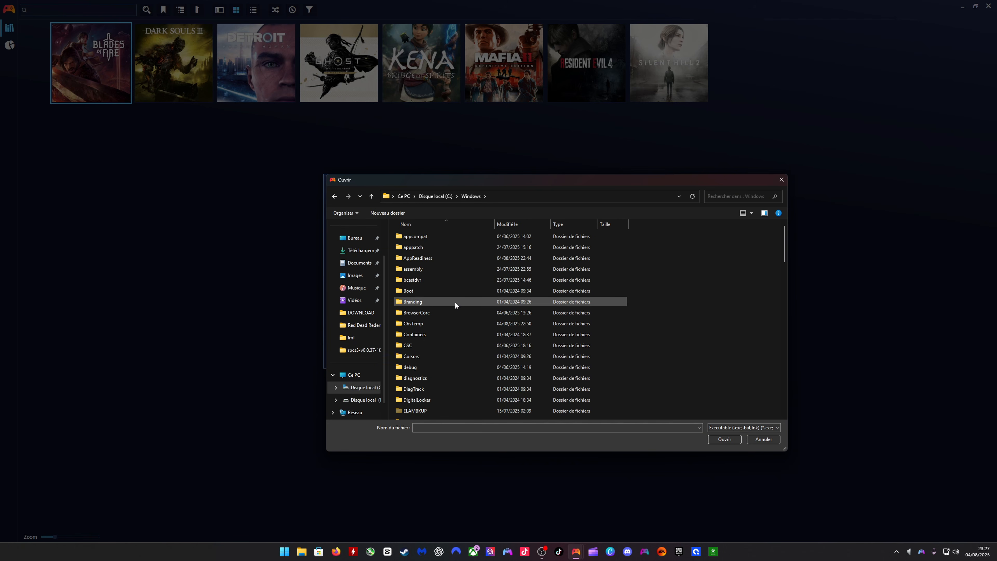
scroll(455, 302, "down", 15)
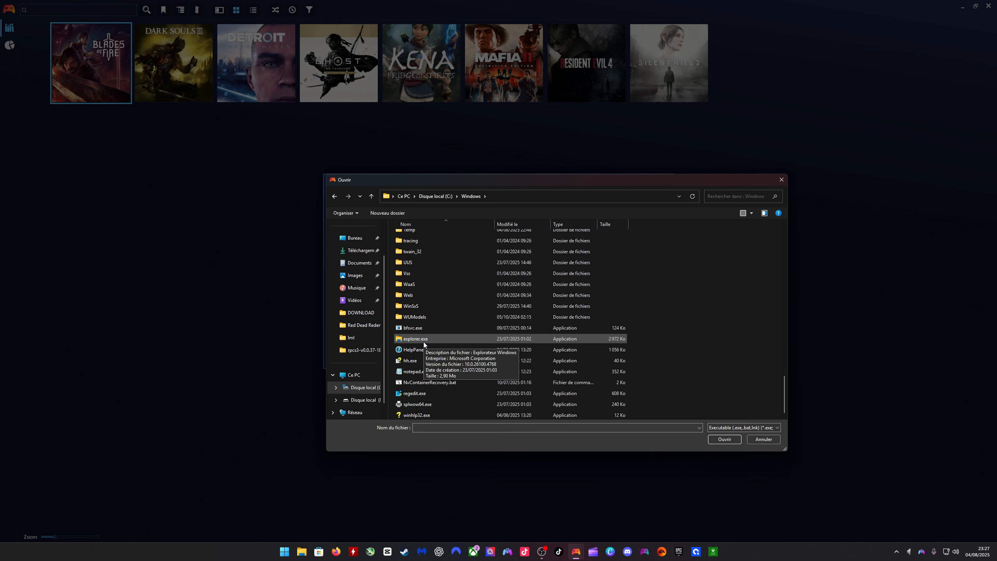
left_click(424, 342)
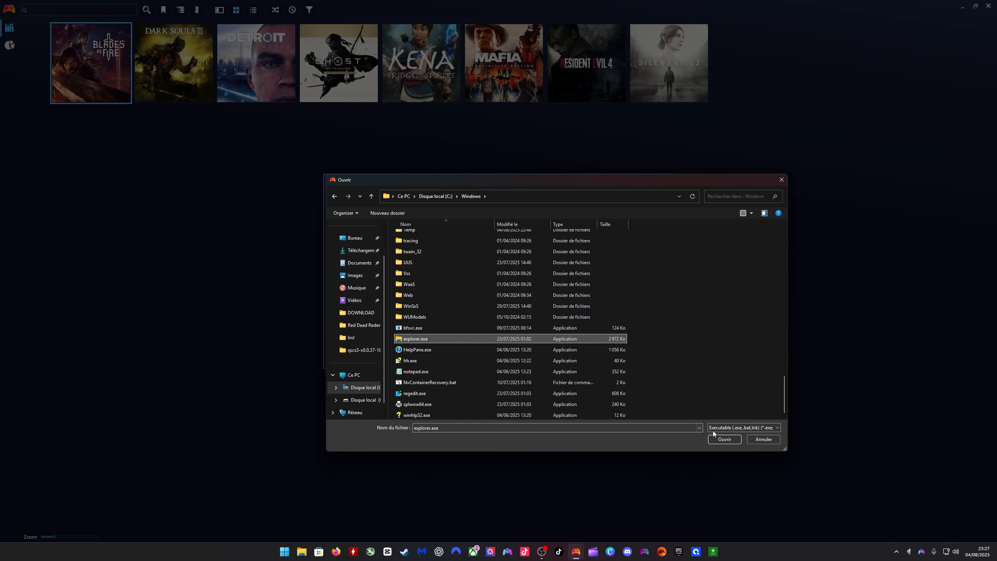
left_click(724, 439)
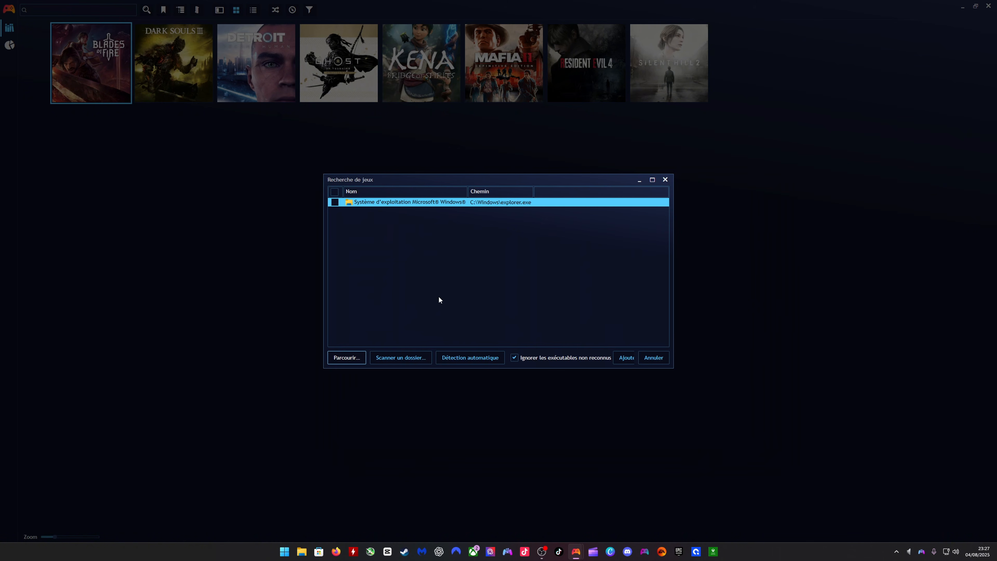
left_click(336, 204)
left_click(622, 358)
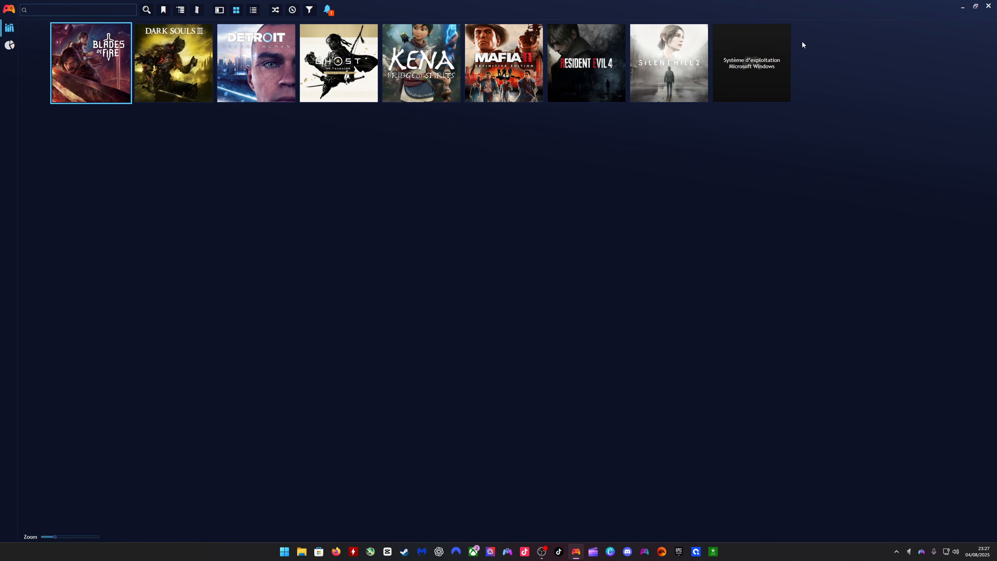
- Edit the properties of the imported Windows Explorer entry and rename it Windows 11
left_click(761, 89)
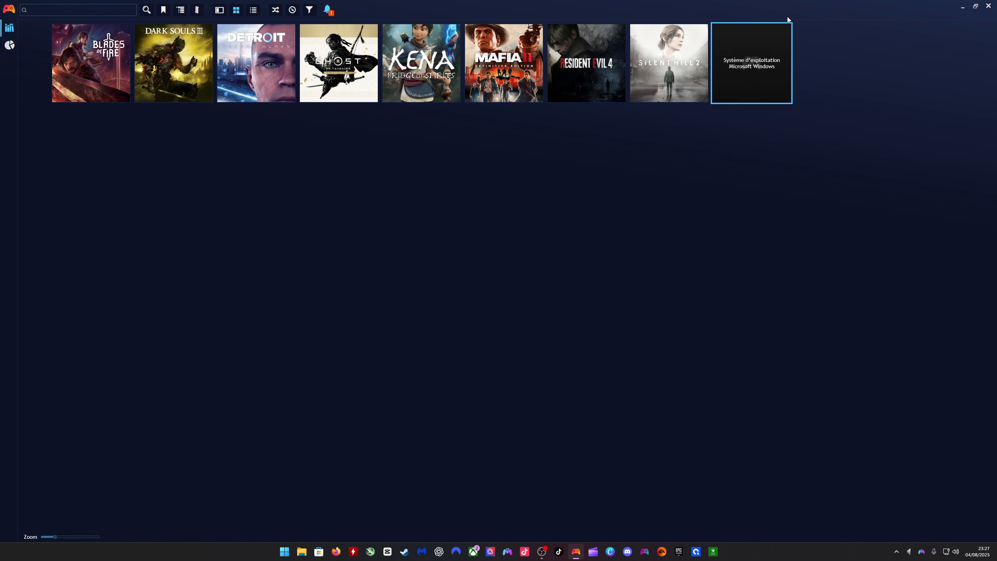
right_click(768, 91)
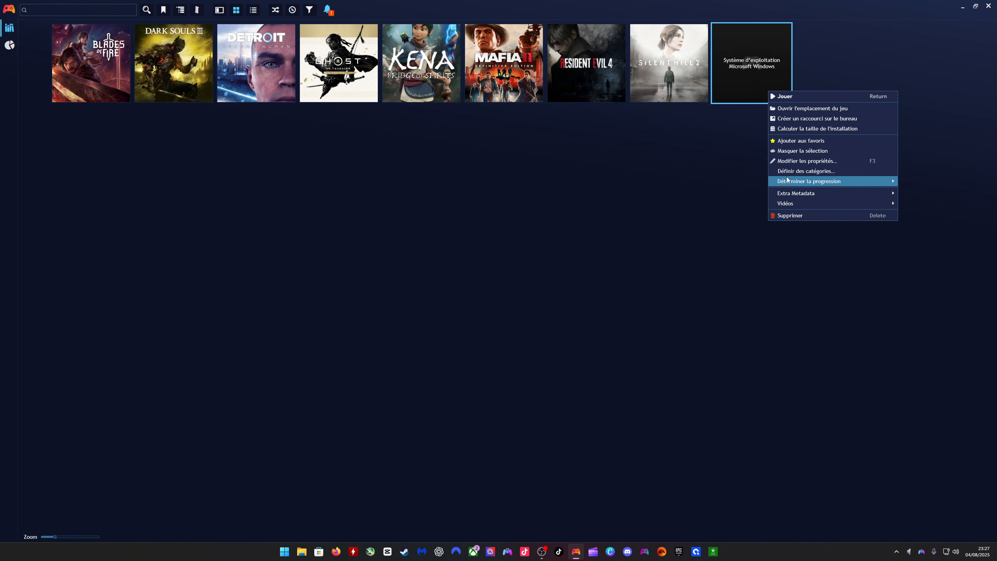
left_click(785, 161)
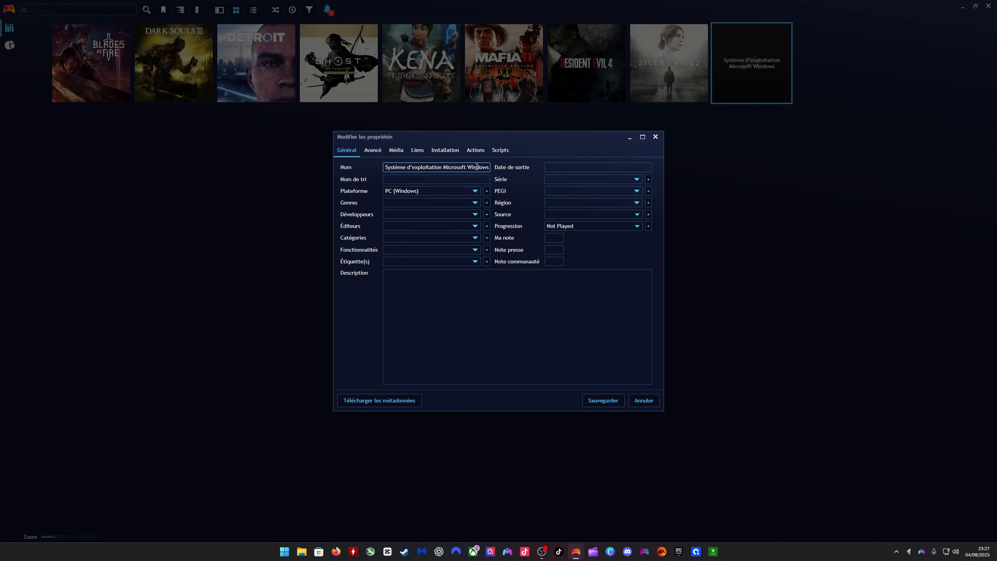
left_click_drag(489, 167, 350, 164)
type("s")
type("W")
type("indows")
type(" 11")
left_click(369, 404)
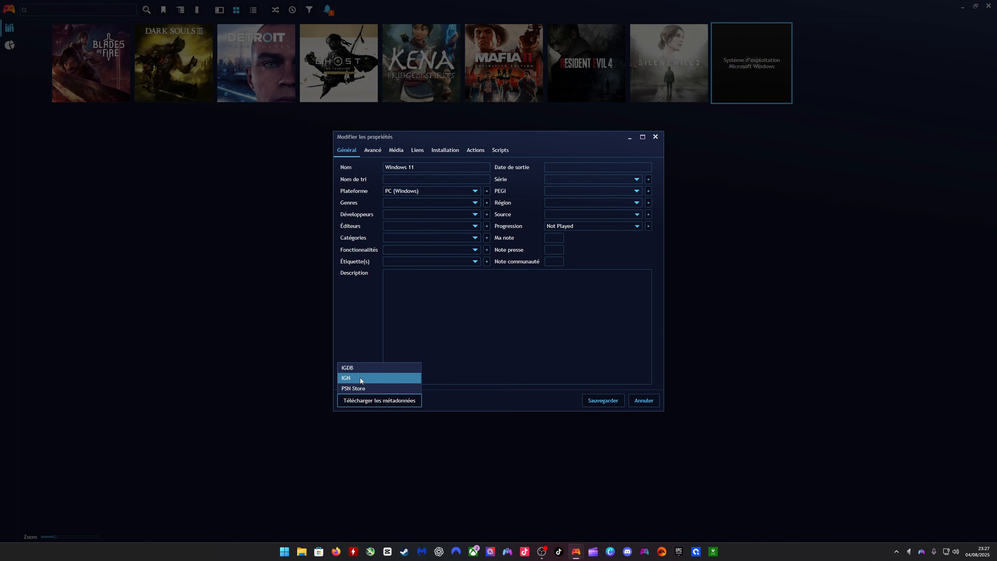
left_click(357, 369)
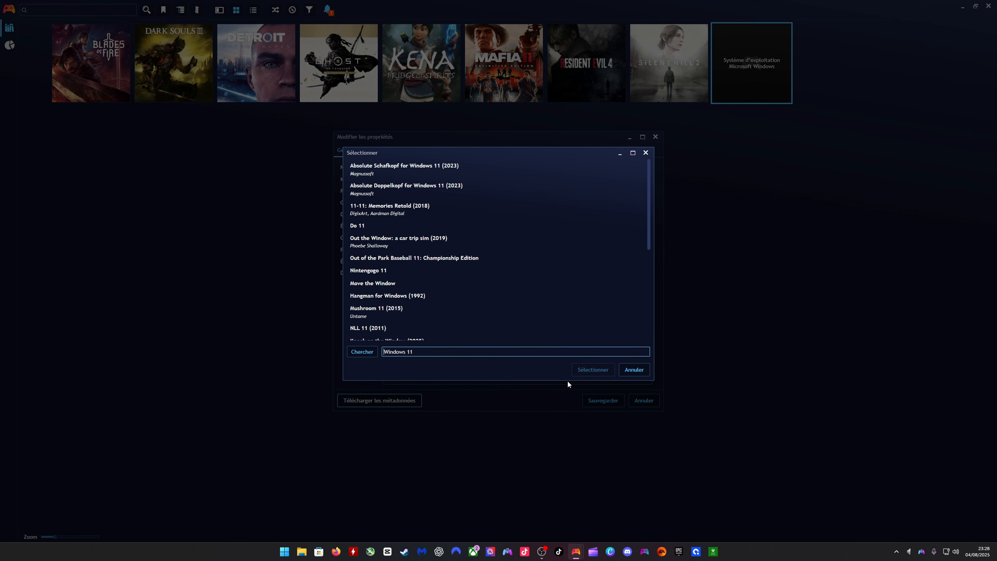
left_click(634, 369)
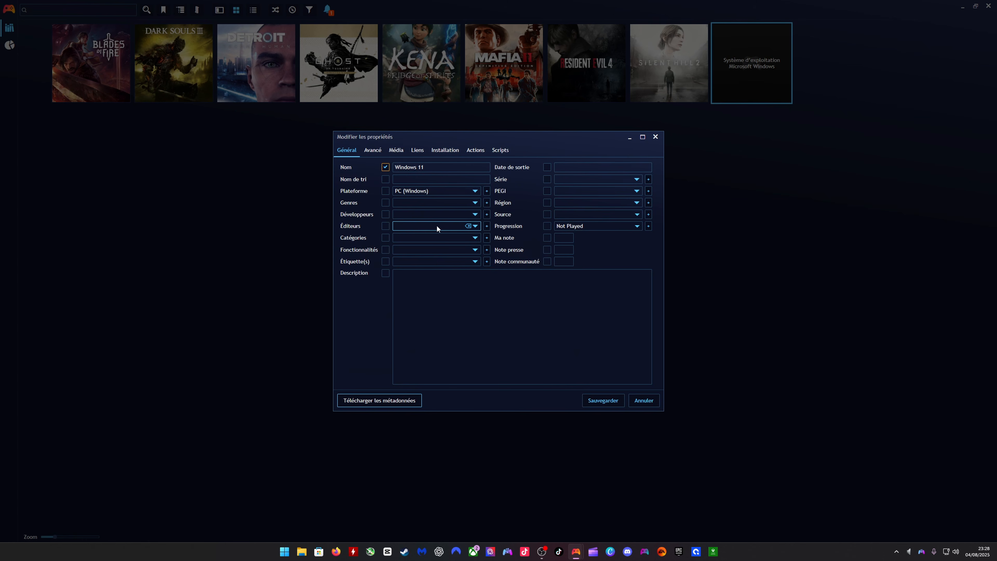
- Set the Windows 11 entry's icon to the 256x256px Windows logo found through Google Images
left_click(402, 150)
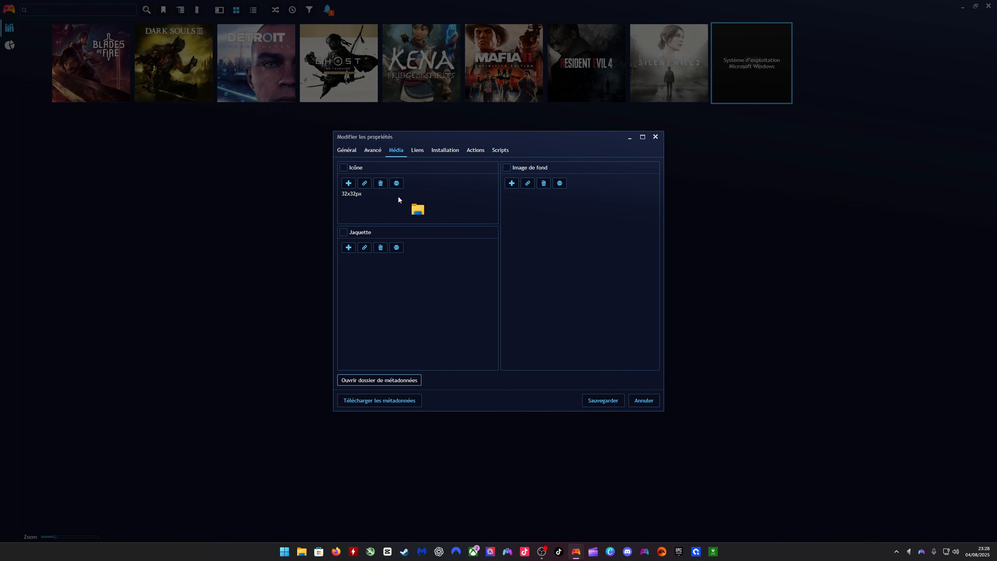
left_click(397, 183)
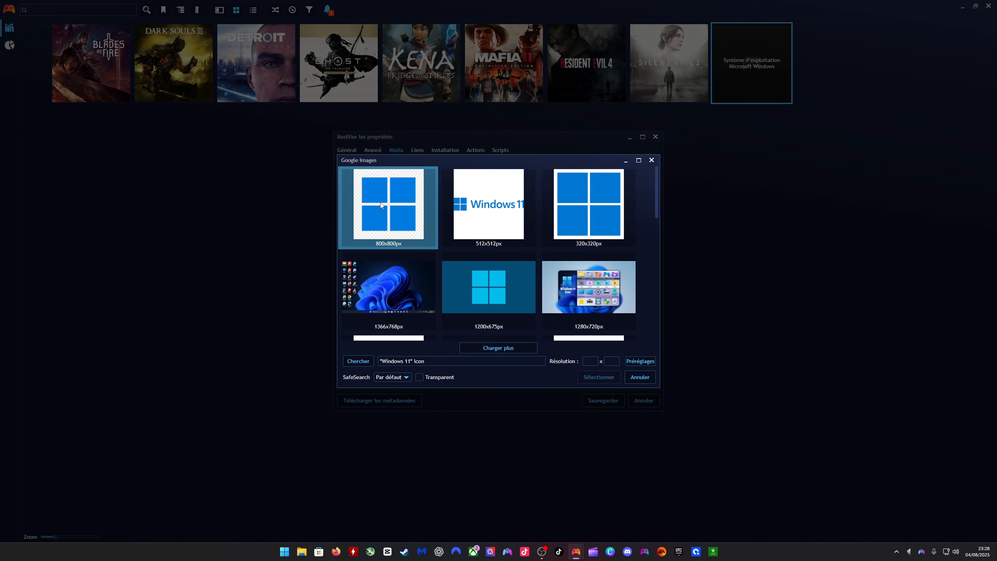
scroll(579, 235, "down", 2)
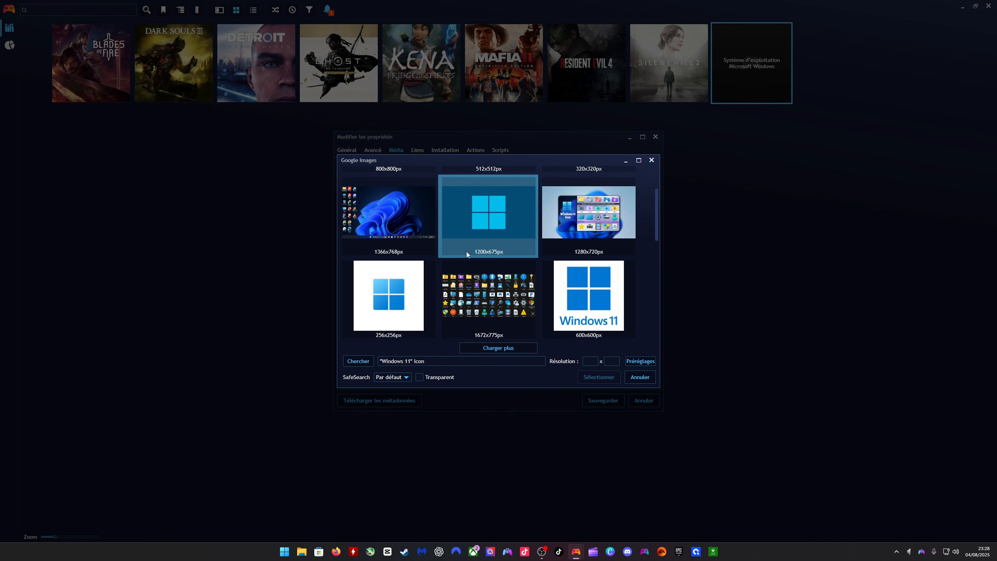
left_click(387, 292)
left_click(599, 378)
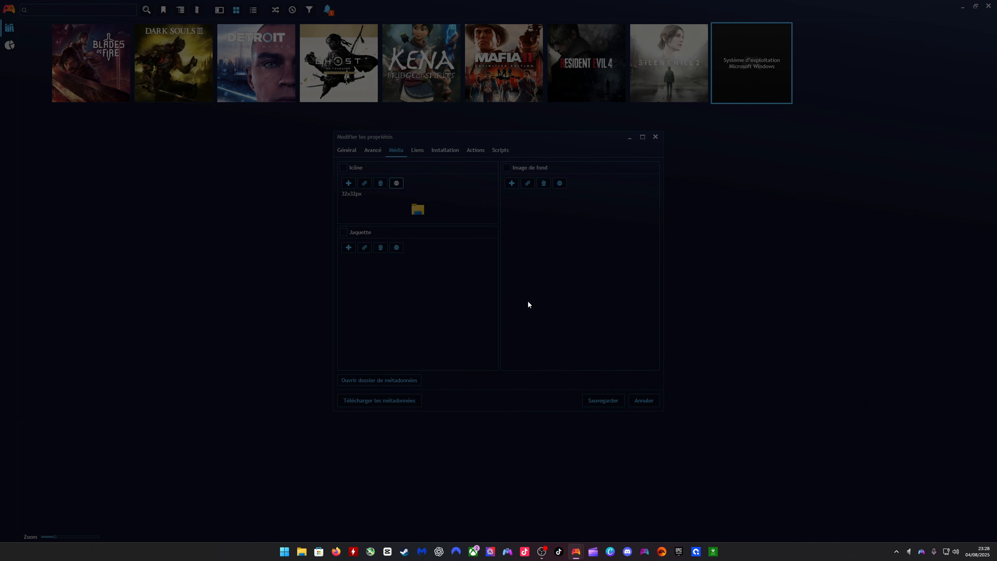
- Set the Windows 11 entry's background to the 3840x2160px blue Windows wallpaper found through Google Images
left_click(560, 183)
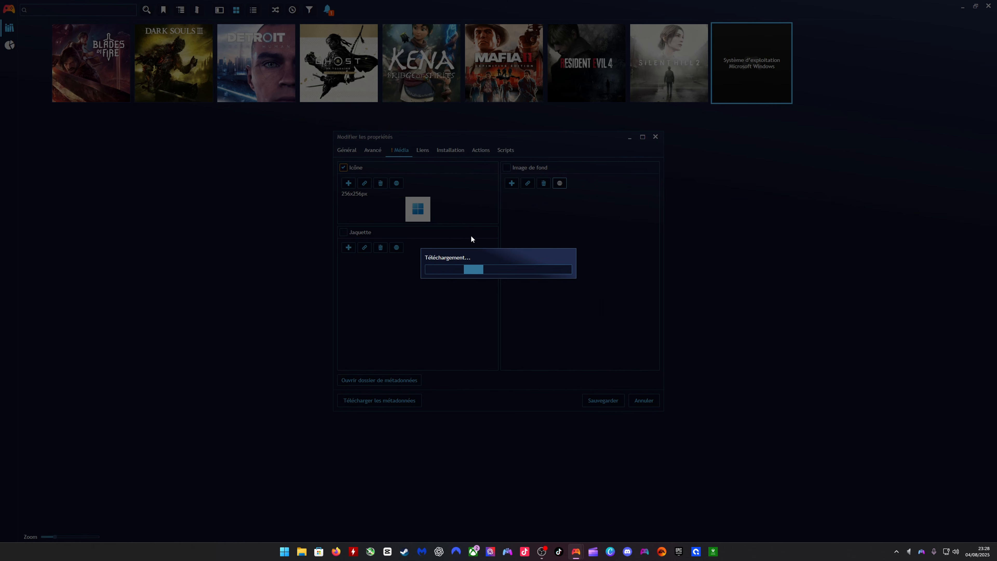
left_click(389, 208)
left_click(589, 381)
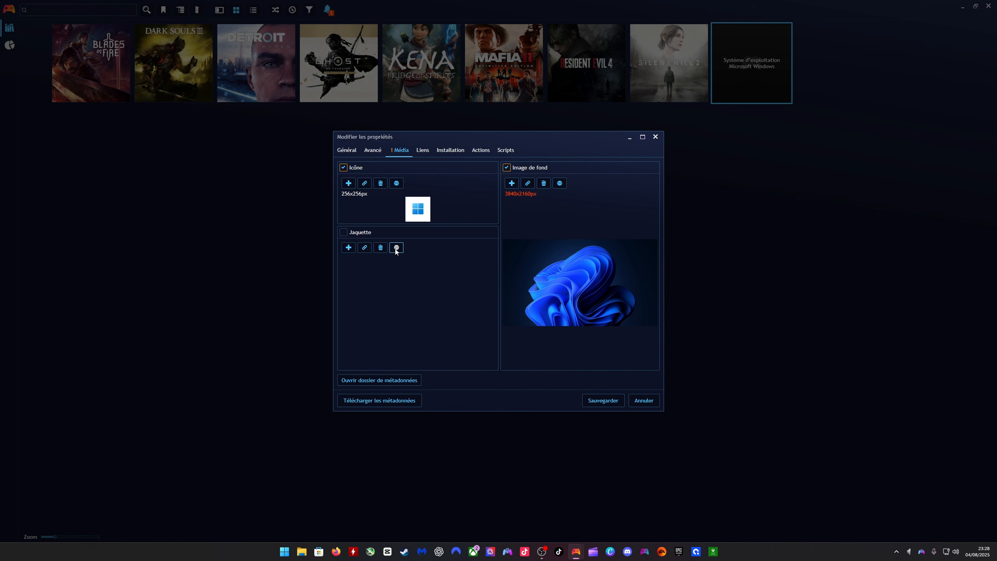
- Set the Windows 11 entry's cover to the 375x375px Windows 11 Pro image from Google Images and save the properties
left_click(397, 248)
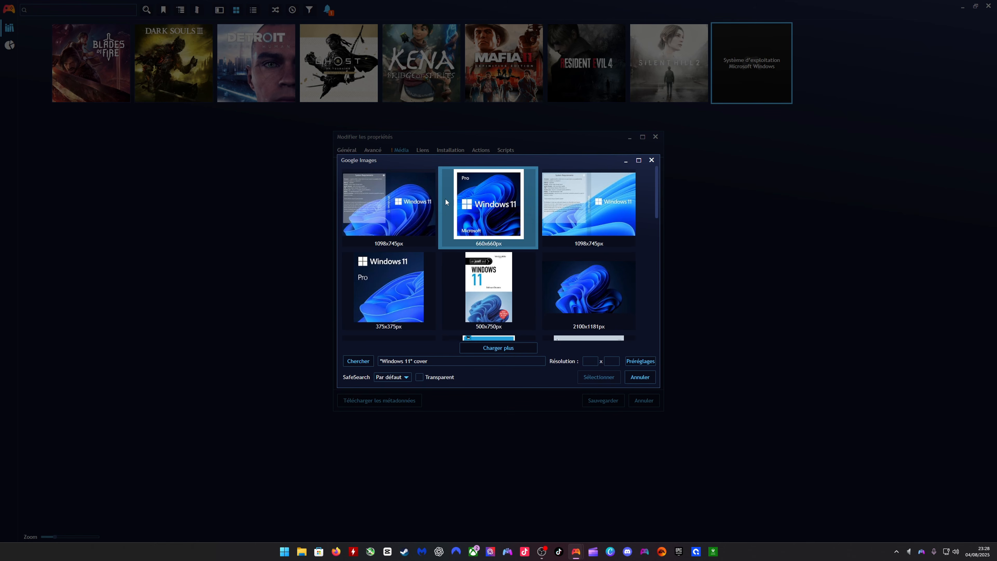
left_click(404, 273)
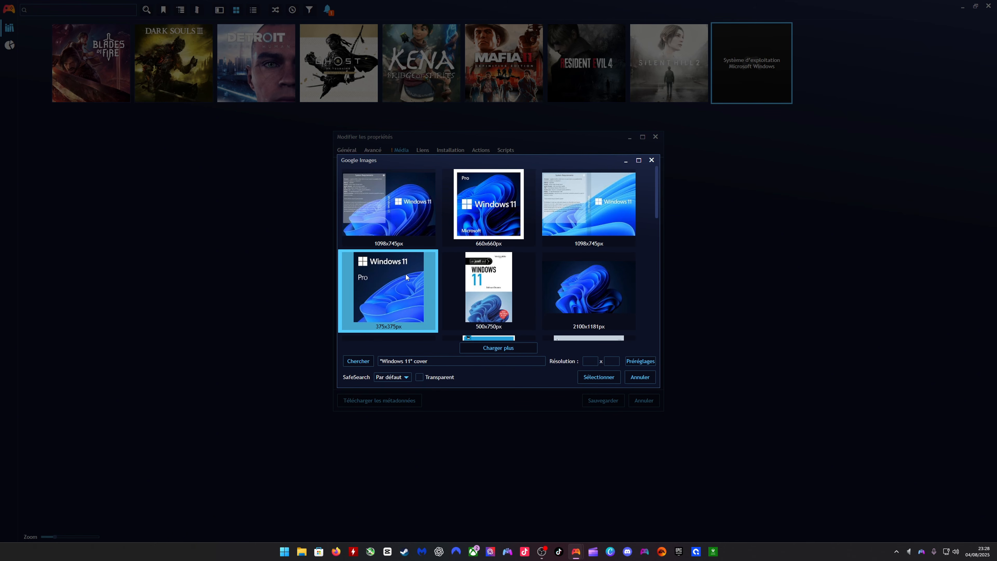
left_click(607, 377)
left_click(609, 400)
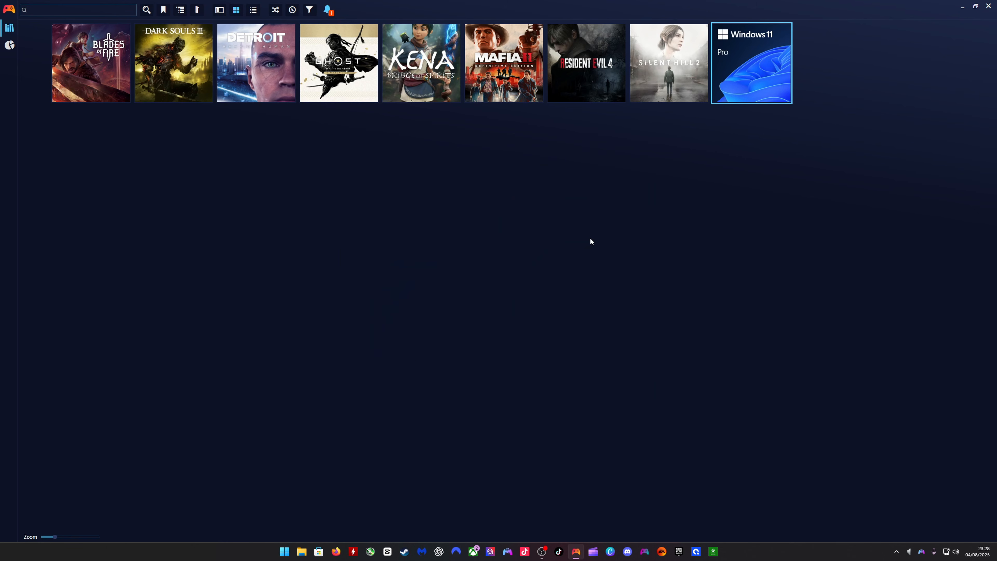
- Switch Playnite to fullscreen mode and continue past the PlayStation start screen
mouse_move(752, 72)
key("F11")
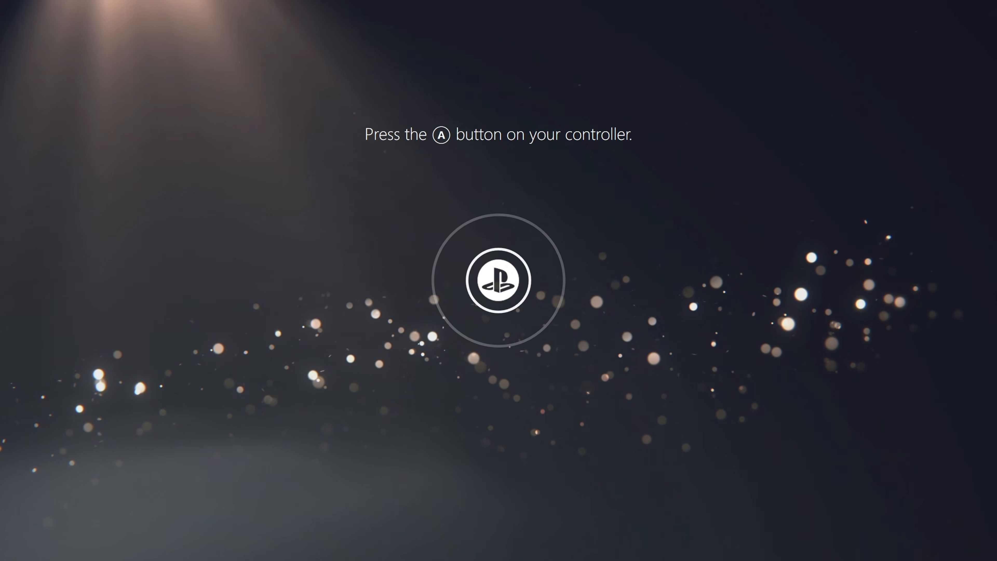
key("Return")
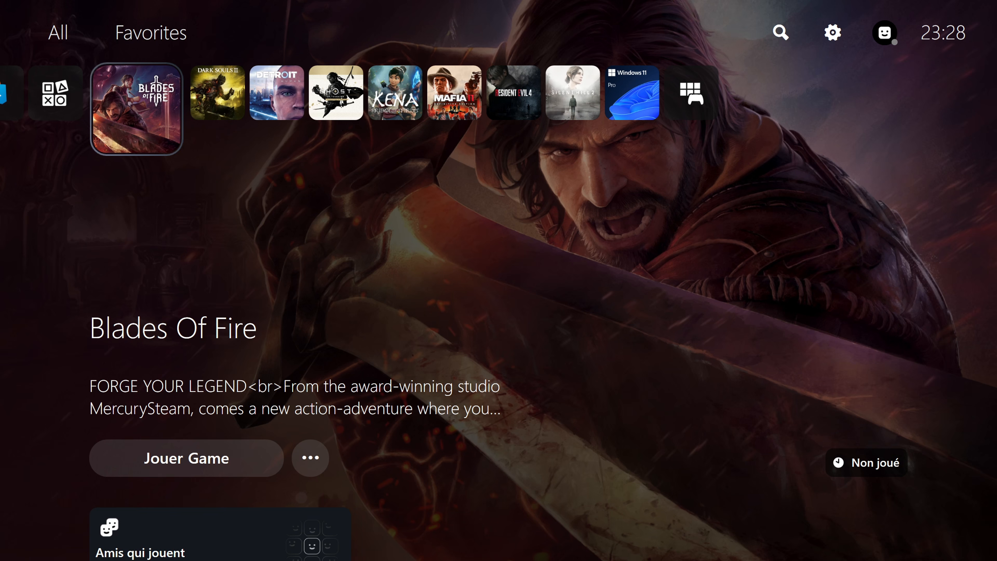
- Move along the fullscreen home row to the Windows 11 entry and check its cover and background
key("Right")
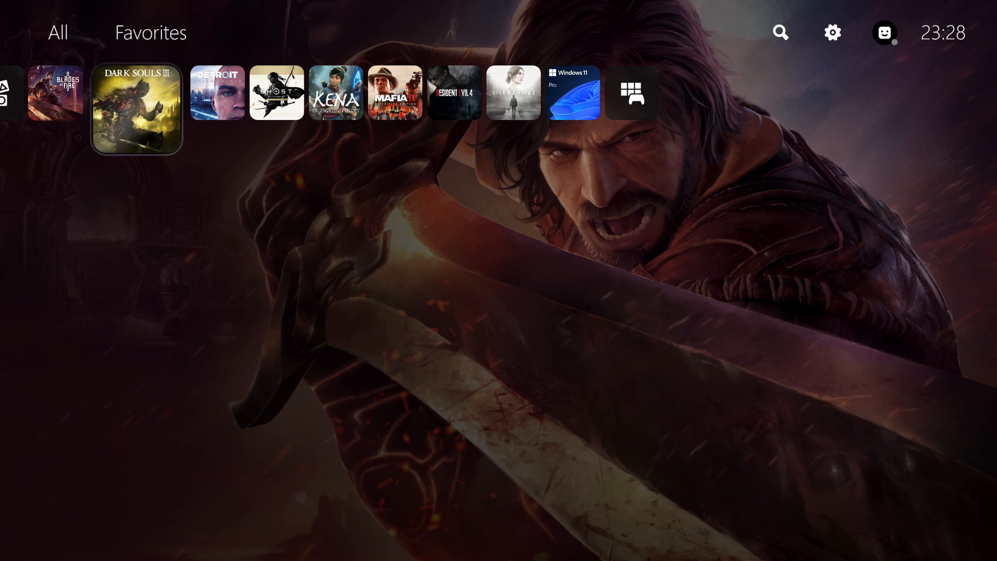
key("Right")
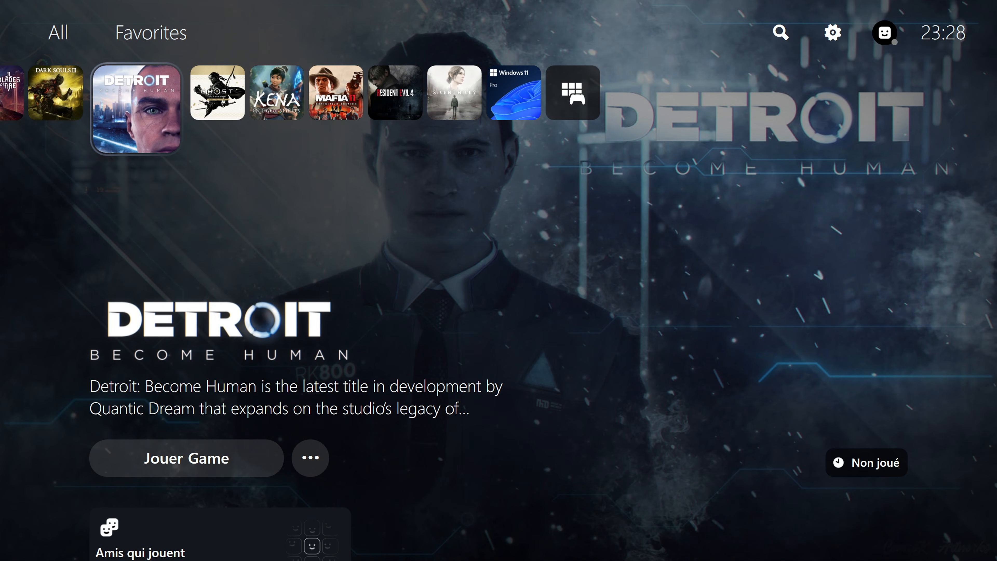
key("Right")
key("Right")
key("Right")
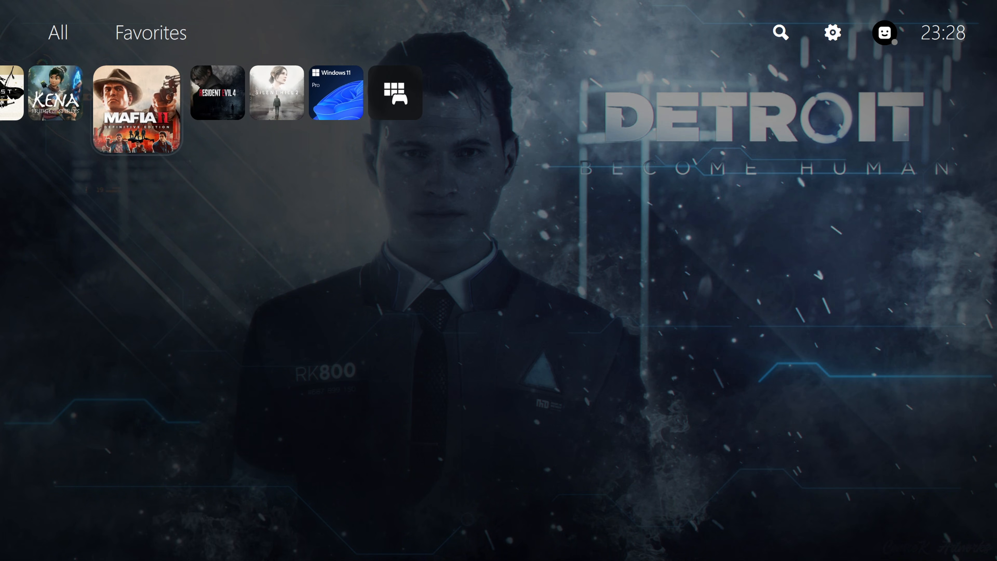
key("Right")
key("Right")
key("Right")
key("Down")
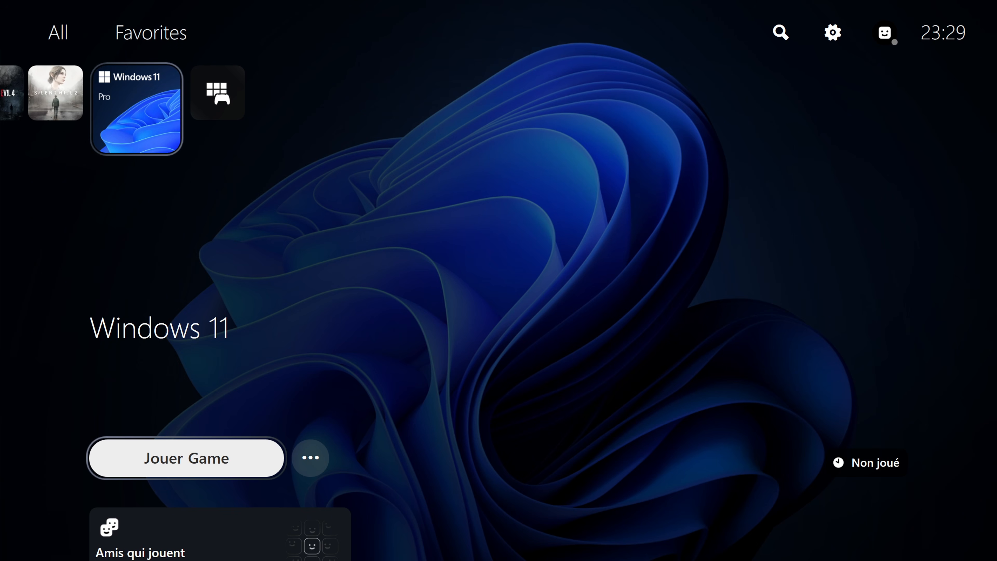
key("Up")
key("Left")
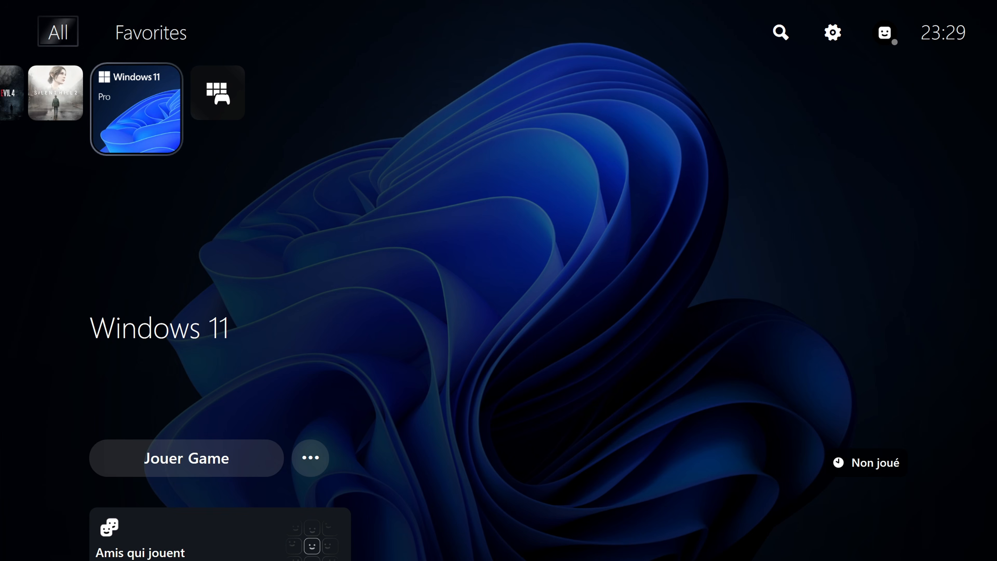
key("Down")
key("Left")
key("Left")
key("Left")
key("Left")
key("Right")
key("Right")
key("Right")
key("Right")
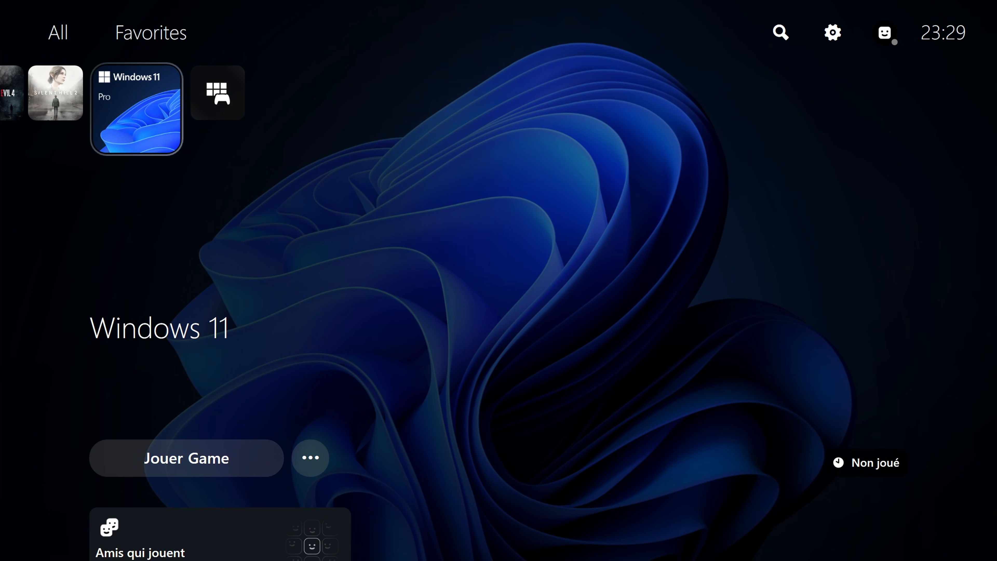
- Go from the fullscreen view back to Playnite Desktop and close it
key("Return")
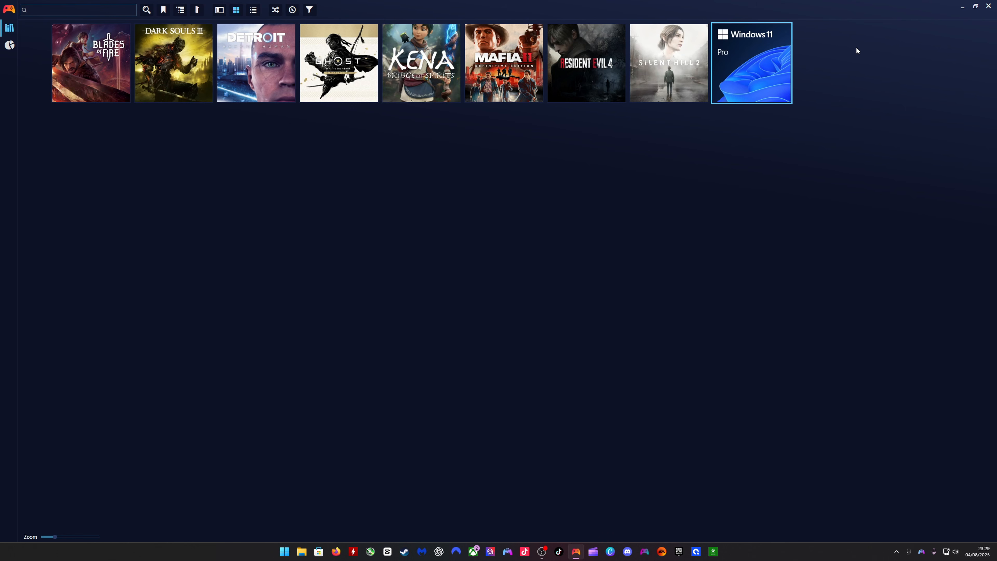
left_click(990, 5)
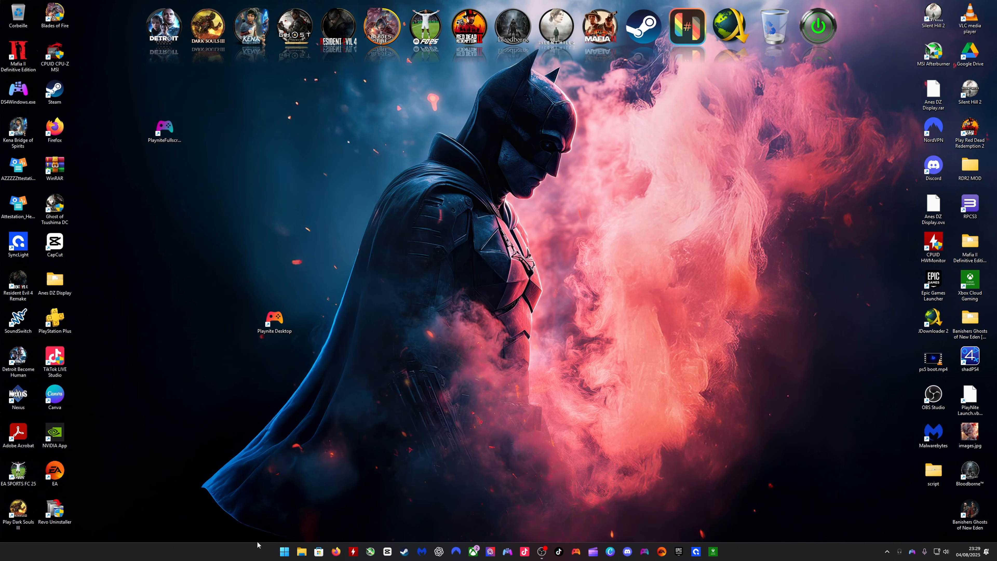
- Open the Windows Registry Editor by running regedit
key("super+r")
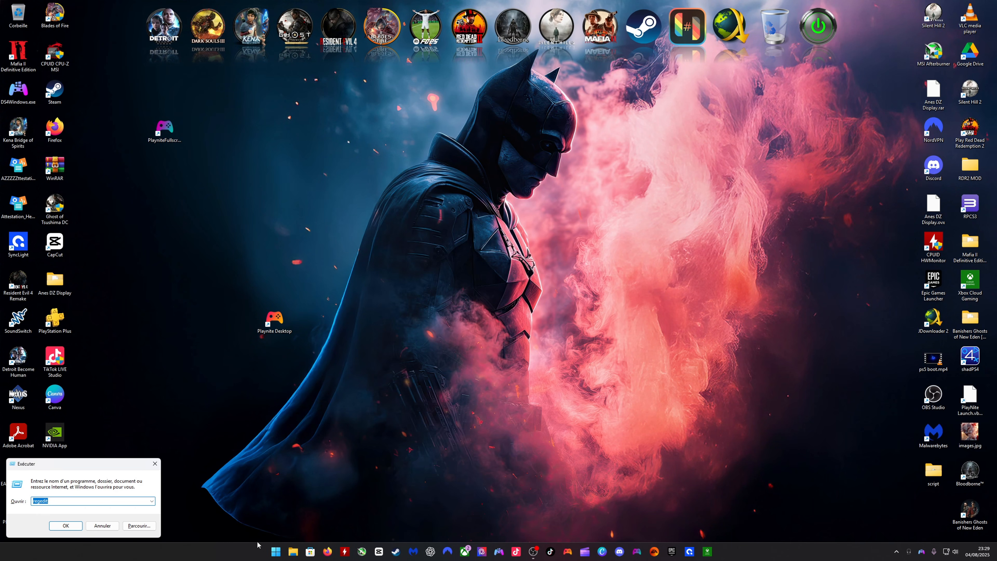
left_click(54, 505)
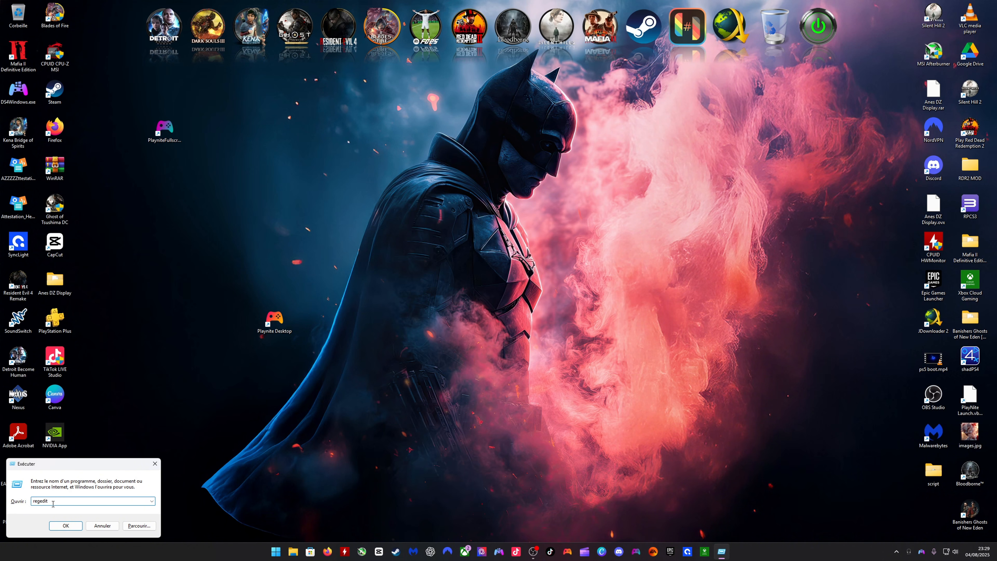
left_click(66, 529)
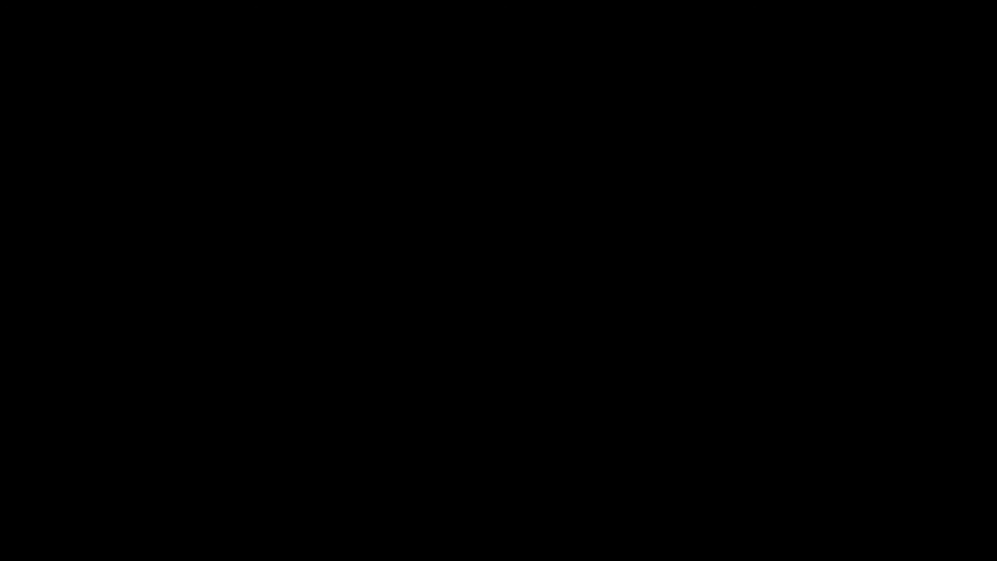
- Trace the key tree path HKEY_CURRENT_USER\Software\Microsoft\Windows NT\CurrentVersion\Winlogon in the Registry Editor
scroll(179, 165, "up", 6)
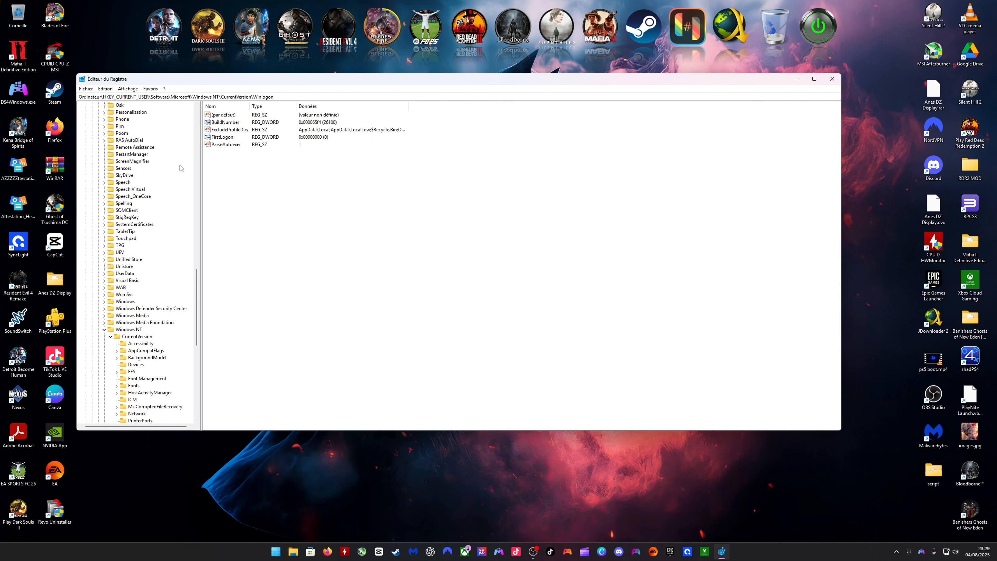
scroll(169, 172, "up", 20)
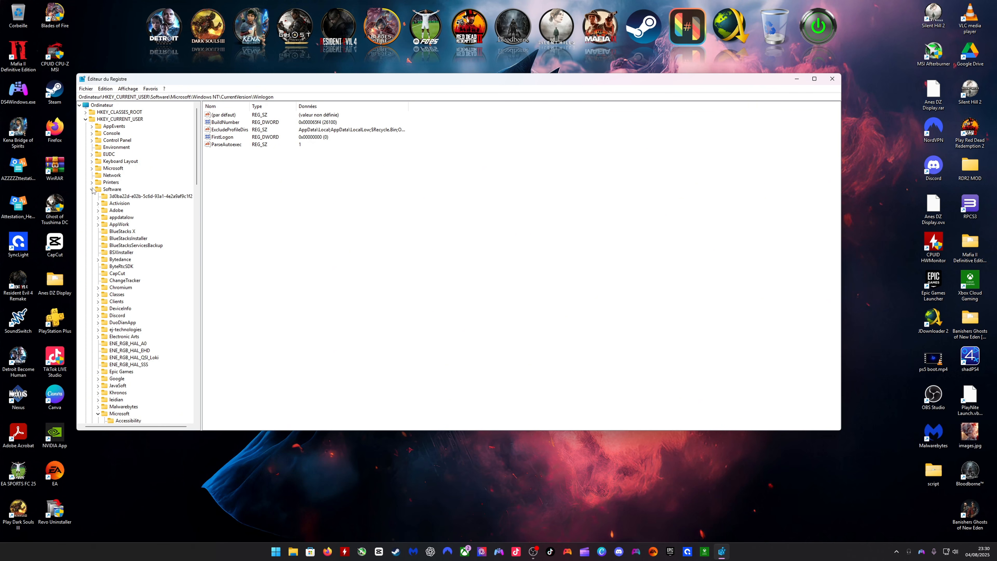
scroll(133, 191, "down", 2)
scroll(133, 191, "down", 4)
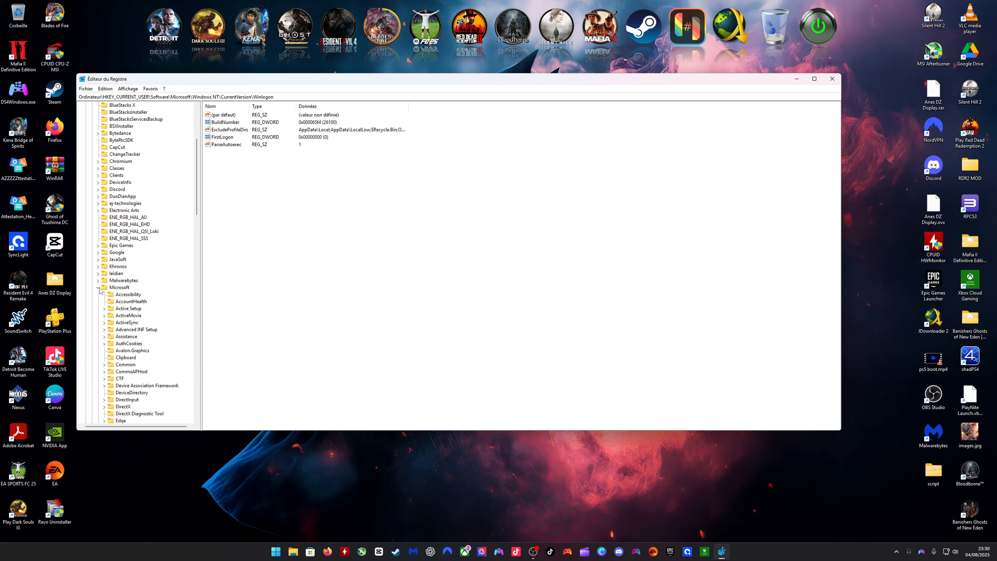
scroll(145, 275, "down", 6)
scroll(146, 274, "down", 18)
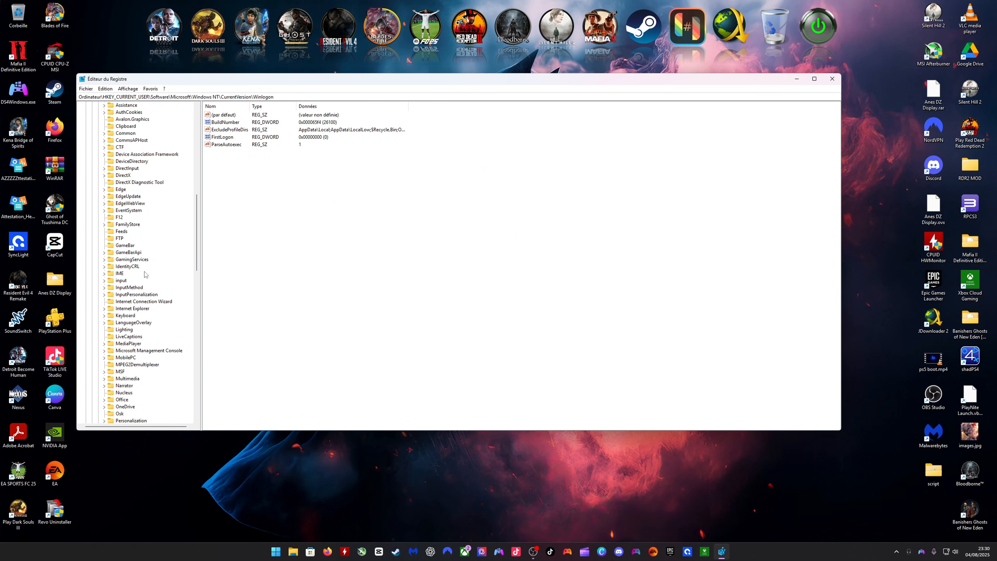
scroll(145, 274, "down", 3)
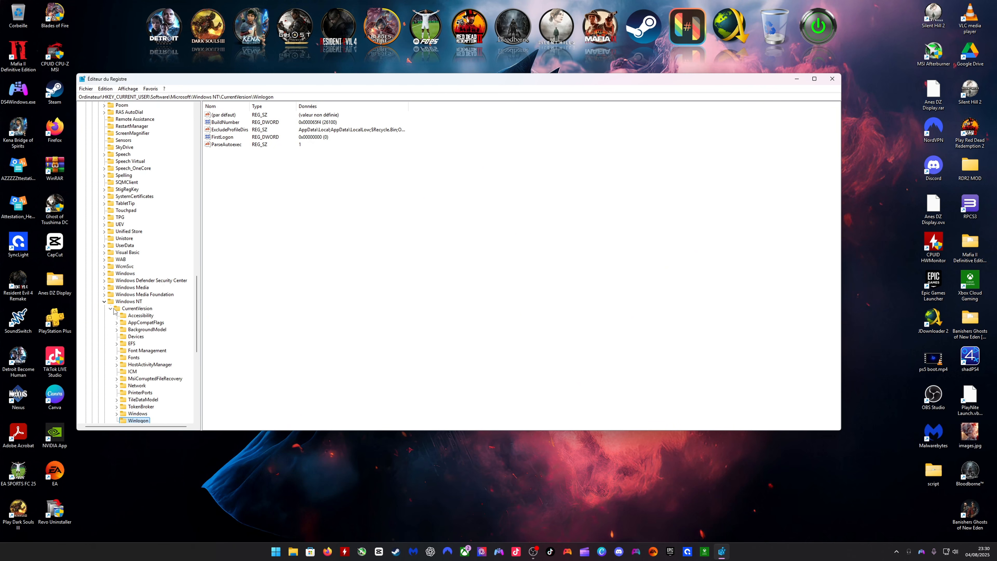
scroll(167, 314, "down", 4)
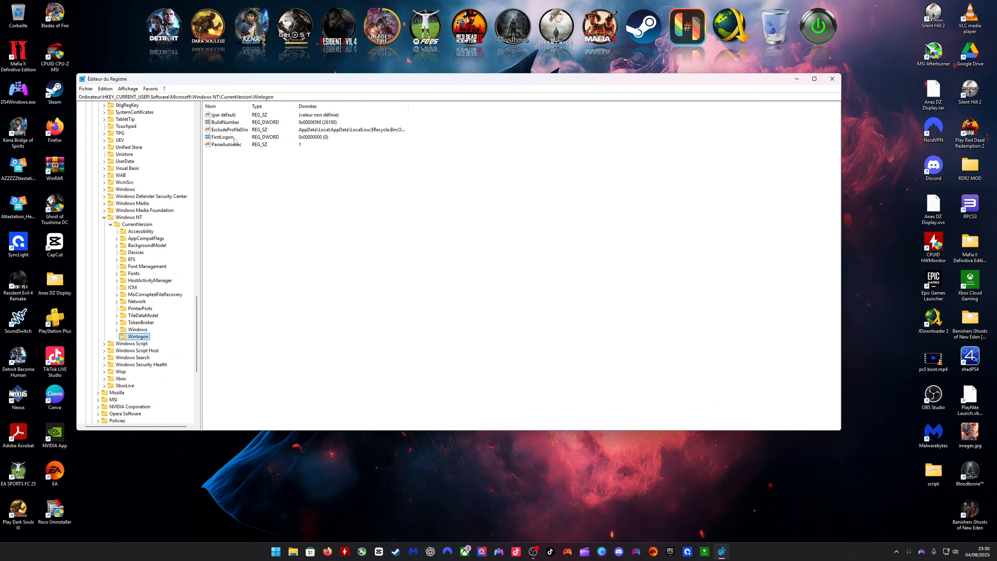
- Create a new string value in the Winlogon key and minimize the Registry Editor
right_click(230, 182)
mouse_move(242, 185)
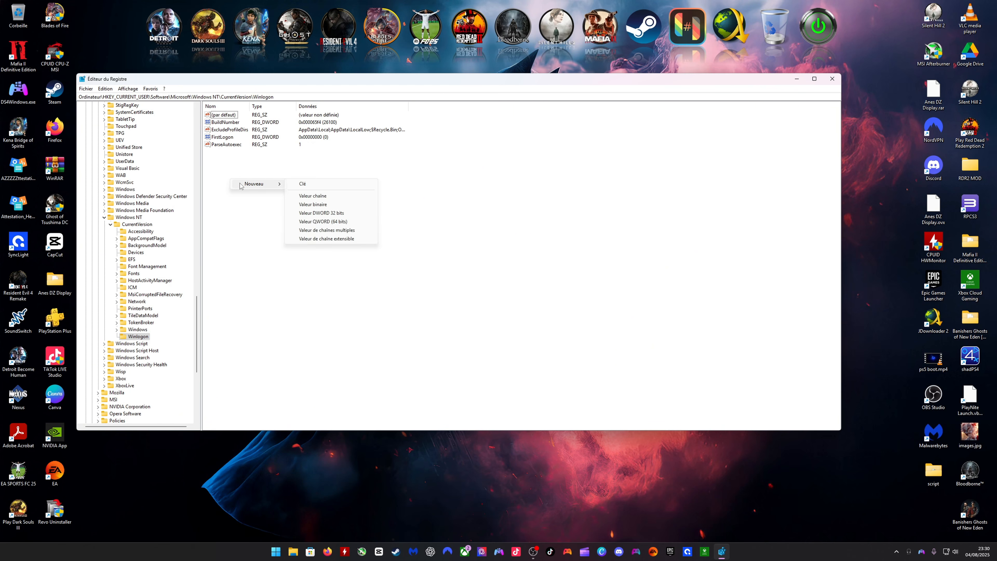
left_click(313, 196)
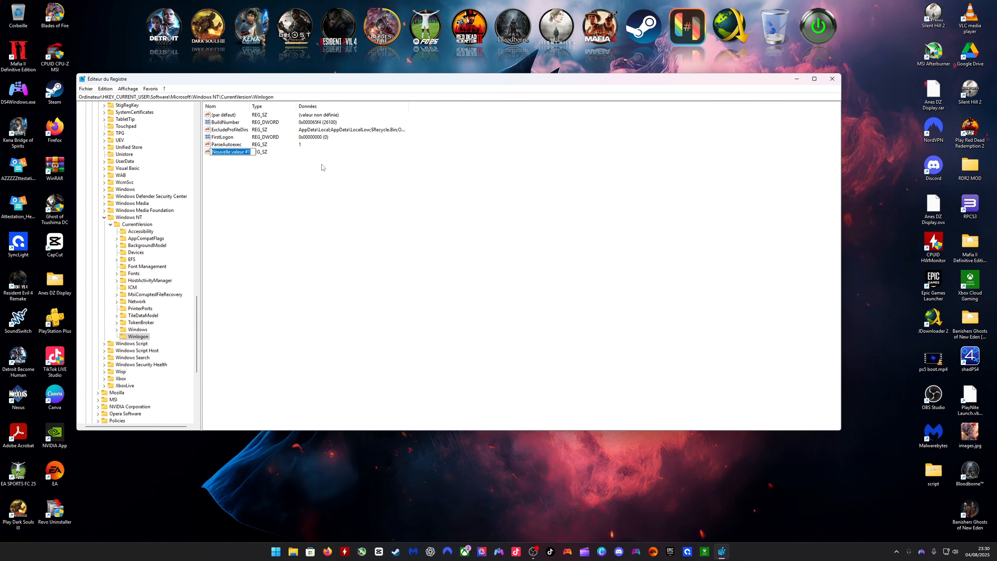
left_click(797, 81)
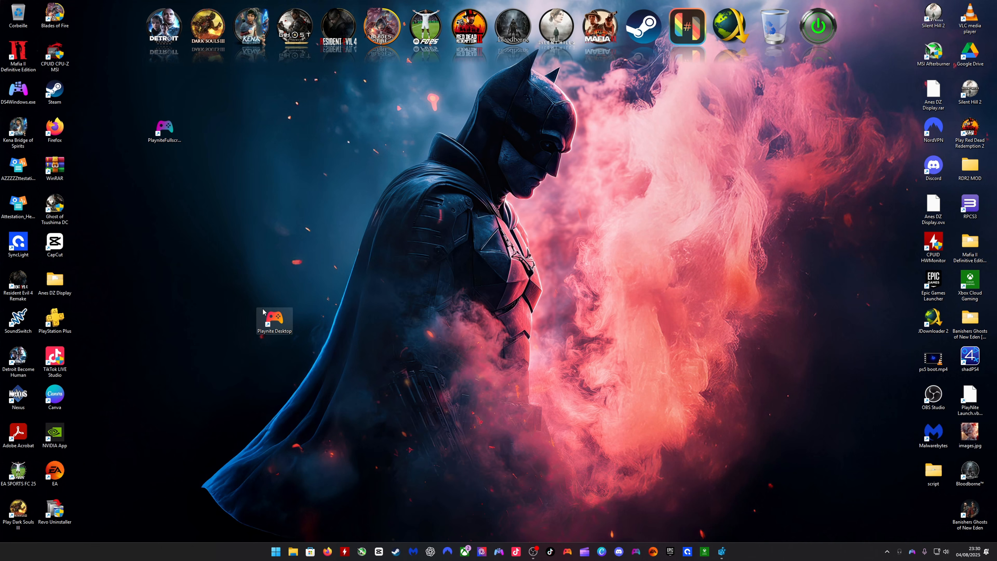
- Open the Playnite folder on drive D: in File Explorer and locate the Playnite.FullscreenApp files
left_click(293, 552)
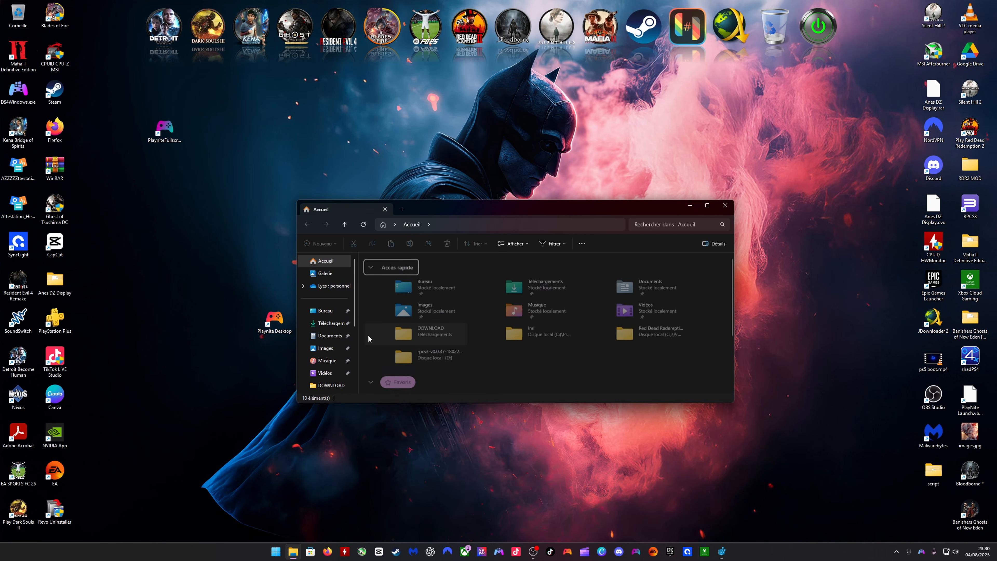
scroll(326, 369, "down", 1)
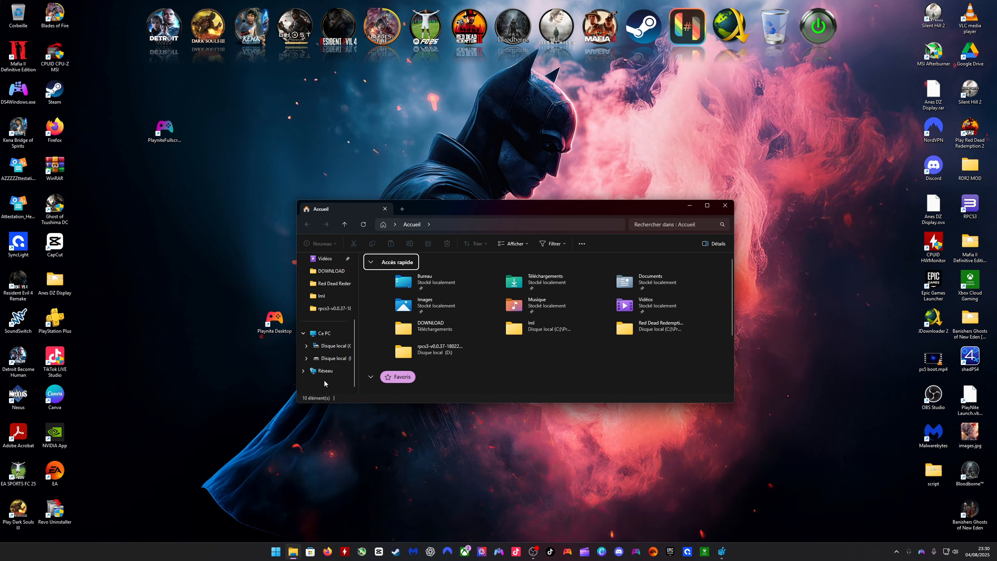
left_click(333, 362)
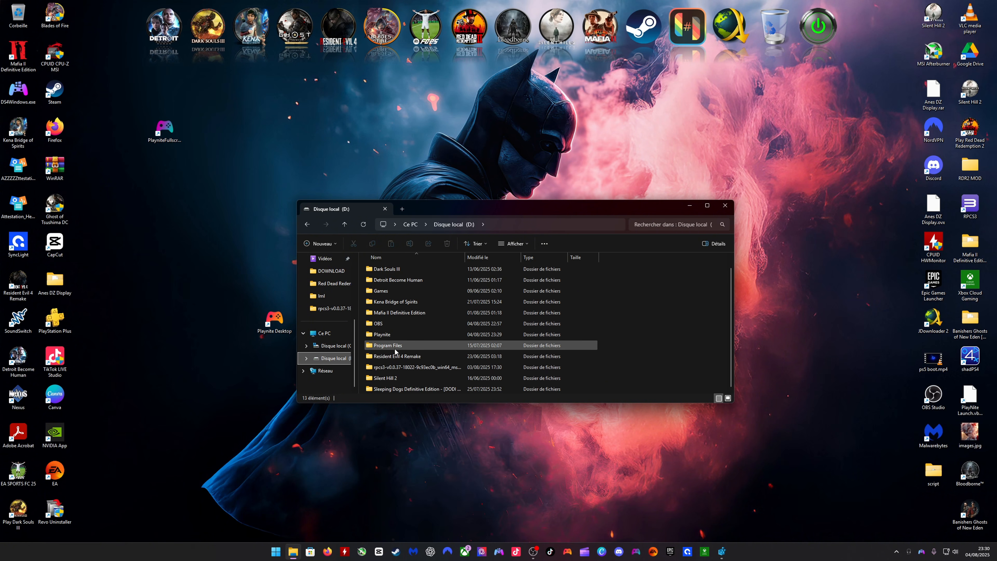
double_click(386, 334)
scroll(405, 313, "down", 6)
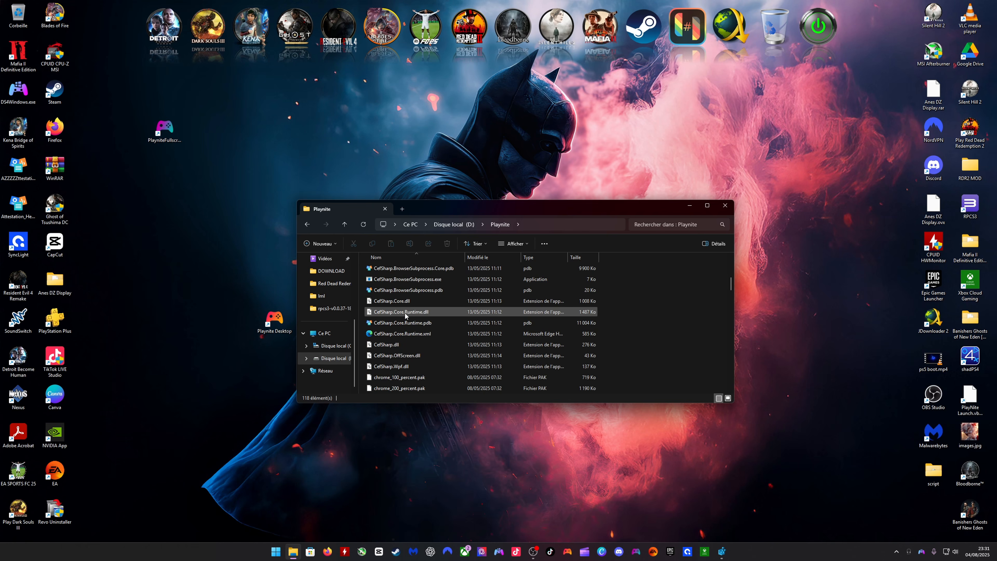
scroll(405, 313, "down", 10)
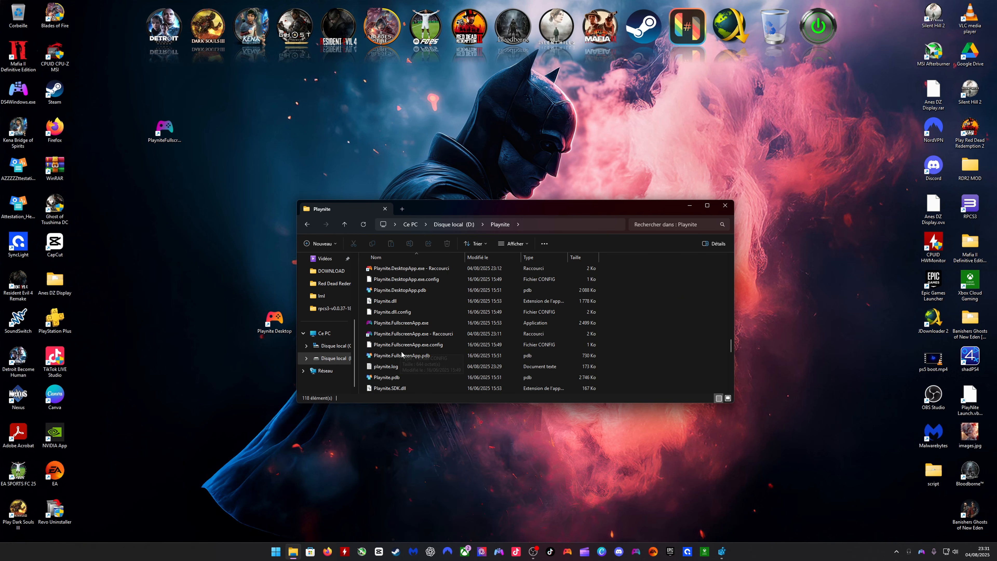
- Copy the full path of Playnite.FullscreenApp.exe
left_click(403, 336)
left_click(402, 323)
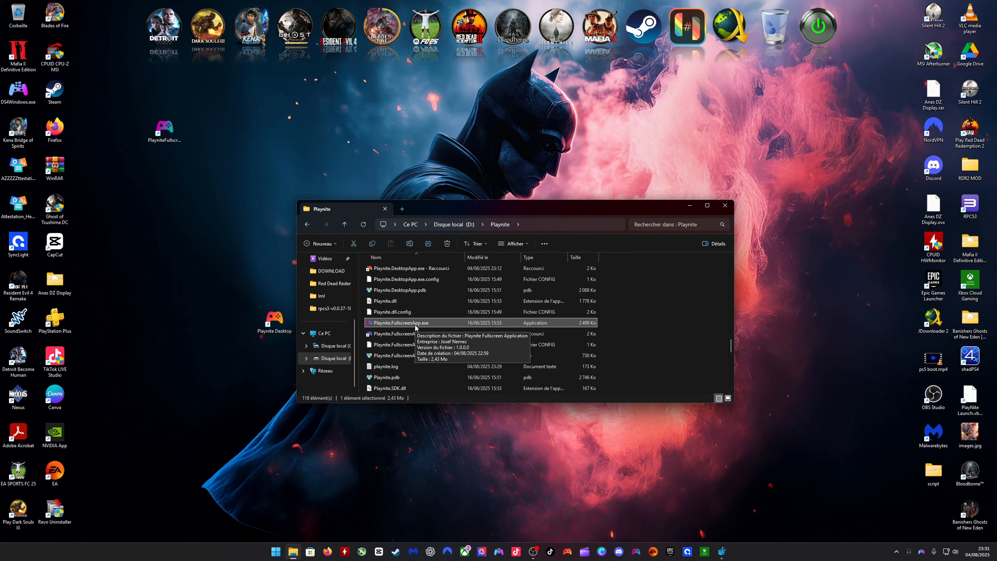
right_click(395, 326)
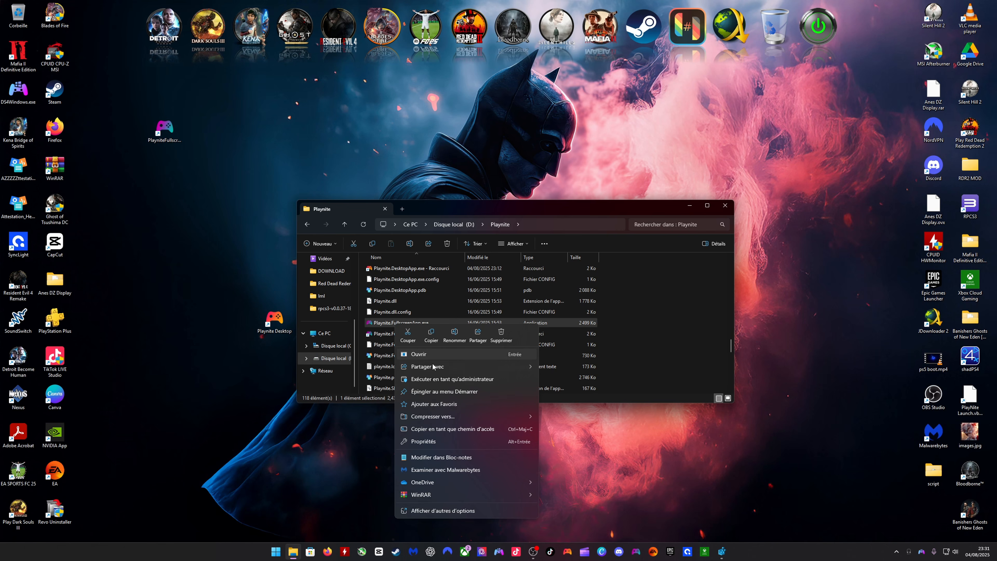
left_click(467, 430)
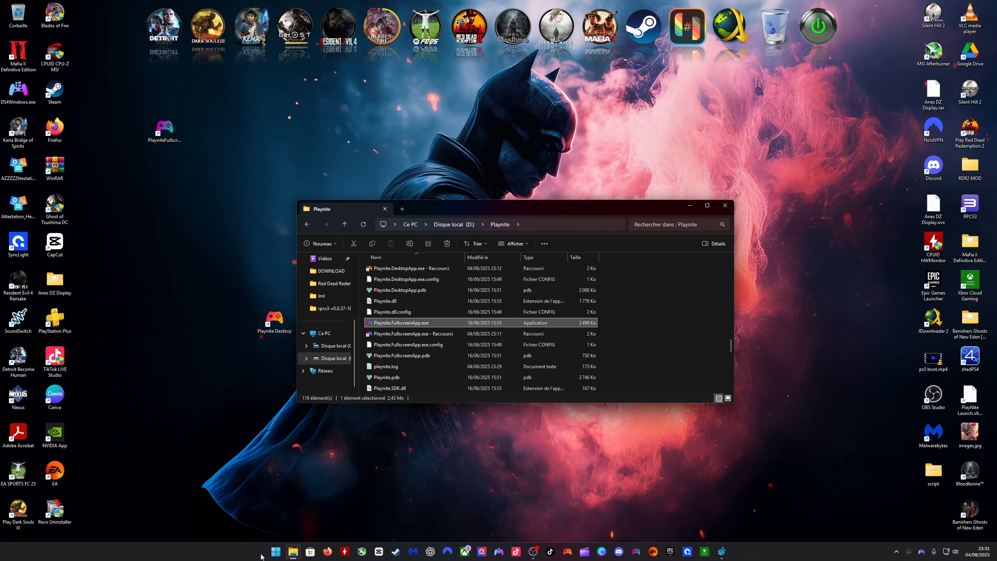
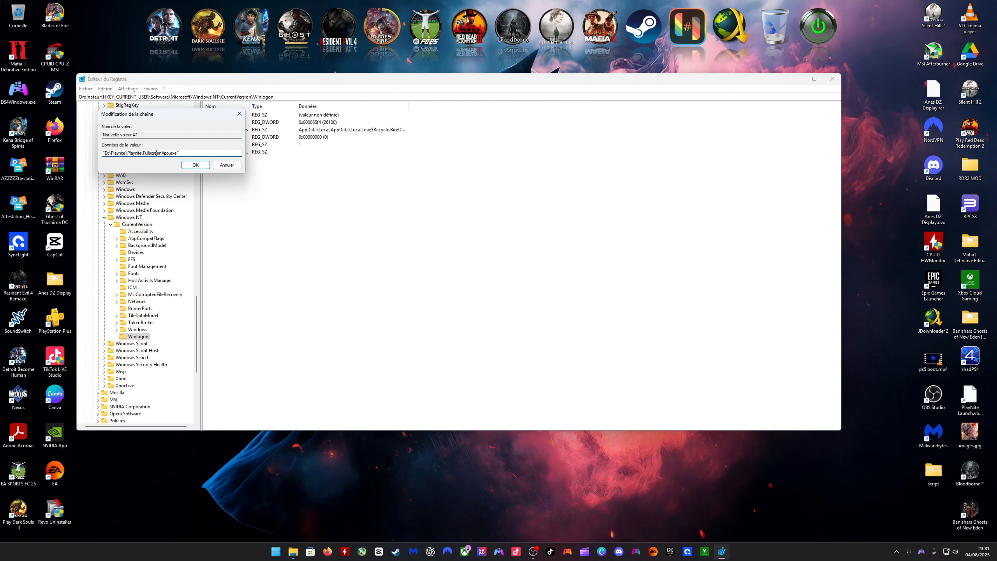
- Set the new Winlogon string value's data to "D:\Playnite\Playnite.FullscreenApp.exe"
left_click(195, 166)
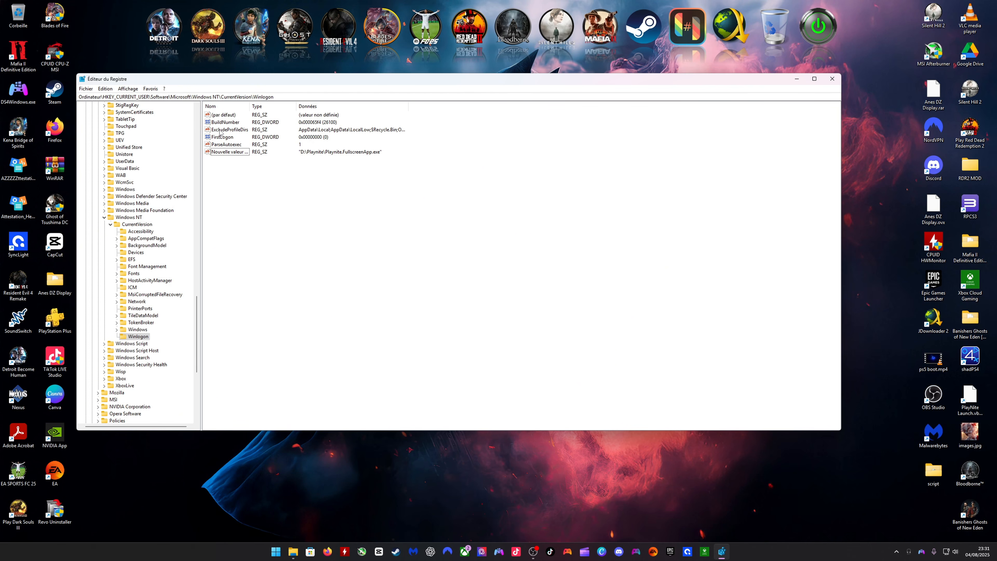
left_click(220, 151)
right_click(219, 152)
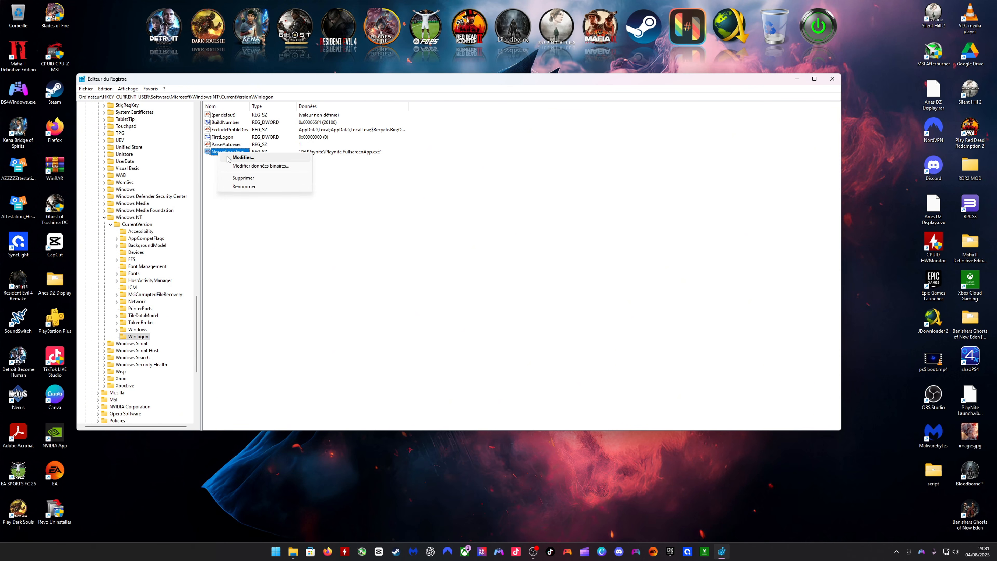
left_click(243, 157)
left_click_drag(177, 135, 67, 132)
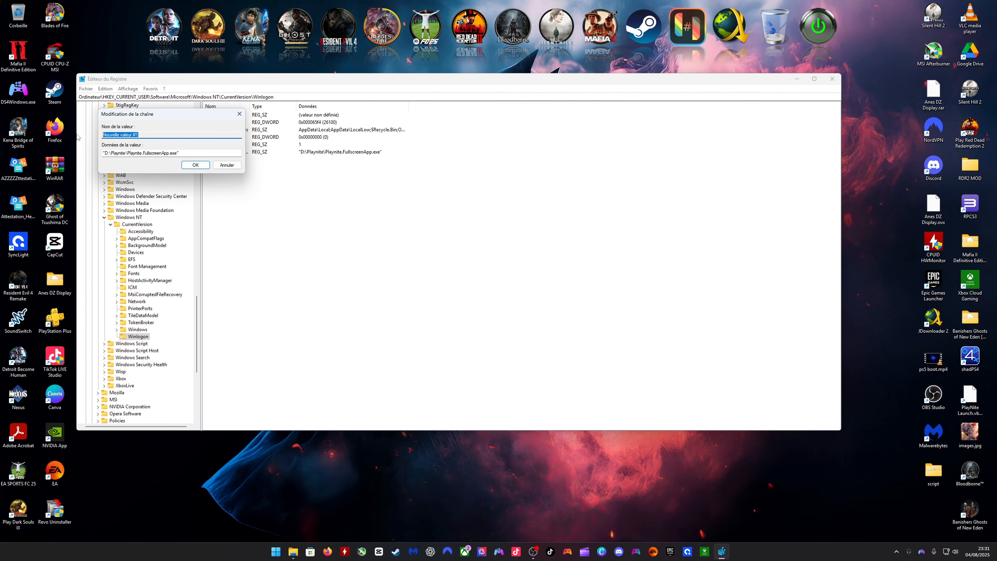
left_click(226, 163)
- Delete the string value holding the Playnite.FullscreenApp.exe path from the Winlogon key
right_click(227, 152)
left_click(235, 172)
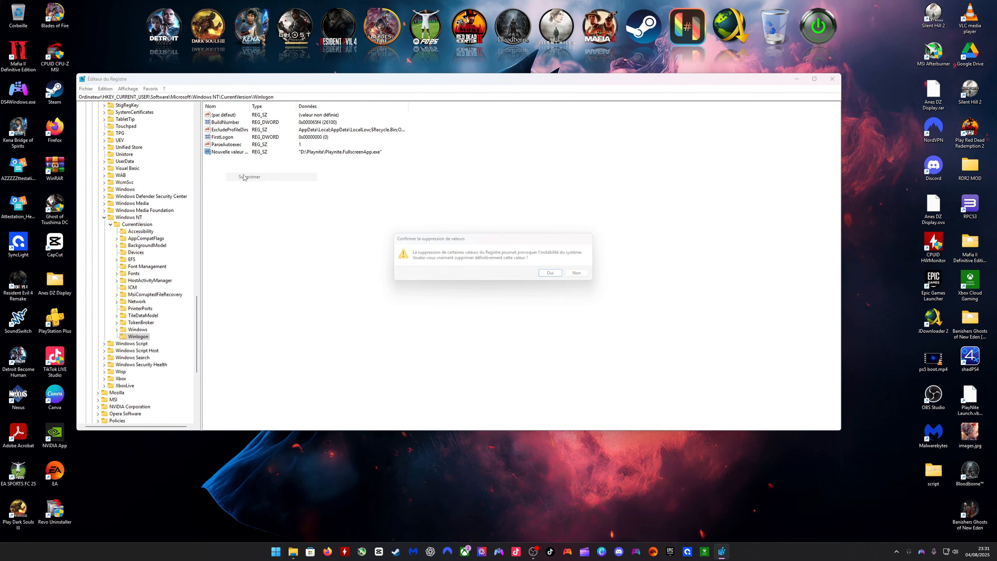
left_click(558, 275)
- Create a replacement string value in the Winlogon key
right_click(238, 166)
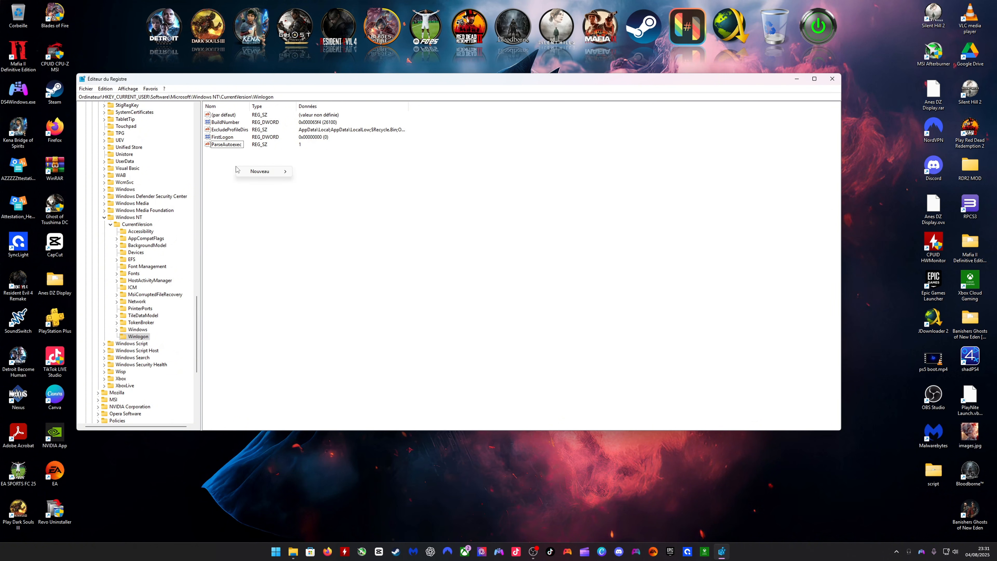
mouse_move(247, 173)
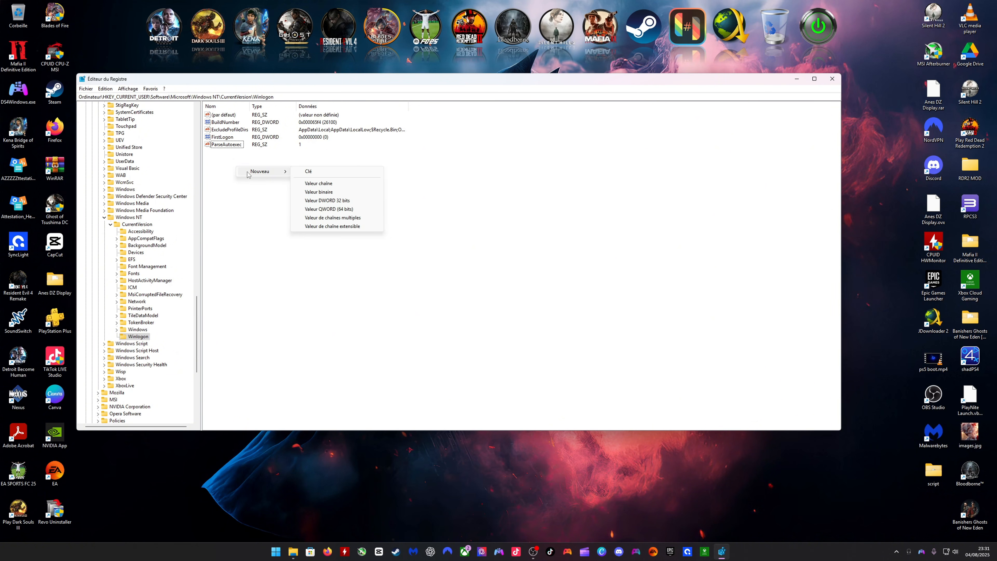
left_click(318, 183)
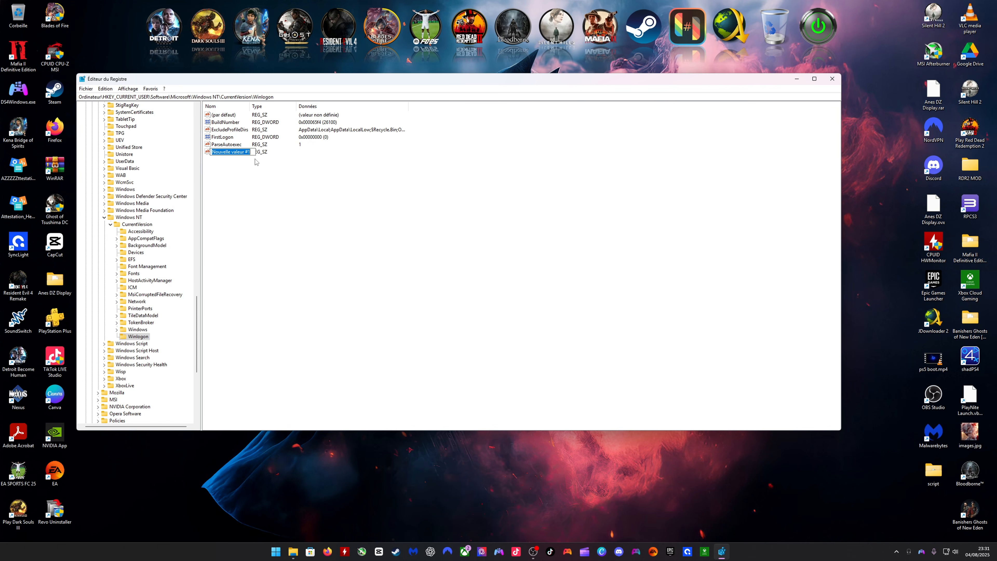
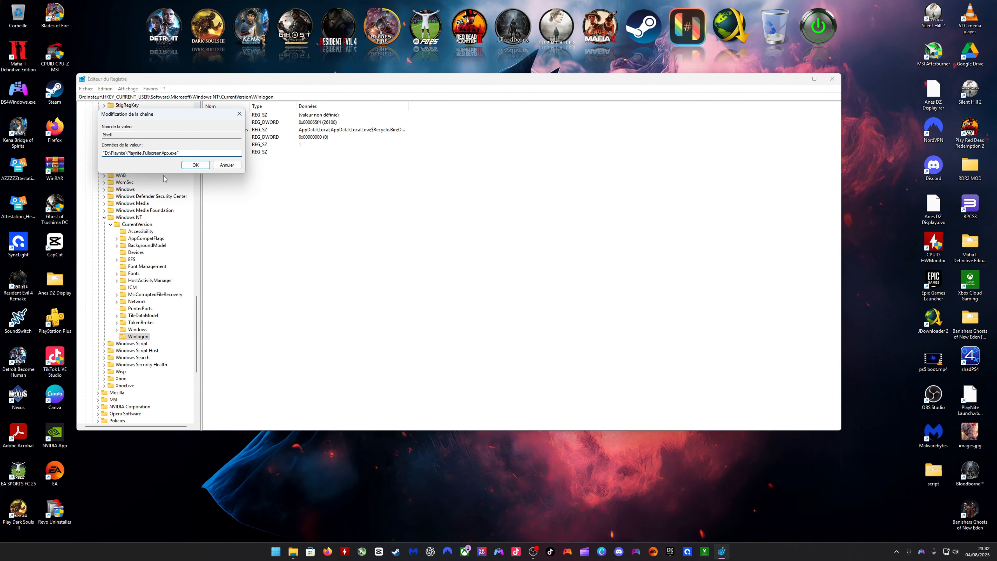
- Set the Shell value's data to "D:\Playnite\Playnite.FullscreenApp.exe" including the quotation marks, and close the Registry Editor
left_click(196, 164)
left_click(326, 236)
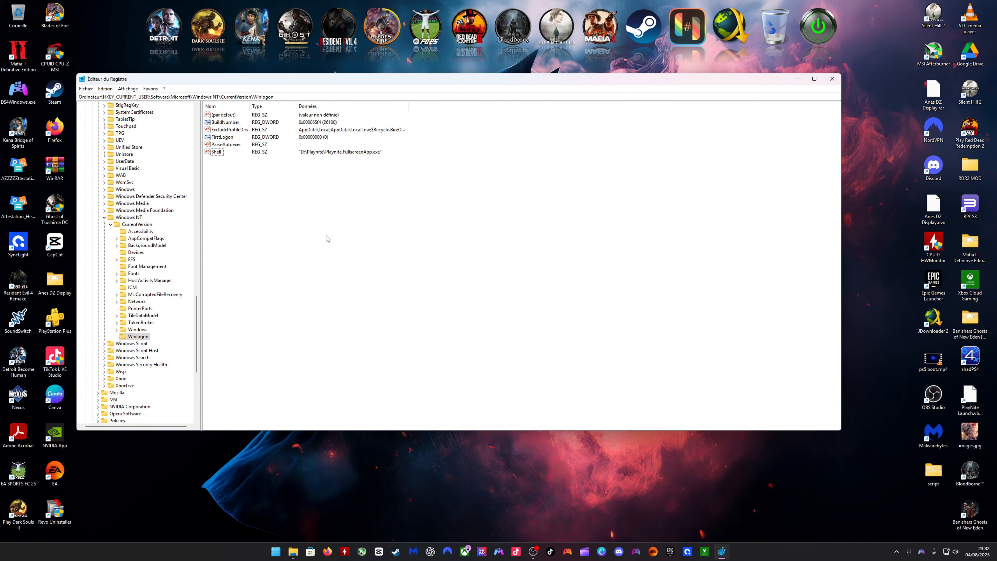
left_click(832, 79)
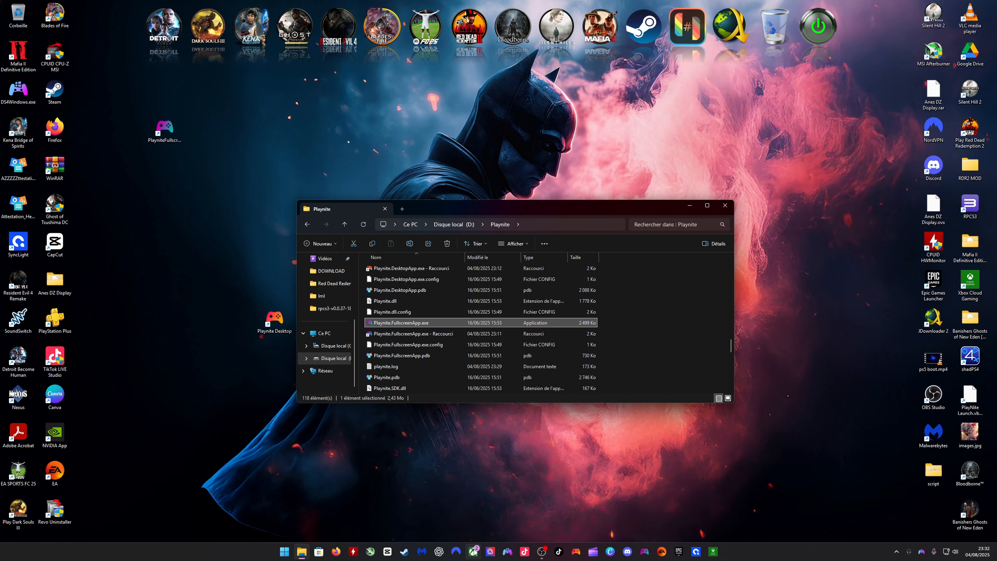
- Switch to Playnite's fullscreen mode, run its Windows 11 entry to return to the desktop, and close the Playnite folder window
left_click(645, 552)
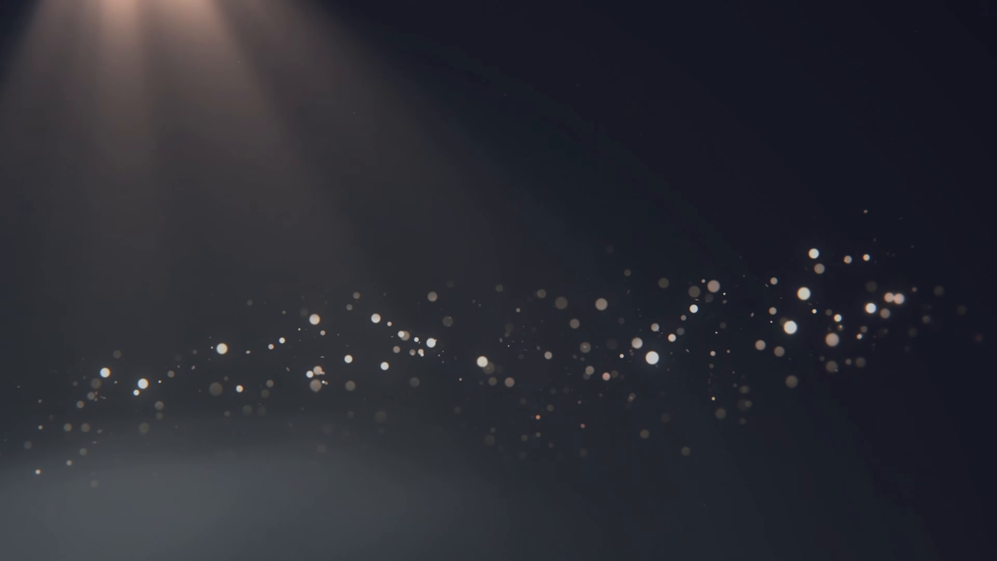
key("Return")
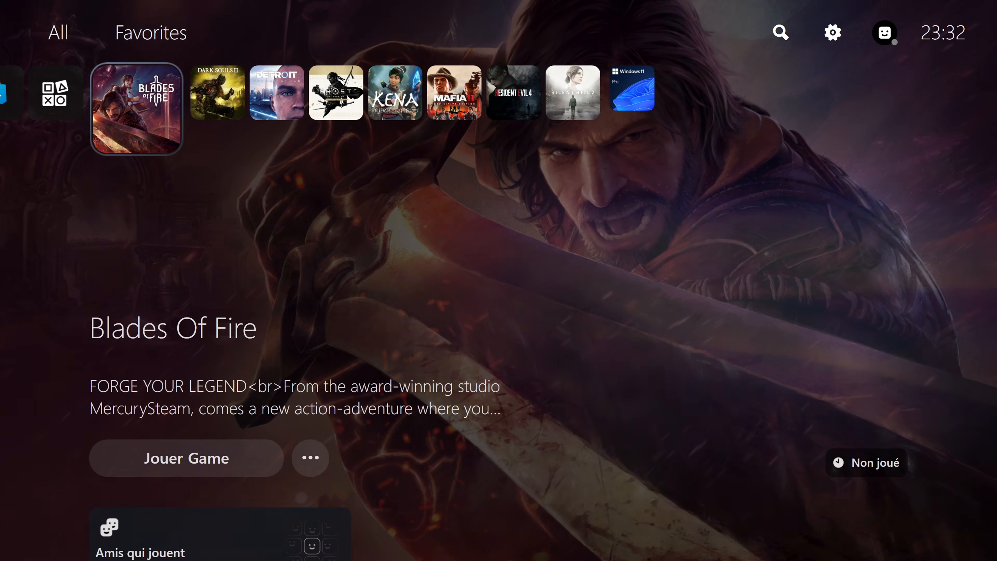
key("Right")
key("Right")
key("Right")
key("Right")
key("Right")
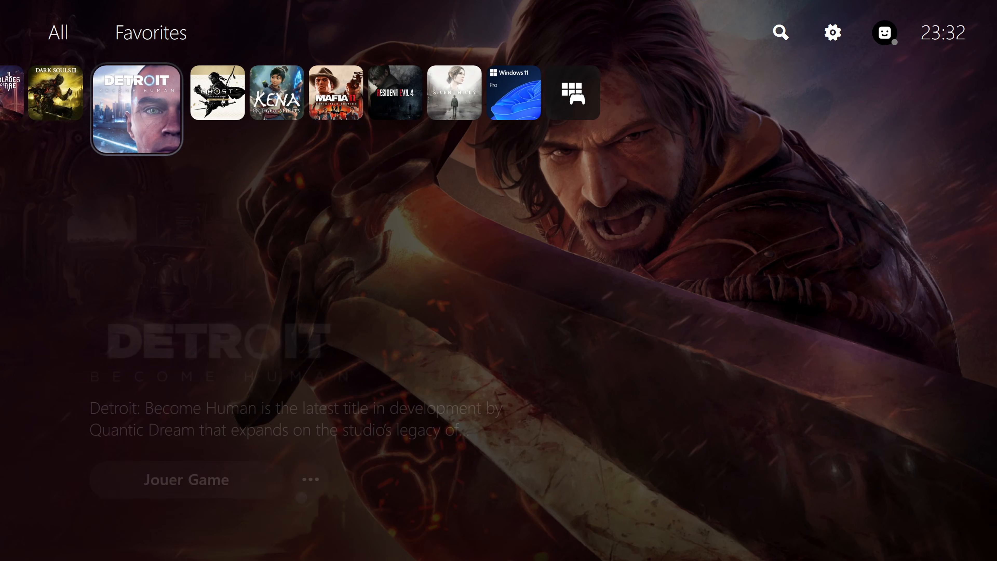
key("Right")
key("Right")
key("Right")
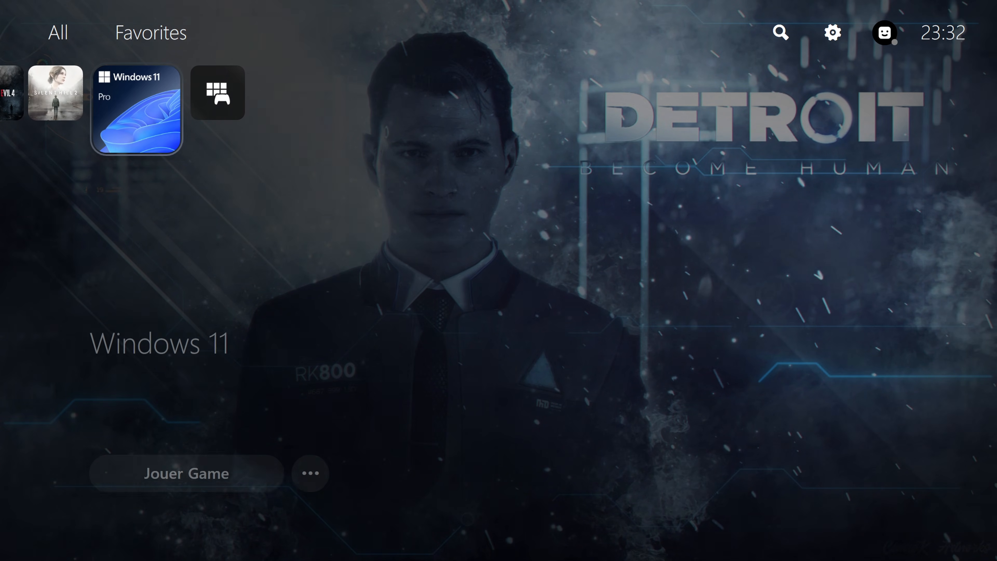
key("Down")
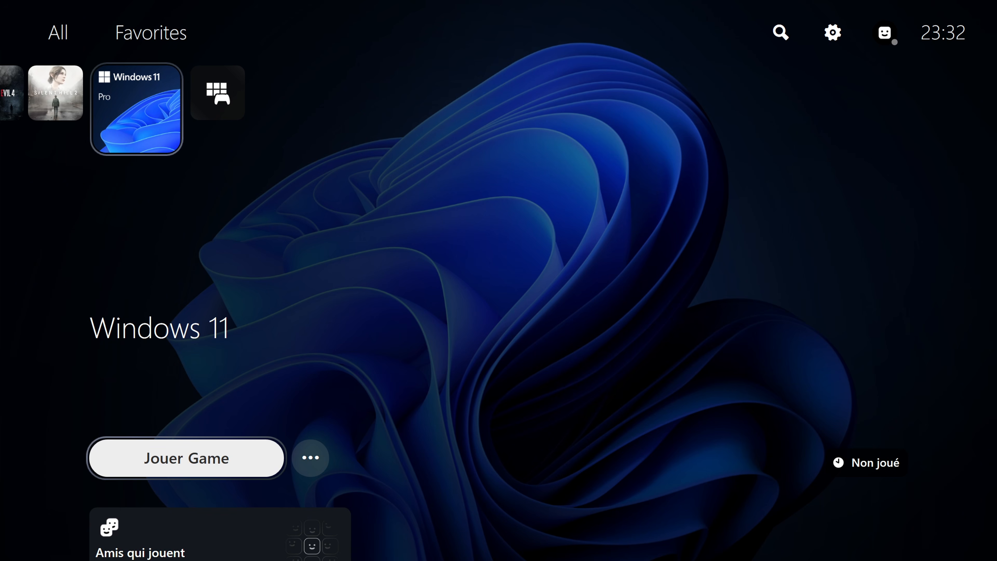
key("Return")
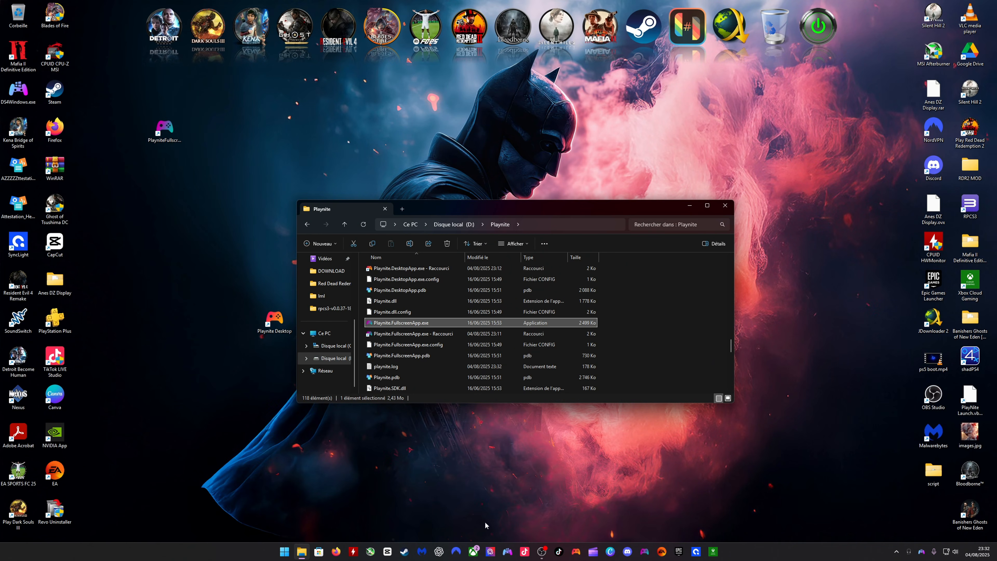
left_click(724, 205)
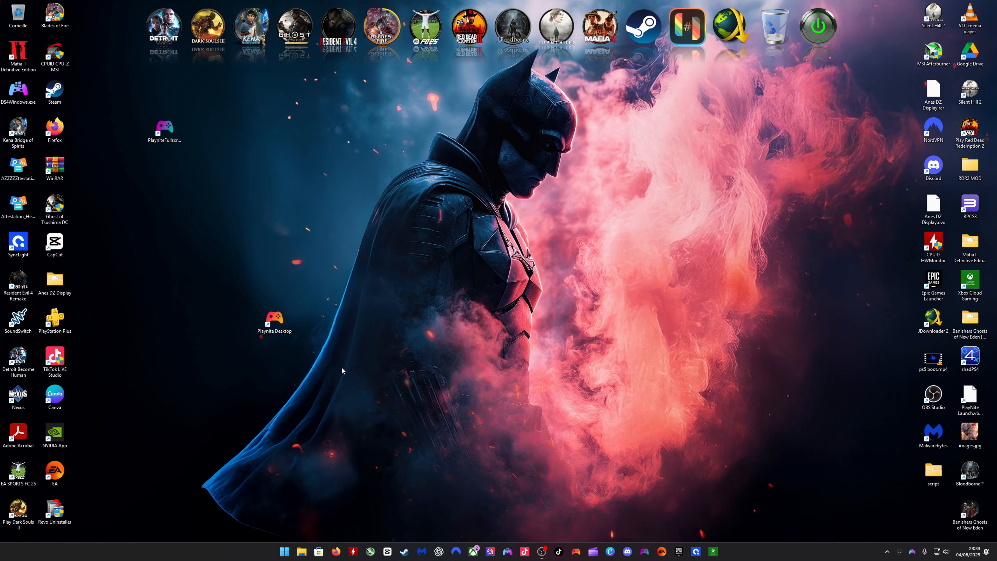
- Reopen the Registry Editor with regedit, delete the Shell value from the current user's Winlogon key, and close the editor
key("super+r")
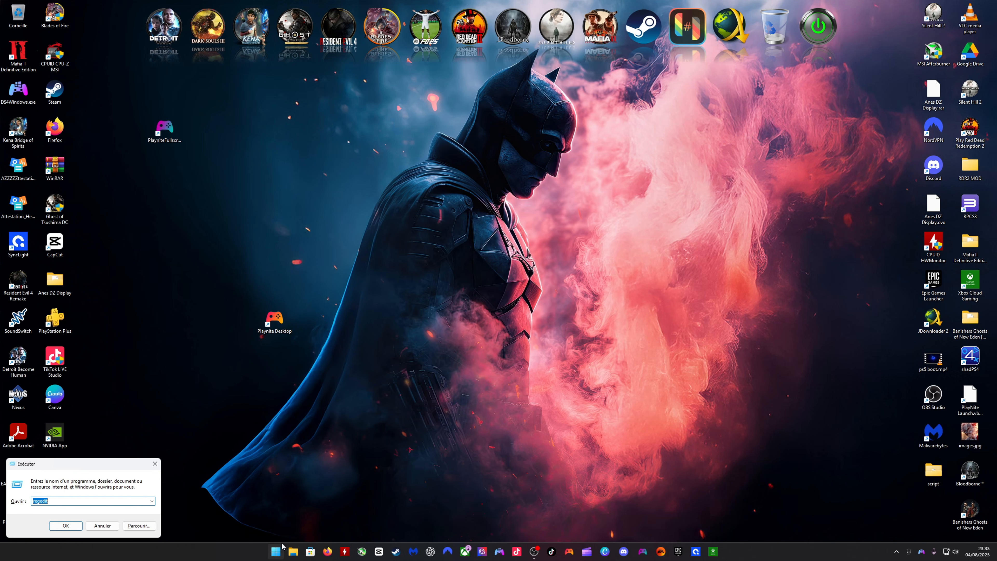
left_click(63, 525)
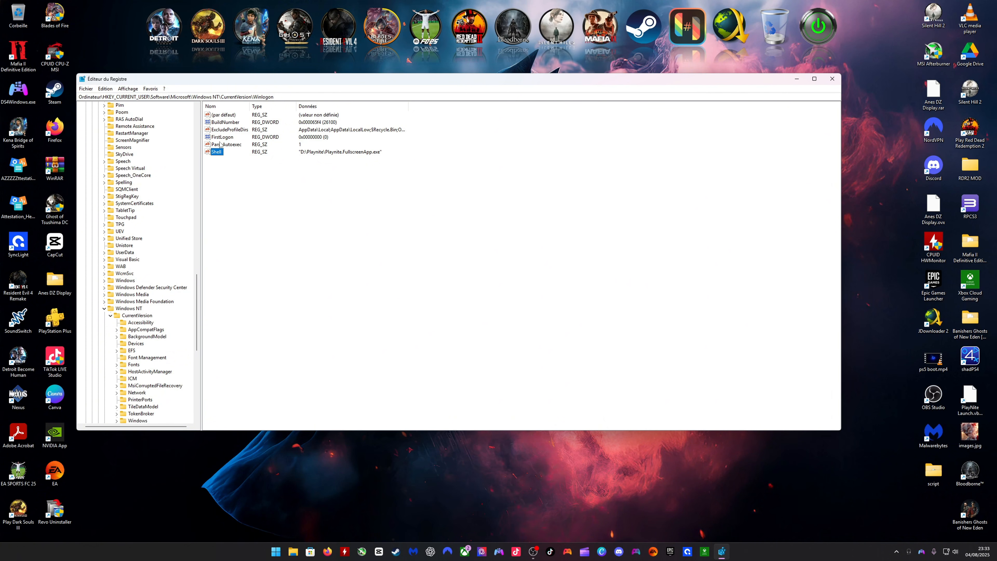
right_click(216, 151)
left_click(240, 176)
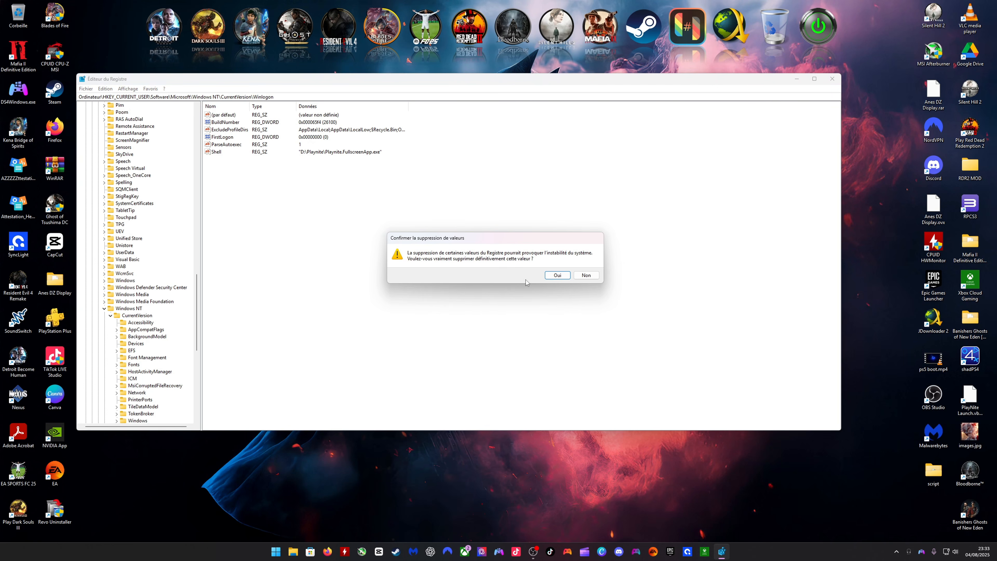
left_click(552, 276)
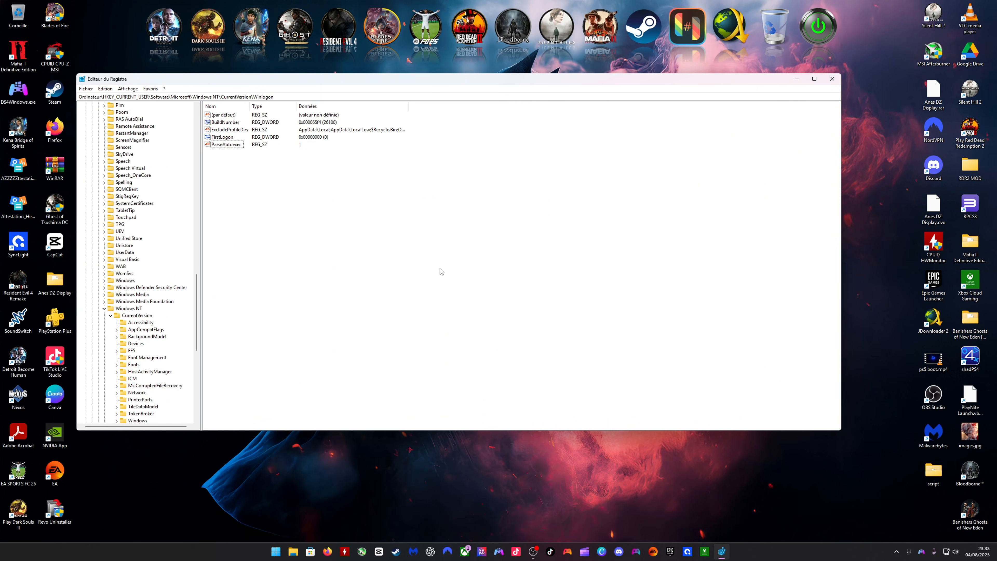
left_click(832, 80)
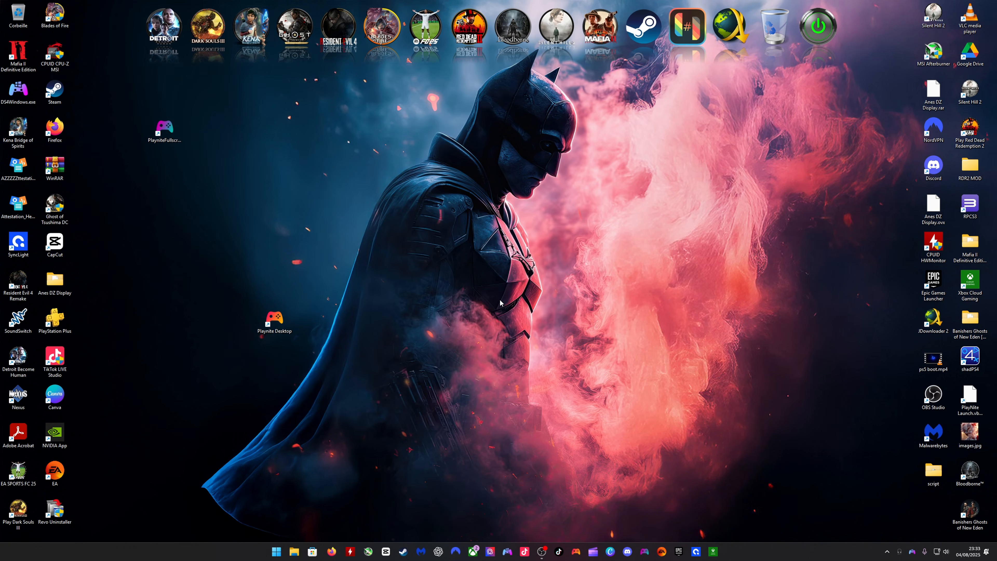